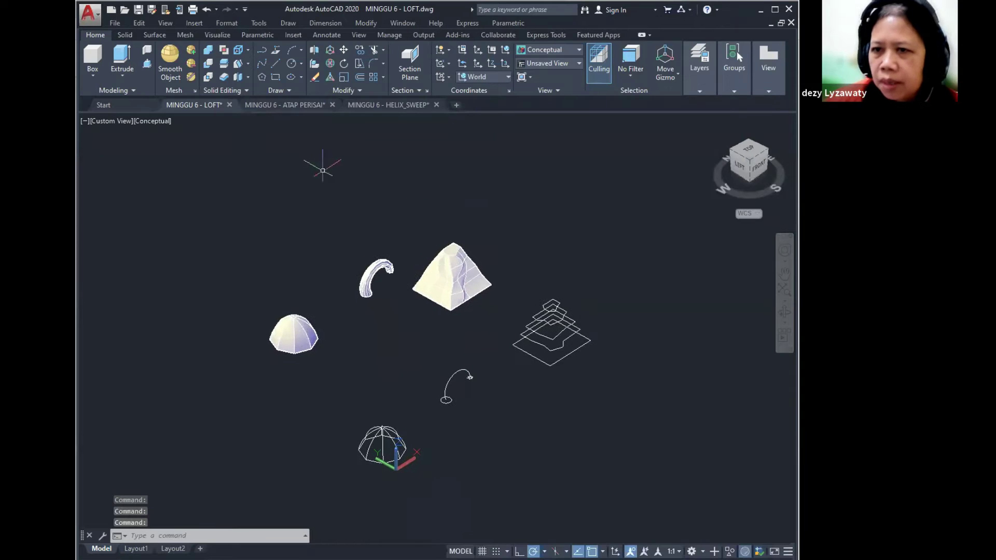
Examine the example models in the LOFT and ATAP PERISAI drawings, ending in the MINGGU 6 - HELIX_SWEEP drawing.
left_click(305, 105)
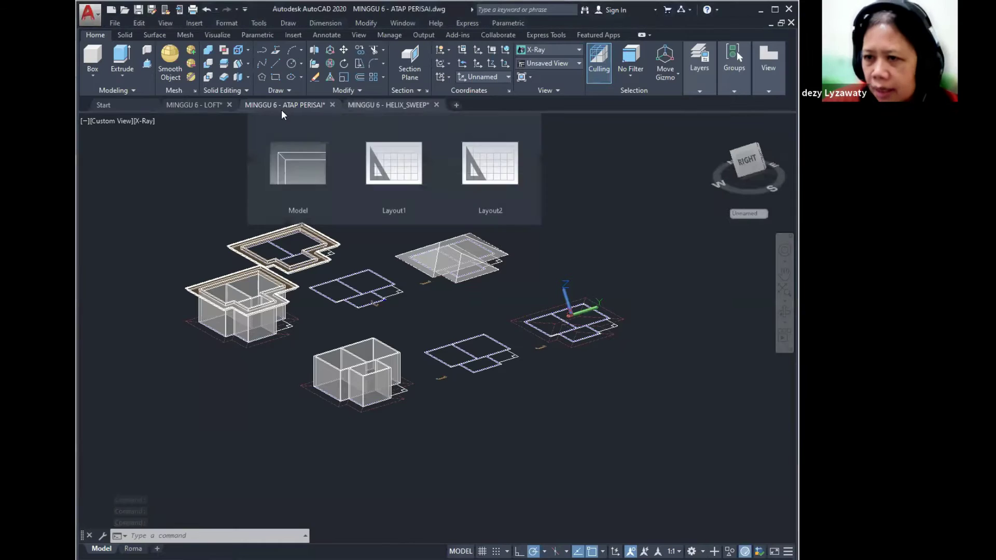
left_click(195, 105)
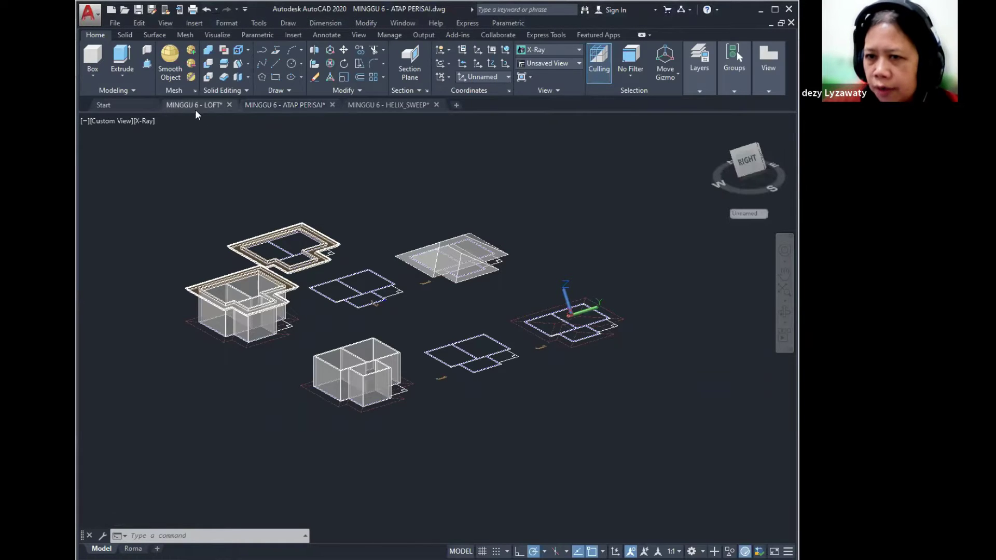
left_click(384, 106)
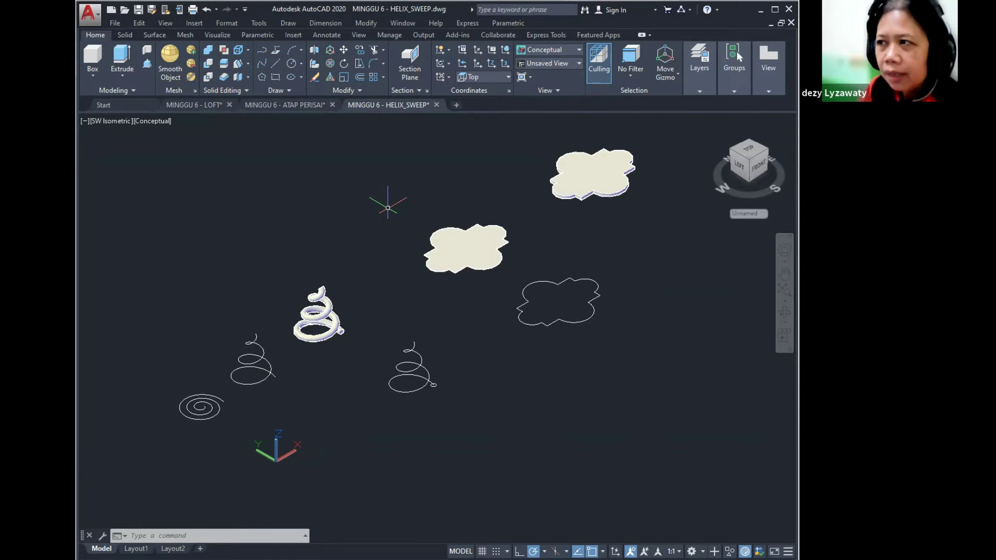
mouse_move(456, 335)
middle_mouse_down()
mouse_move(440, 329)
mouse_move(432, 306)
mouse_move(432, 318)
middle_mouse_up()
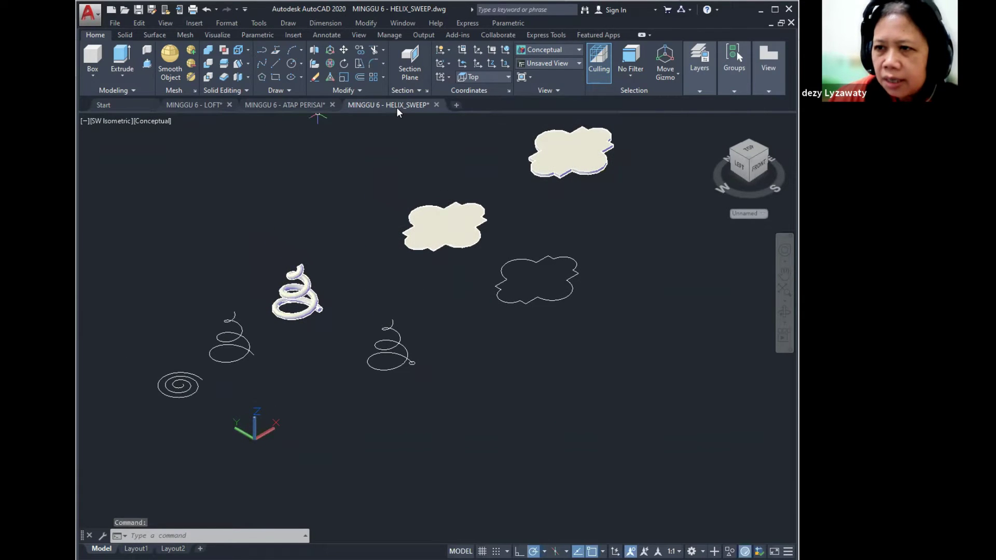
mouse_move(396, 107)
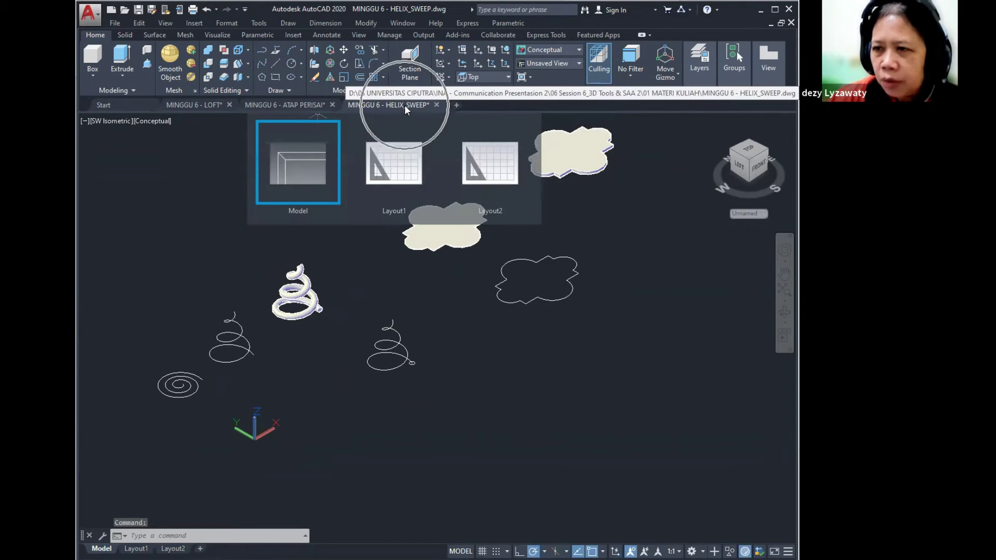
left_click(207, 105)
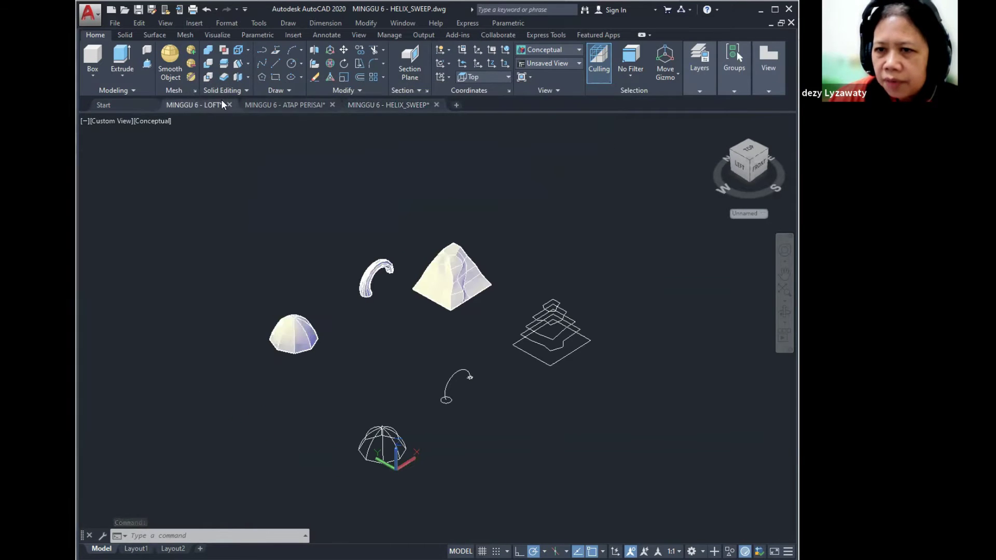
left_click(267, 105)
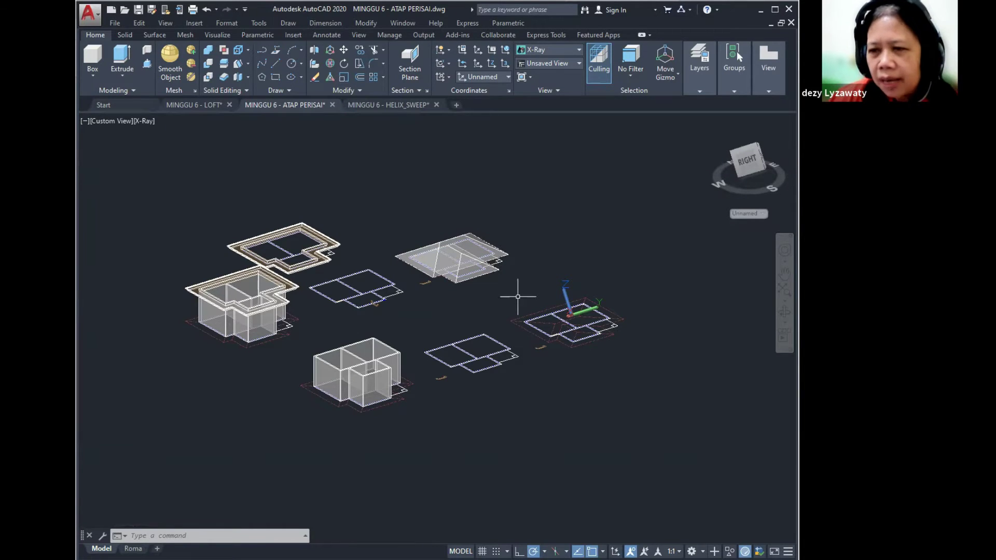
mouse_move(462, 303)
middle_mouse_down("shift")
mouse_move(505, 294)
mouse_move(467, 318)
mouse_move(469, 302)
middle_mouse_up("shift")
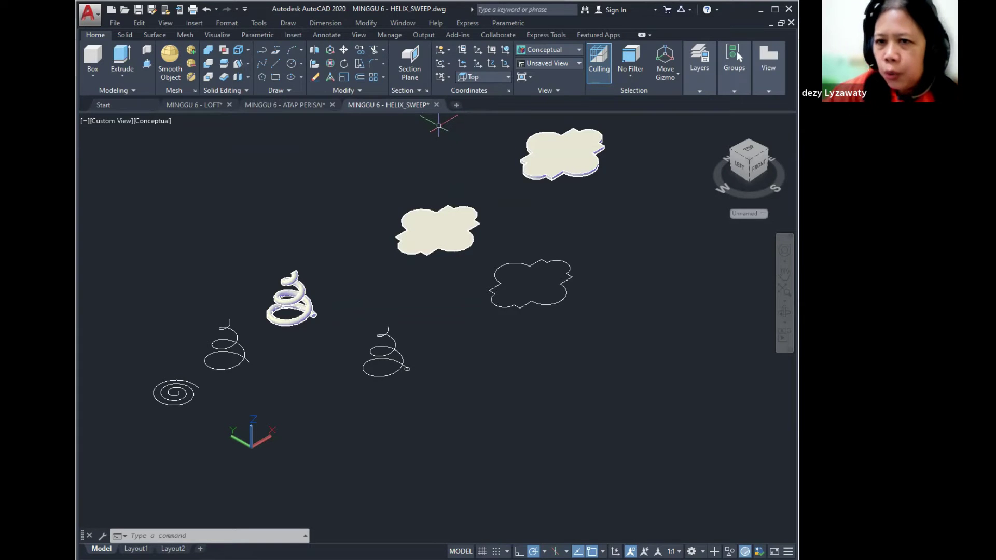
mouse_move(430, 278)
middle_mouse_down()
mouse_move(433, 265)
mouse_move(419, 265)
middle_mouse_up()
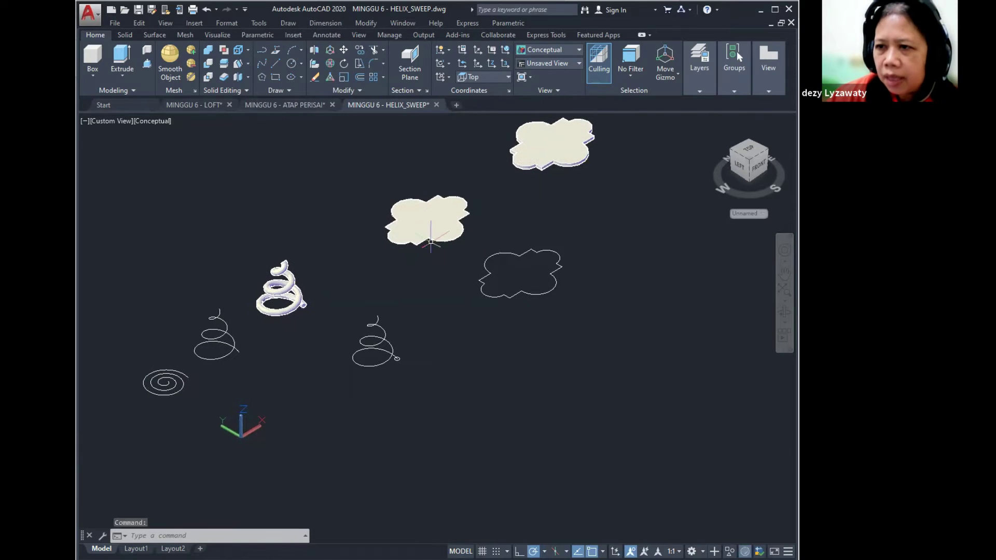
left_click(285, 23)
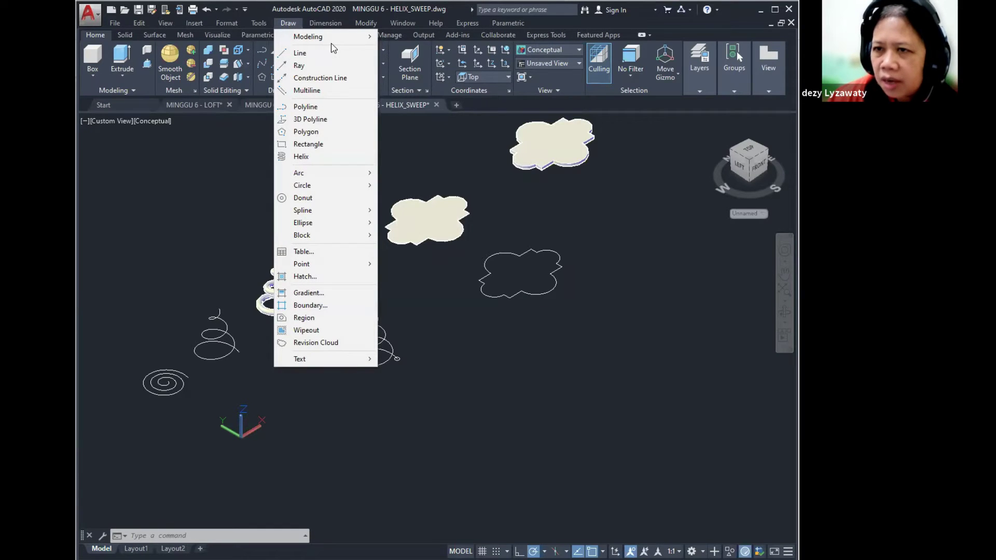
mouse_move(333, 40)
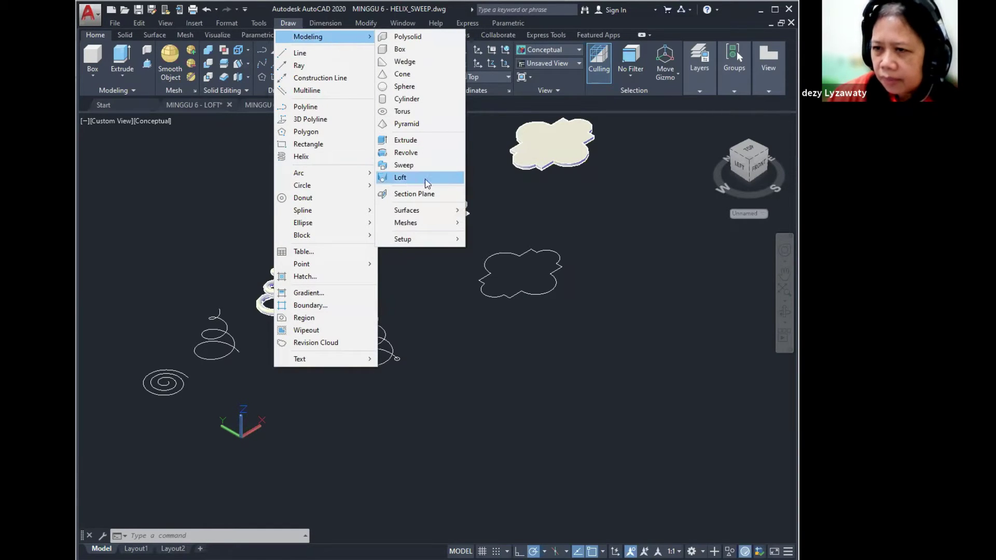
left_click(408, 165)
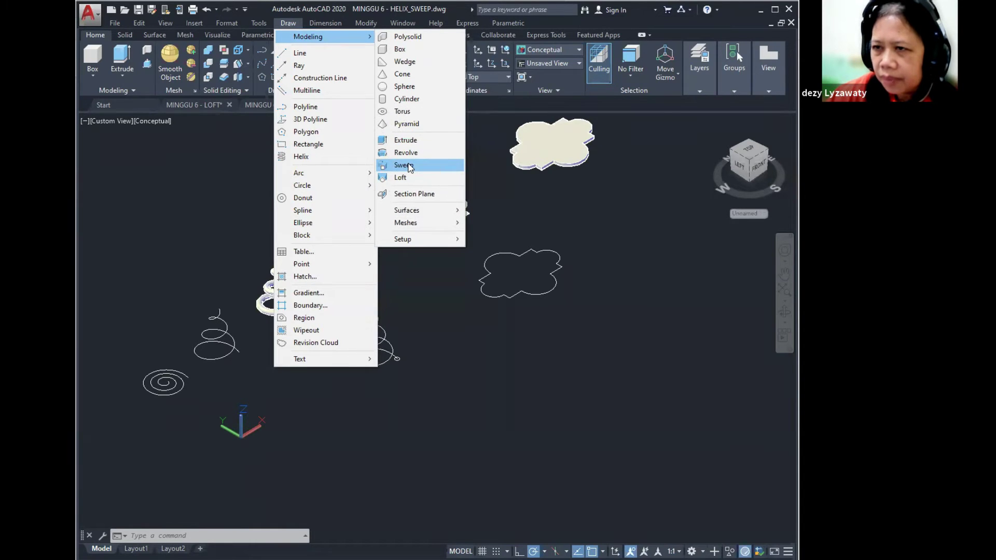
key("Escape")
key("Escape")
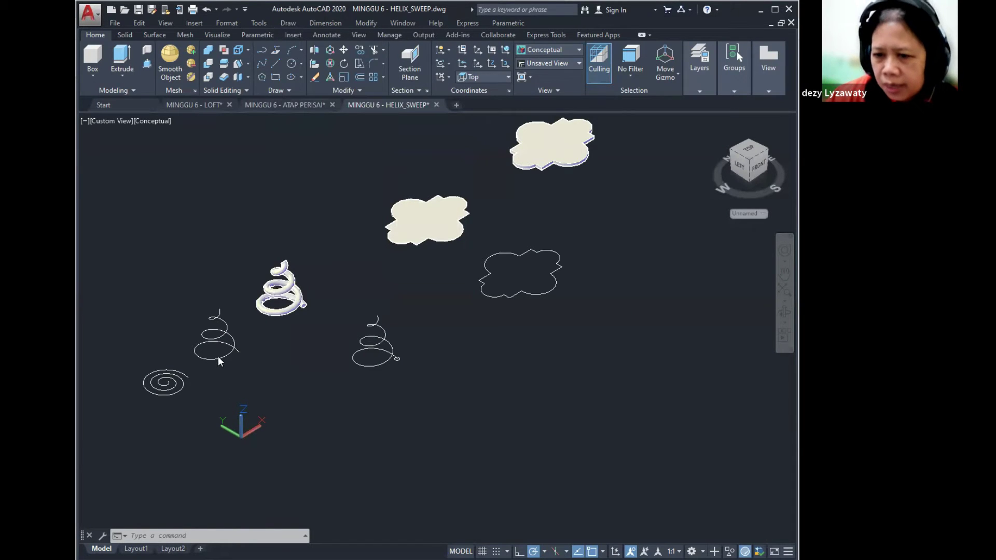
left_click(373, 345)
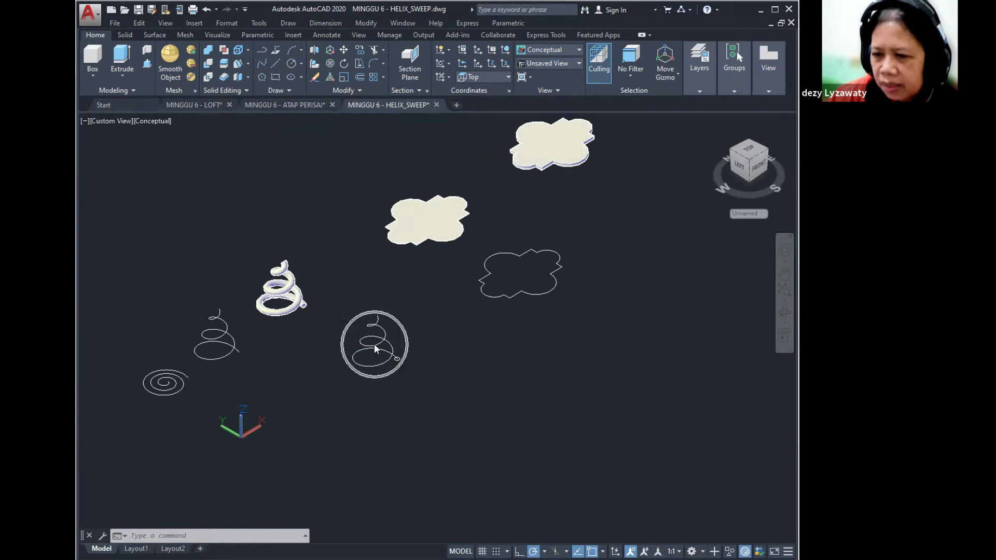
middle_click_drag(298, 340, 301, 335)
Draw a tapering helix in the empty area beyond the circle-ended helix, with a base radius of about 55 and height of about 236.
left_click(285, 22)
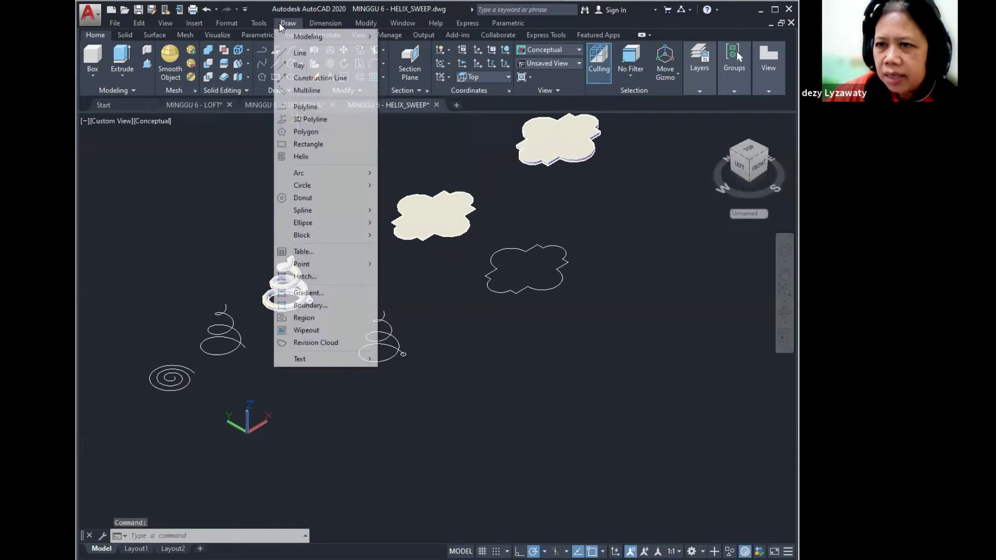
left_click(335, 158)
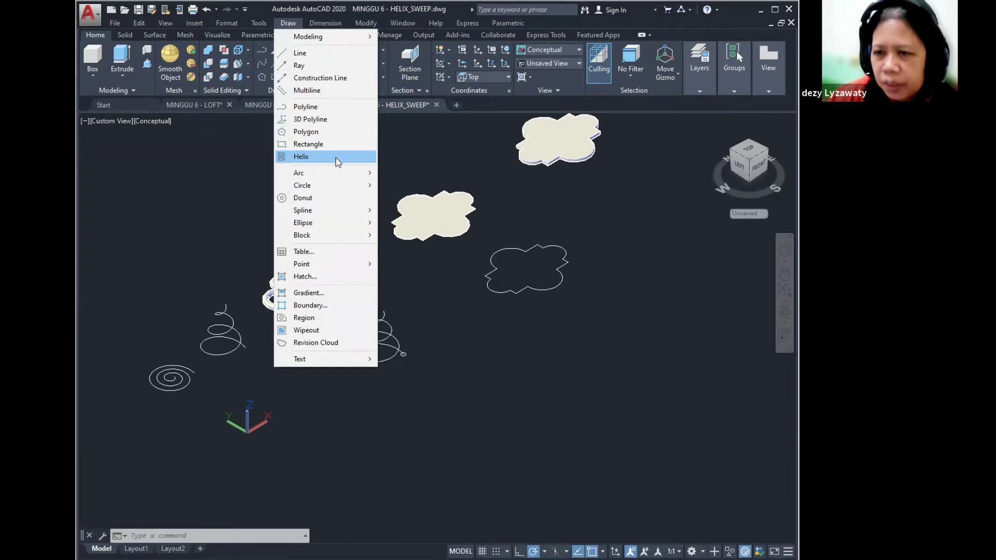
left_click(335, 158)
left_click(335, 157)
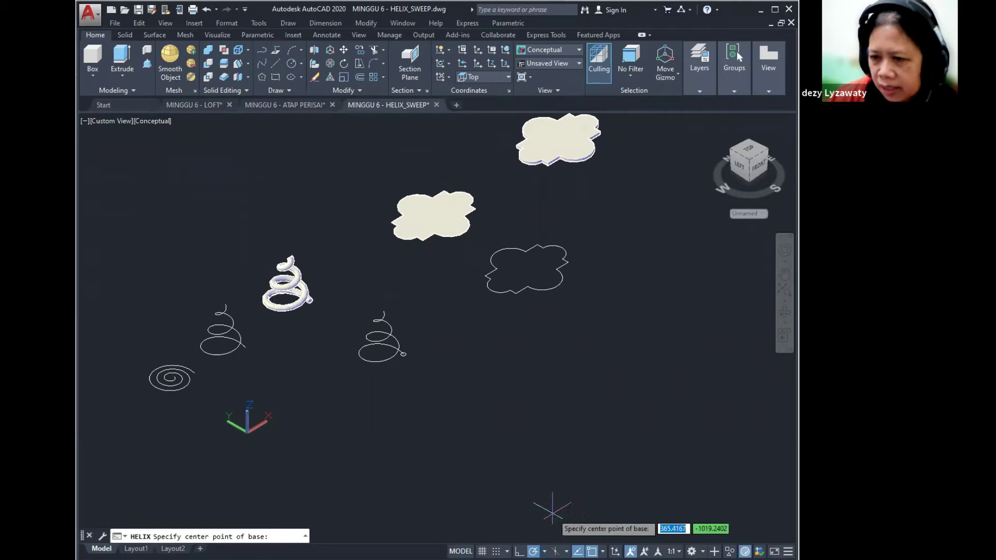
middle_click_drag(467, 385, 420, 365)
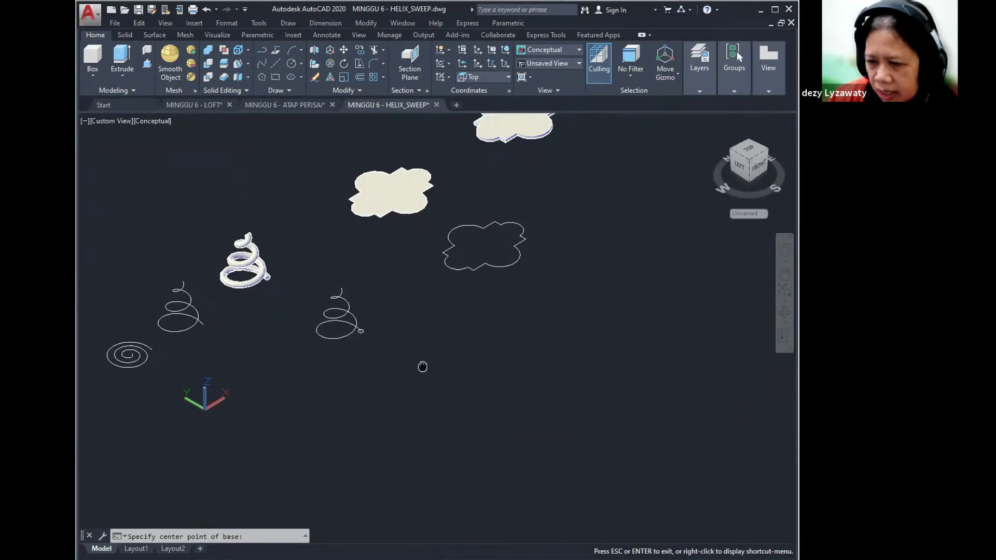
scroll(426, 372, "up", 2)
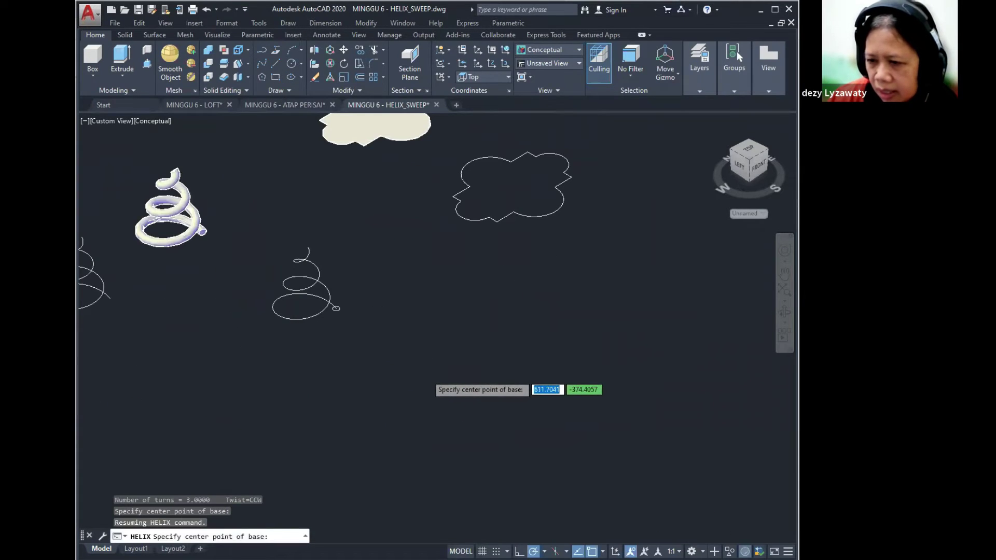
scroll(426, 373, "up", 2)
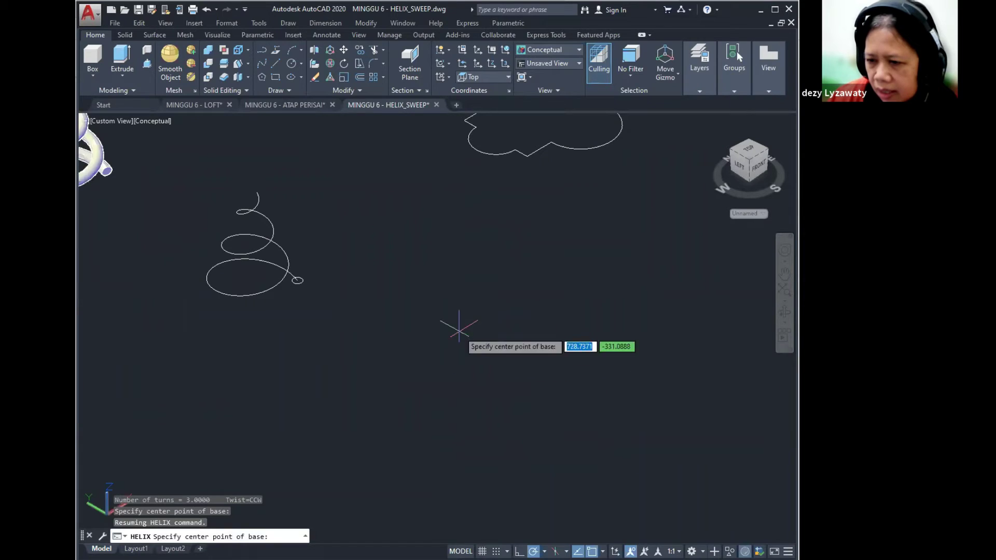
left_click(430, 357)
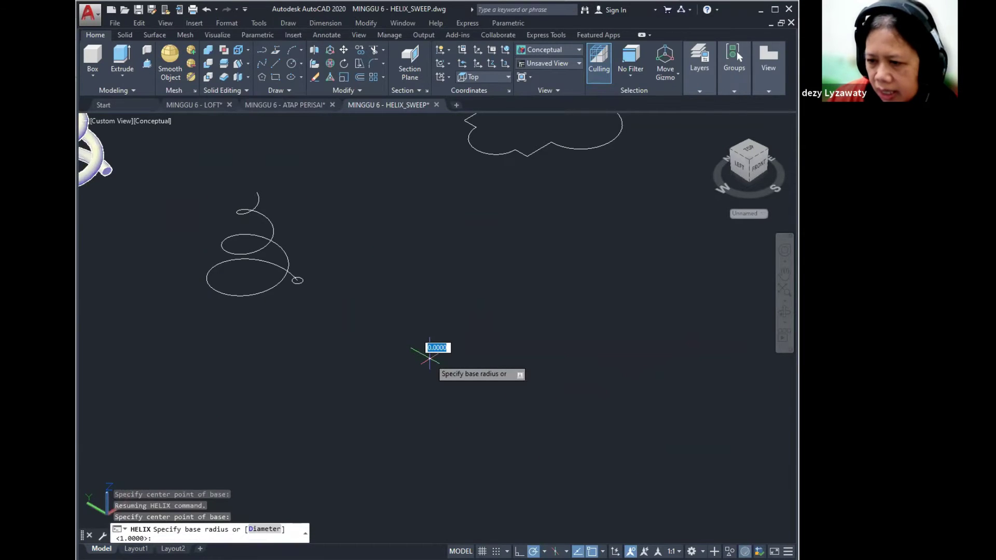
left_click(465, 358)
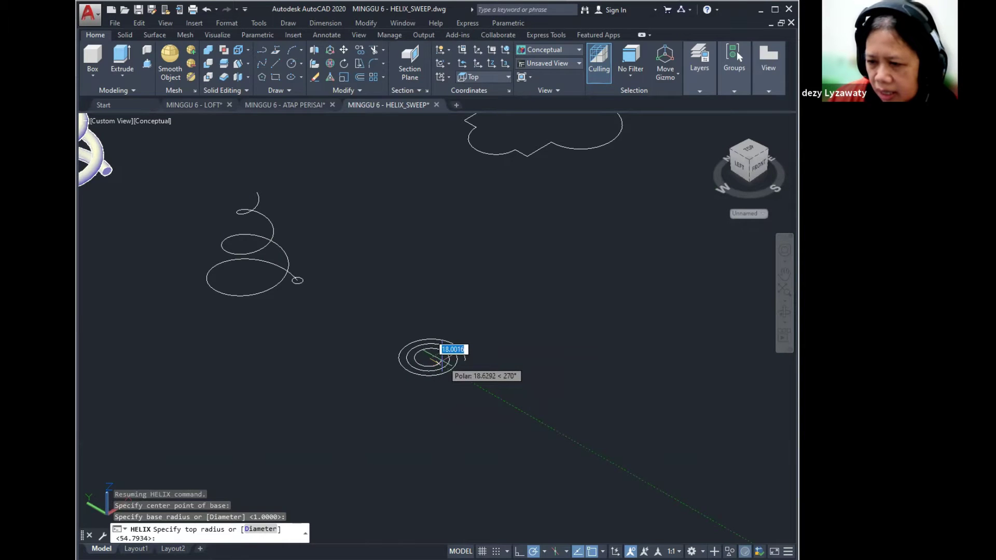
left_click(449, 358)
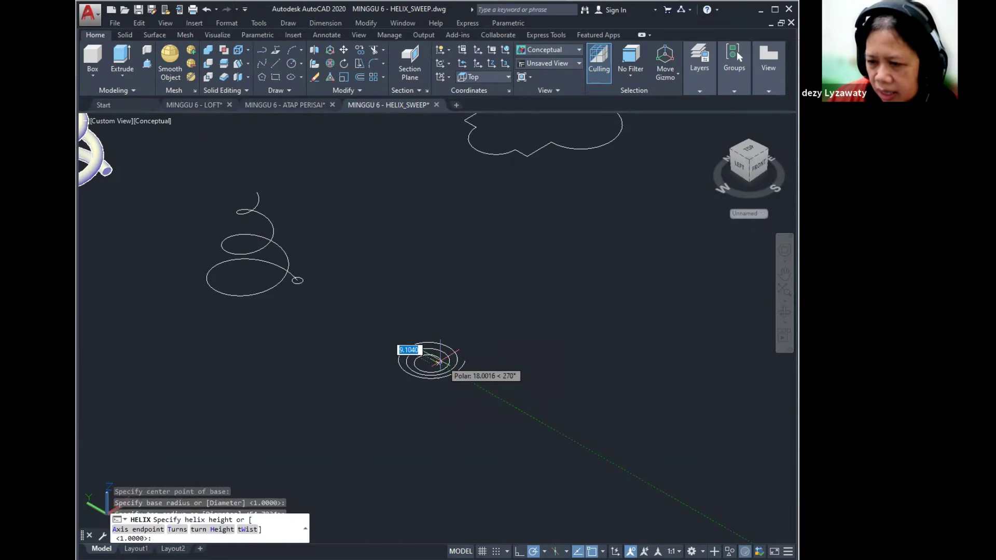
left_click(448, 234)
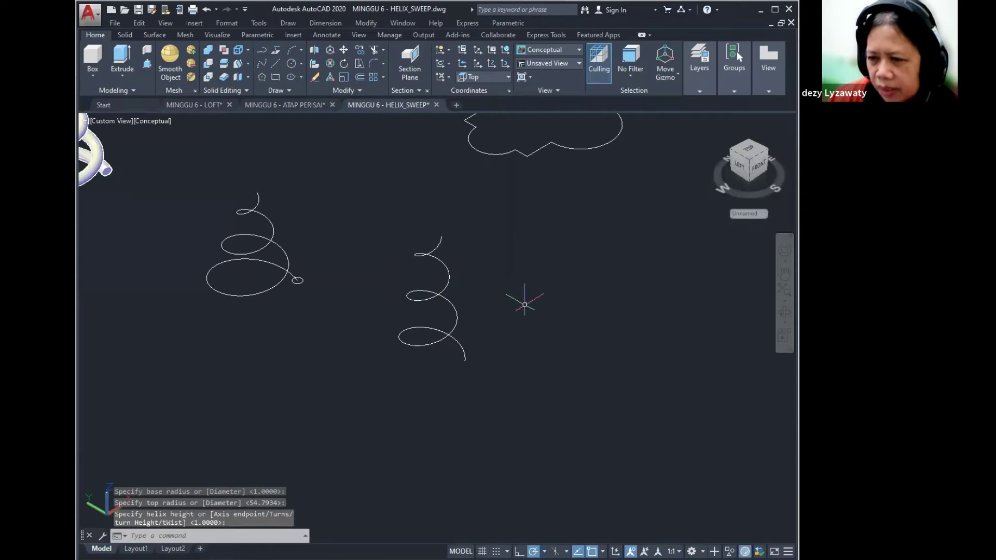
Draw a second, wider tapering helix beside the new one, with a base radius of about 71 and a much smaller top radius.
scroll(511, 358, "down", 3)
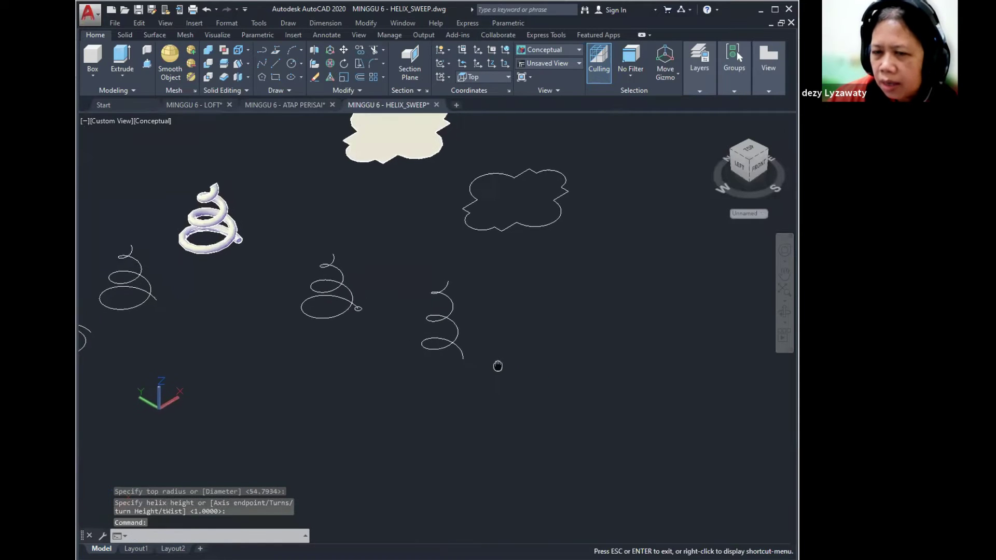
scroll(498, 362, "up", 2)
scroll(400, 332, "up", 2)
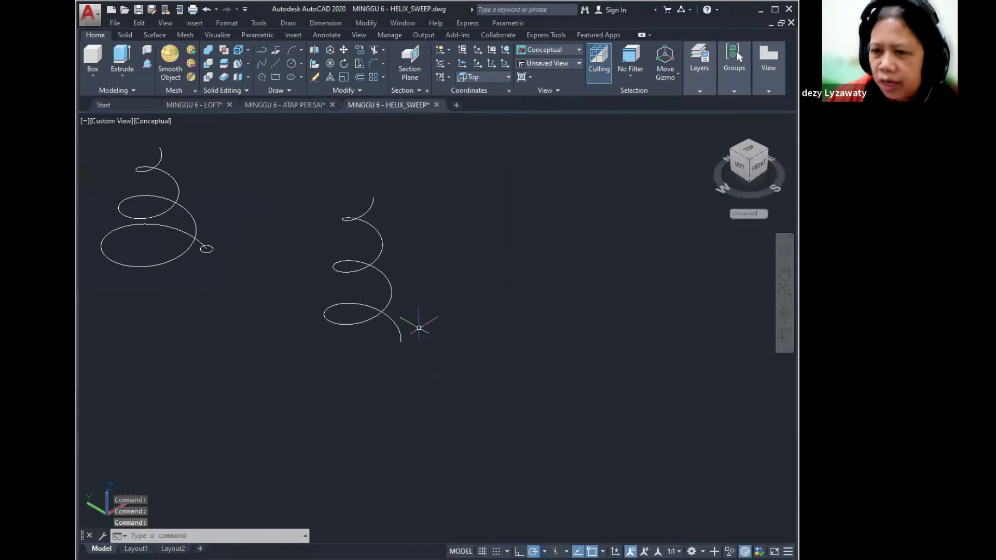
left_click(284, 92)
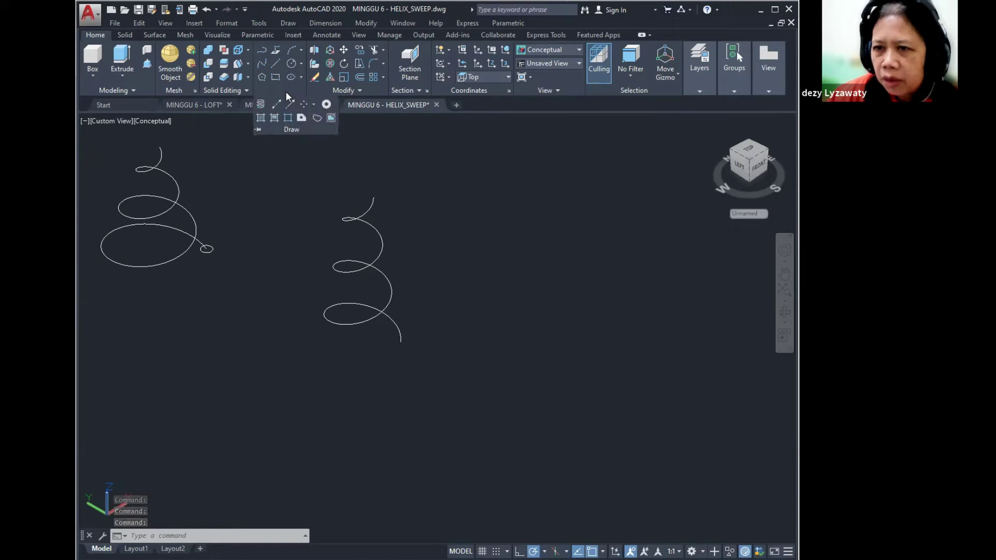
left_click(263, 105)
left_click(450, 358)
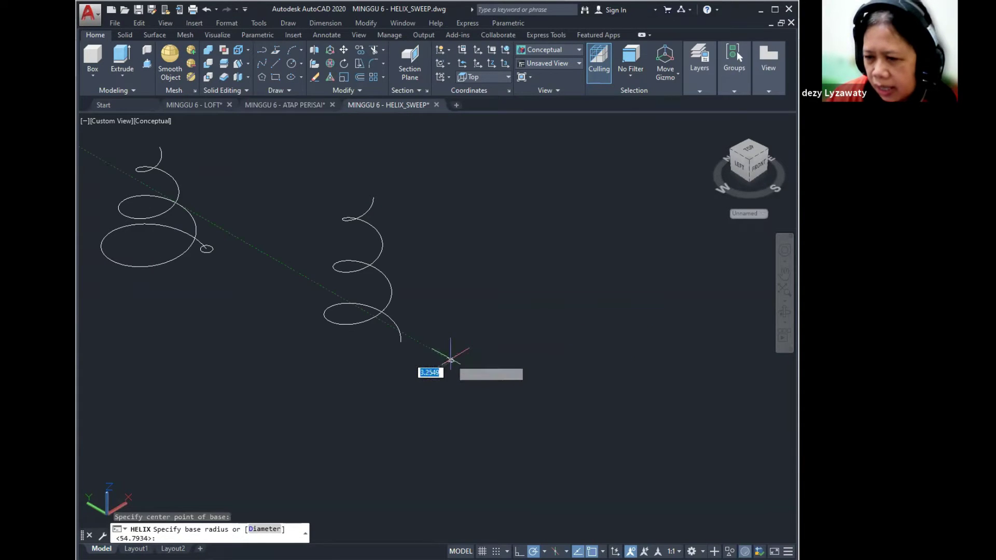
left_click(489, 339)
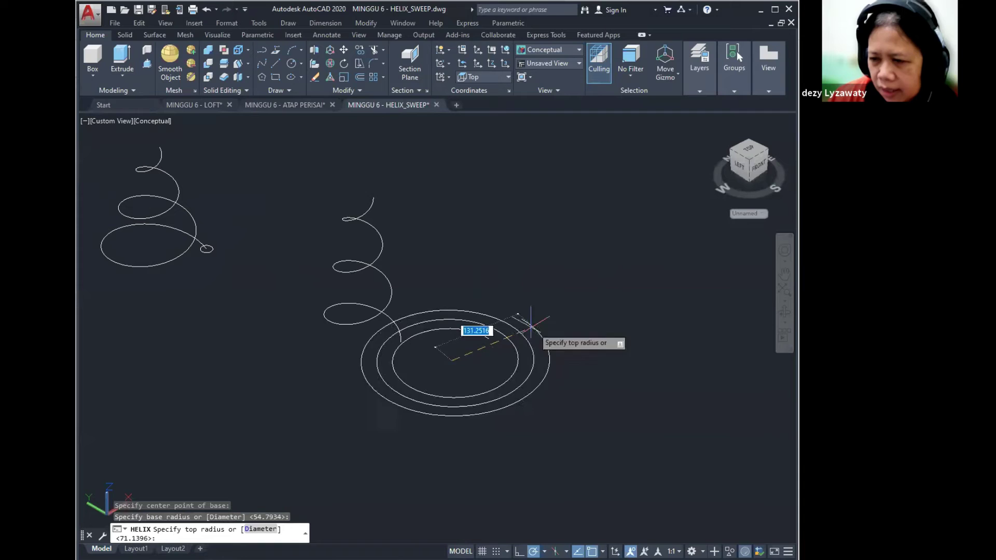
left_click(468, 356)
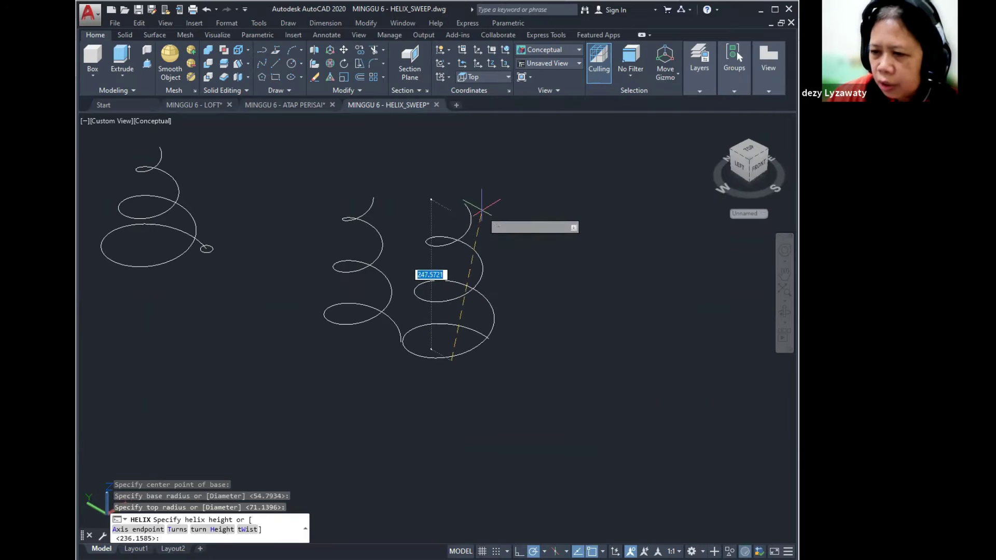
left_click(476, 216)
Delete the narrower of the two newly drawn helices.
left_click(402, 218)
left_click(361, 257)
key("Delete")
Compare the new helix with the example helix that has a small circle at its lower end.
scroll(360, 257, "down", 3)
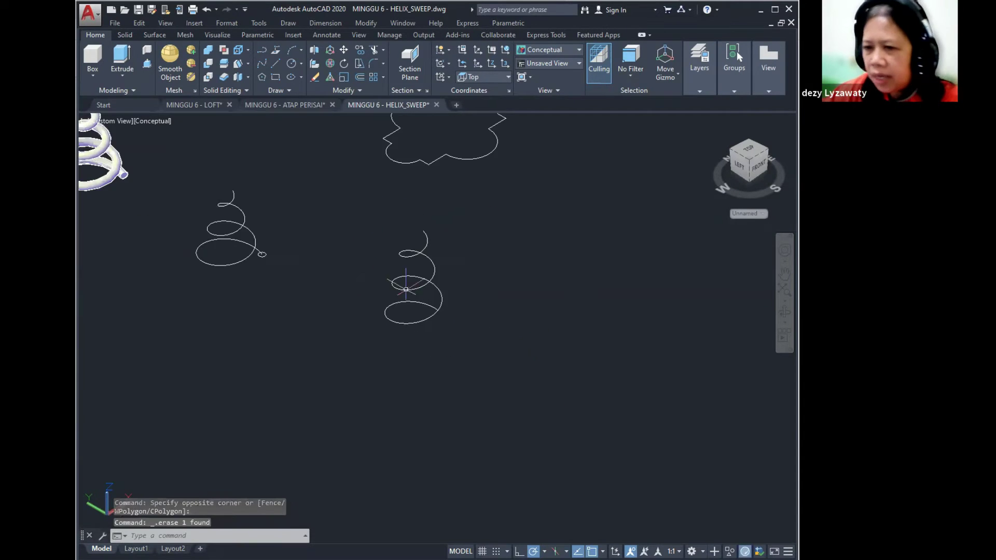
scroll(511, 337, "down", 1)
scroll(438, 320, "up", 1)
scroll(438, 320, "down", 2)
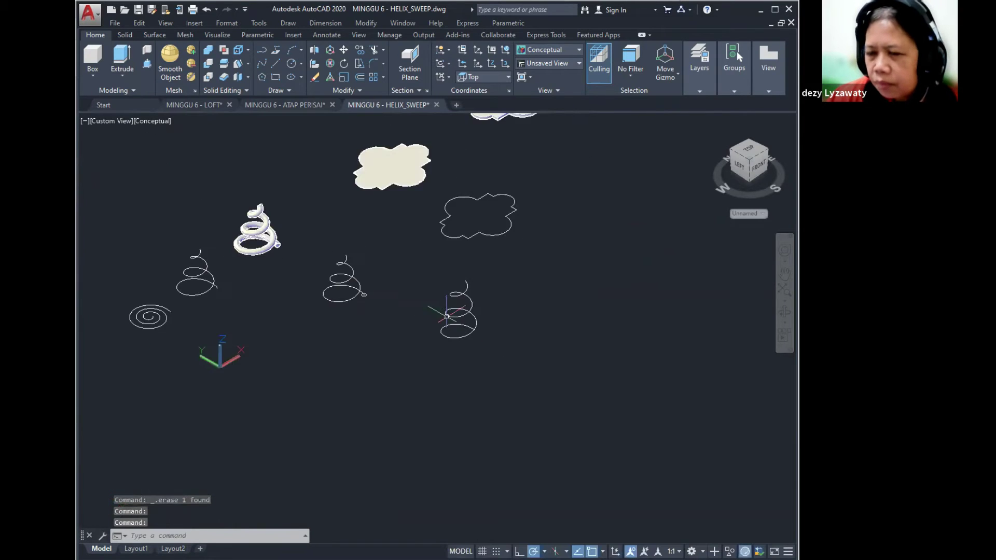
scroll(298, 289, "up", 2)
middle_click_drag(298, 289, 351, 297)
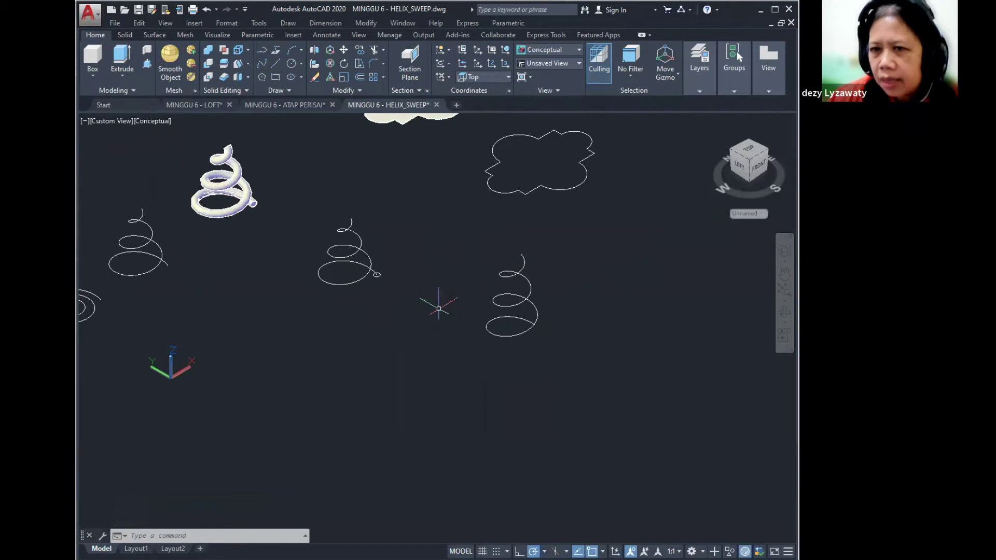
middle_click_drag(342, 278, 354, 264)
scroll(404, 252, "up", 2)
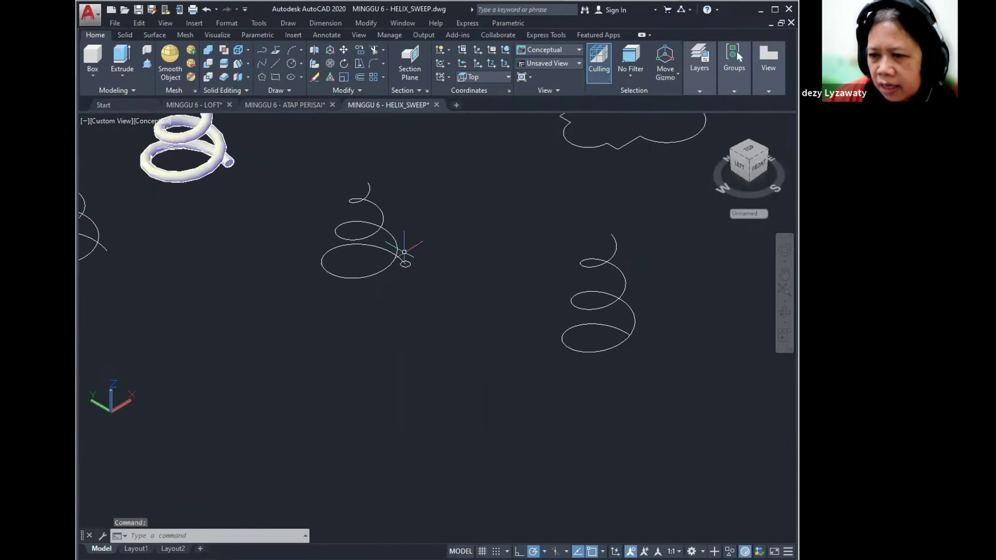
left_click(285, 23)
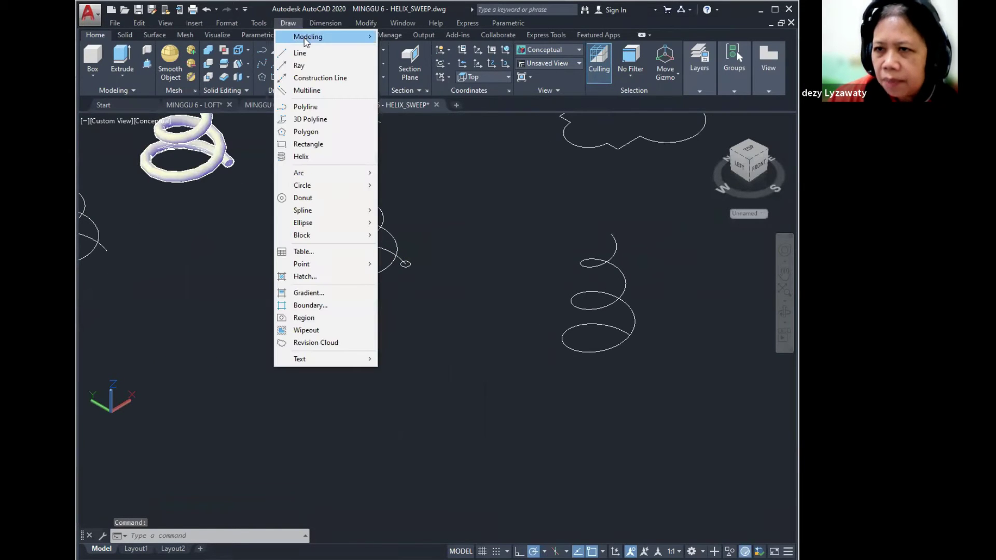
mouse_move(306, 41)
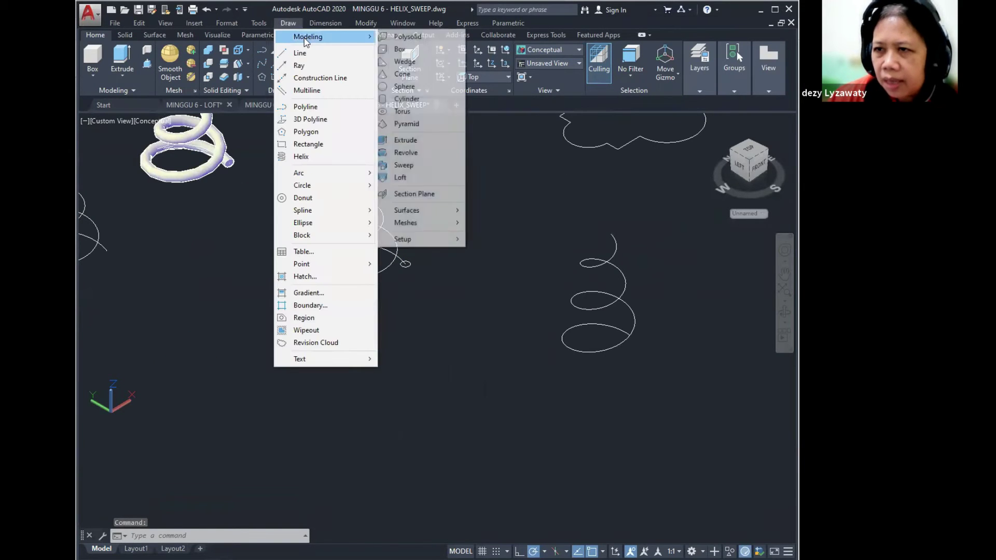
left_click(410, 165)
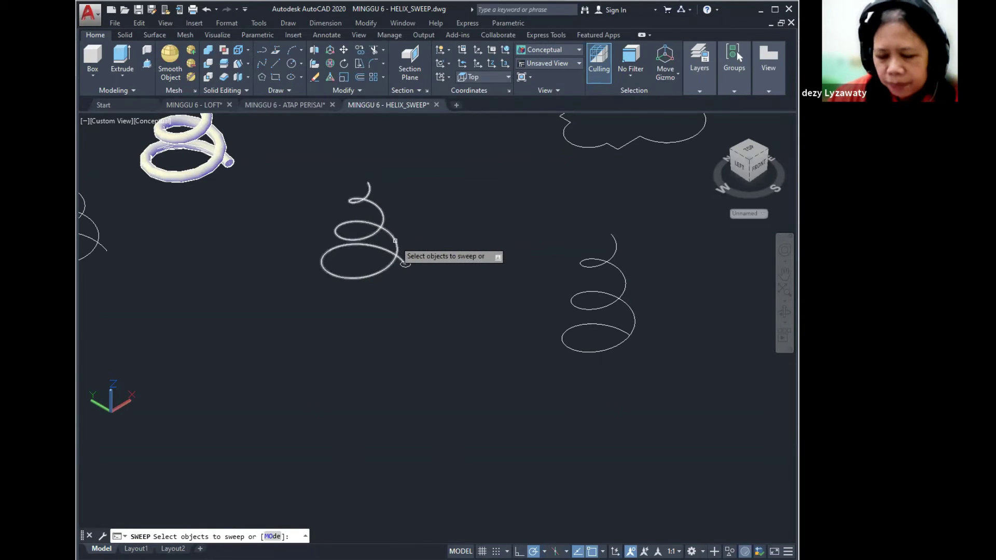
key("Escape")
key("Escape")
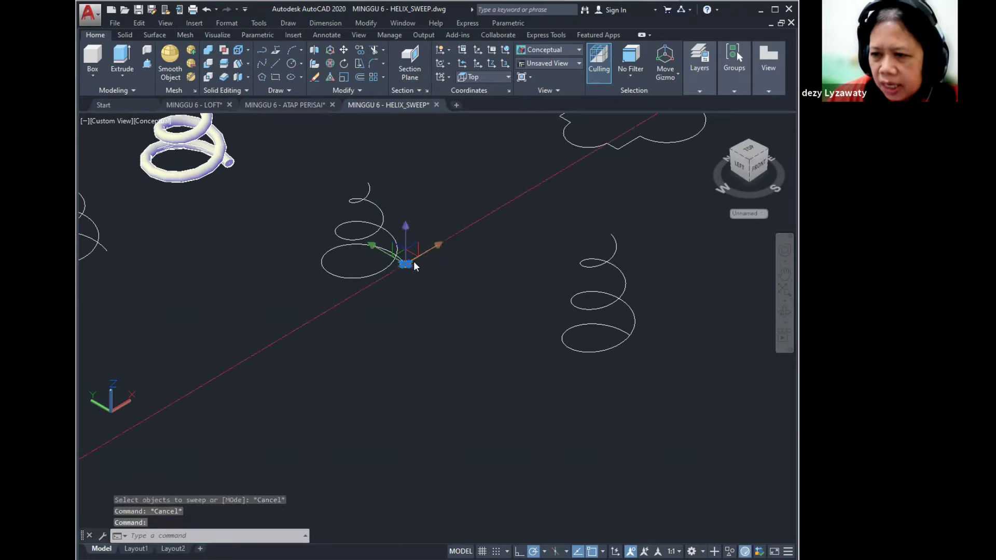
Move the small circle away from the helix's lower end into the empty space between the two helices.
type("m")
key("Return")
left_click(414, 287)
left_click(456, 284)
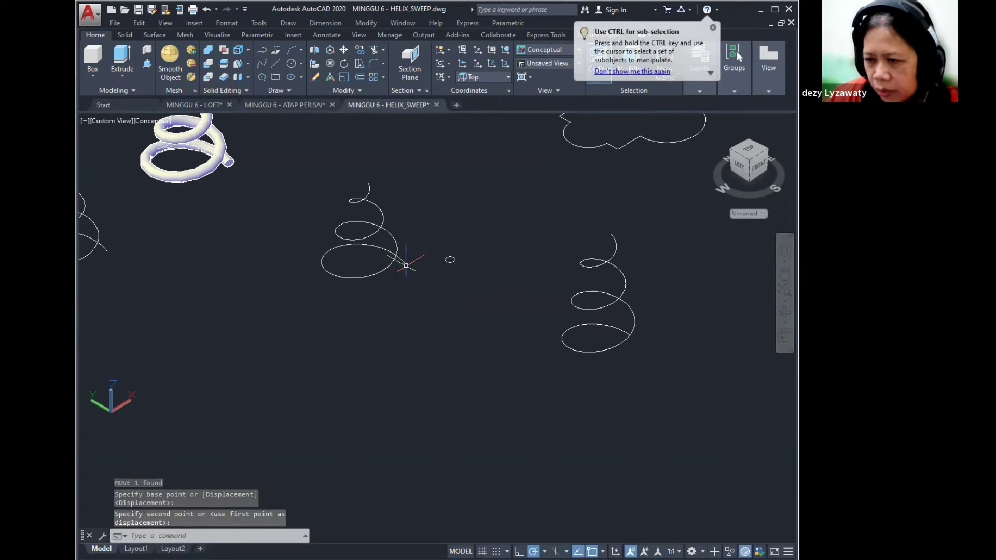
left_click(405, 265)
key("Return")
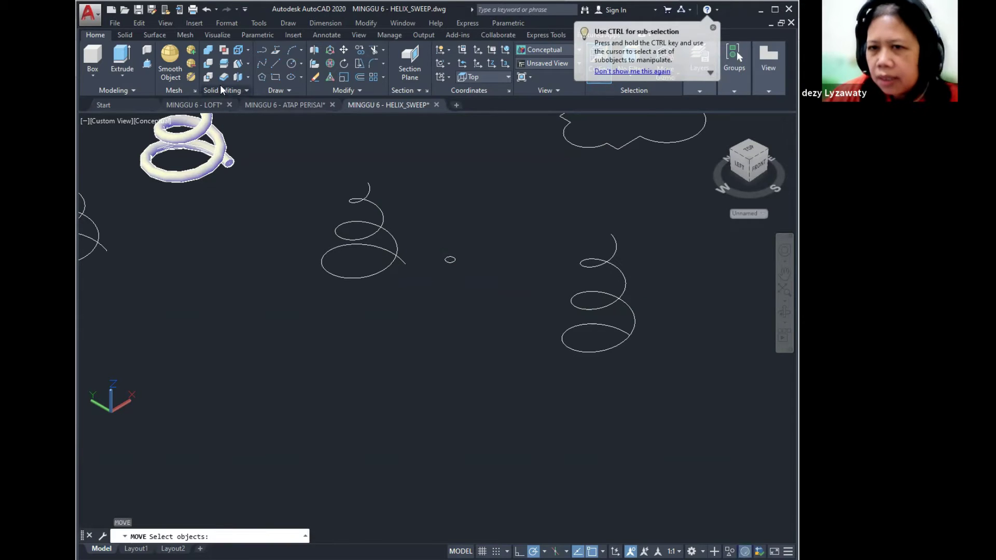
key("Escape")
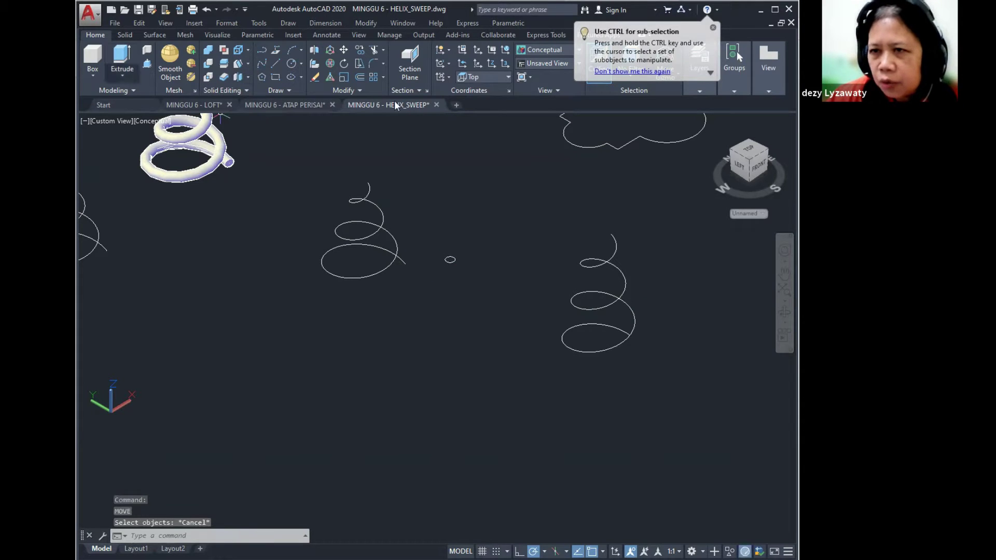
Draw a small rectangle about 40 by 13 next to the moved circle, between the two helices.
left_click(280, 78)
left_click(447, 291)
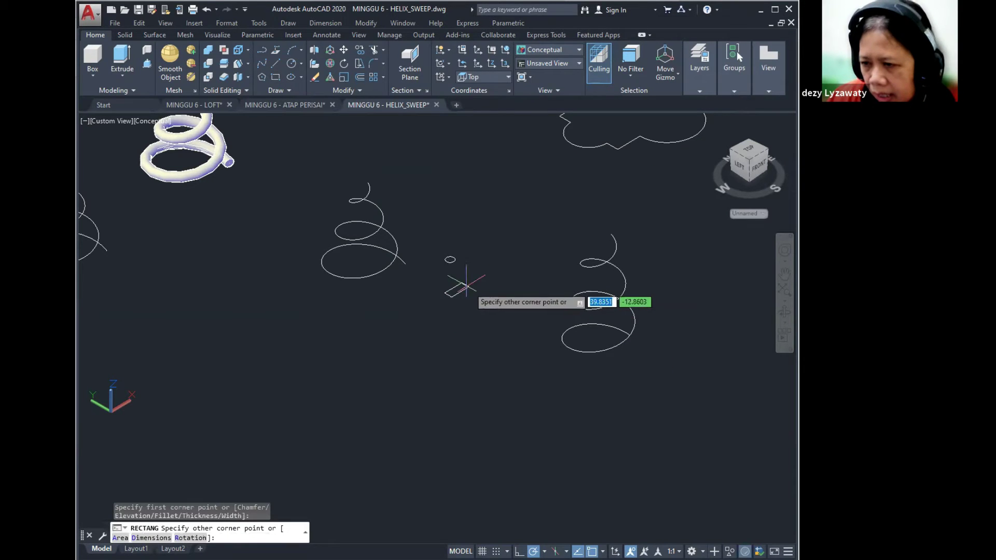
left_click(466, 284)
scroll(482, 275, "up", 3)
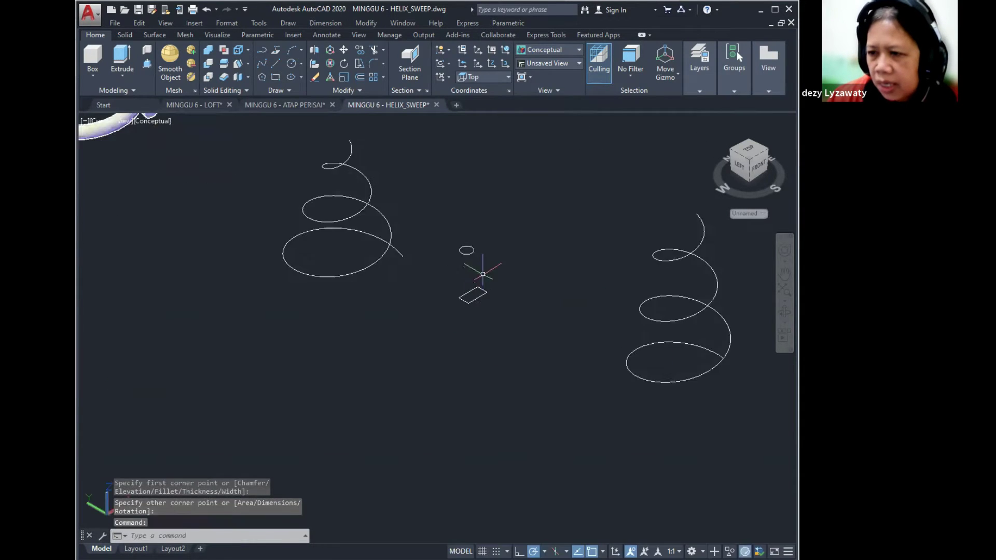
middle_click_drag(482, 273, 466, 291)
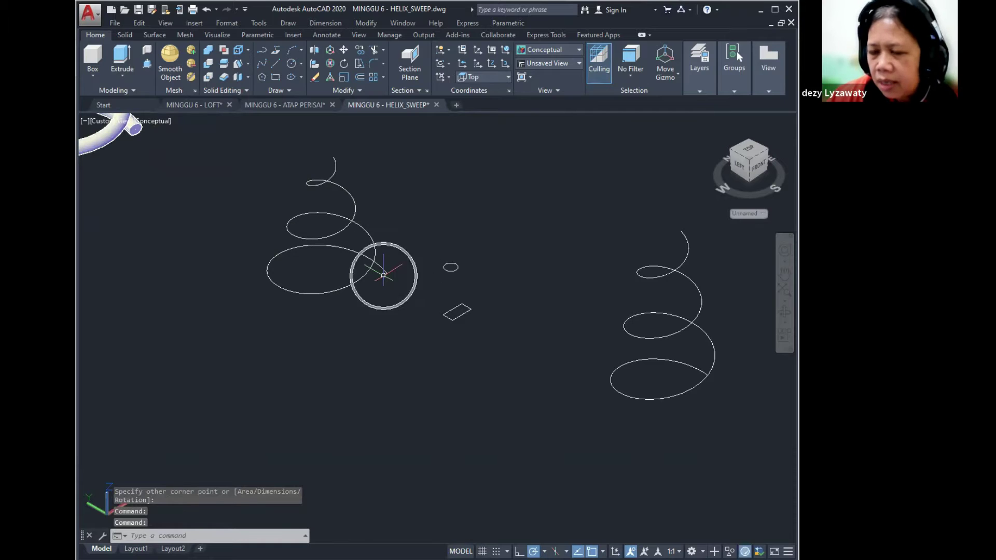
middle_click_drag(433, 259, 429, 273)
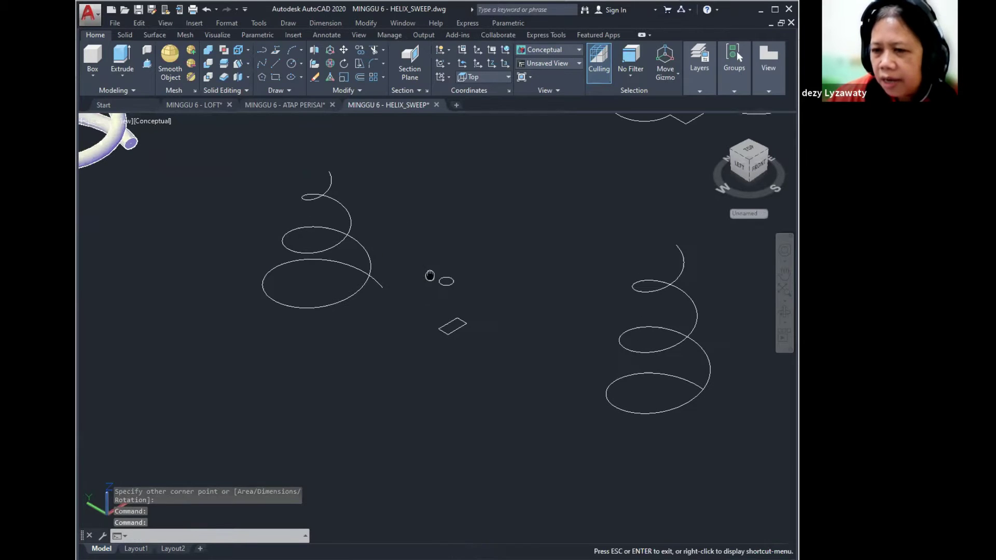
Sweep the small rectangle as a solid along the helix that previously carried the circle.
left_click(289, 23)
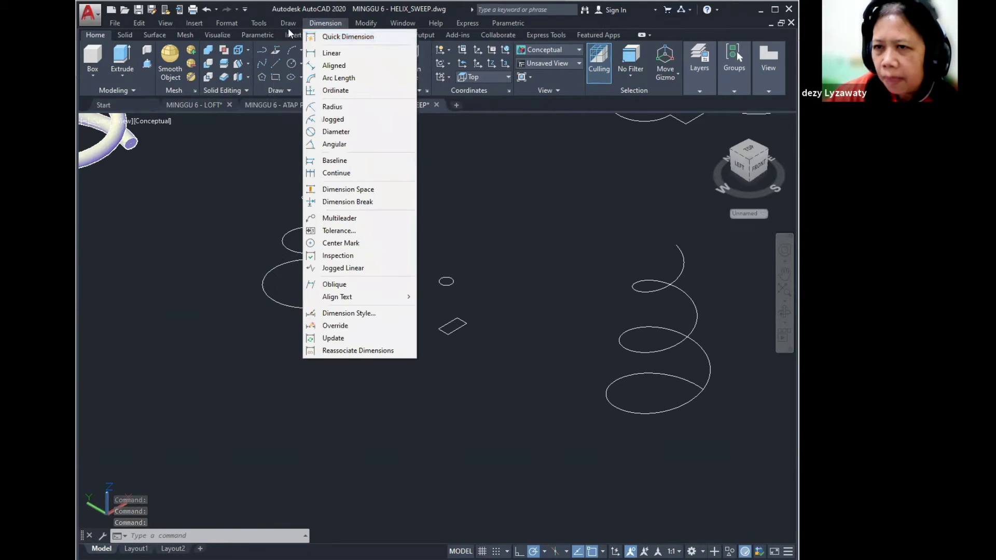
left_click(290, 38)
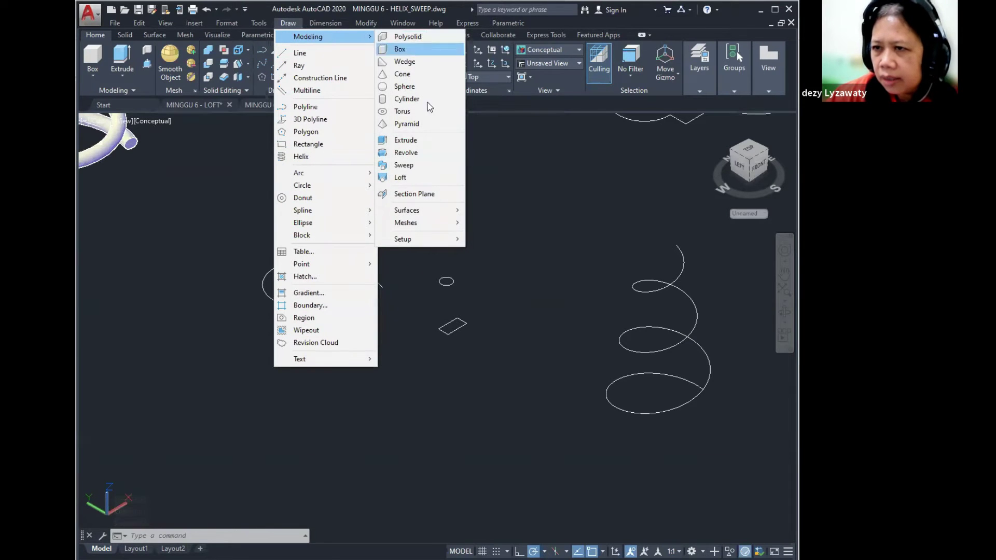
left_click(422, 164)
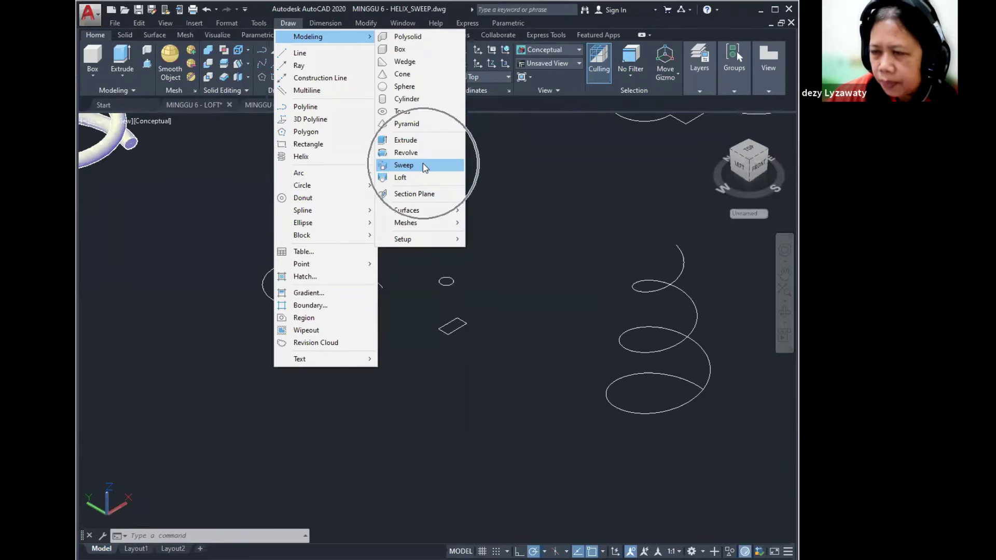
left_click(462, 324)
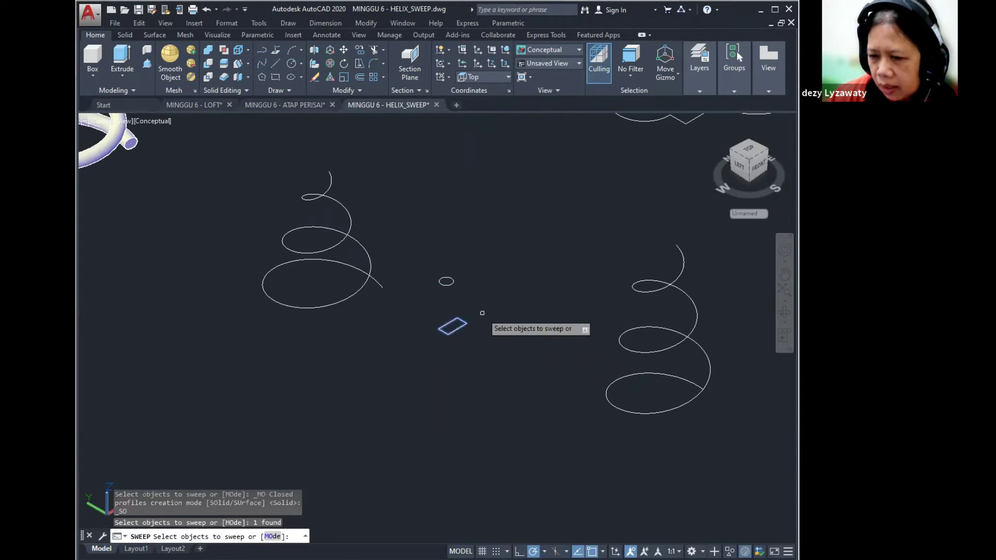
key("Return")
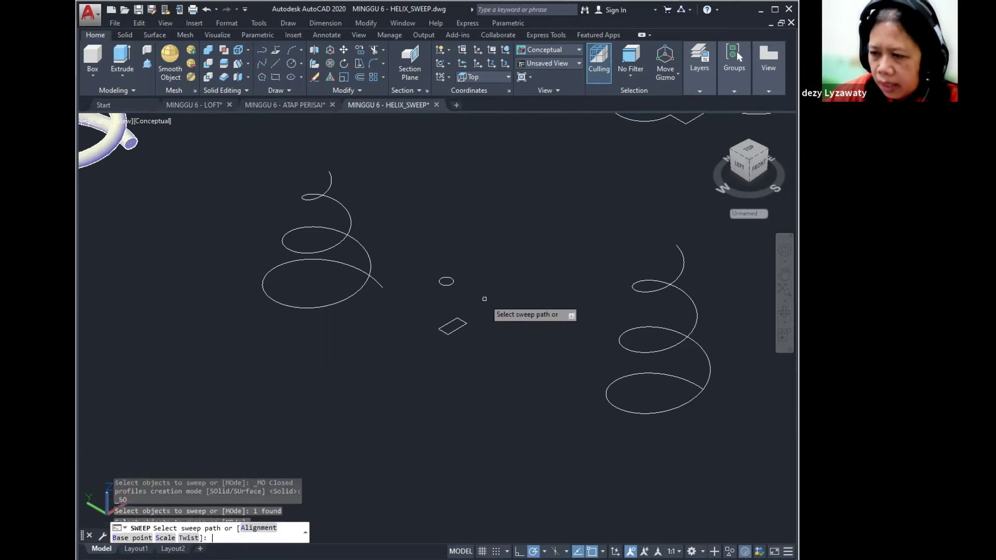
left_click(381, 286)
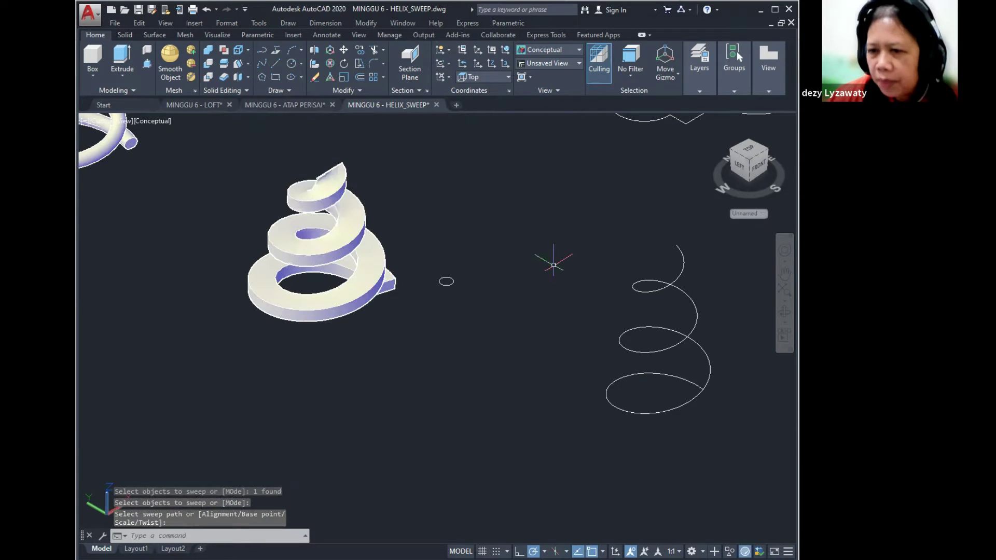
Set the visual style to X-Ray to see through the swept rectangular coil.
middle_click_drag(386, 310, 410, 285, "shift")
scroll(382, 293, "down", 5)
scroll(339, 251, "up", 4)
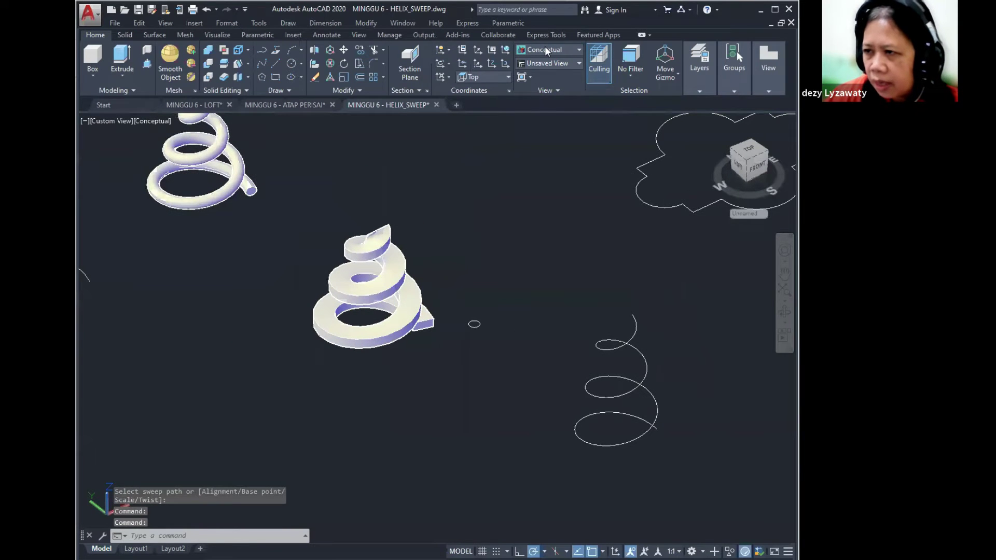
left_click(545, 47)
left_click(688, 155)
scroll(458, 332, "up", 5)
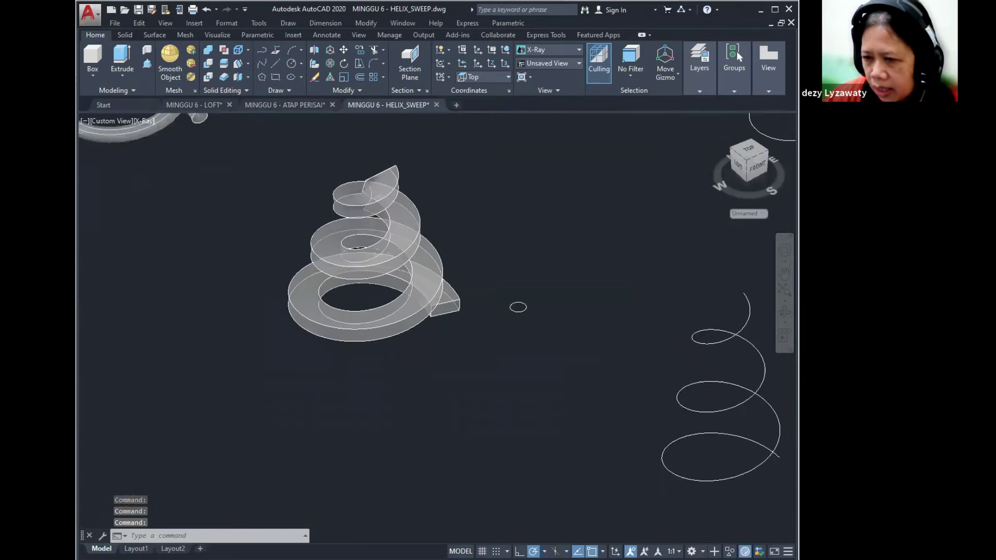
Examine the swept coil's lower end and the closed curved outline near the example surfaces.
left_click(441, 314)
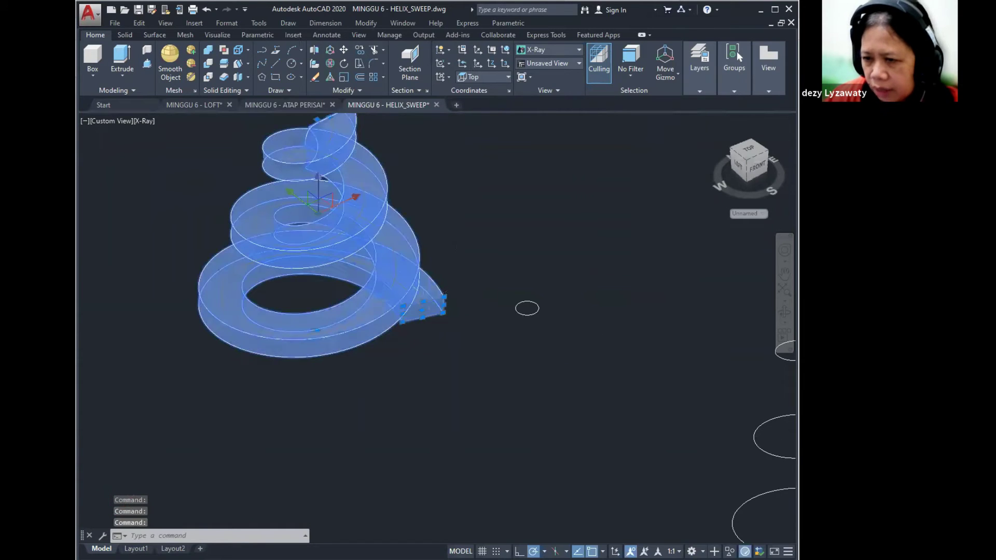
scroll(436, 313, "down", 4)
key("Escape")
scroll(435, 312, "down", 2)
middle_click_drag(437, 311, 456, 273)
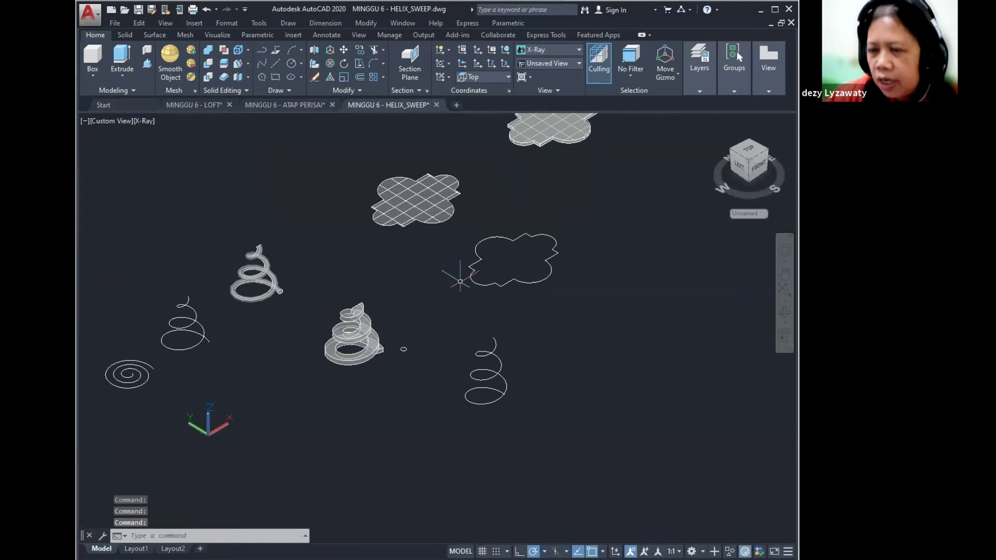
left_click(506, 283)
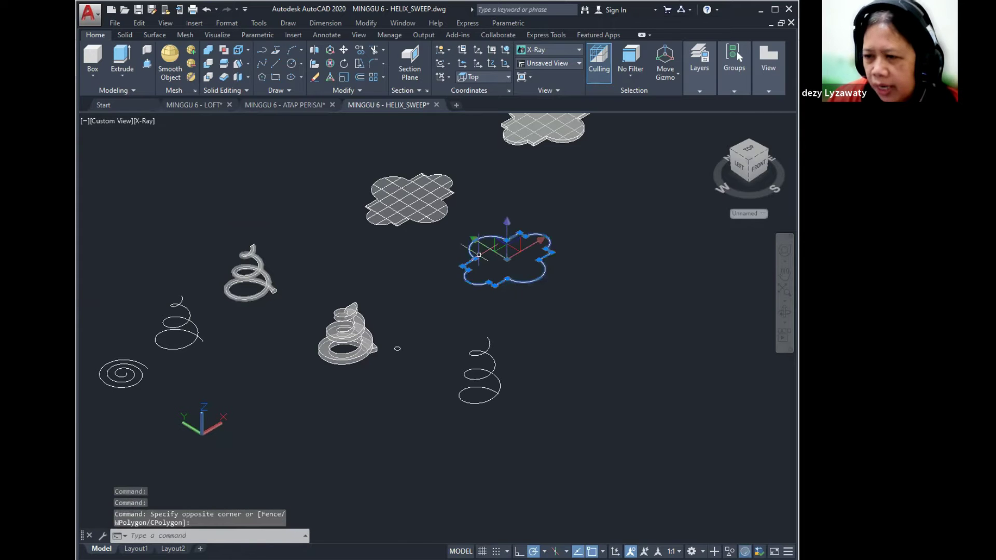
middle_click_drag(506, 224, 466, 250)
key("Escape")
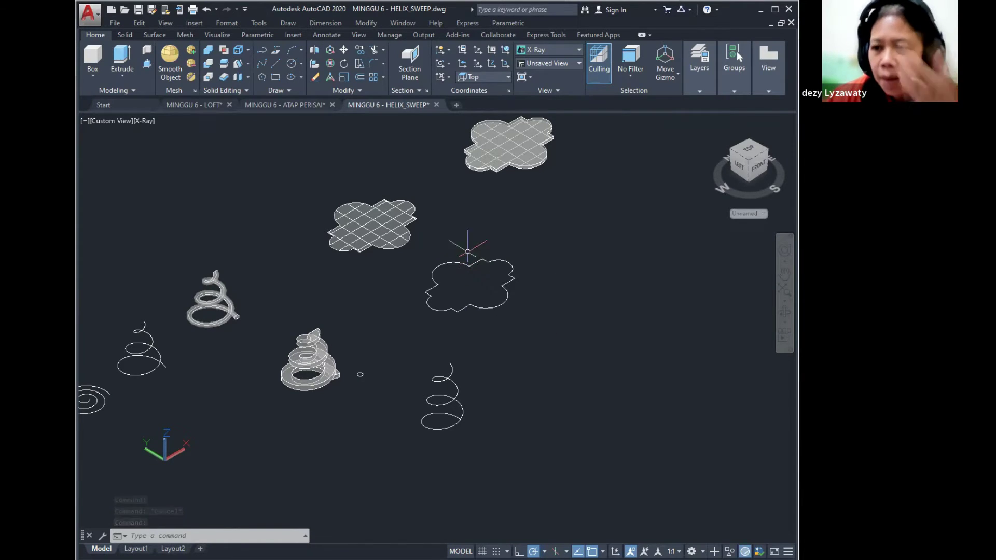
Create a rectangular planar surface from two corners in the empty area beside the closed curved outline.
scroll(392, 251, "up", 4)
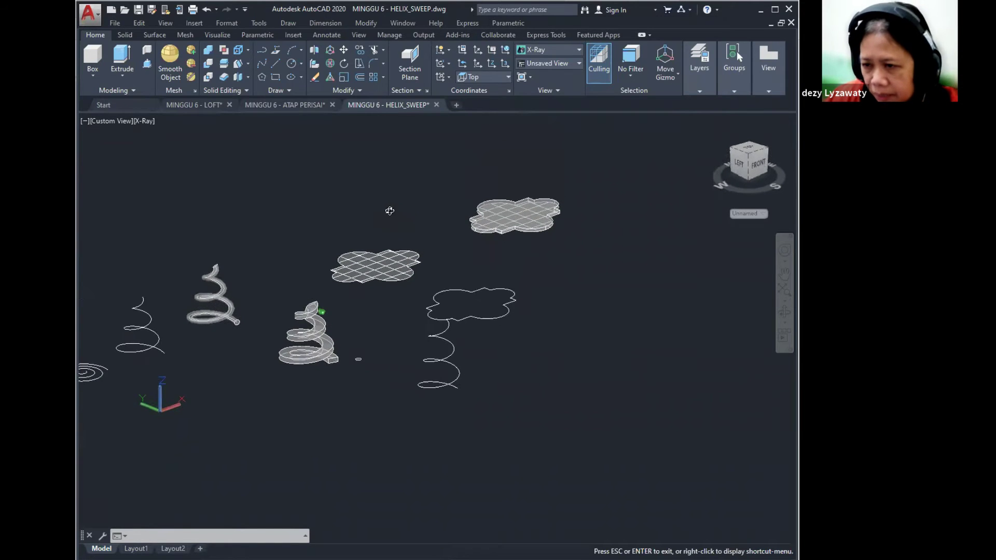
middle_click_drag(508, 260, 378, 280)
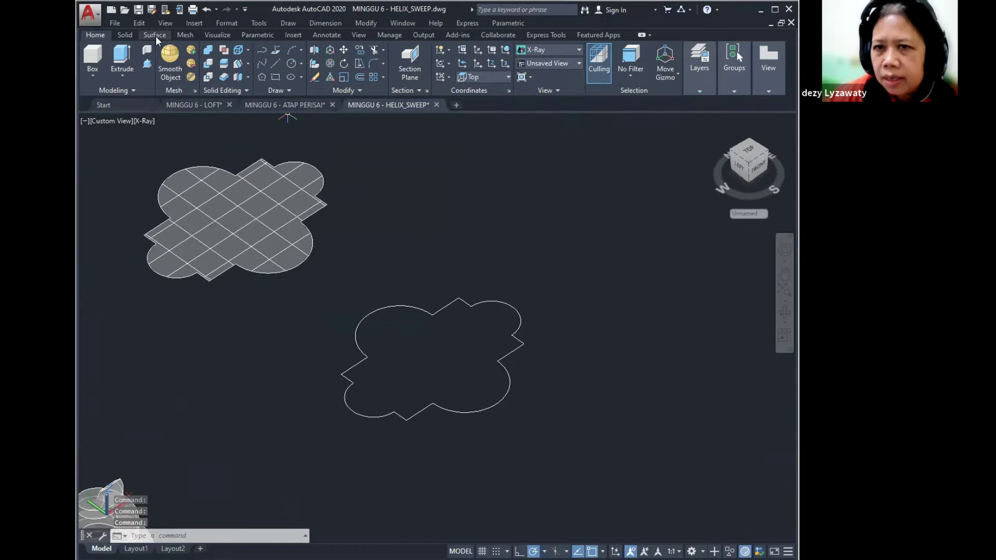
left_click(185, 35)
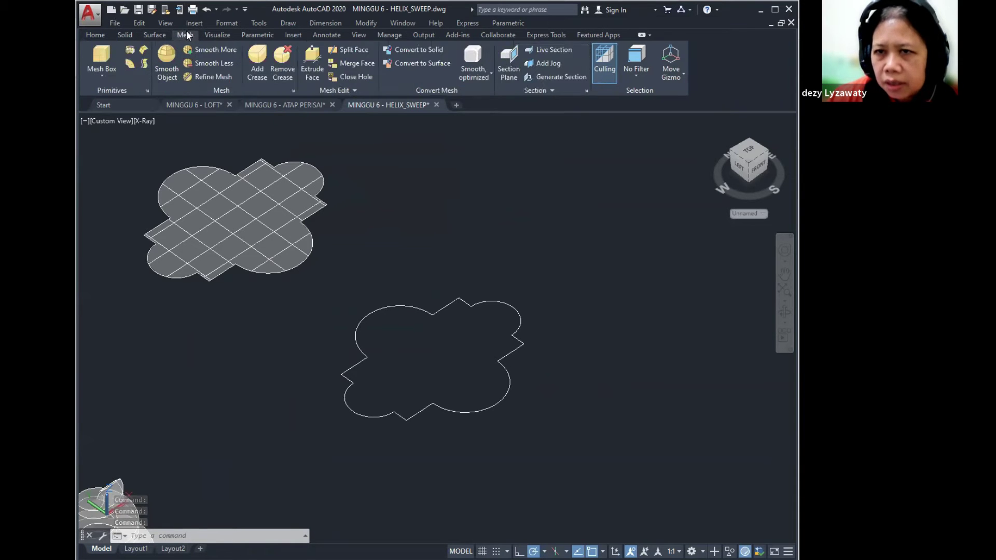
left_click(165, 35)
left_click(164, 32)
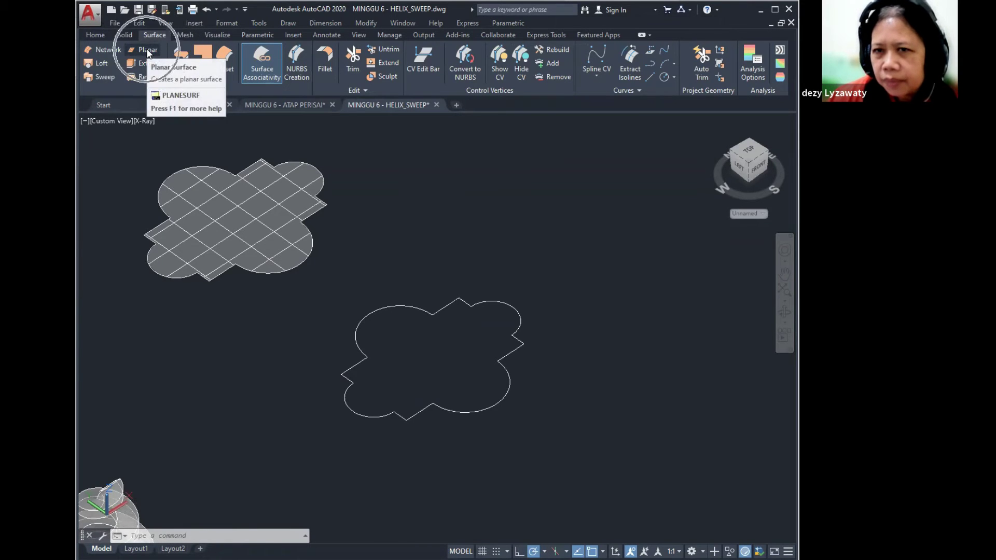
left_click(148, 51)
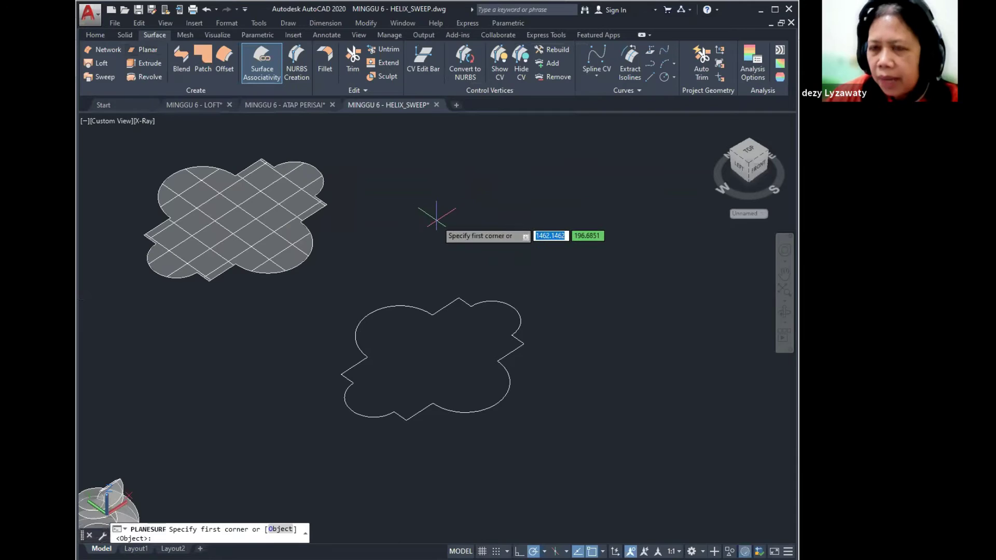
middle_click_drag(497, 269, 474, 271)
scroll(456, 268, "down", 3)
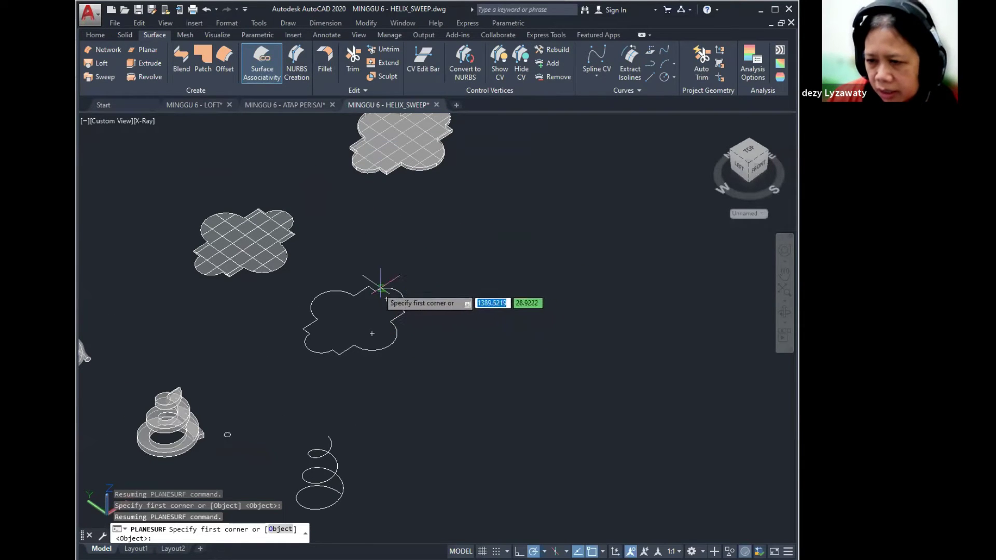
left_click(408, 233)
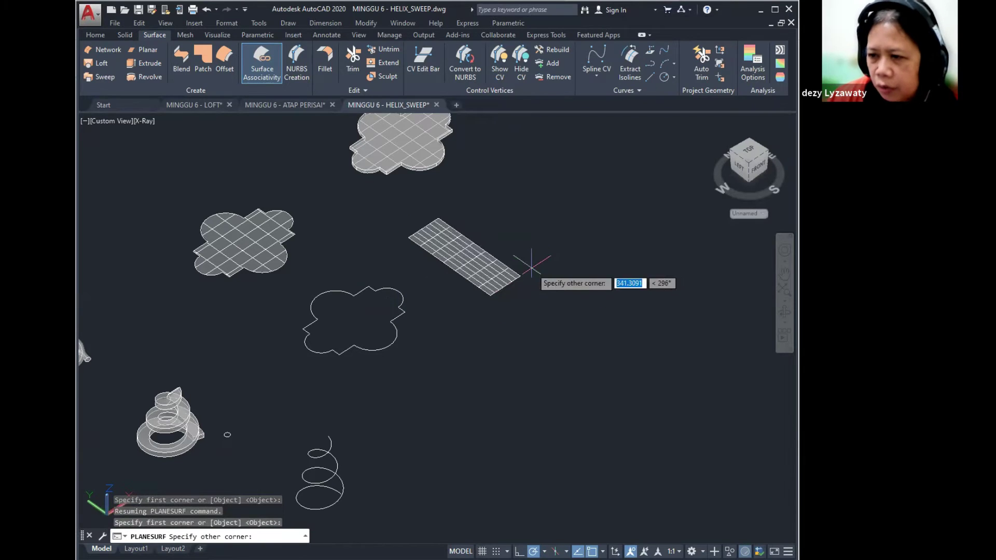
left_click(583, 265)
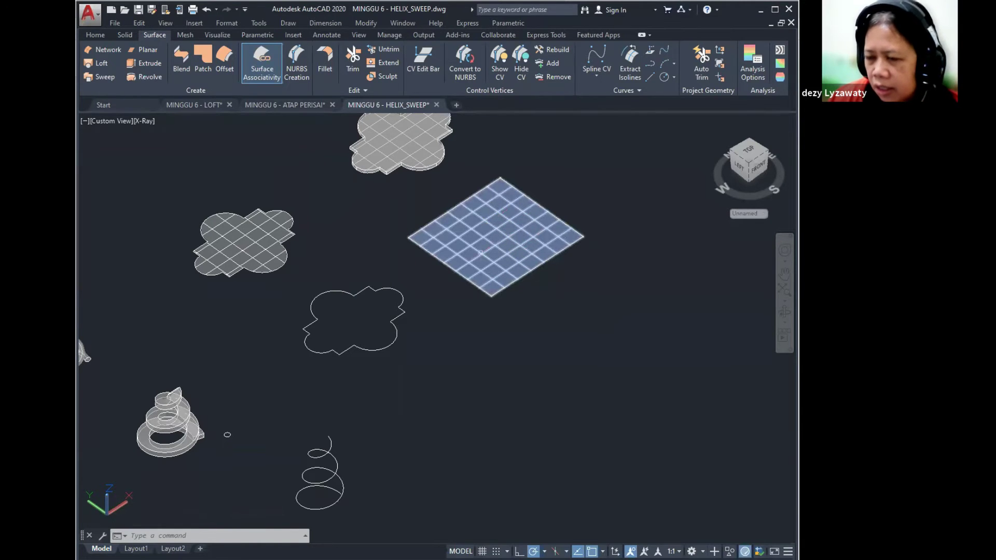
Create a planar surface from the closed curved outline using the Object option of the planar surface command.
middle_click_drag(481, 253, 493, 261)
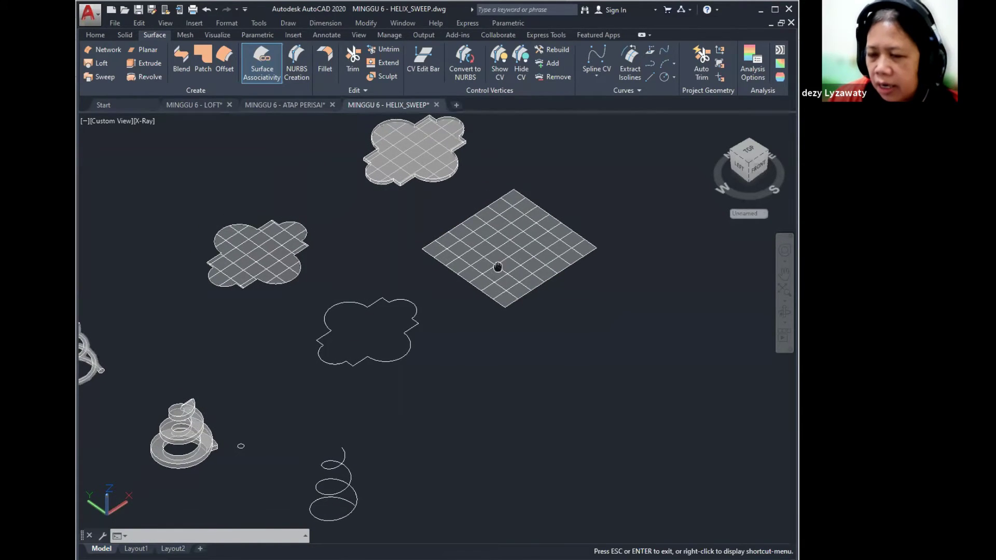
left_click(145, 48)
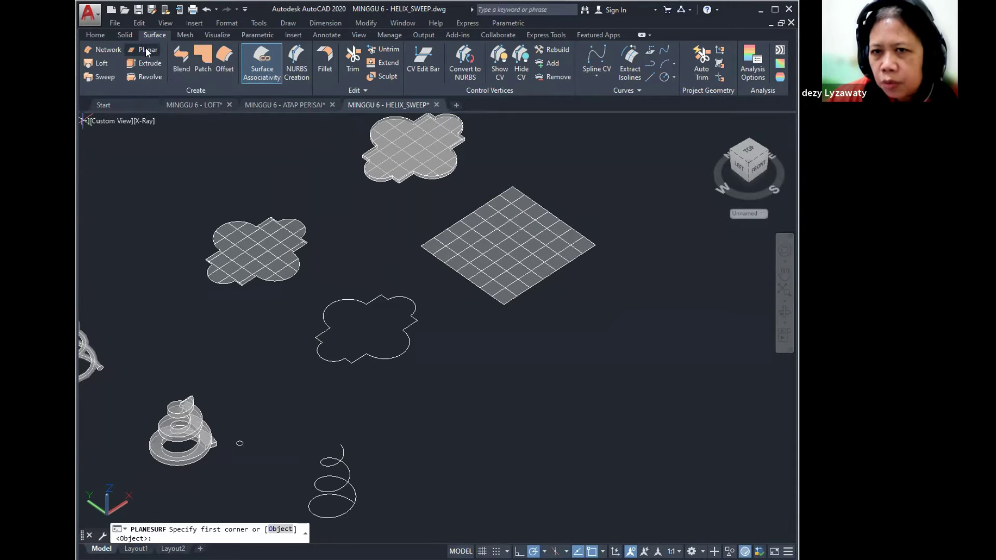
key("Escape")
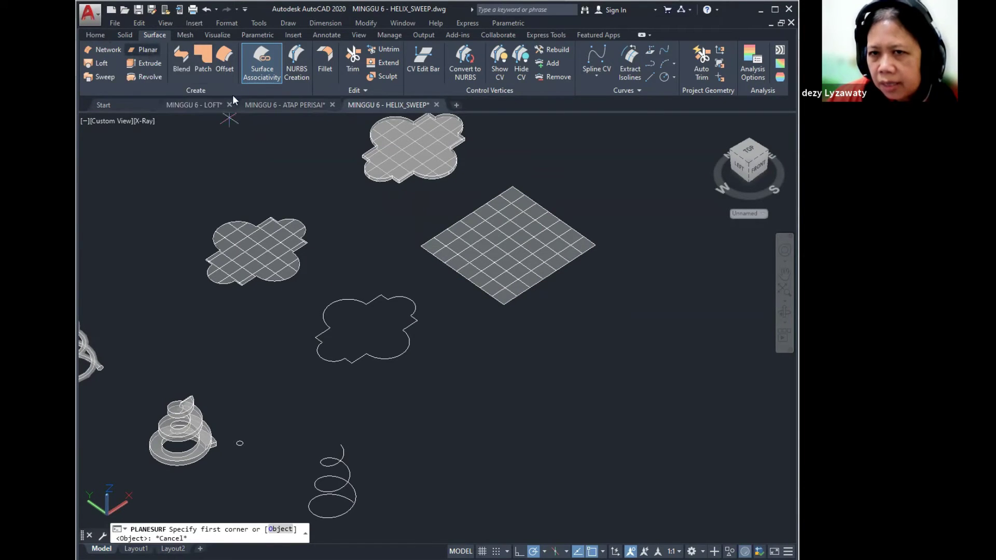
key("Return")
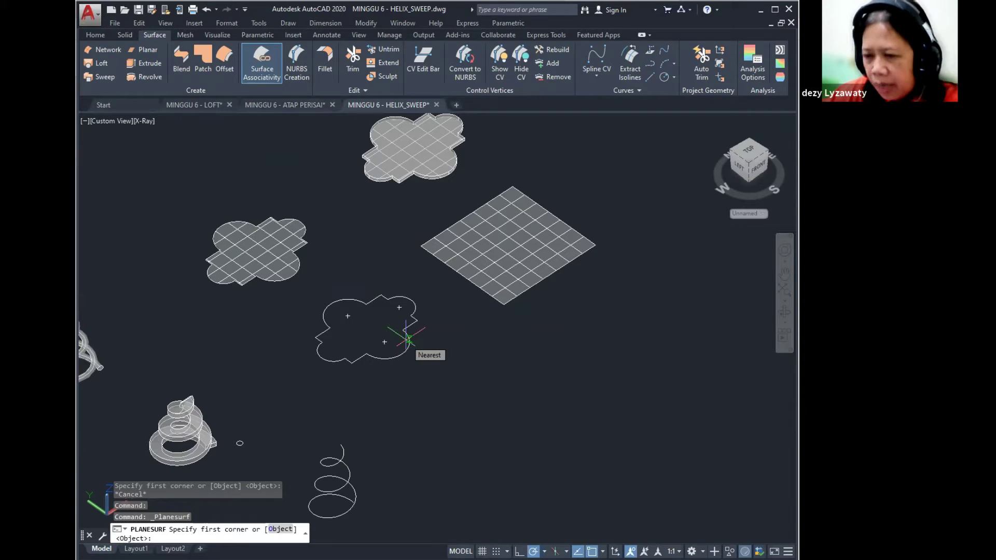
key("Down")
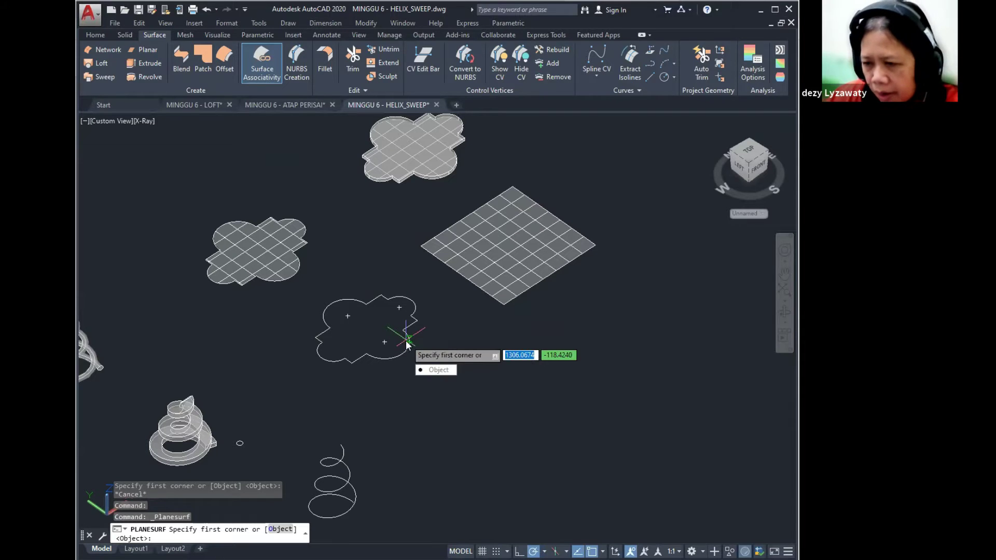
left_click(438, 370)
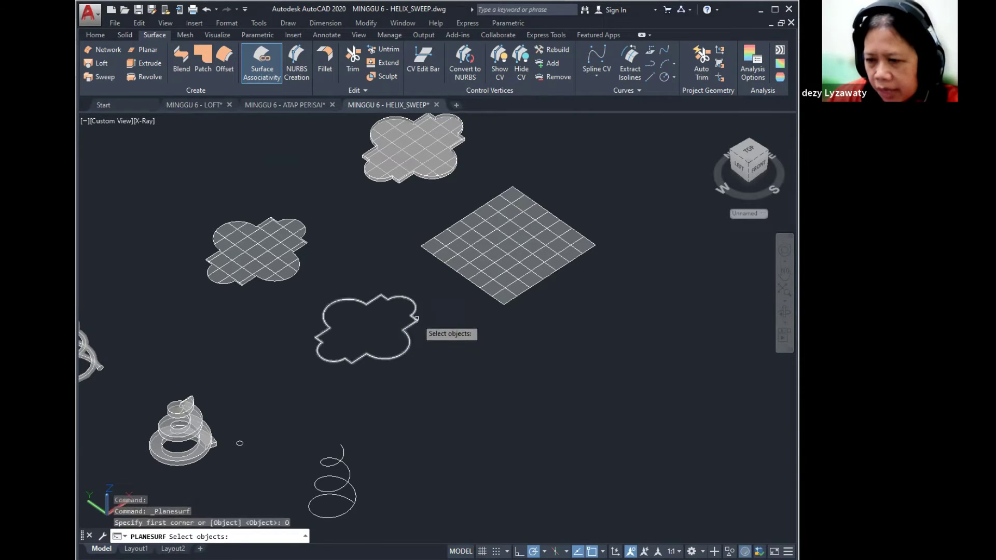
left_click(415, 321)
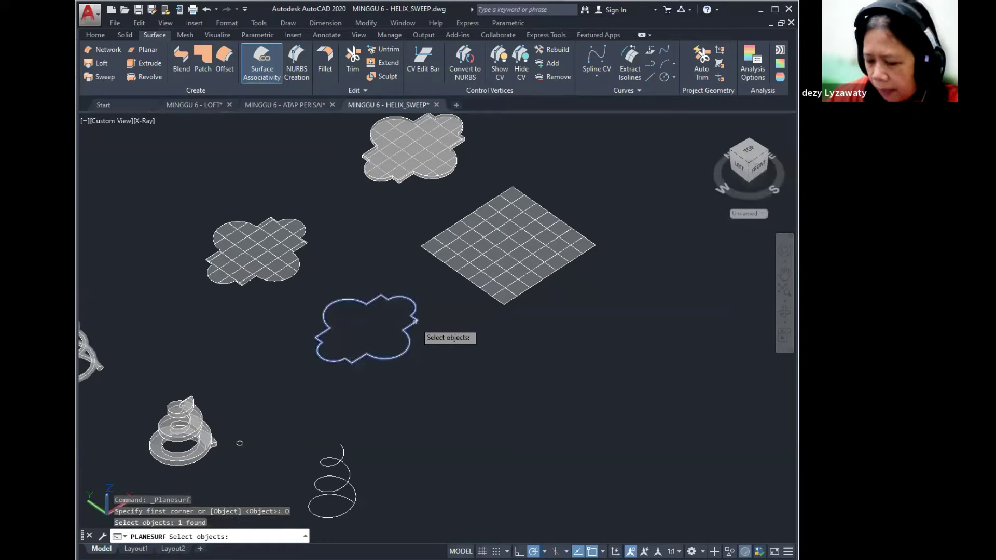
key("Return")
mouse_move(383, 332)
middle_mouse_down("shift")
mouse_move(378, 275)
mouse_move(382, 334)
middle_mouse_up("shift")
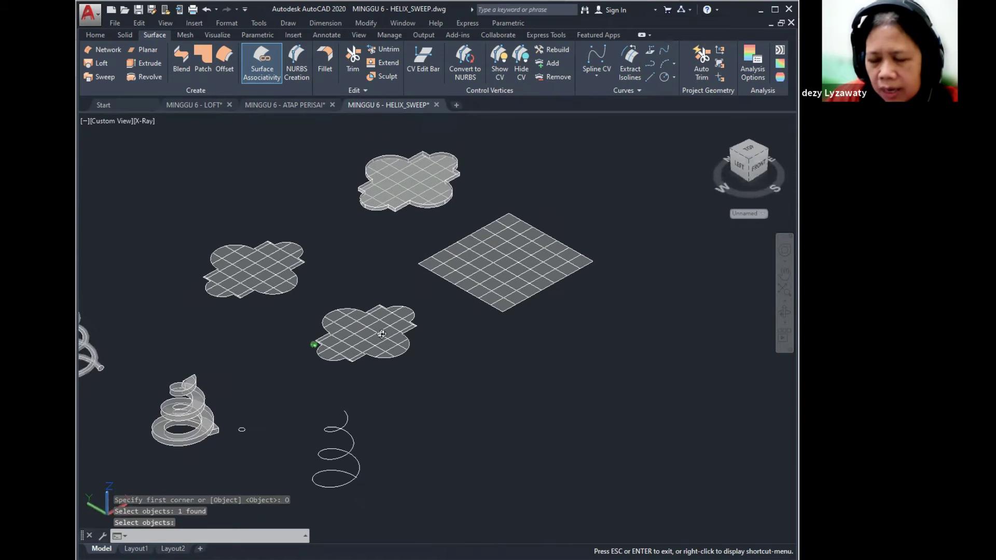
left_click(381, 334)
scroll(392, 337, "up", 4)
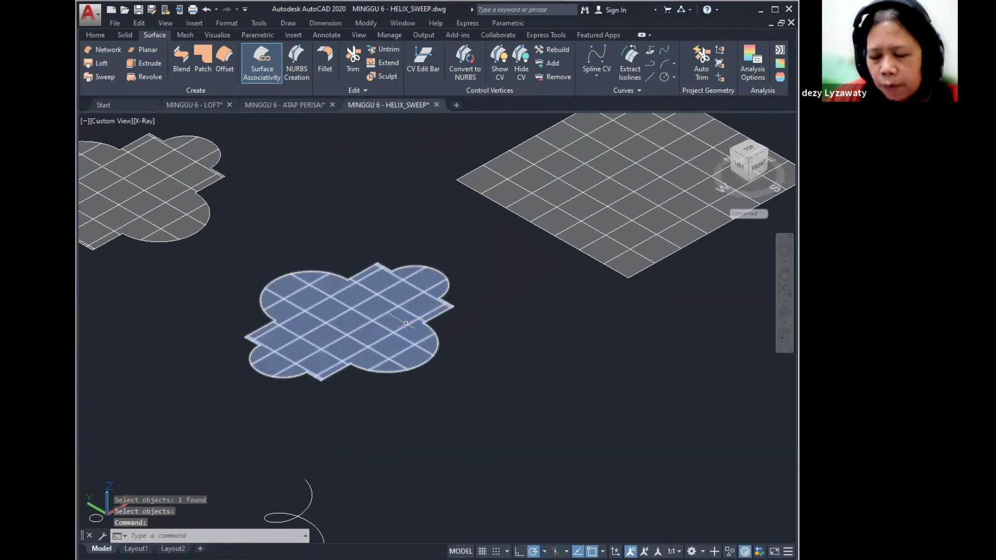
key("Escape")
Extrude the new curved planar surface upward into a solid with a freely picked height.
middle_click_drag(382, 382, 358, 358, "shift")
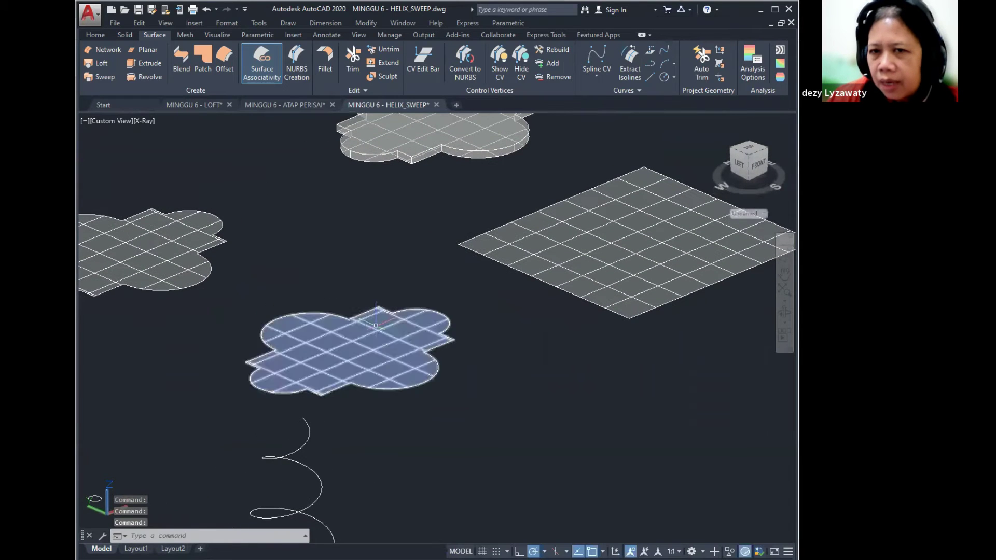
left_click(130, 31)
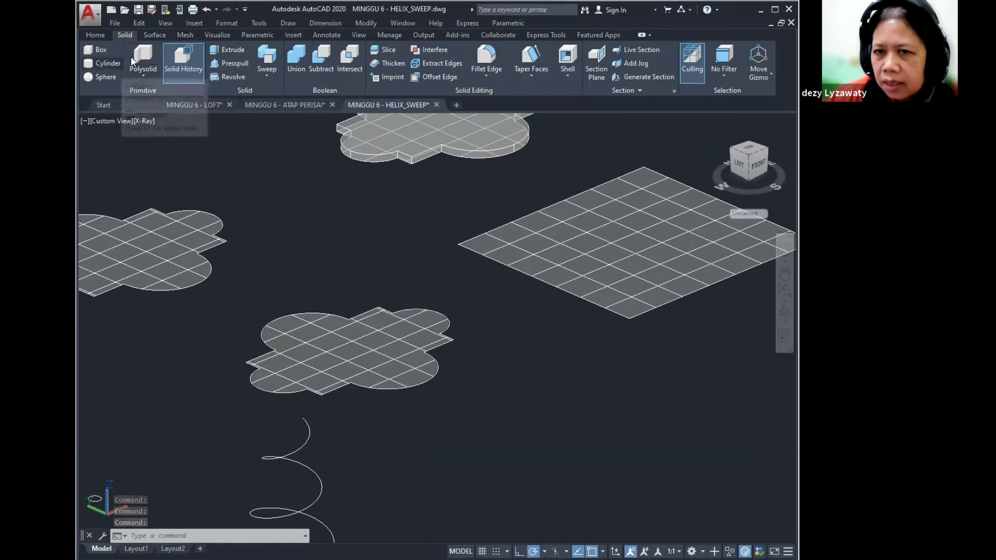
left_click(144, 76)
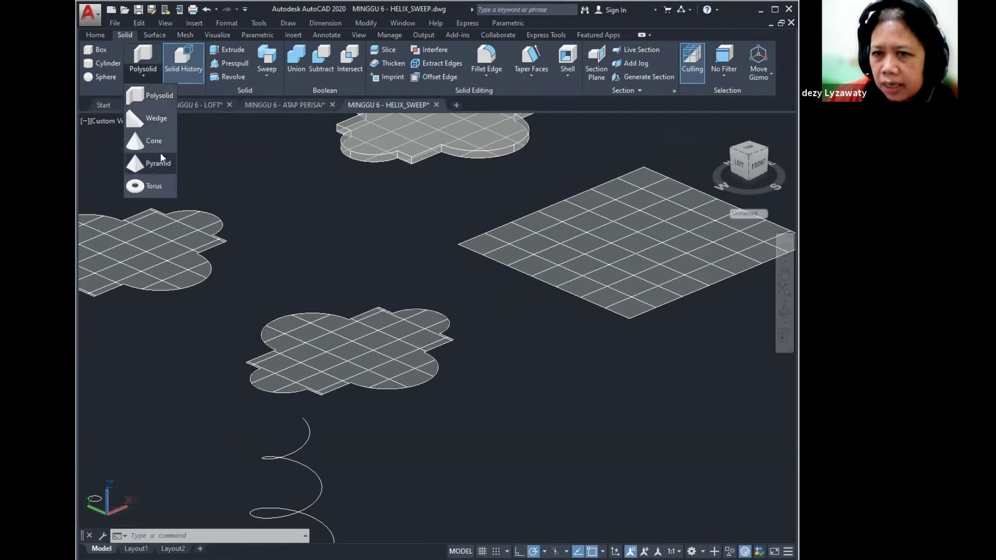
key("Escape")
left_click(99, 40)
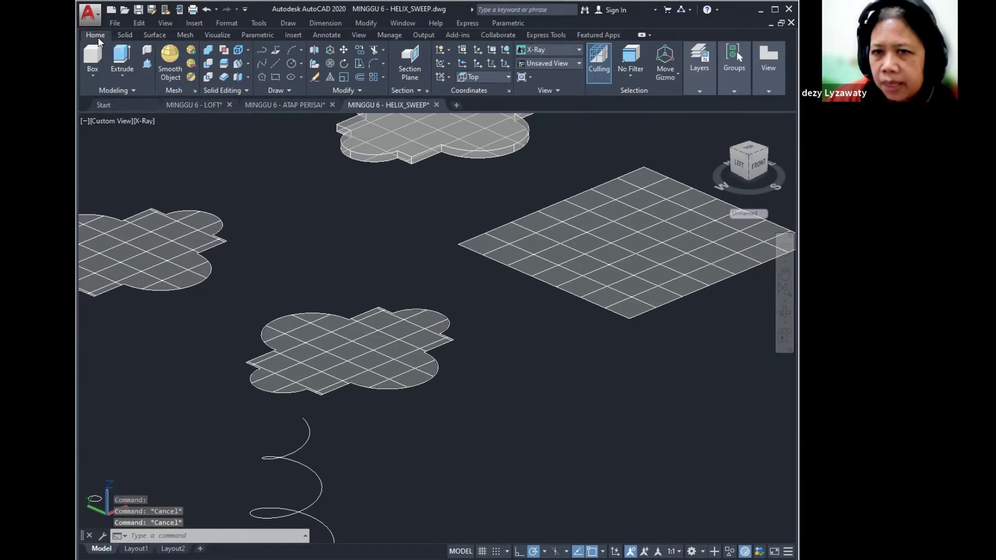
left_click(122, 57)
left_click(368, 318)
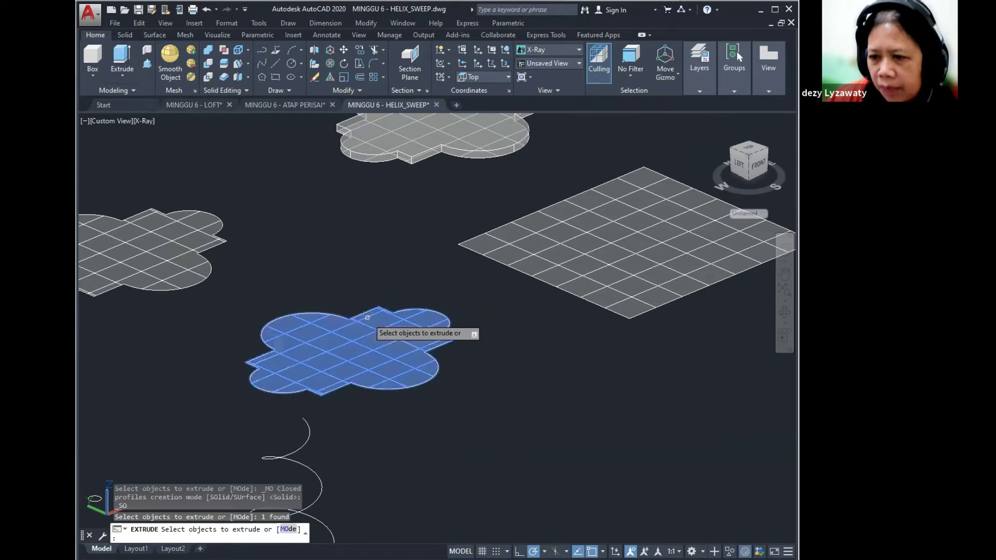
key("Return")
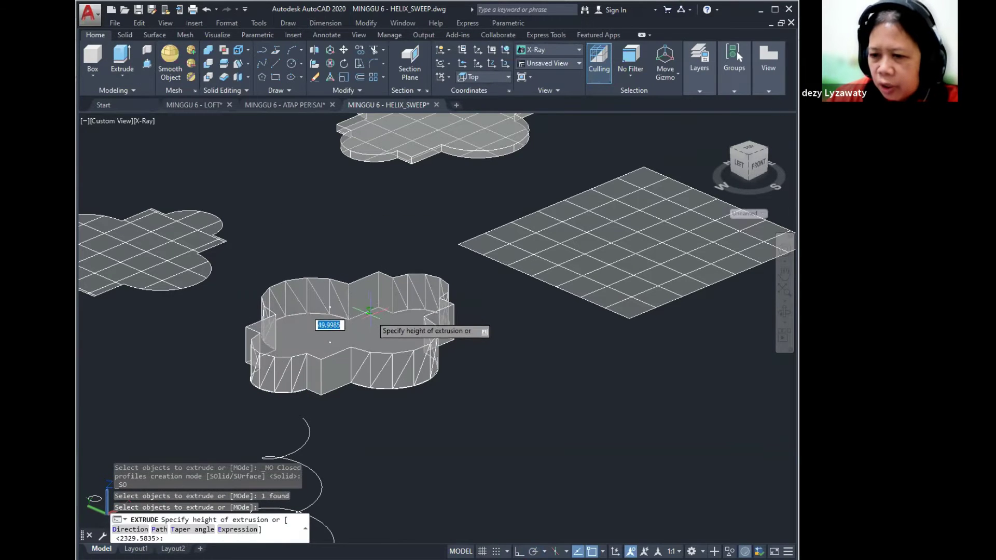
left_click(304, 271)
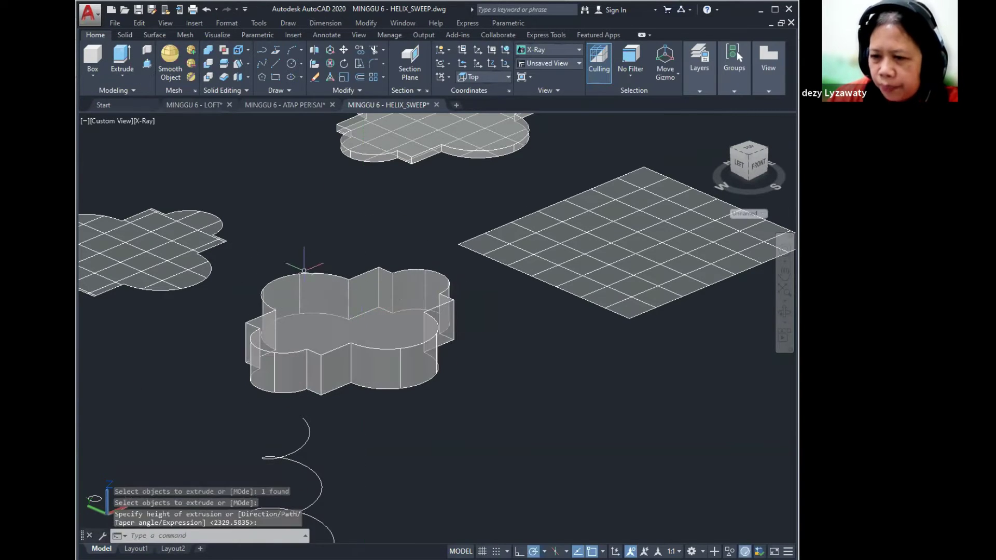
Look over the extruded curved solid together with the example surfaces, helices and swept coils.
scroll(288, 317, "down", 4)
scroll(289, 324, "up", 2)
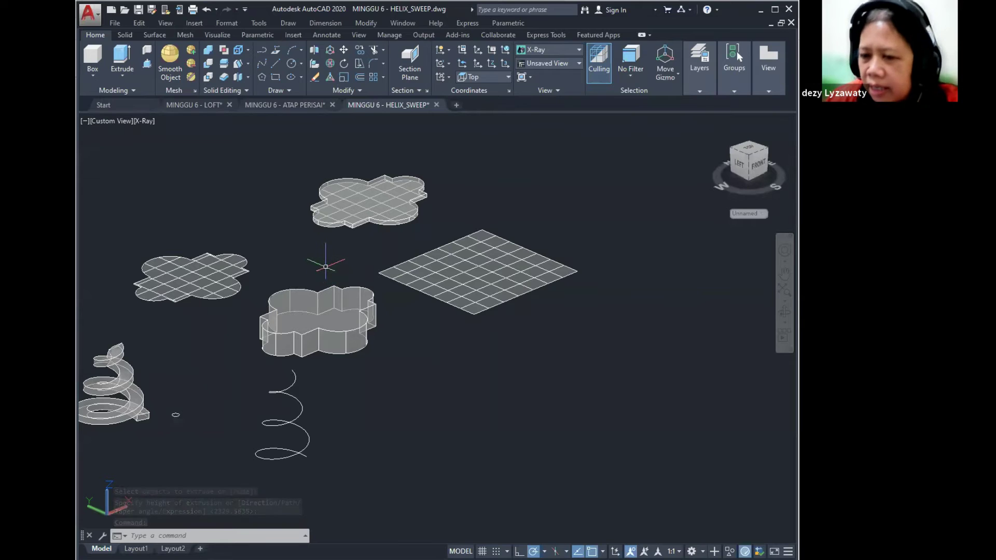
scroll(435, 358, "down", 2)
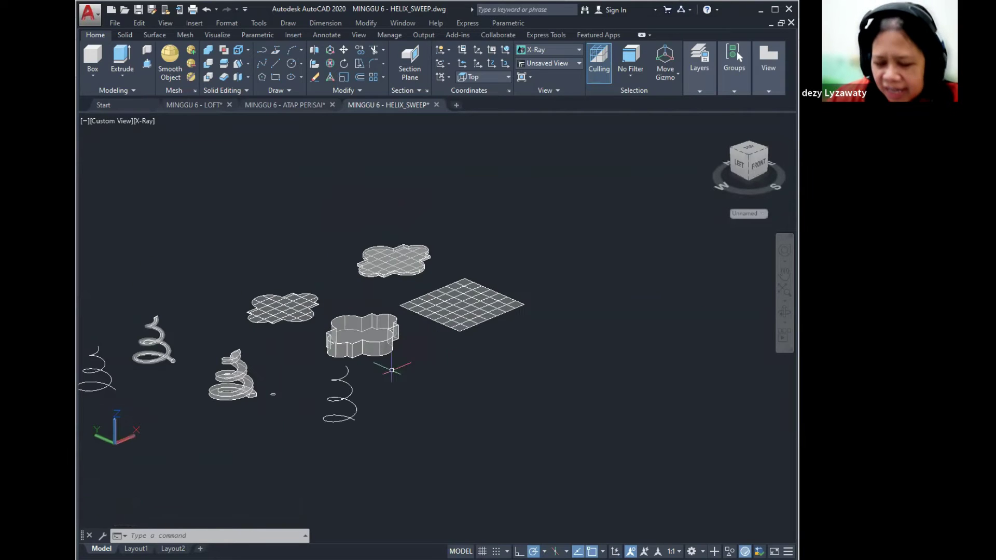
middle_click_drag(305, 340, 337, 291)
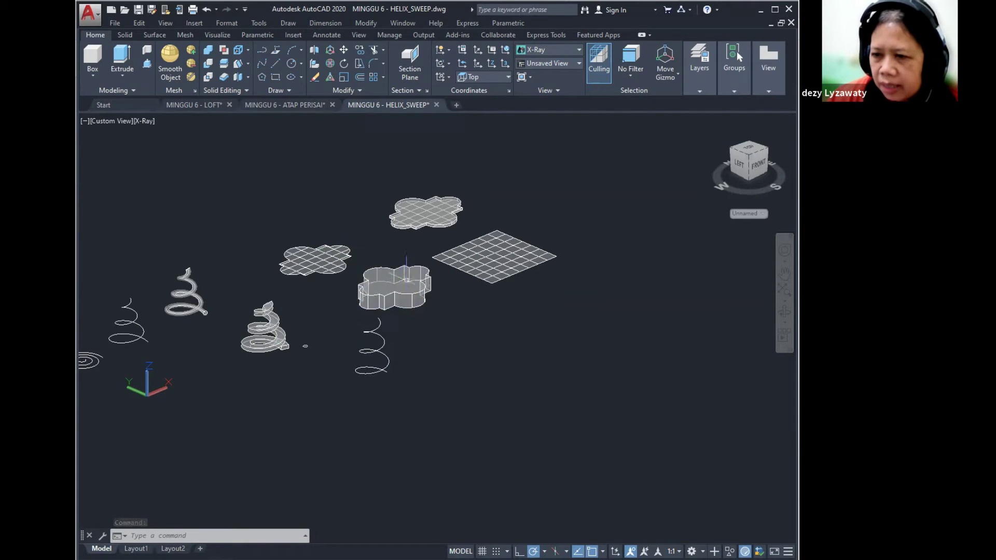
left_click(406, 280)
key("Escape")
middle_click_drag(230, 230, 280, 233)
Switch to the MINGGU 6 - LOFT drawing and bring the stacked contour outlines near the lofted hill into closer view.
left_click(203, 106)
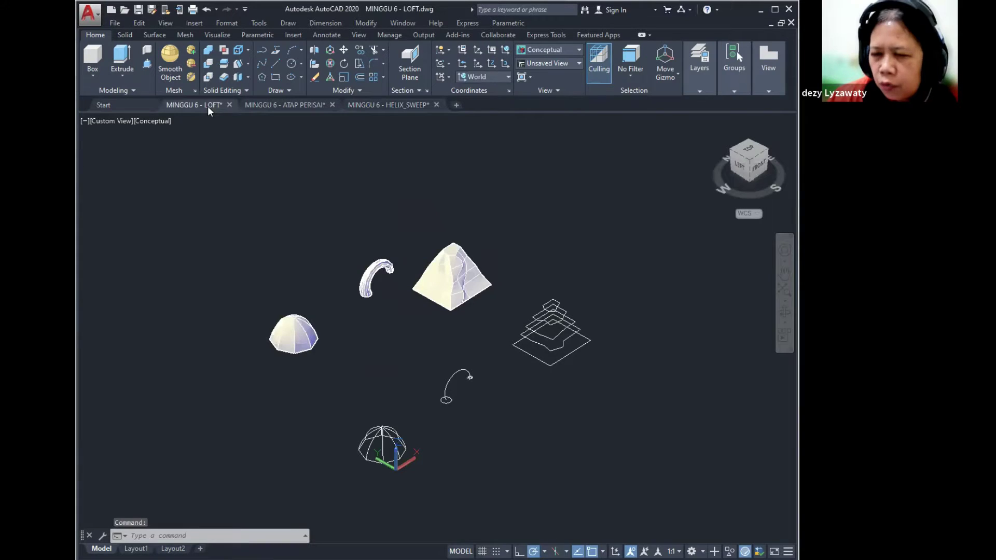
mouse_move(480, 338)
middle_mouse_down()
mouse_move(471, 316)
mouse_move(449, 306)
mouse_move(441, 273)
middle_mouse_up()
scroll(449, 306, "up", 2)
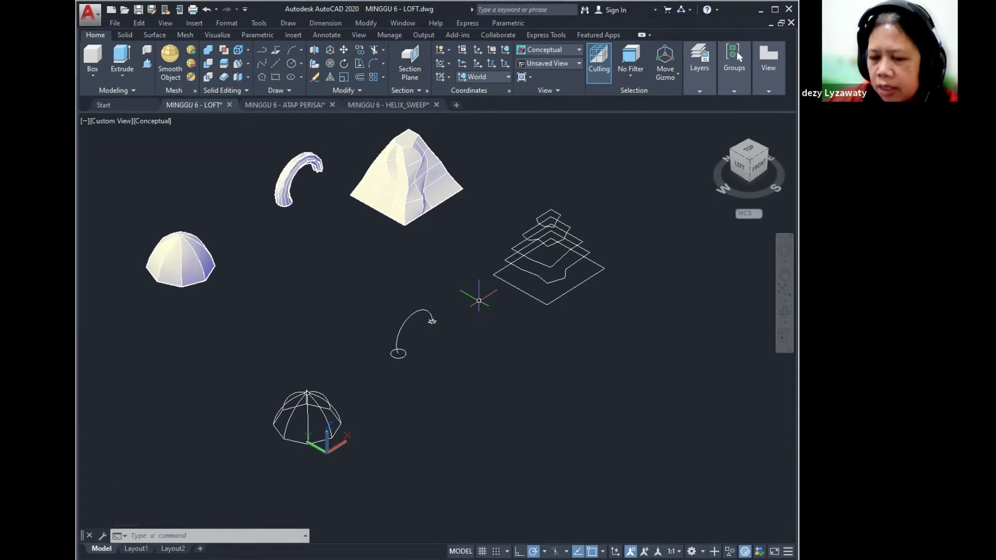
middle_click_drag(519, 332, 493, 354)
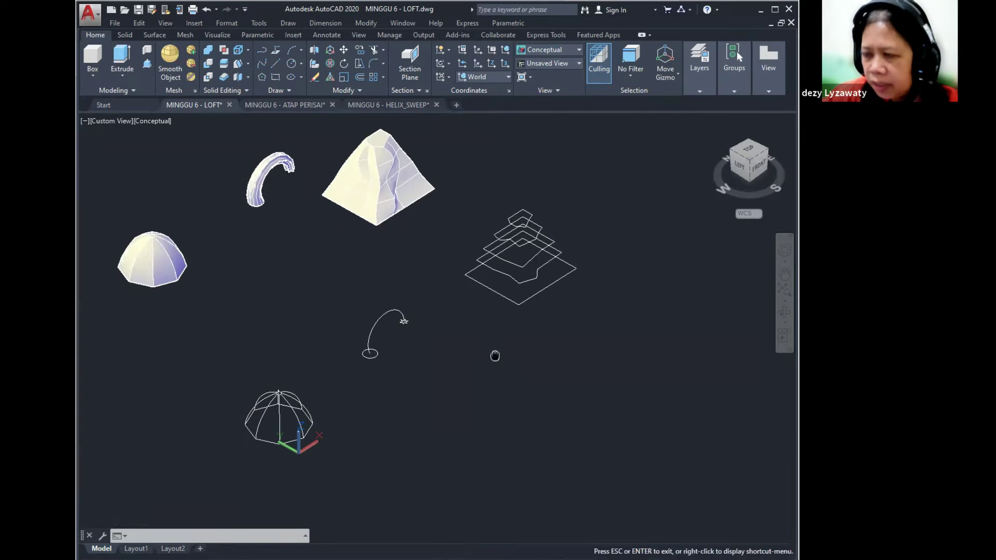
scroll(551, 289, "up", 3)
left_click_drag(551, 290, 502, 358)
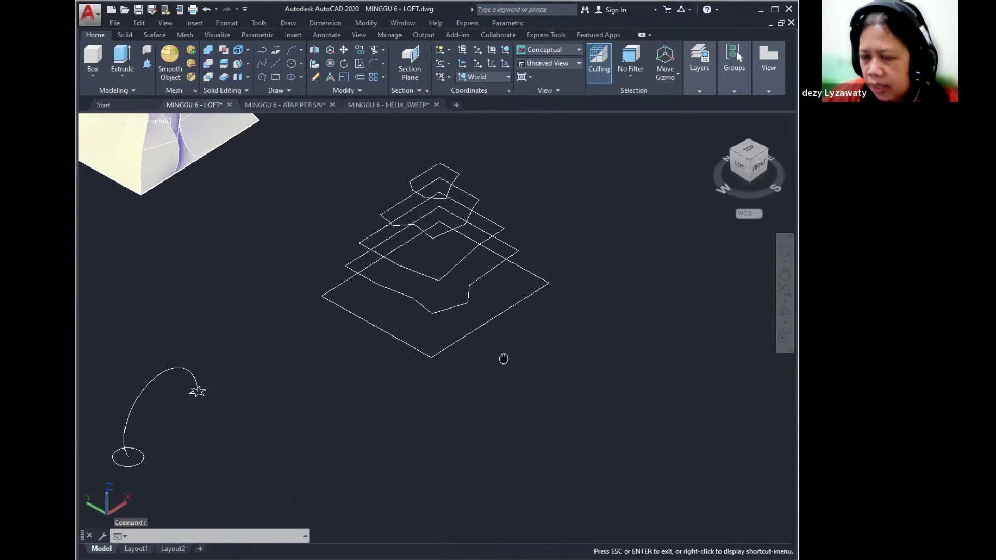
key("Escape")
scroll(502, 347, "down", 5)
scroll(503, 356, "up", 2)
scroll(503, 356, "up", 2)
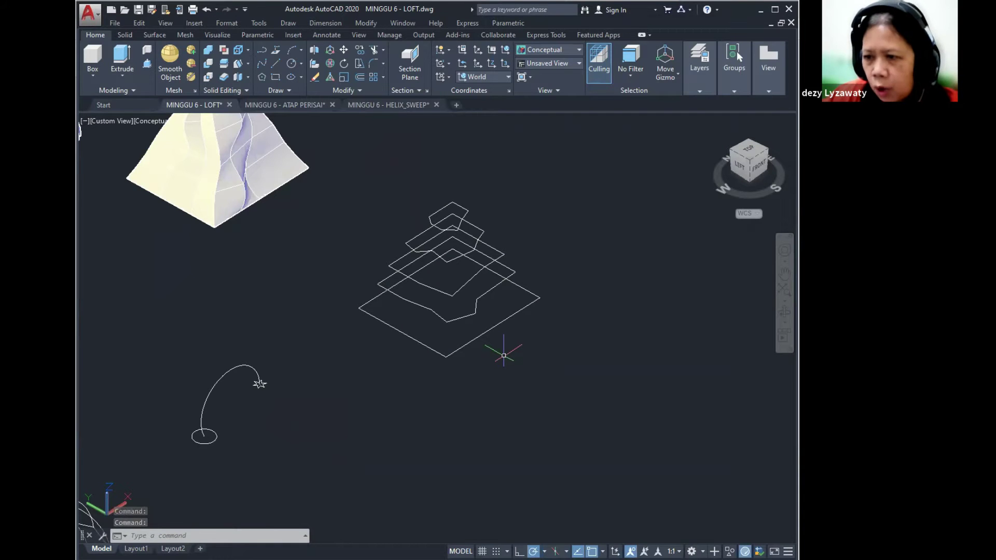
Examine the separate levels of the stacked contour outlines from a lower angle, including the second contour from the base.
key("p")
key("Return")
mouse_move(467, 351)
left_mouse_down()
mouse_move(451, 240)
mouse_move(459, 331)
mouse_move(451, 254)
mouse_move(452, 307)
left_mouse_up()
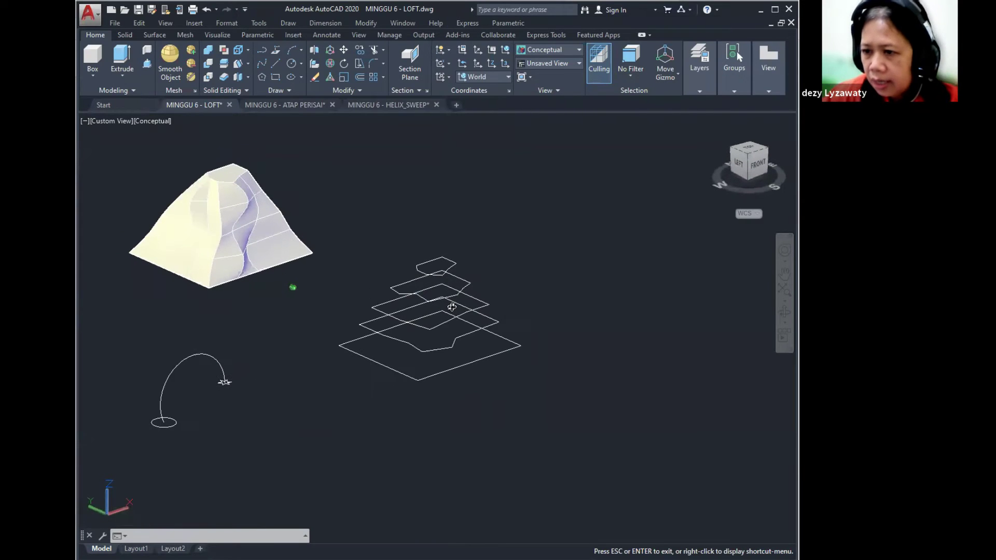
key("Escape")
left_click(502, 319)
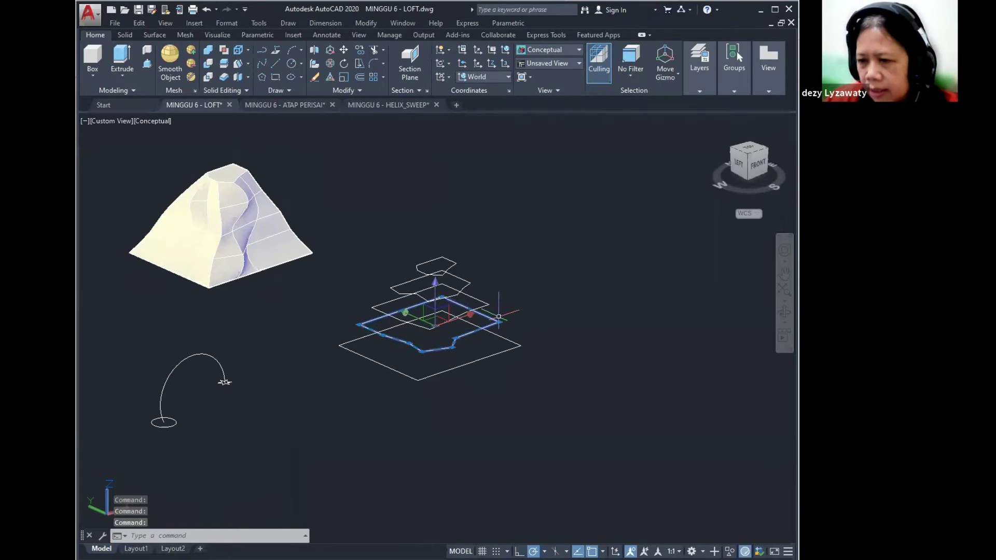
key("Return")
left_click_drag(467, 325, 477, 372)
key("Escape")
key("Escape")
scroll(480, 343, "down", 2)
middle_click_drag(481, 343, 438, 407)
scroll(508, 311, "up", 2)
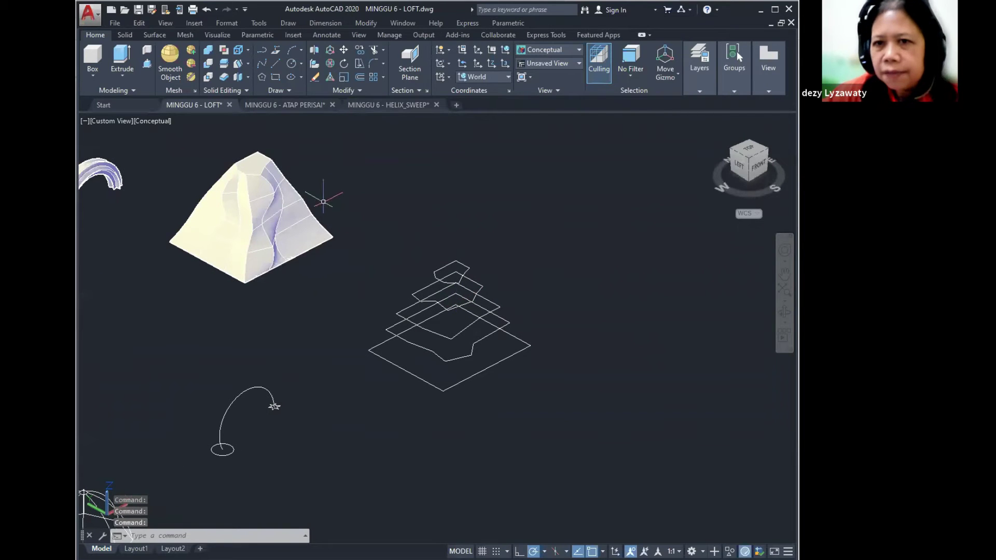
Loft the five stacked contour outlines, from the base square up to the smallest one, into a hill using cross sections only.
left_click(282, 23)
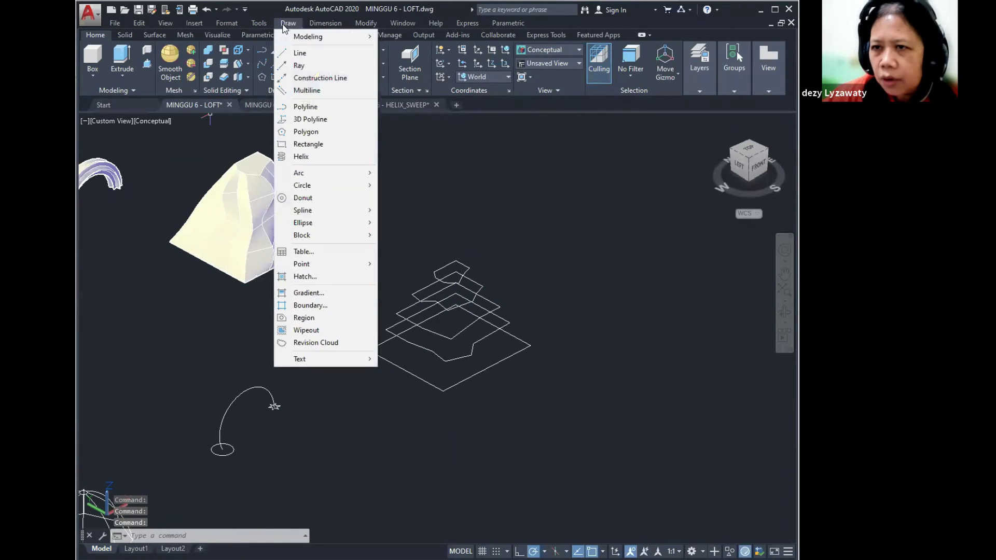
mouse_move(328, 40)
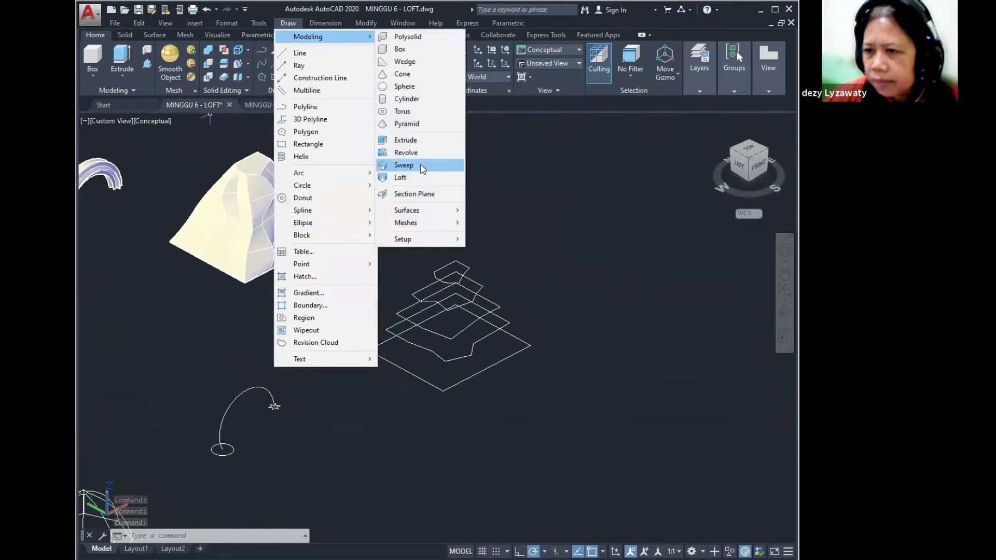
left_click(416, 178)
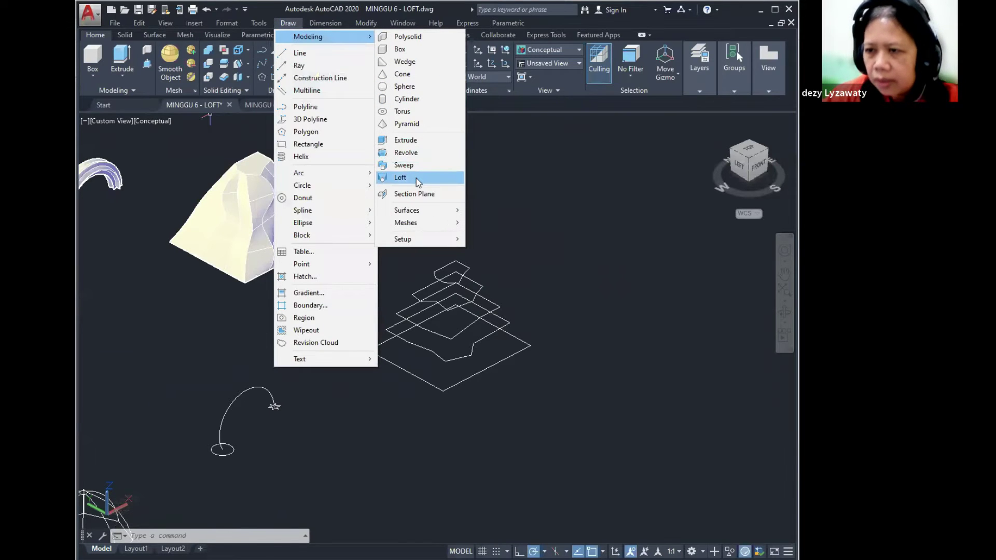
left_click(122, 76)
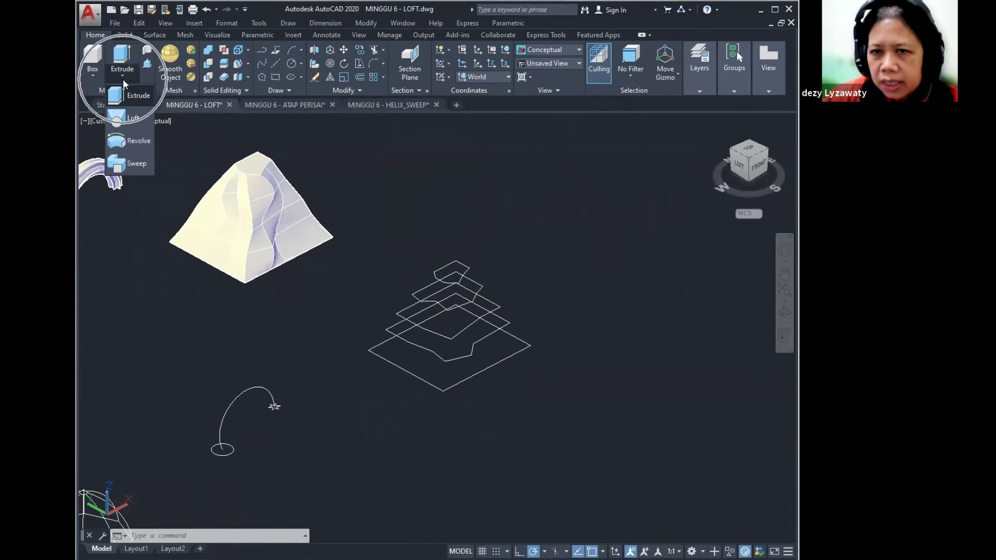
left_click(134, 119)
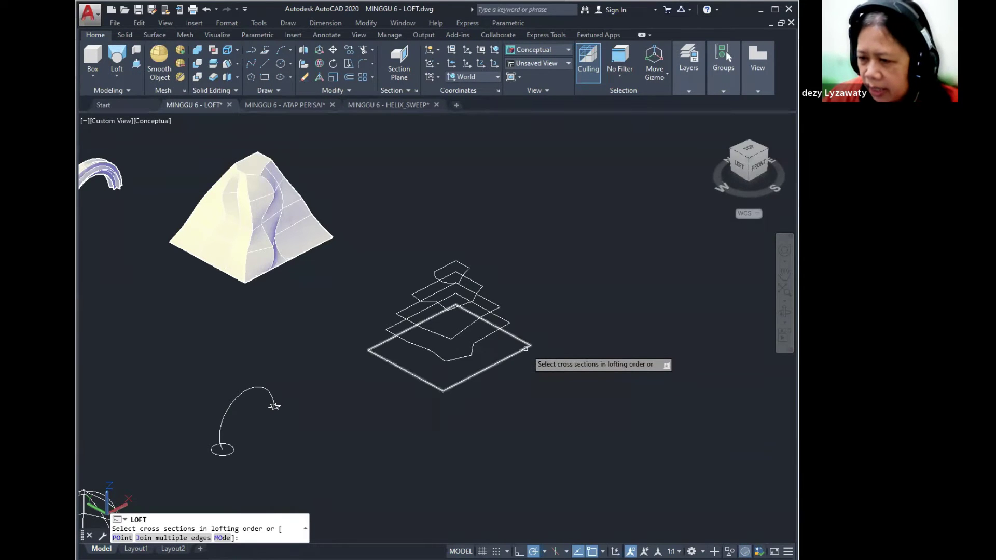
left_click(525, 348)
left_click(508, 317)
left_click(500, 306)
left_click(472, 275)
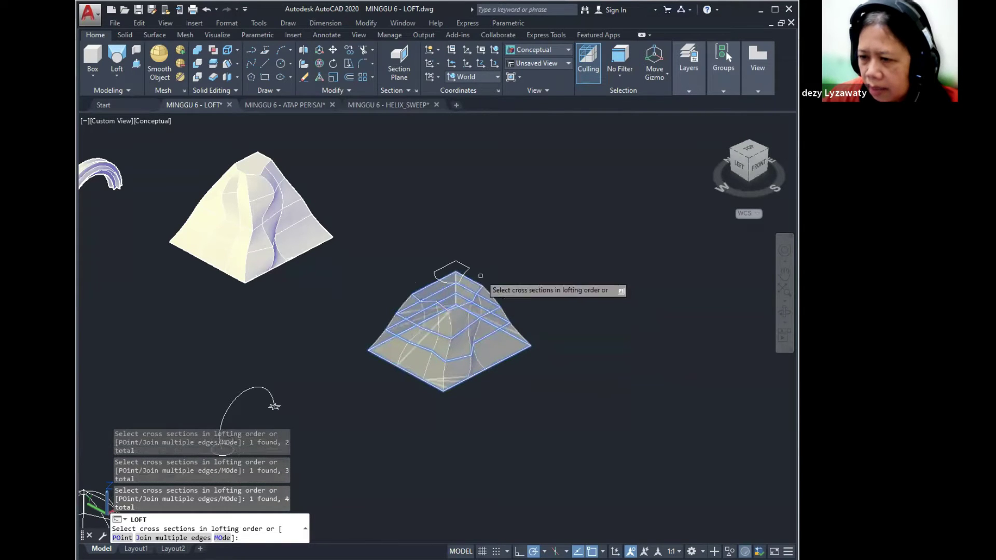
left_click(469, 268)
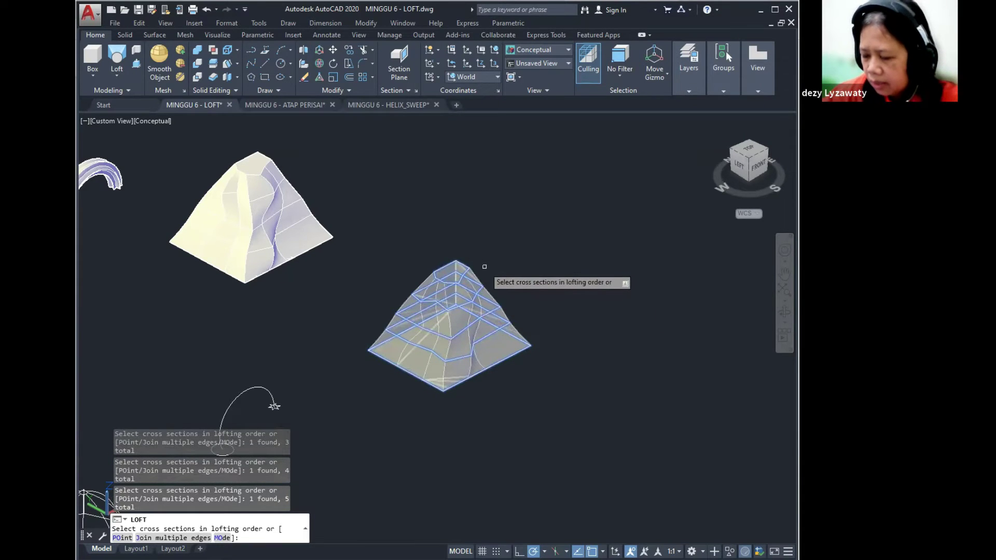
key("Return")
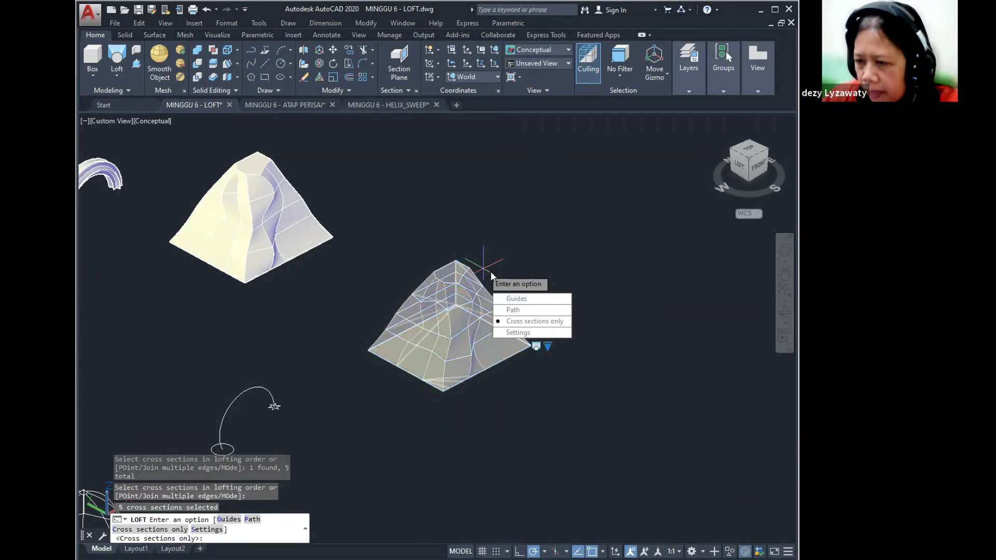
left_click(535, 321)
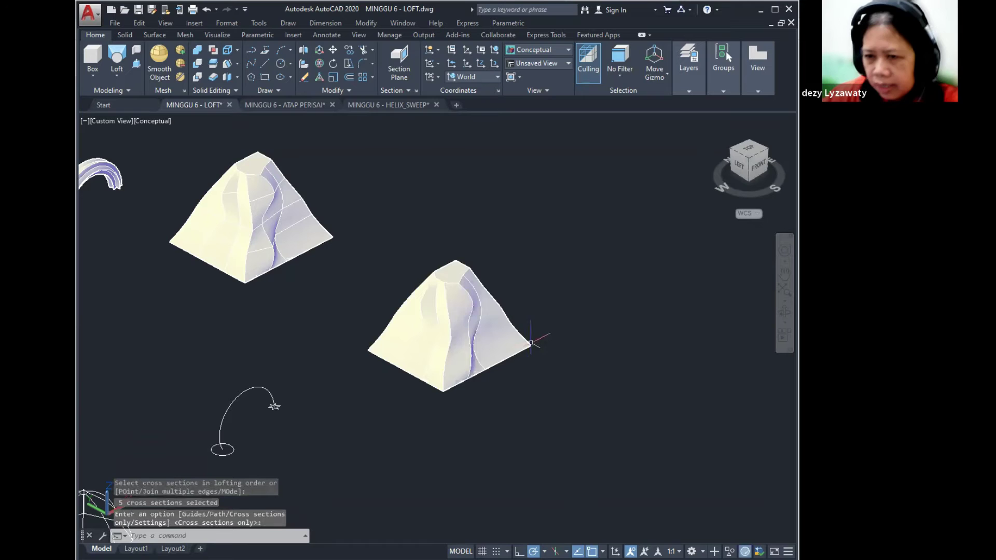
Try the Normal to all sections surface option on the new lofted hill and return it to Smooth Fit.
middle_click_drag(468, 380, 461, 334, "shift")
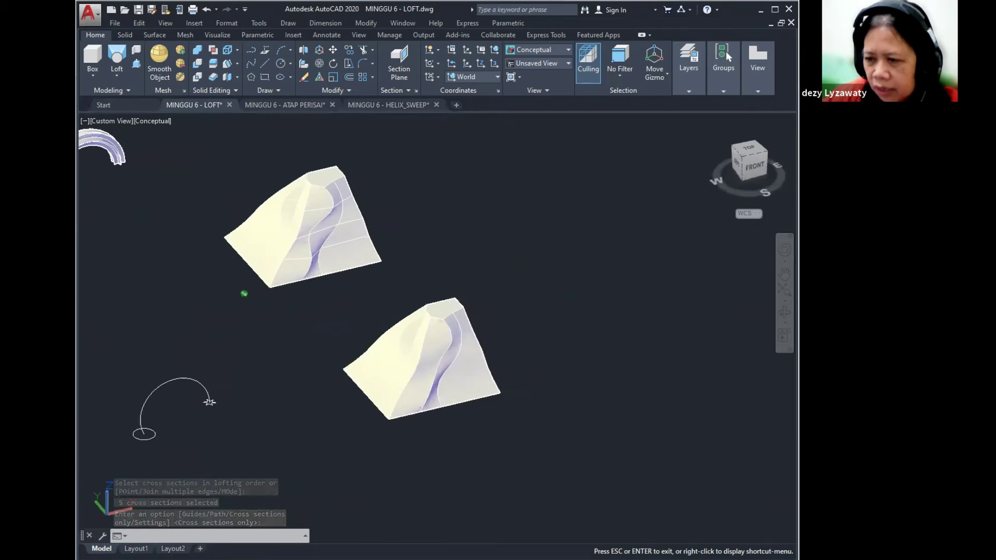
left_click(461, 335)
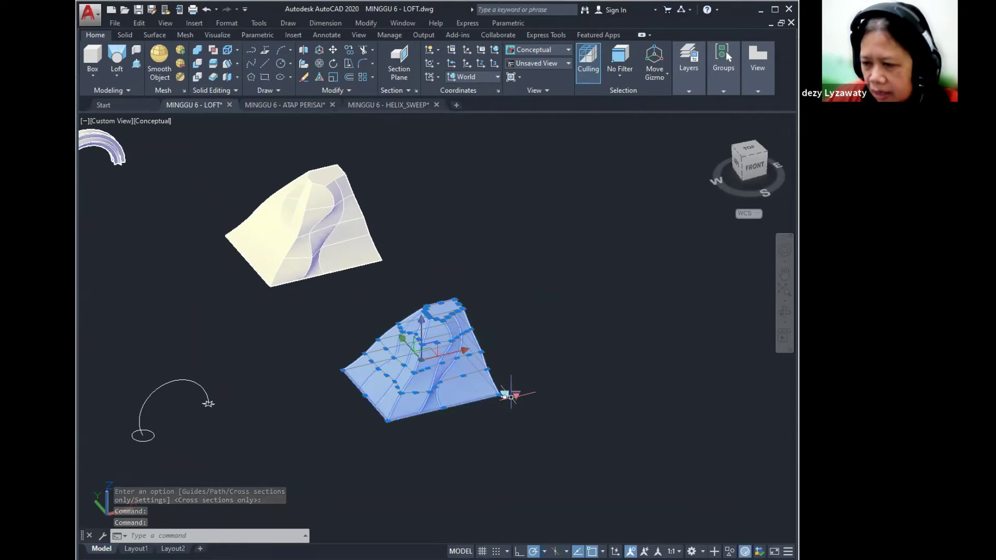
left_click(504, 394)
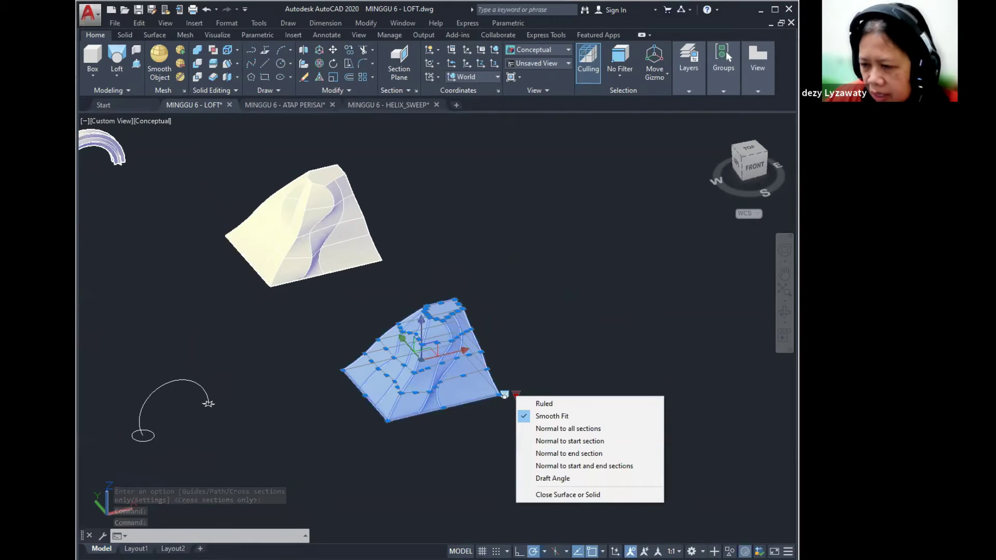
left_click(565, 433)
scroll(461, 392, "up", 8)
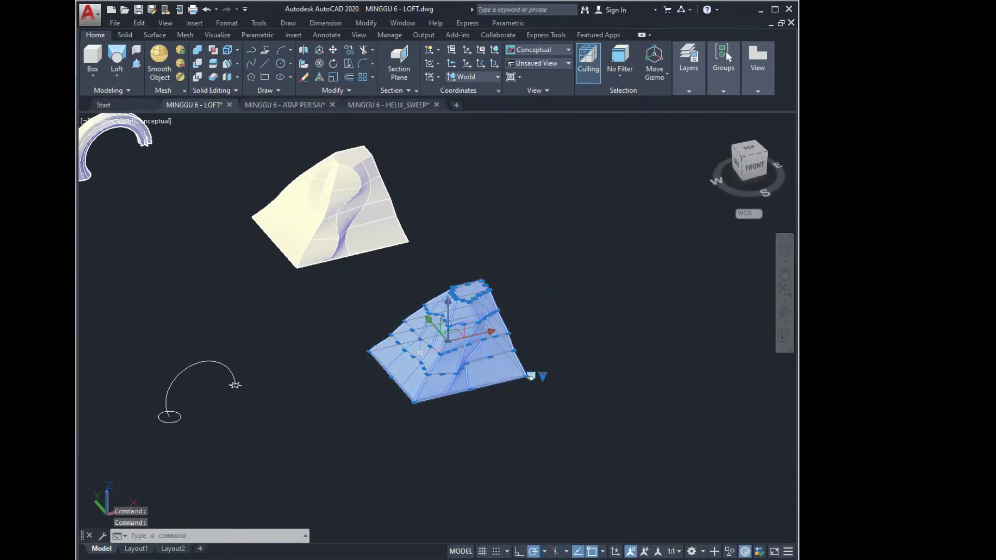
scroll(366, 242, "down", 4)
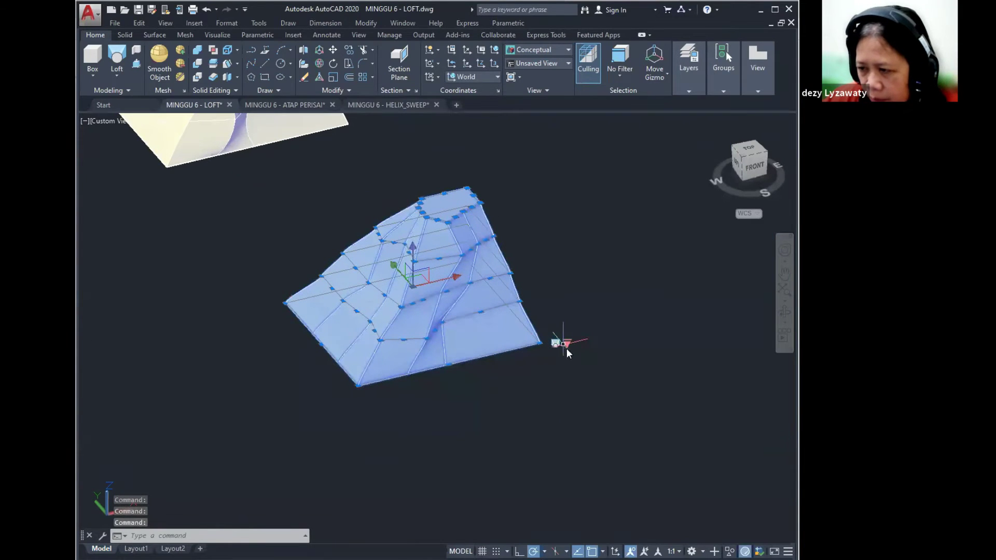
left_click(567, 345)
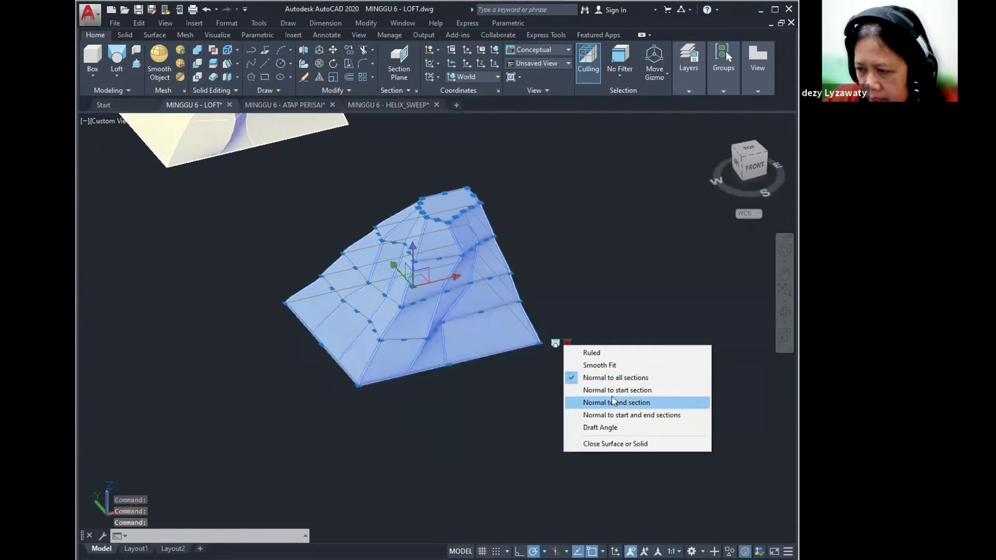
left_click(601, 365)
middle_click_drag(383, 330, 414, 394)
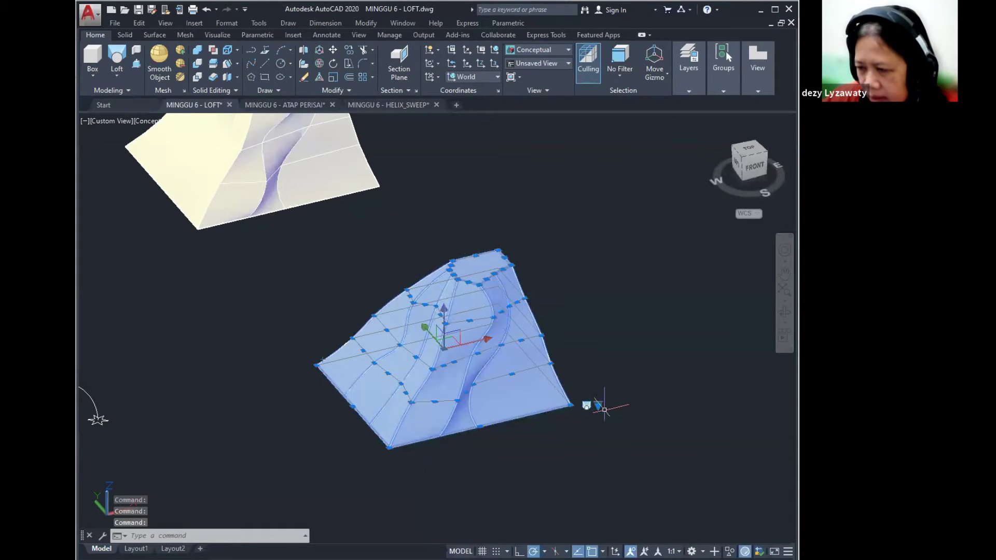
Set the new hill's loft to Normal to end section and try the Close Surface or Solid option on it.
left_click(597, 406)
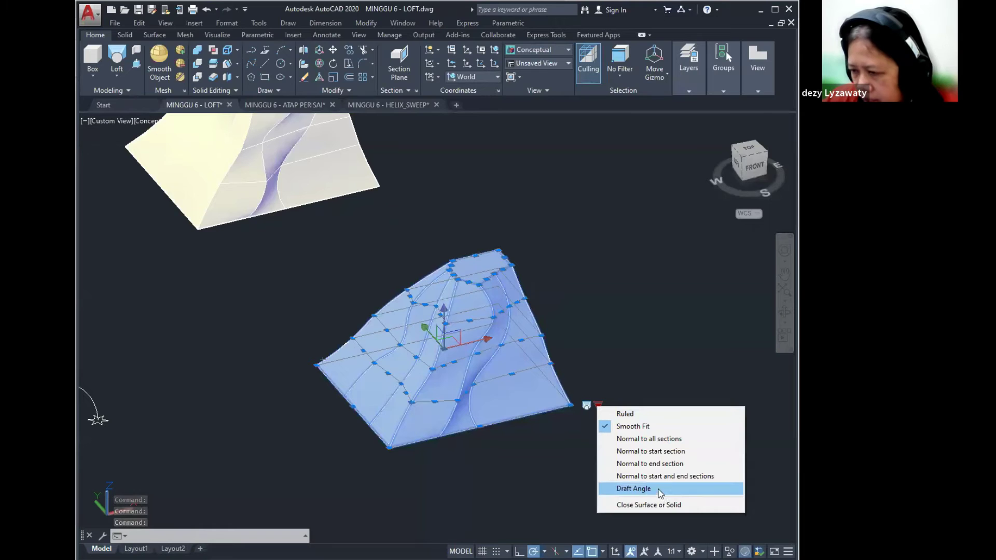
left_click(658, 464)
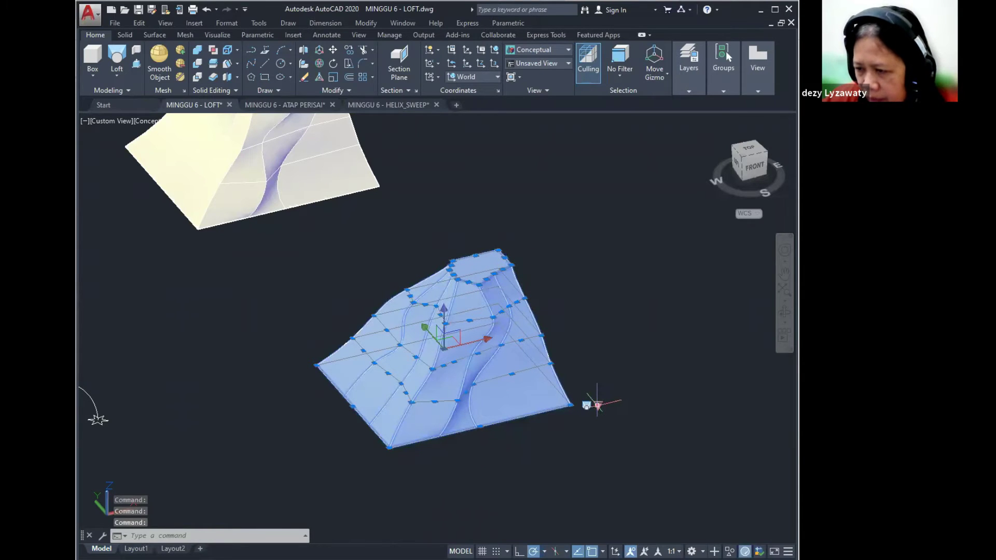
left_click(598, 405)
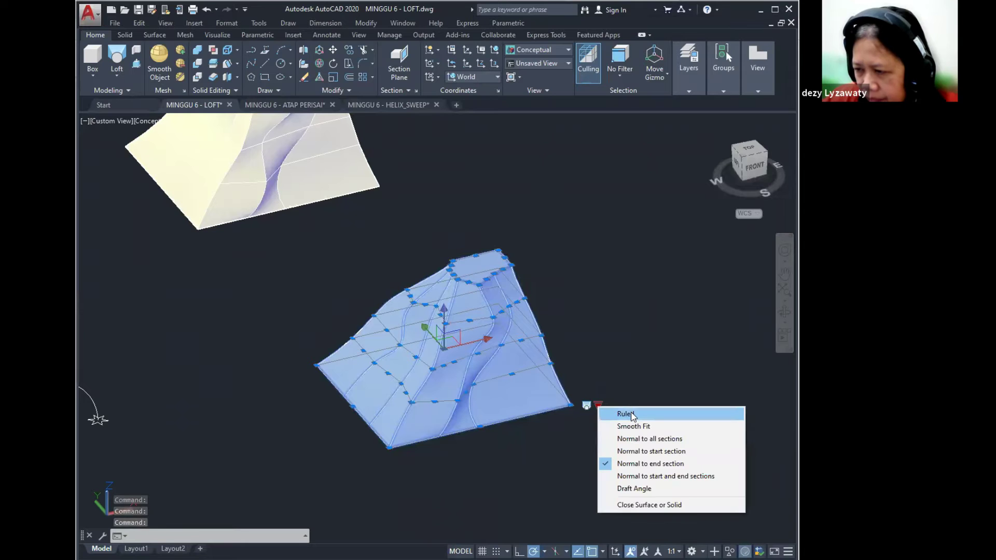
left_click(633, 505)
scroll(591, 411, "down", 4)
key("Escape")
key("Escape")
scroll(625, 428, "up", 2)
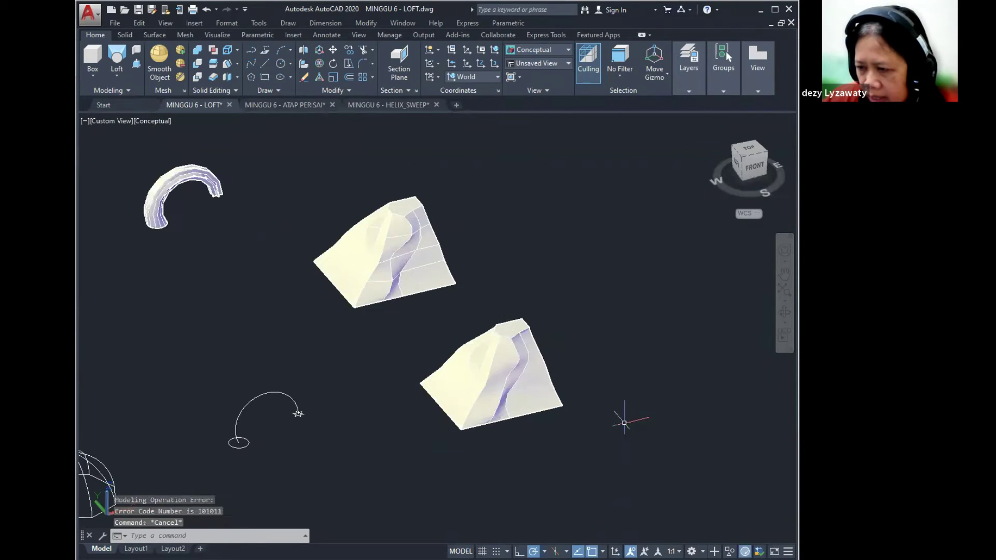
Examine the curved path near the dome wireframe, including the circle at its base and the star at its other end.
middle_click_drag(550, 400, 451, 352, "shift")
scroll(459, 360, "up", 2)
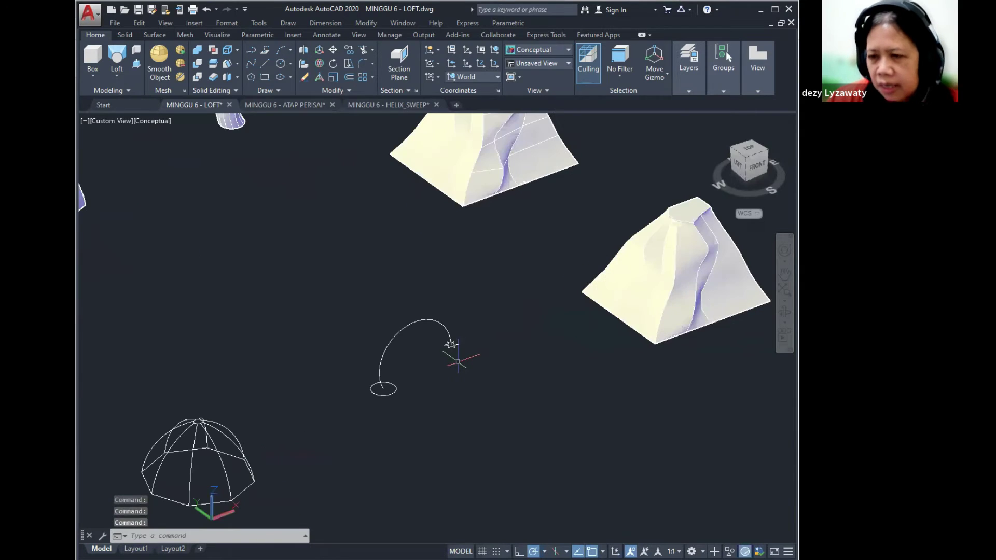
middle_click_drag(458, 362, 460, 361, "shift")
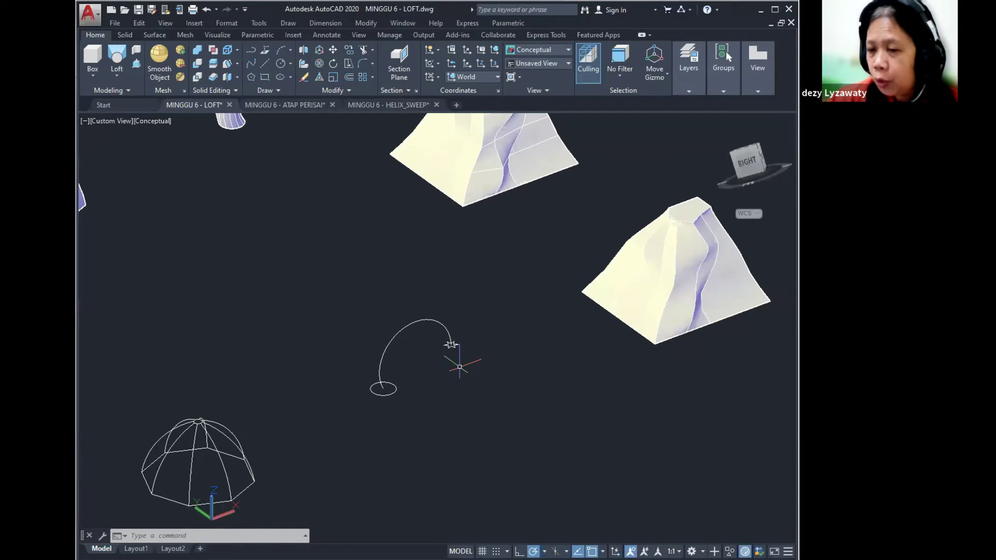
scroll(407, 382, "up", 4)
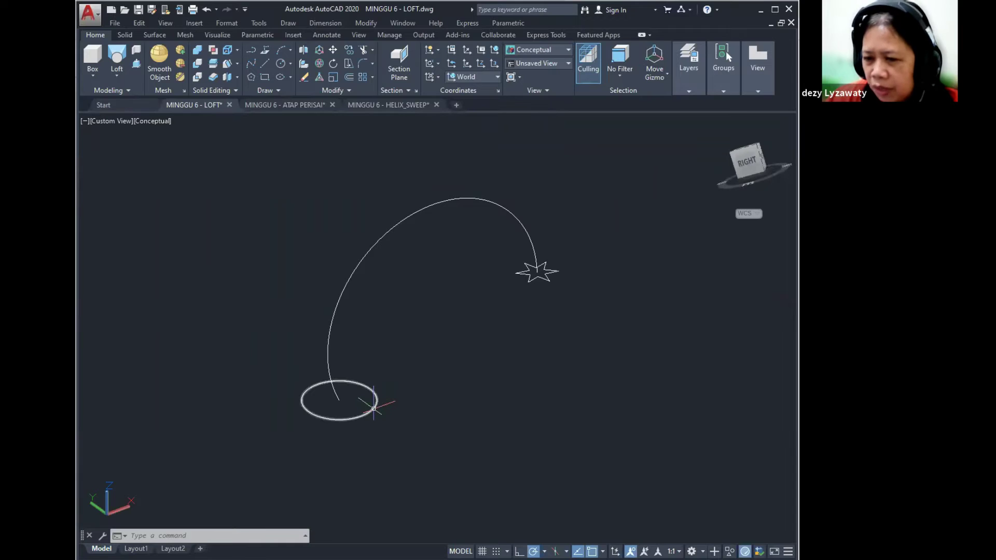
left_click(373, 408)
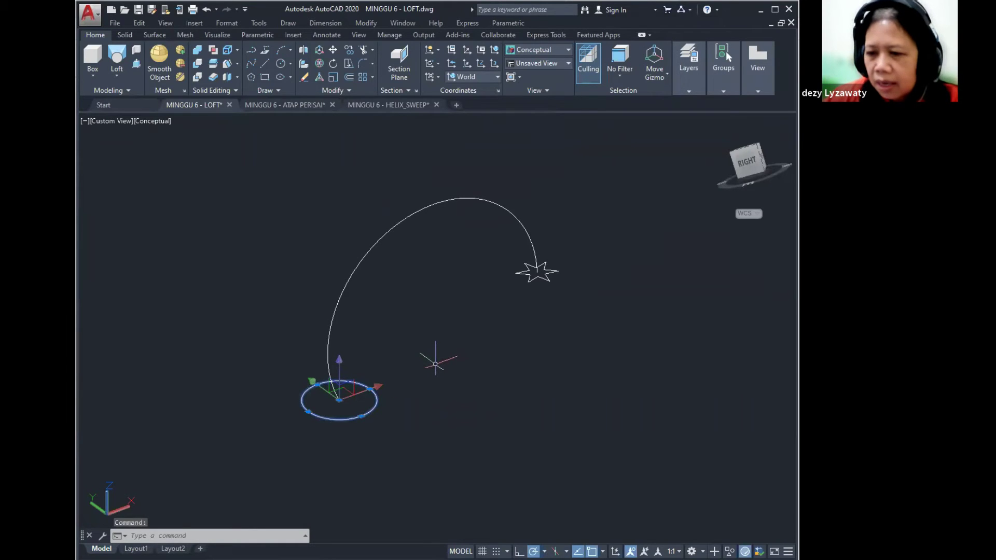
key("Escape")
left_click(546, 276)
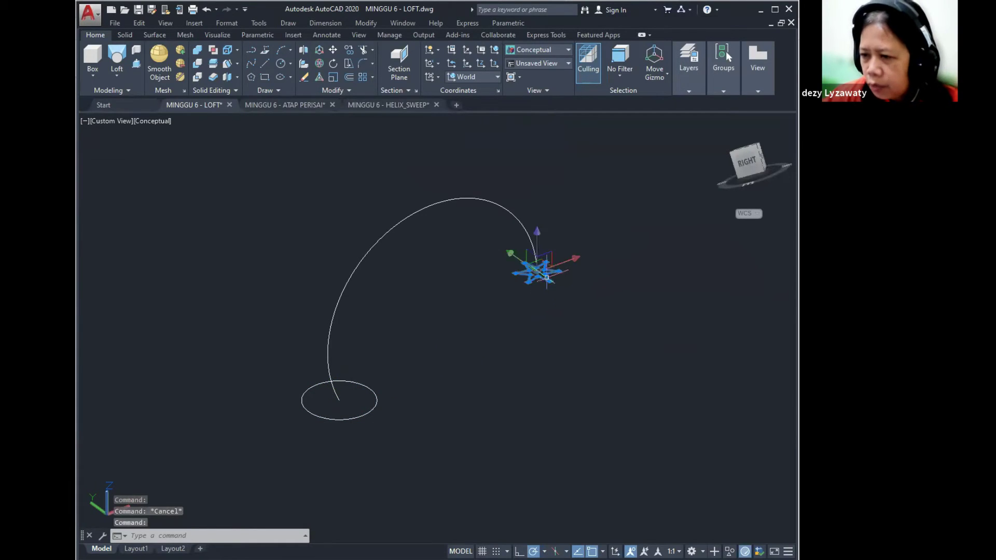
key("Escape")
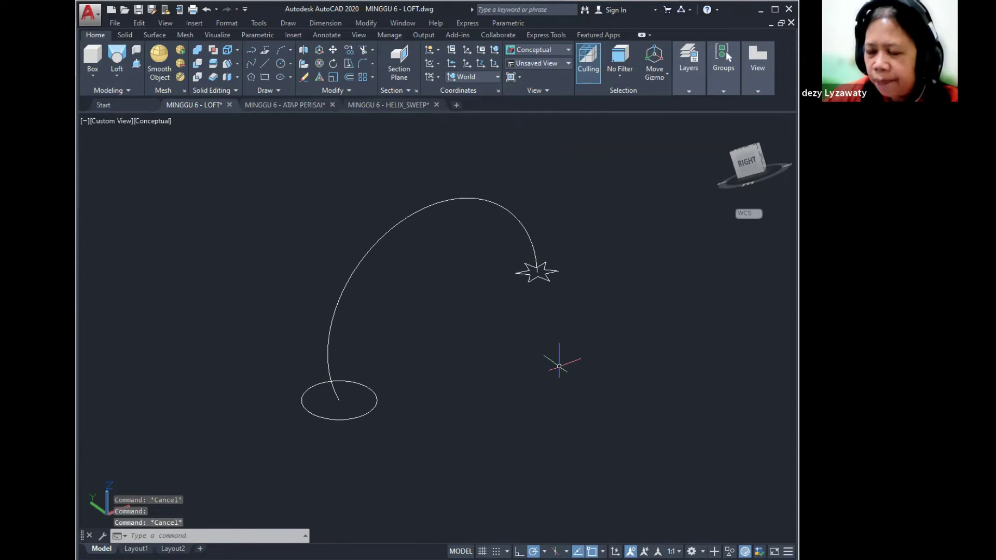
middle_click_drag(510, 358, 489, 356)
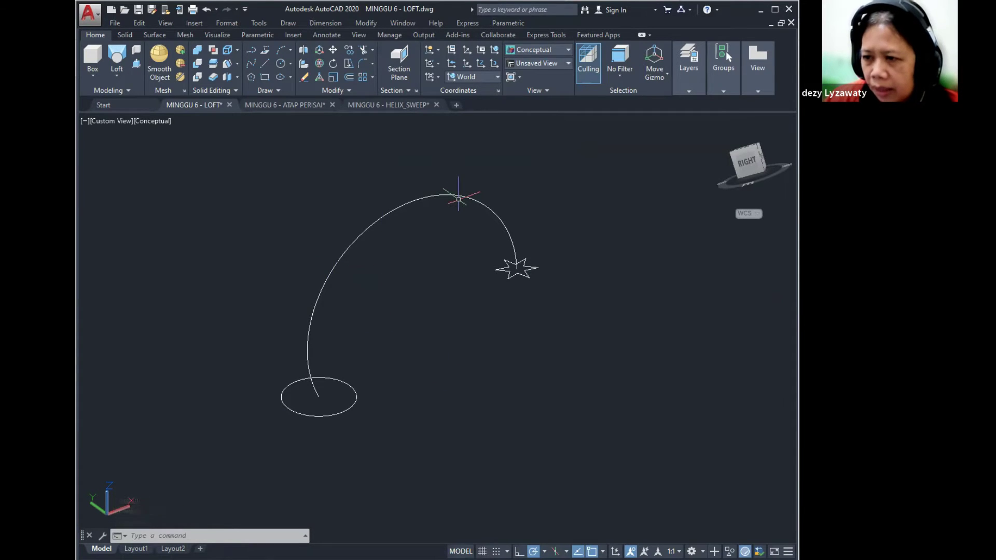
scroll(459, 247, "down", 4)
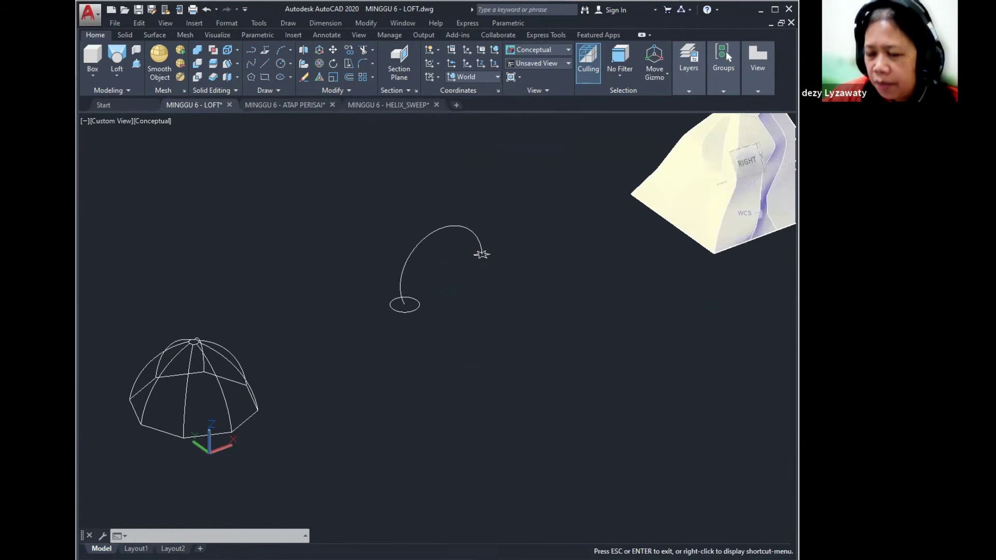
scroll(452, 203, "up", 2)
scroll(400, 326, "up", 2)
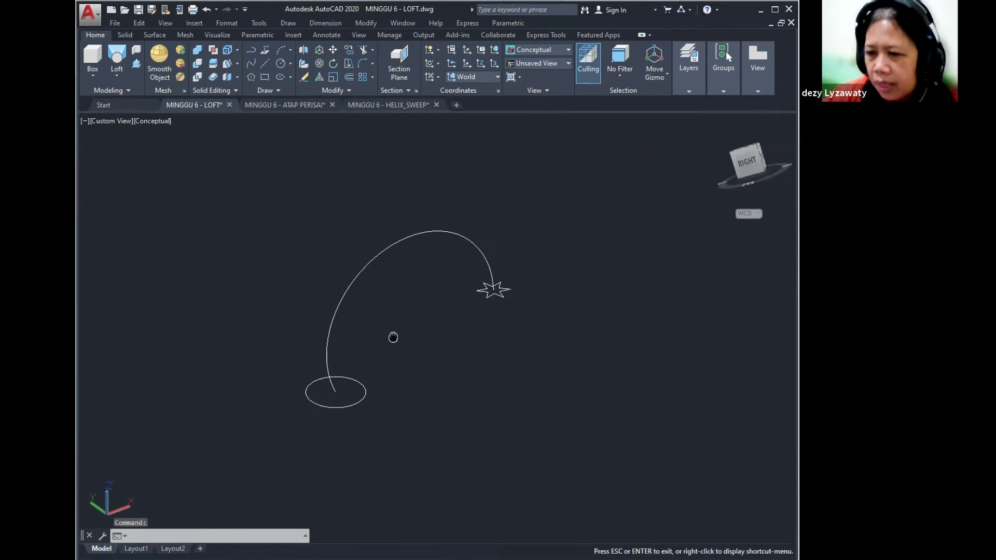
Loft the base circle to the star using the Path option, with the curved arc between them as the path.
left_click(119, 75)
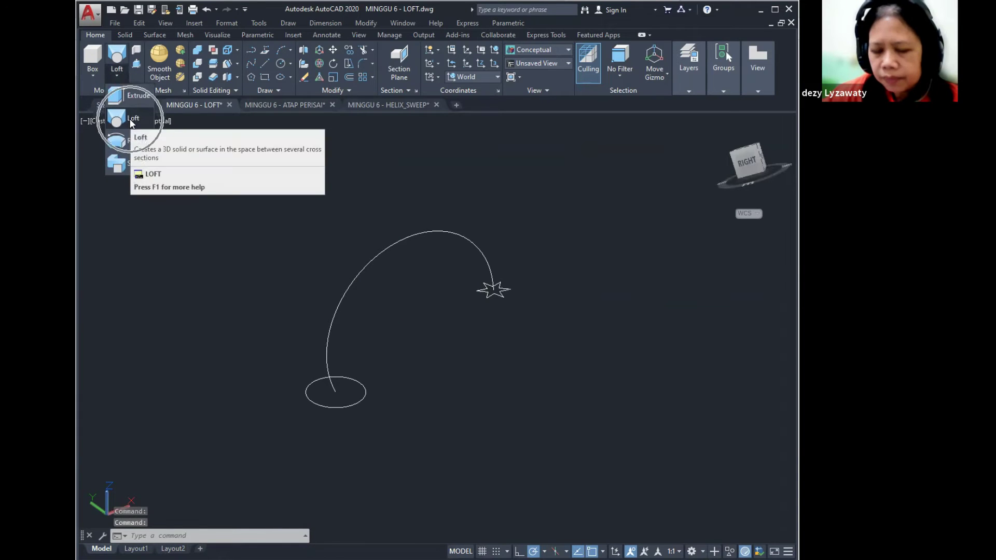
key("Escape")
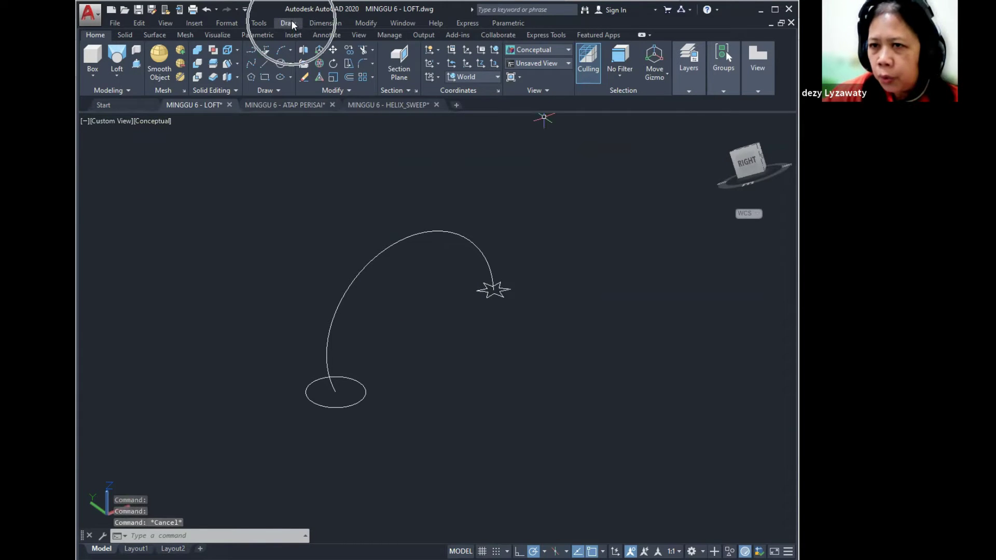
left_click(289, 23)
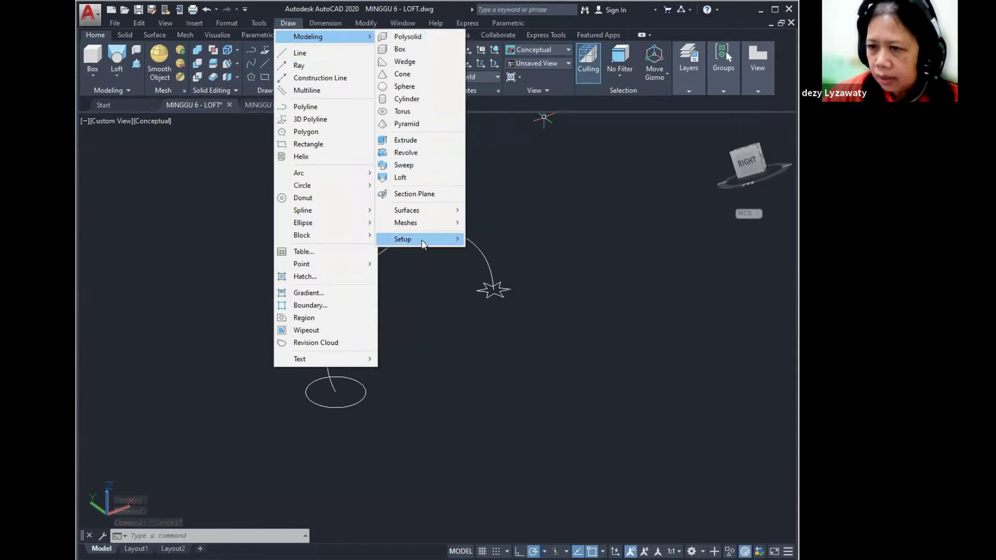
left_click(414, 178)
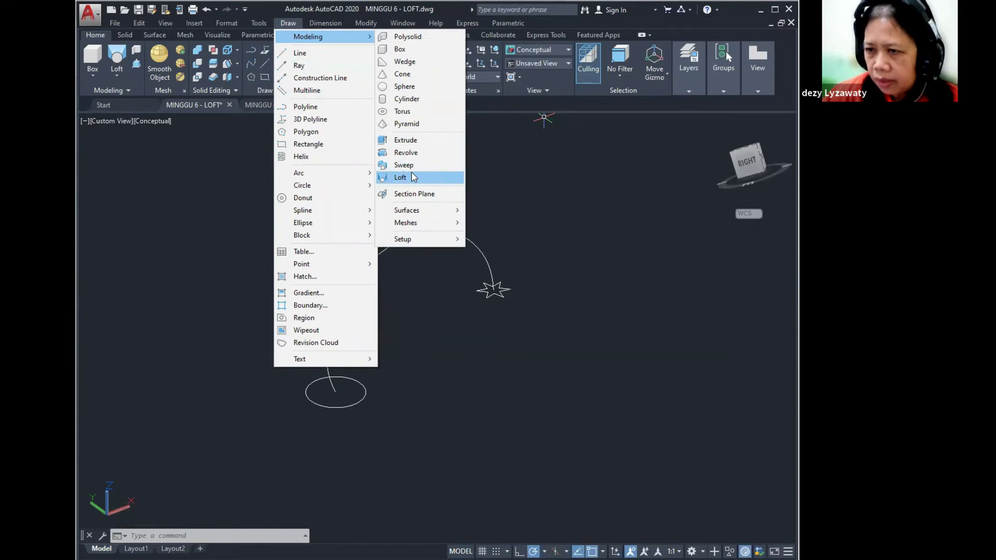
left_click(358, 403)
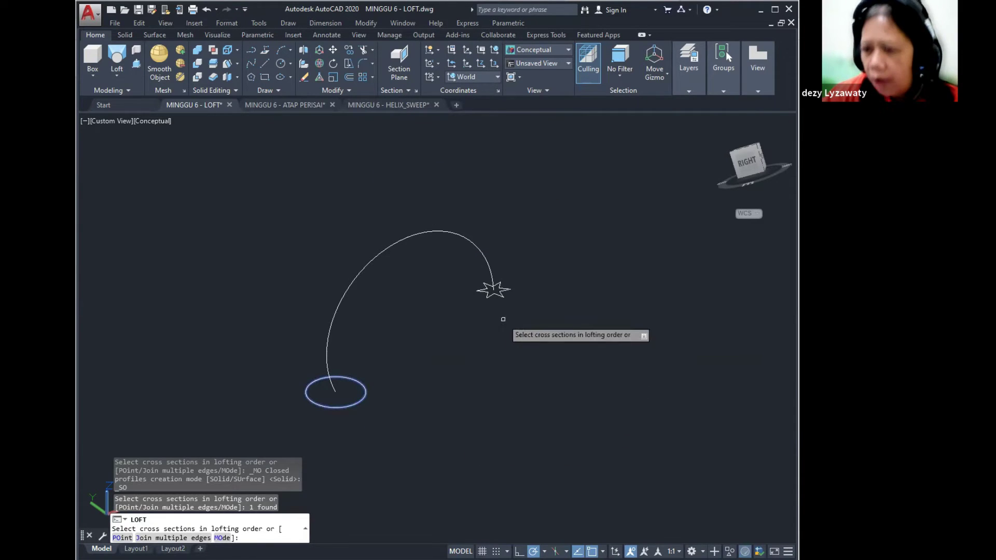
left_click(500, 295)
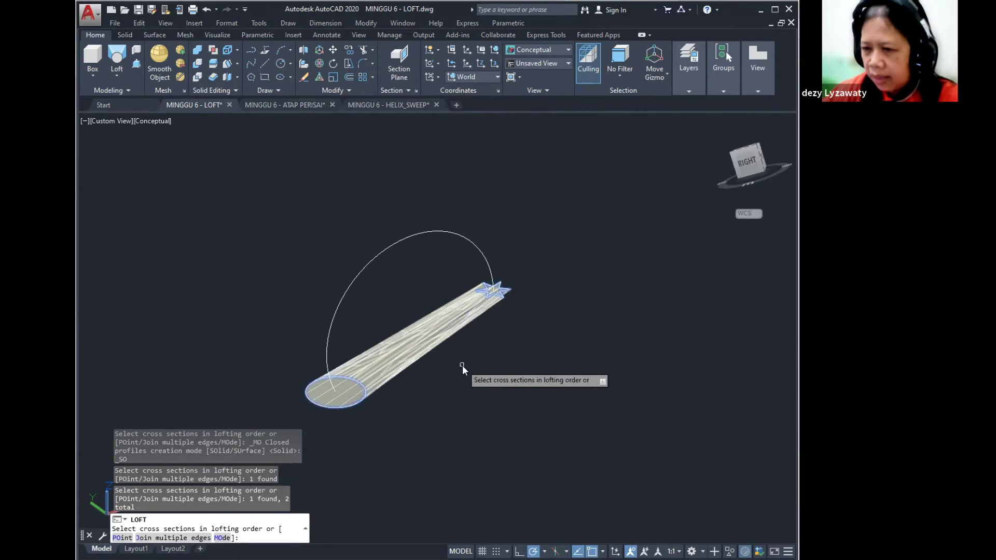
key("Return")
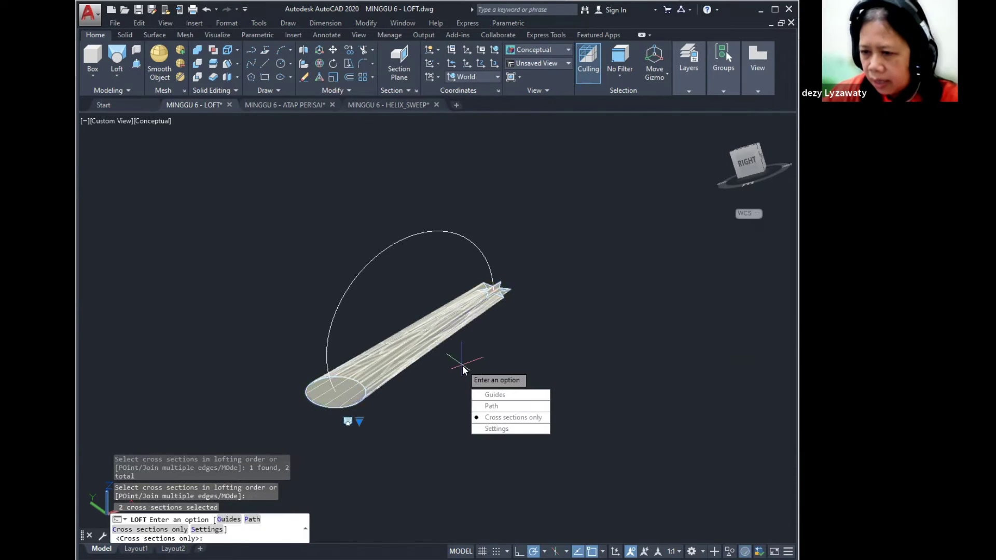
left_click(501, 406)
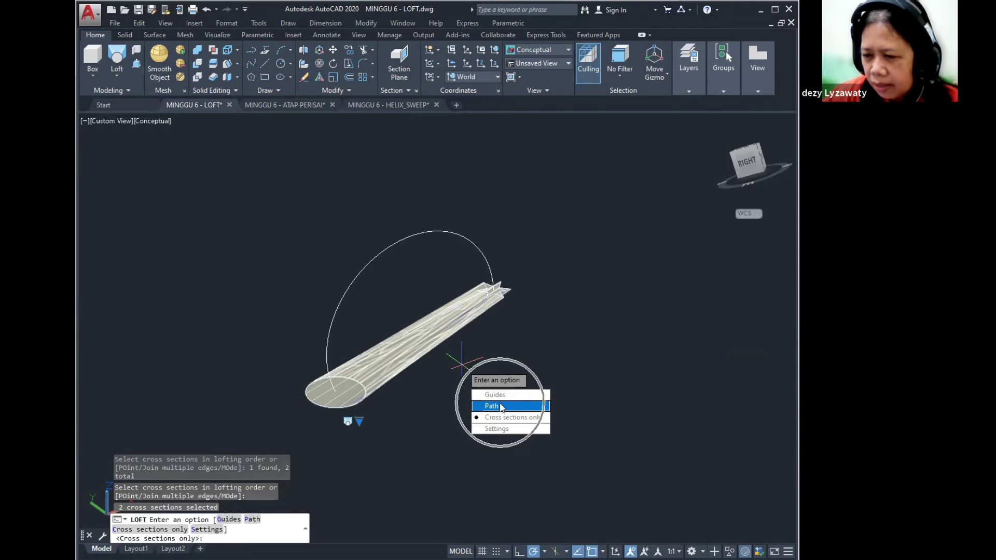
left_click(410, 237)
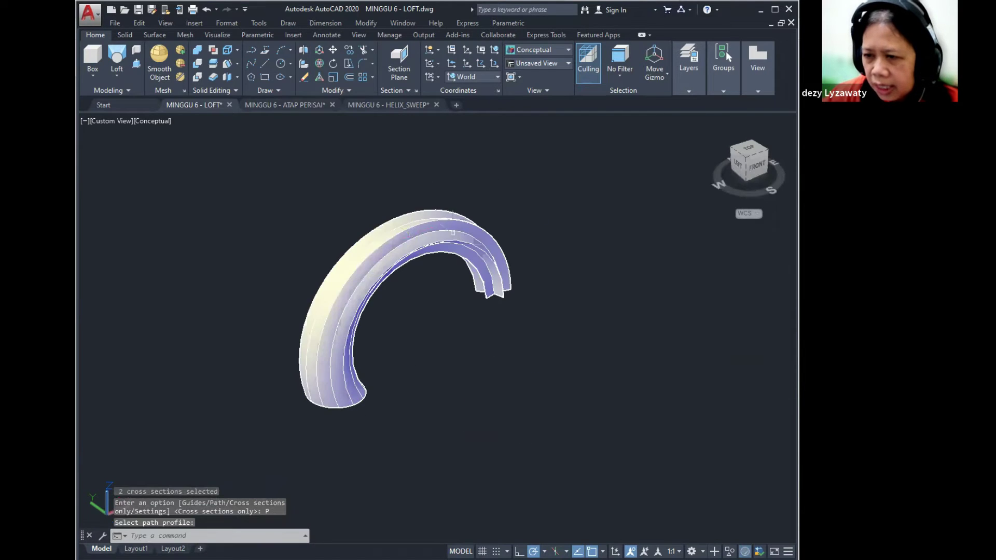
mouse_move(429, 367)
middle_mouse_down("shift")
mouse_move(405, 269)
mouse_move(415, 198)
mouse_move(431, 341)
mouse_move(431, 360)
mouse_move(410, 363)
mouse_move(415, 379)
middle_mouse_up("shift")
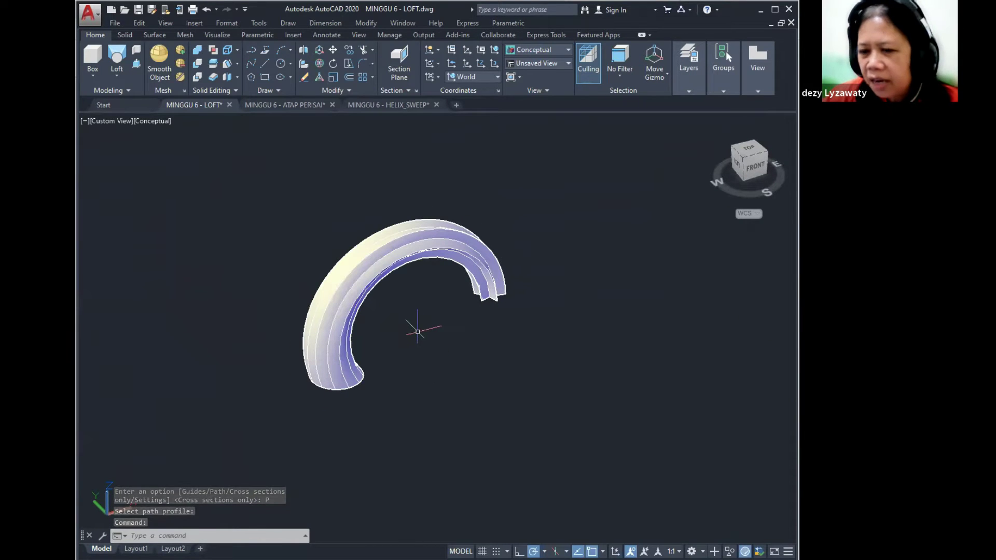
Examine the dome wireframe's octagonal base, small top outline and the arc ribs connecting them.
scroll(427, 309, "down", 5)
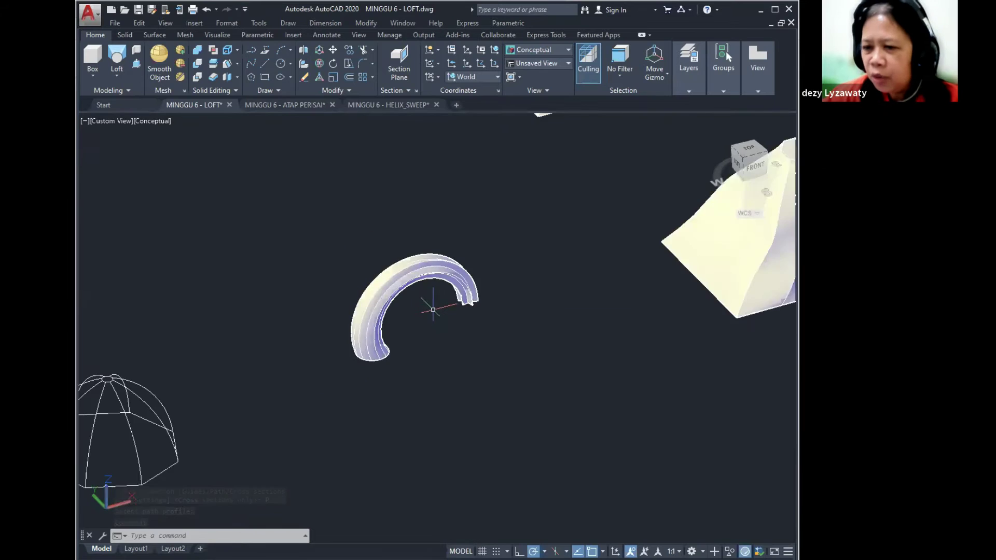
middle_click_drag(429, 306, 640, 278)
scroll(472, 308, "up", 2)
middle_click_drag(440, 401, 507, 344)
scroll(455, 324, "up", 2)
middle_click_drag(455, 325, 437, 330)
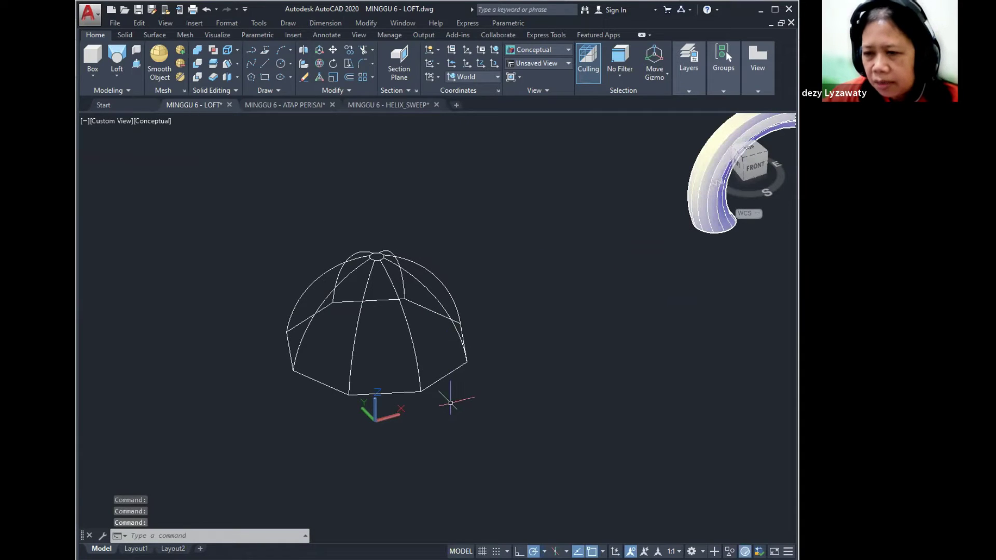
left_click(443, 376)
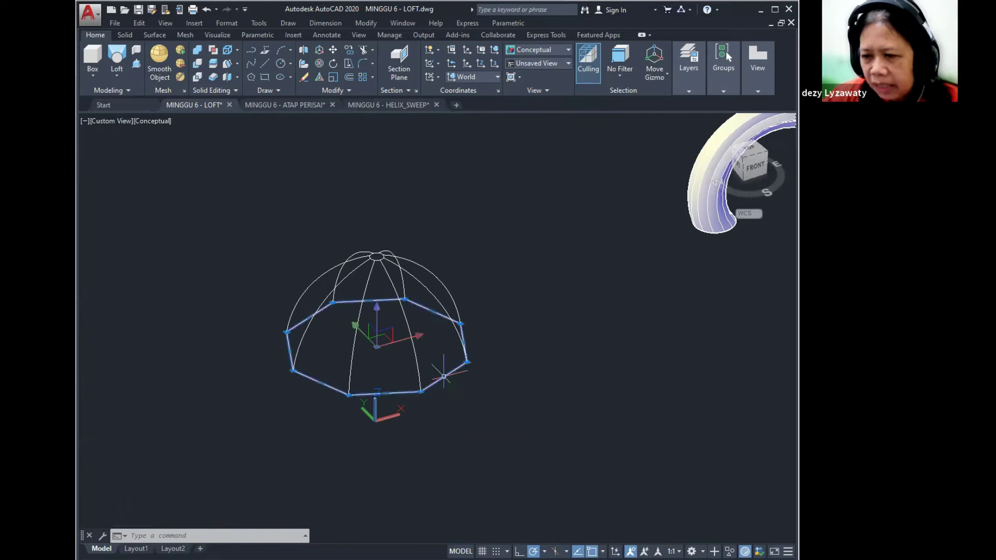
left_click(374, 253)
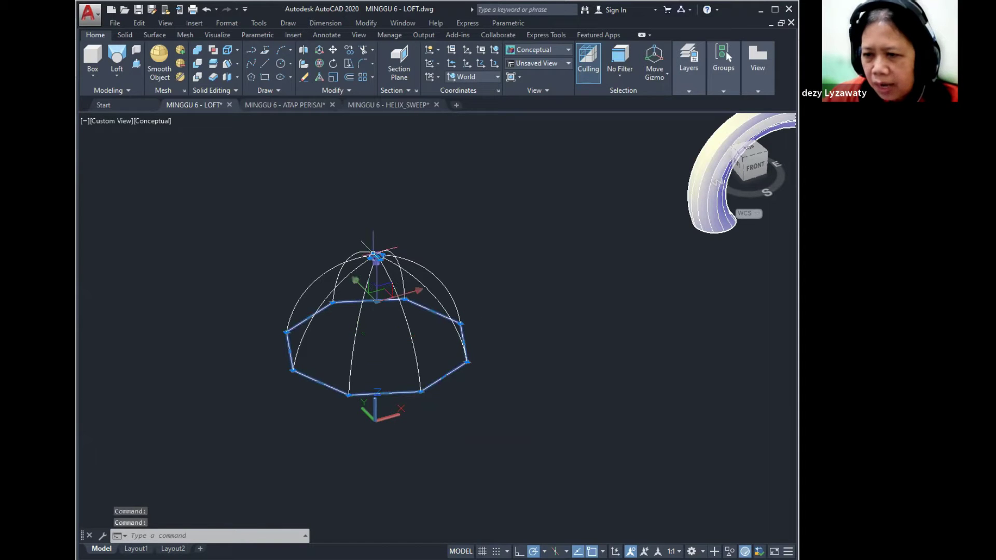
key("Escape")
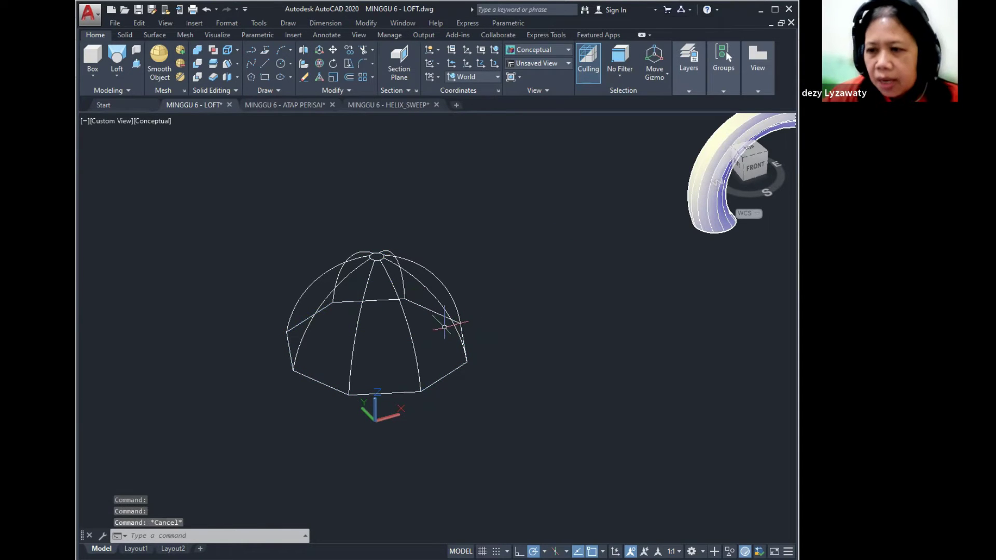
left_click(447, 315)
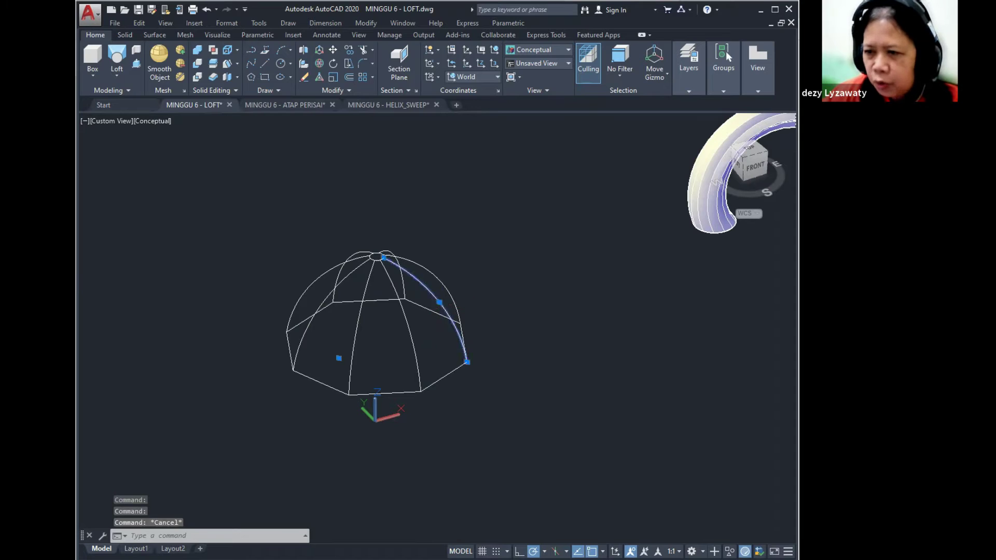
left_click(435, 279)
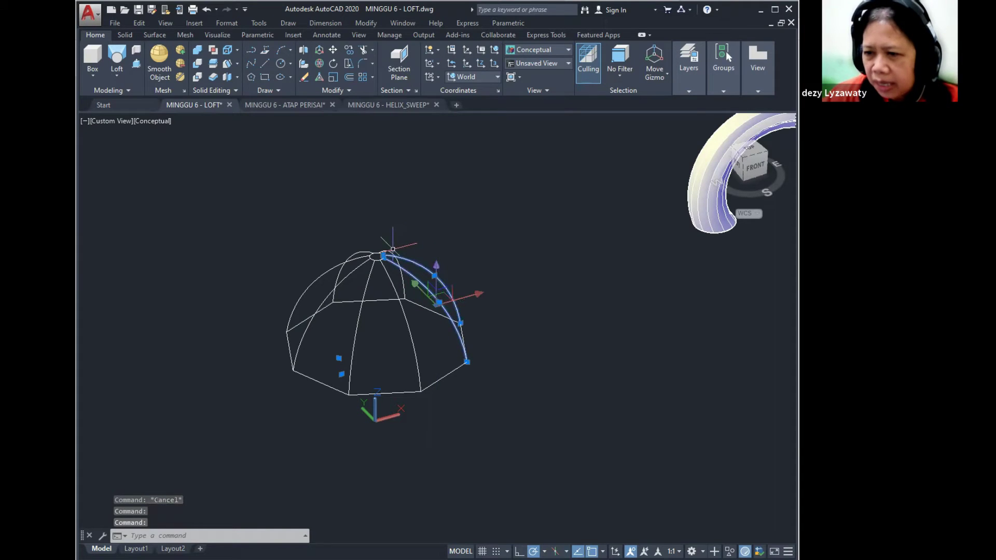
key("Escape")
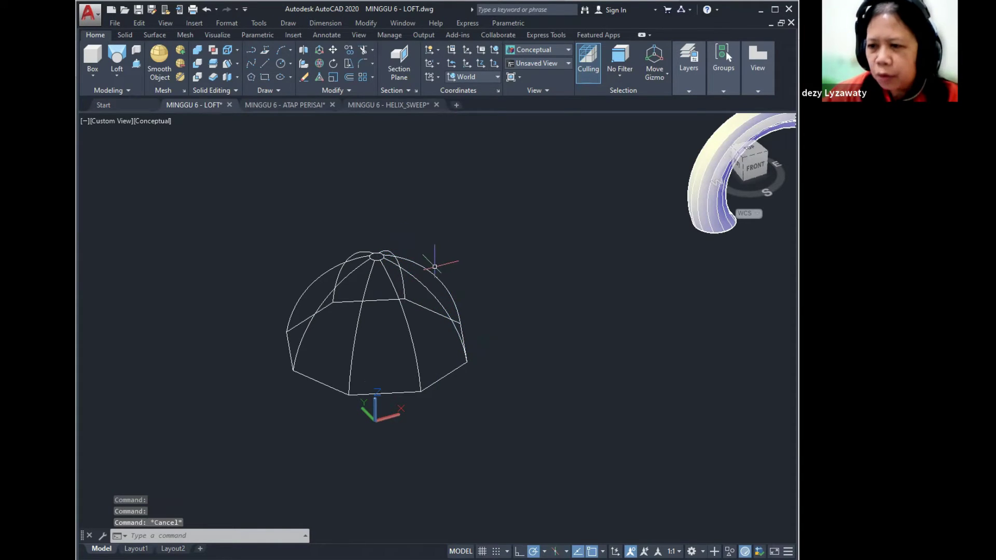
Start a loft from the dome's octagonal base to its small top outline and choose the Guides option.
left_click(288, 23)
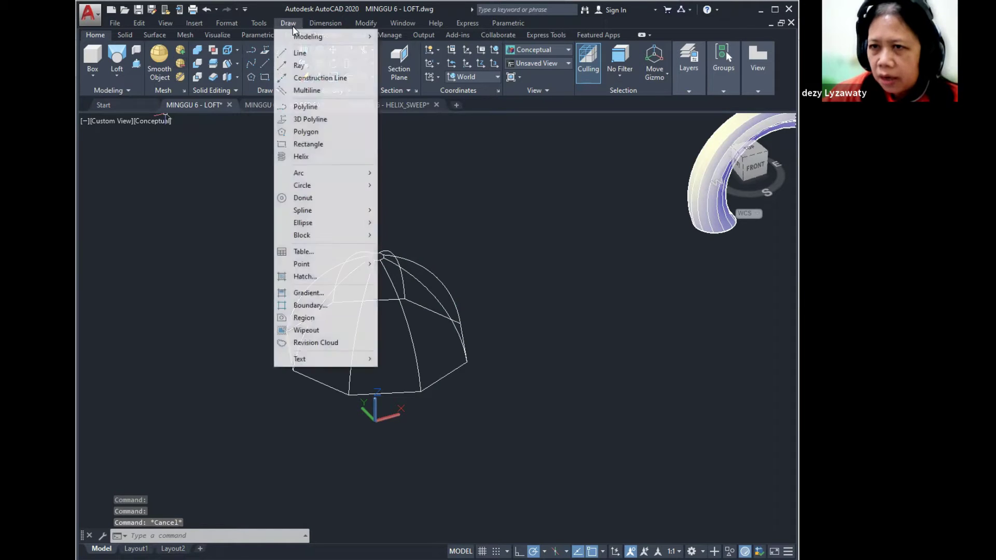
mouse_move(298, 41)
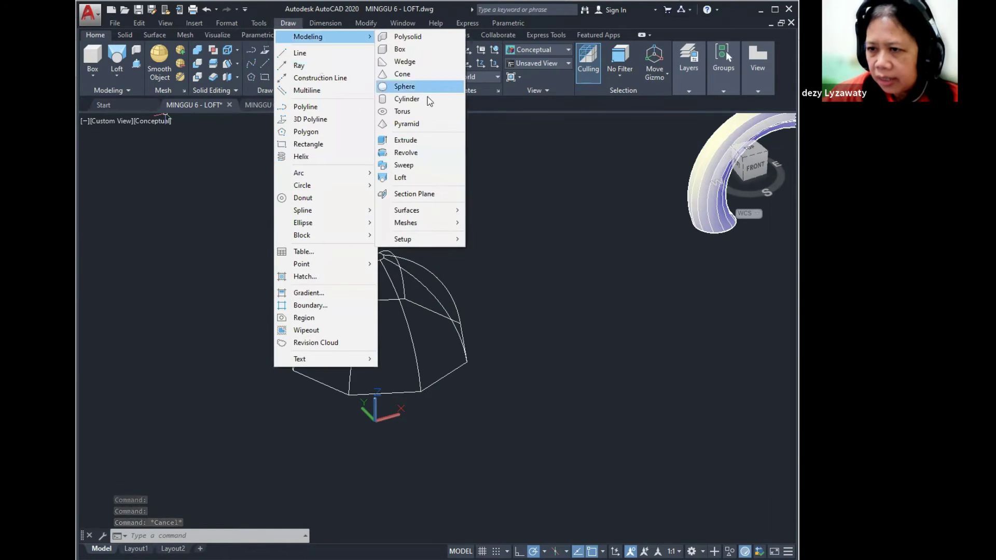
left_click(409, 178)
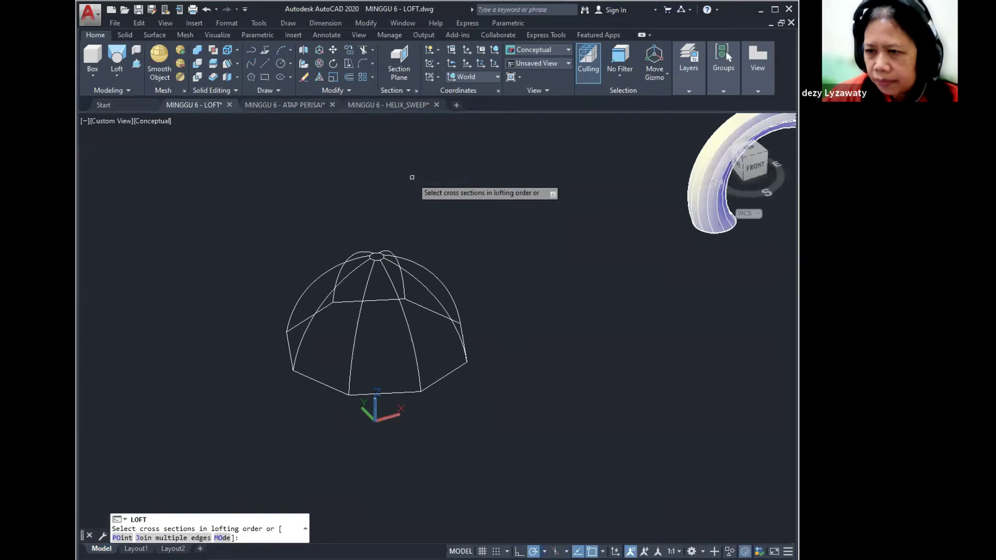
left_click(442, 379)
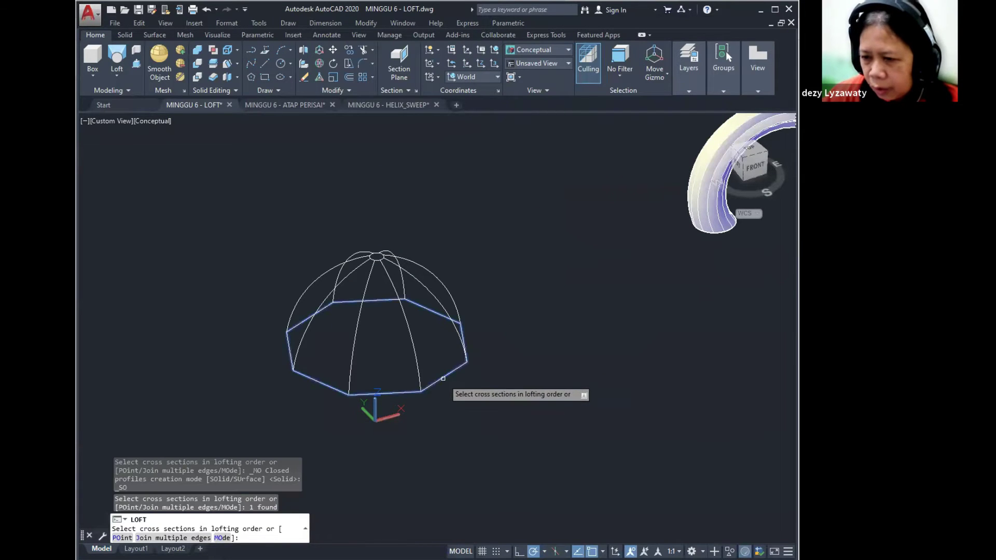
left_click(377, 257)
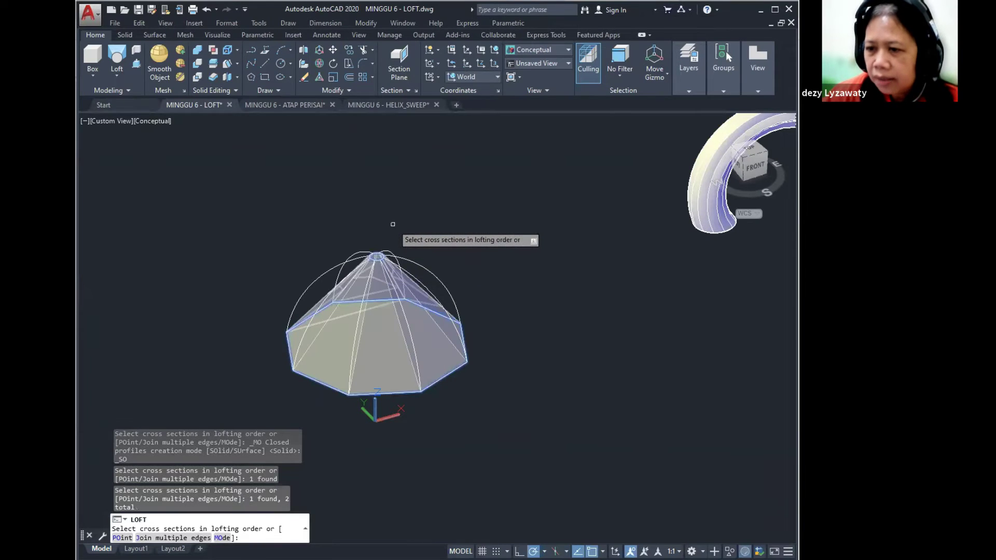
key("Return")
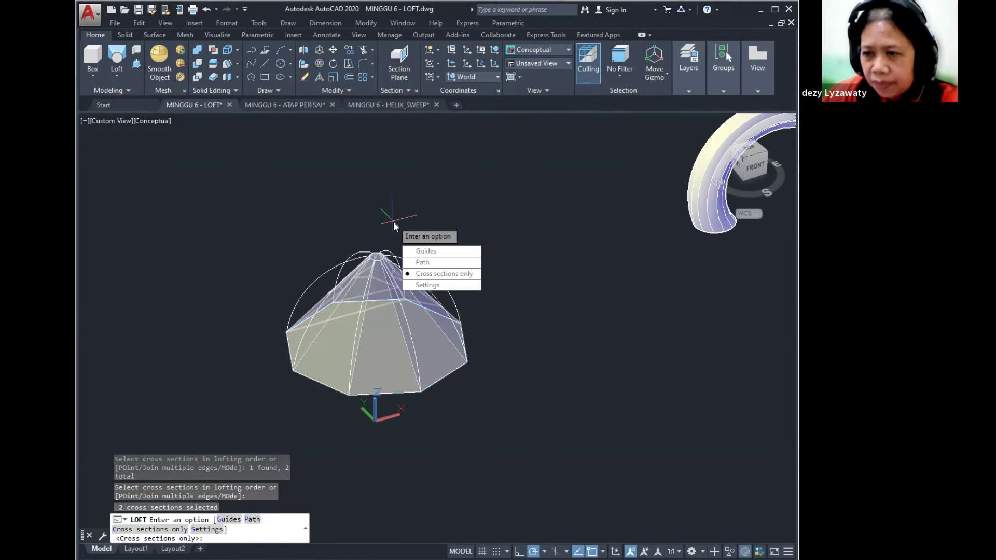
left_click(430, 256)
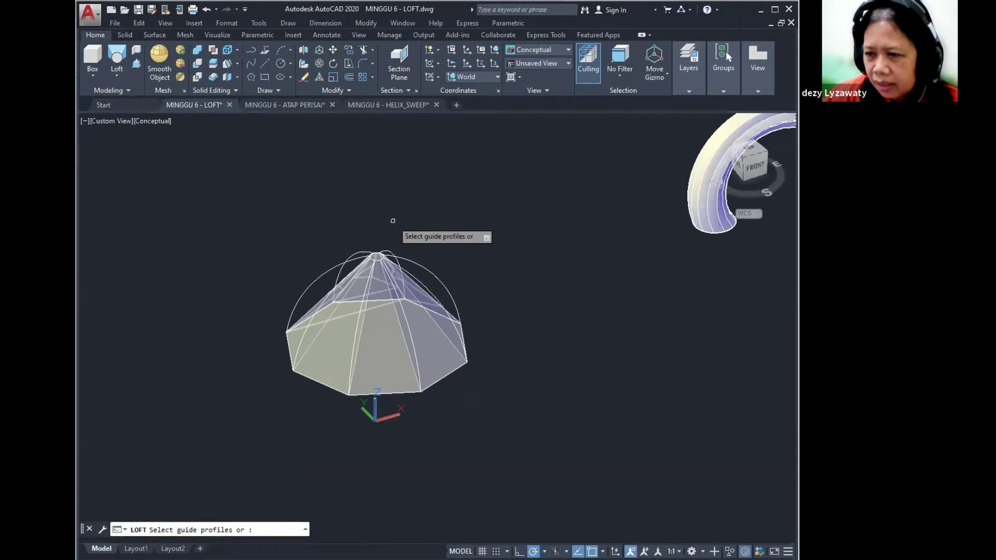
Select all the arc ribs around the dome as guide profiles and complete the loft.
left_click(462, 312)
middle_click_drag(462, 312, 415, 310, "shift")
left_click(434, 272)
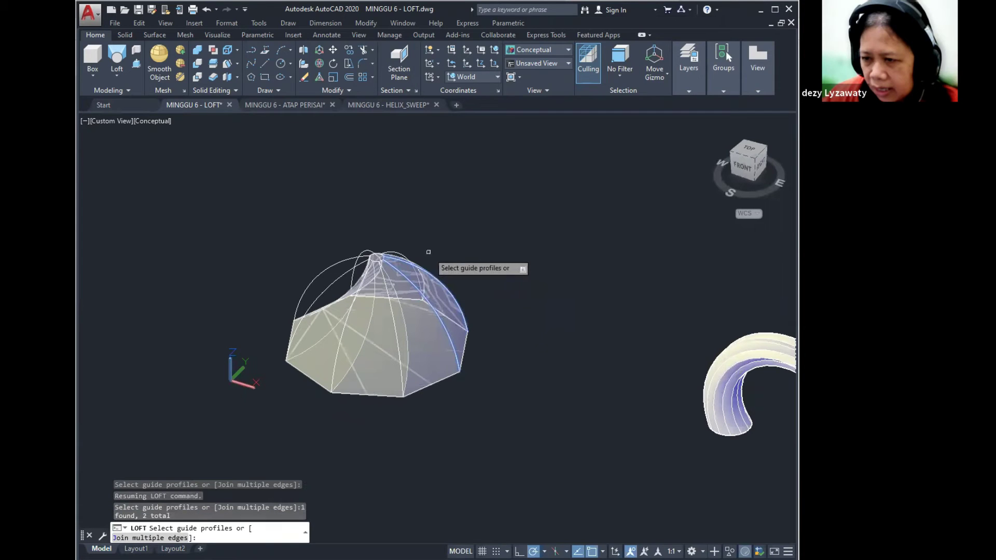
left_click(402, 253)
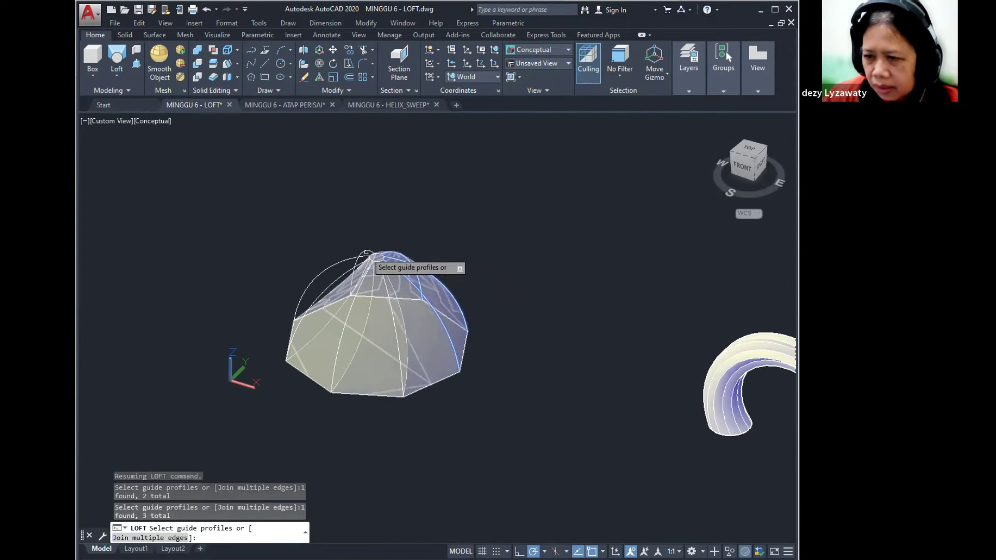
left_click(344, 254)
left_click(440, 311)
middle_click_drag(440, 311, 347, 265, "shift")
left_click(336, 246)
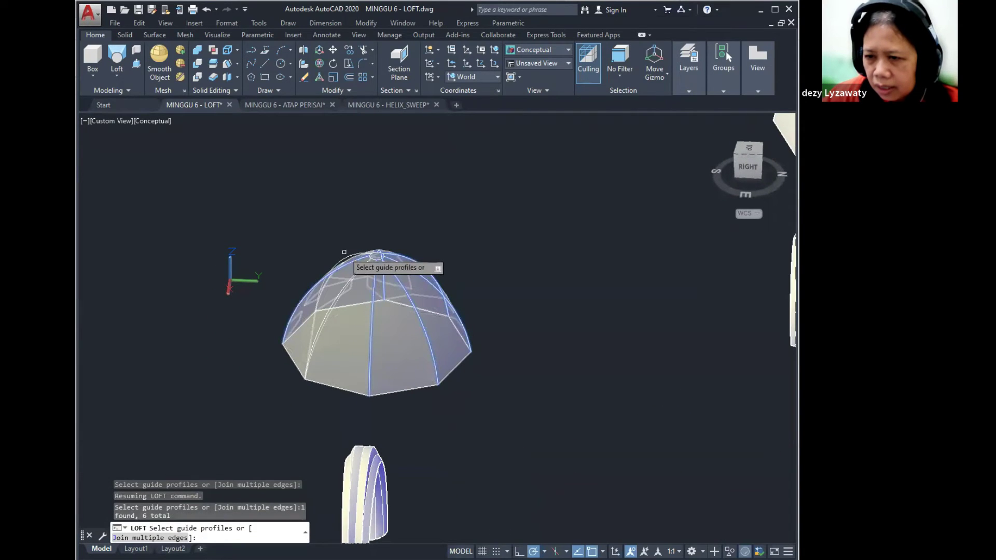
left_click(344, 257)
middle_click_drag(433, 353, 324, 280, "shift")
left_click(321, 353)
middle_click_drag(321, 352, 476, 302, "shift")
key("Return")
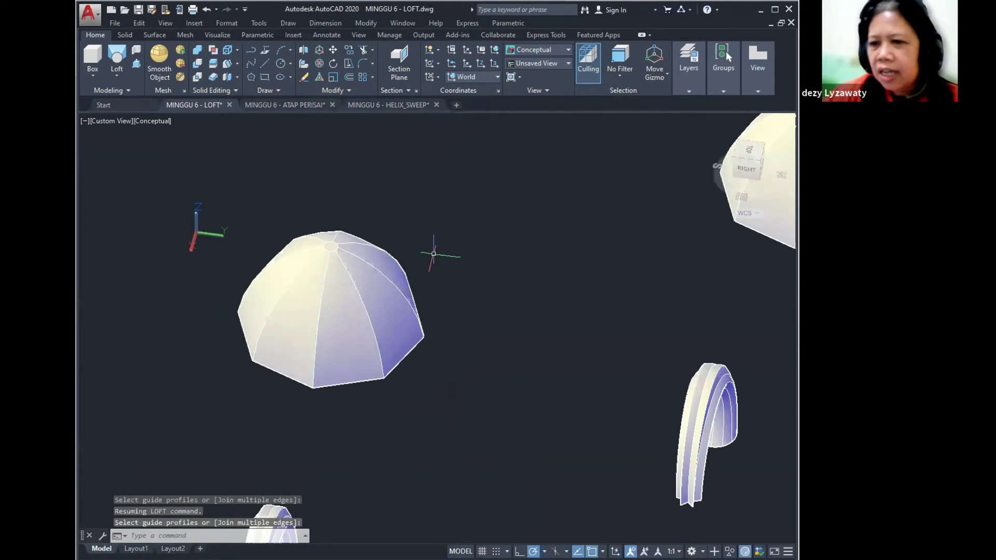
Examine the lofted dome, arch and hill side by side with their matching models.
scroll(438, 255, "down", 3)
scroll(347, 326, "down", 4)
middle_click_drag(360, 334, 460, 318, "shift")
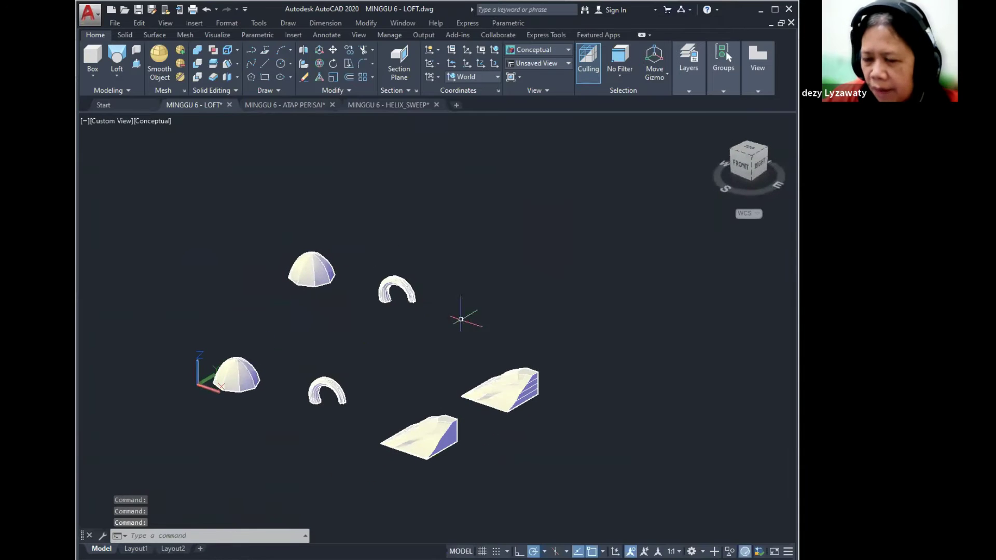
middle_click_drag(350, 358, 392, 298, "shift")
scroll(455, 357, "up", 2)
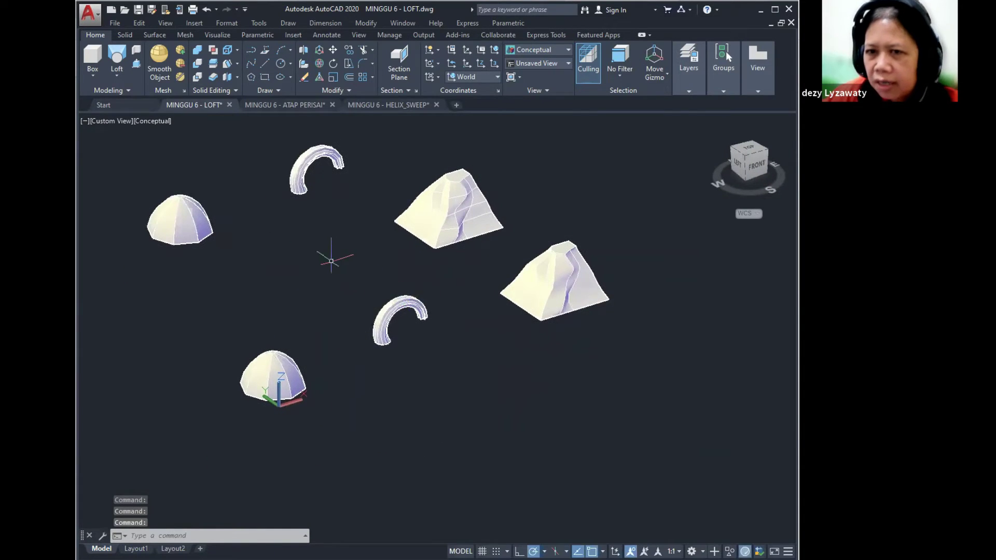
left_click(116, 74)
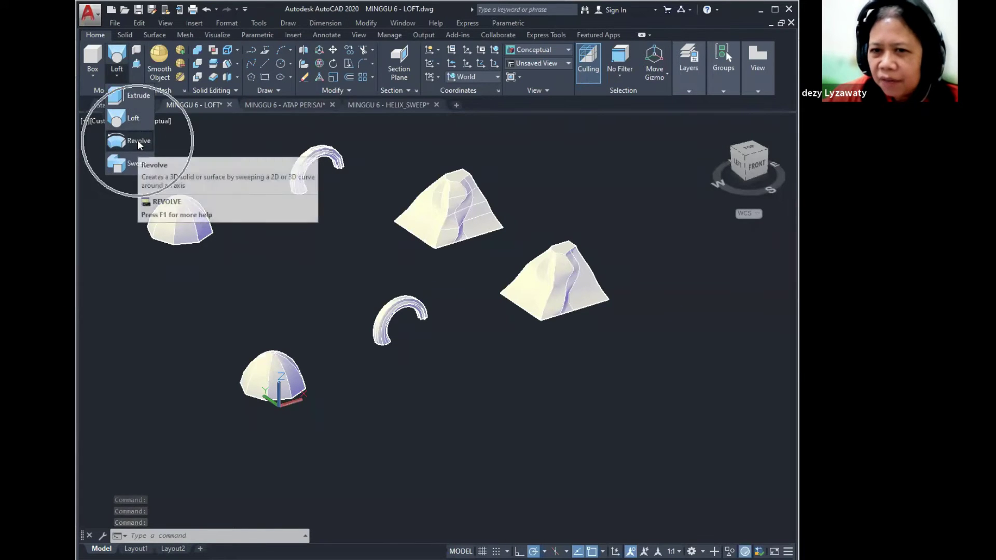
key("Escape")
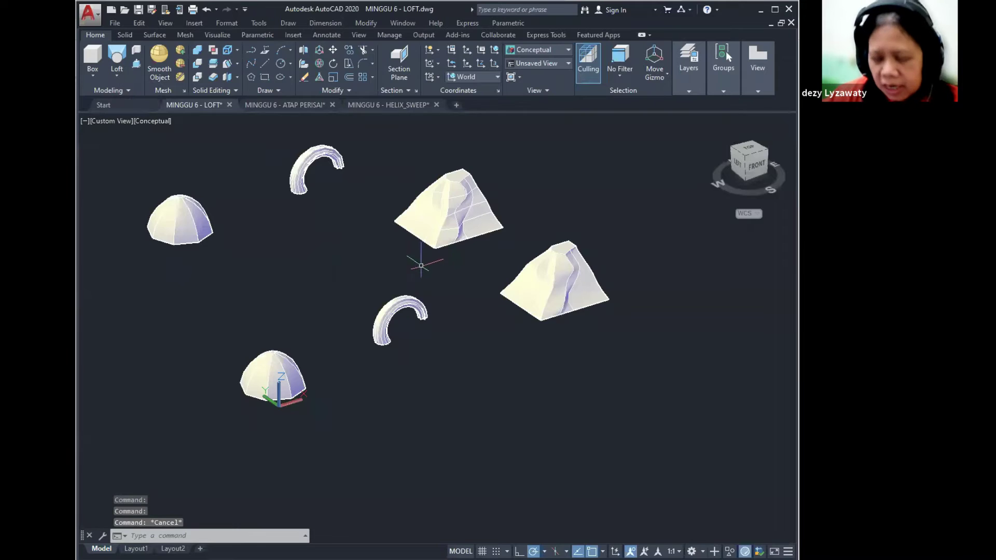
Switch to the MINGGU 6 - ATAP PERISAI drawing and make Lisplank the current layer.
middle_click_drag(390, 275, 422, 278, "shift")
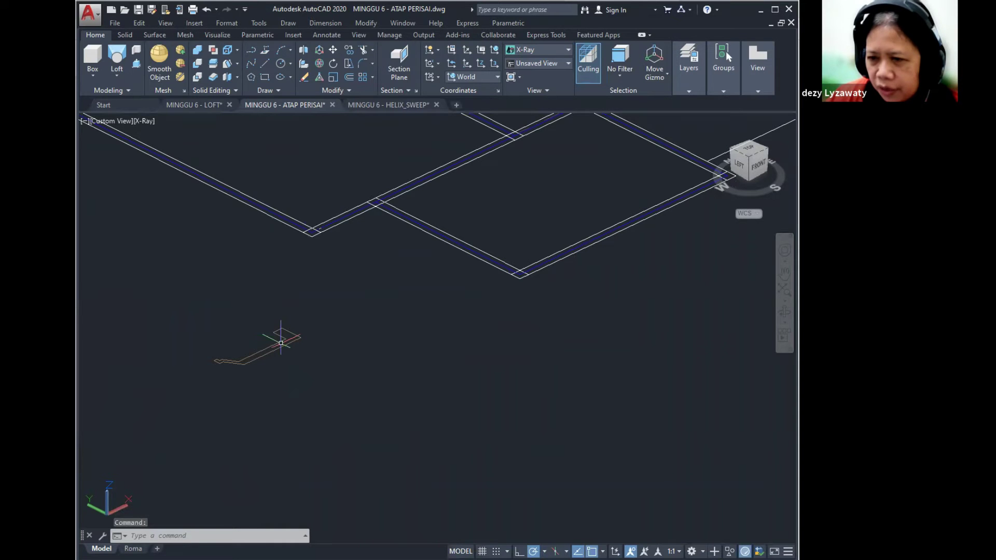
scroll(290, 353, "down", 3)
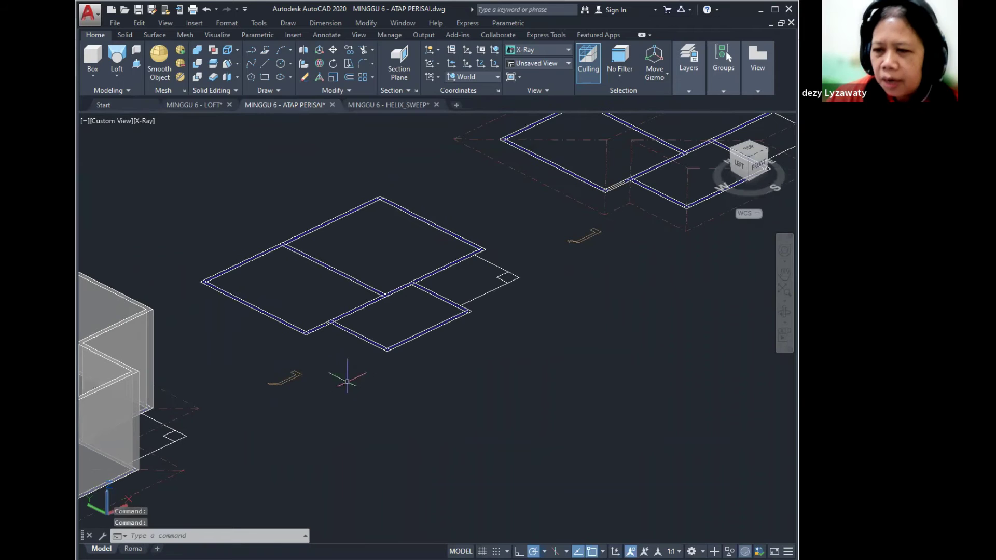
middle_click_drag(357, 375, 393, 385)
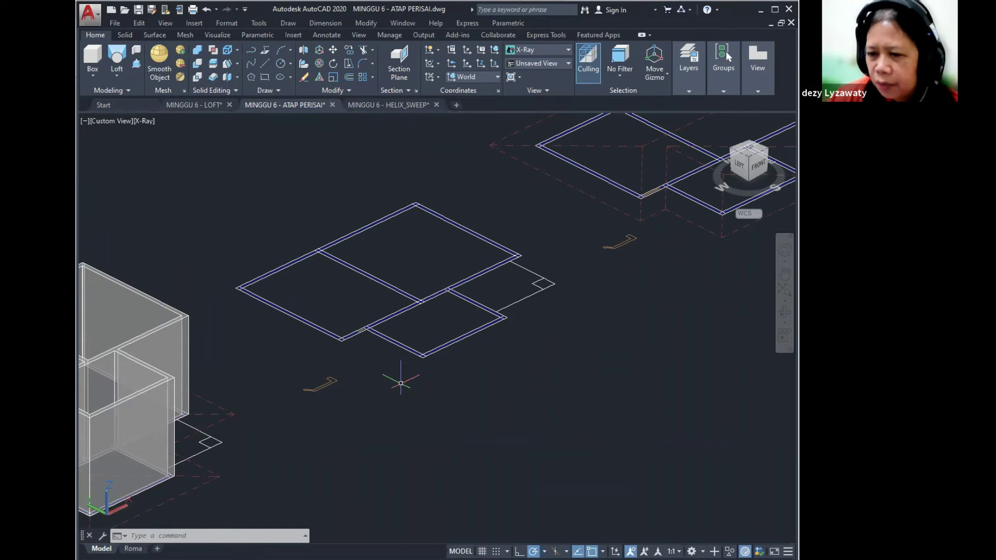
scroll(332, 383, "up", 2)
mouse_move(345, 378)
middle_mouse_down()
mouse_move(334, 391)
mouse_move(355, 380)
middle_mouse_up()
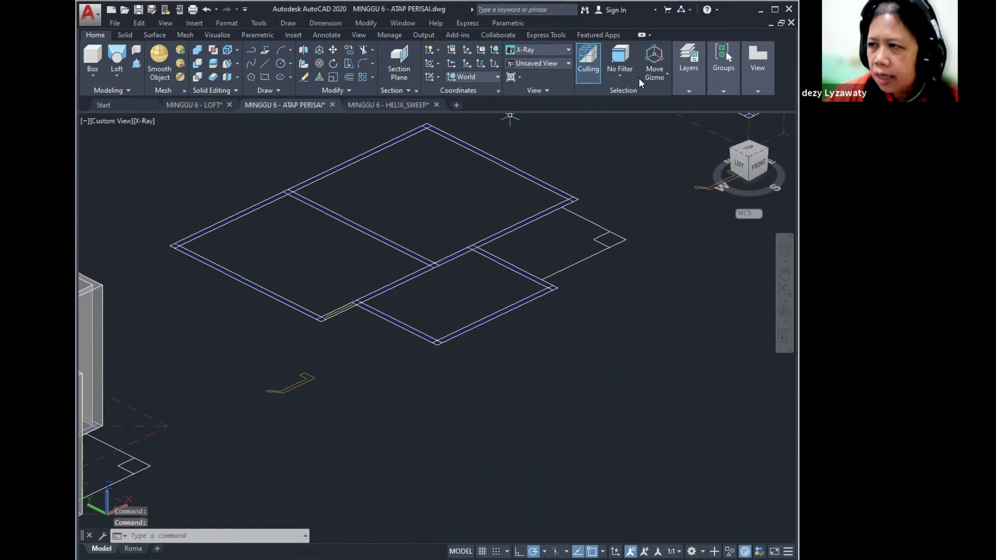
left_click(688, 90)
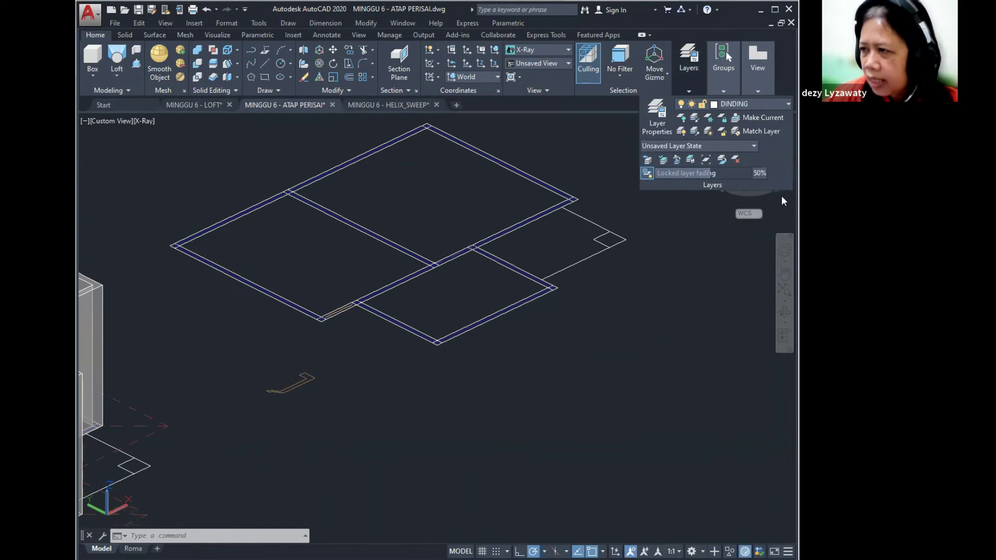
left_click(721, 83)
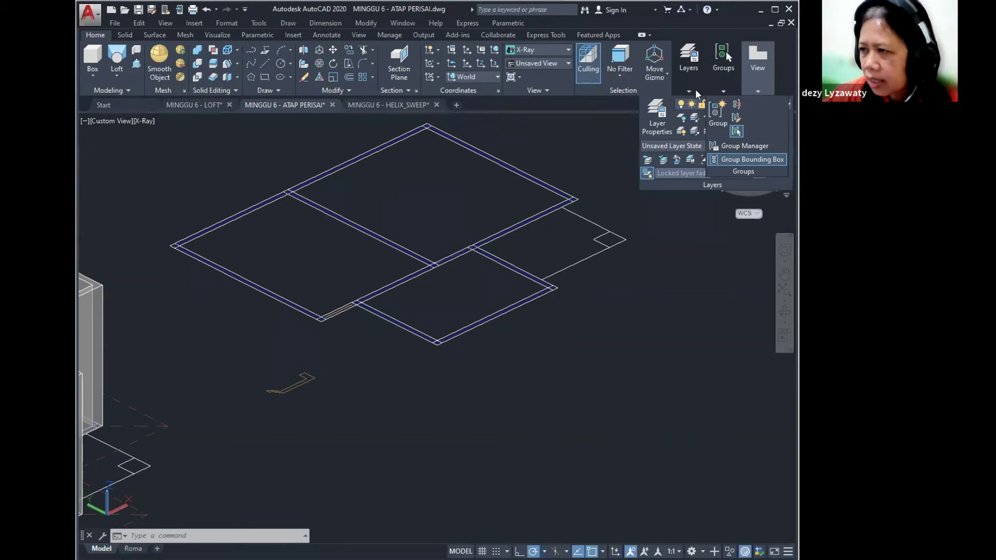
mouse_move(774, 95)
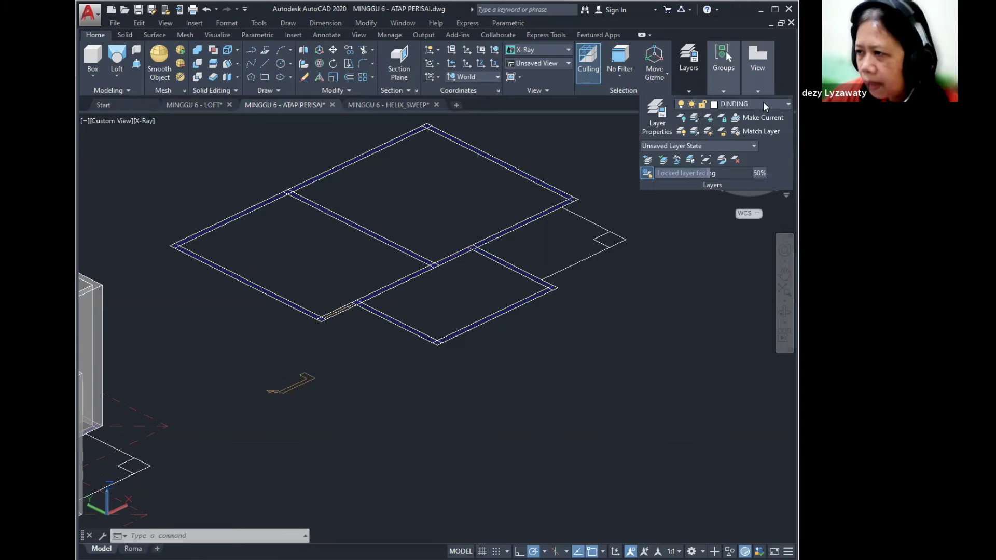
left_click(764, 104)
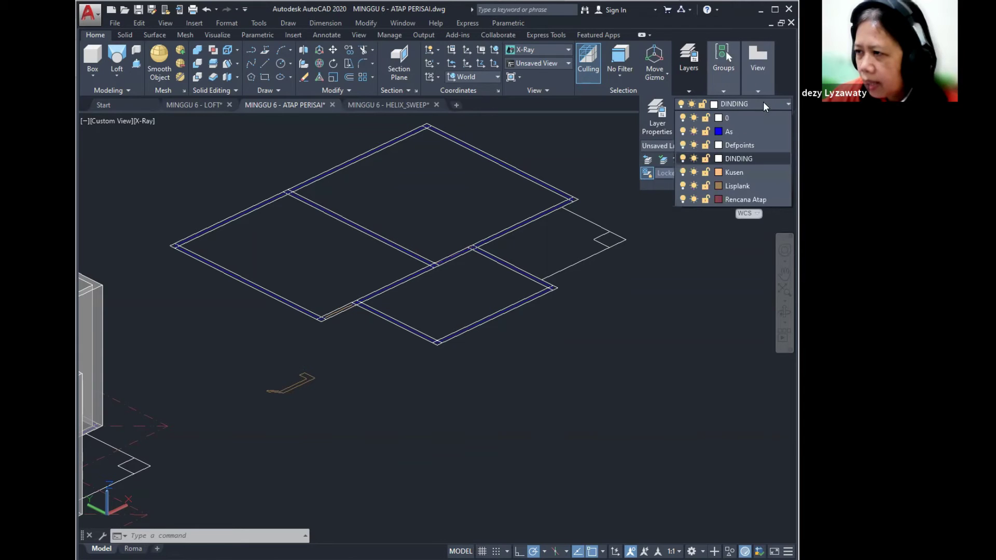
left_click(742, 186)
middle_click_drag(510, 357, 473, 352)
key("Escape")
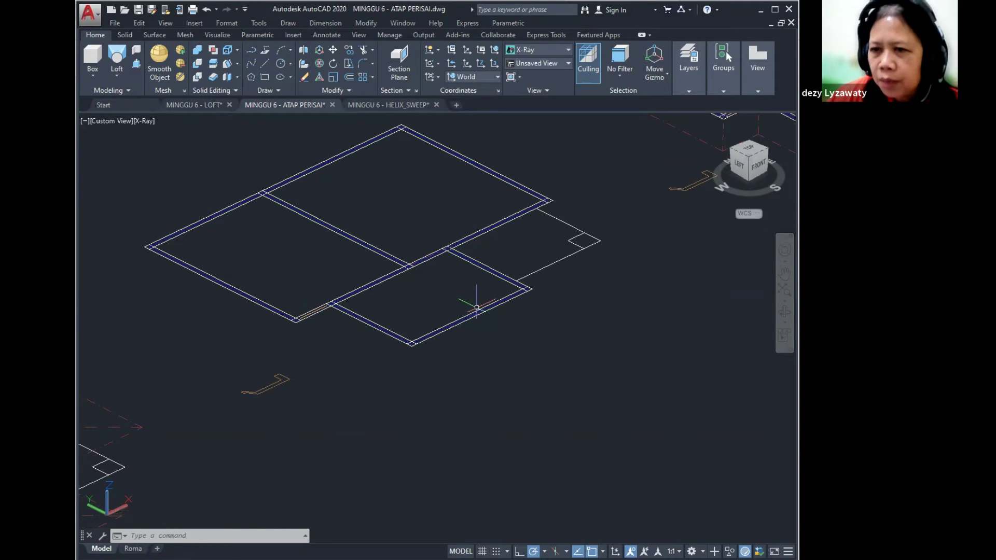
Start a polyline at the midpoint of the front room's outer wall edge and trace the outer corners to the main block's nearest far corner.
left_click(298, 23)
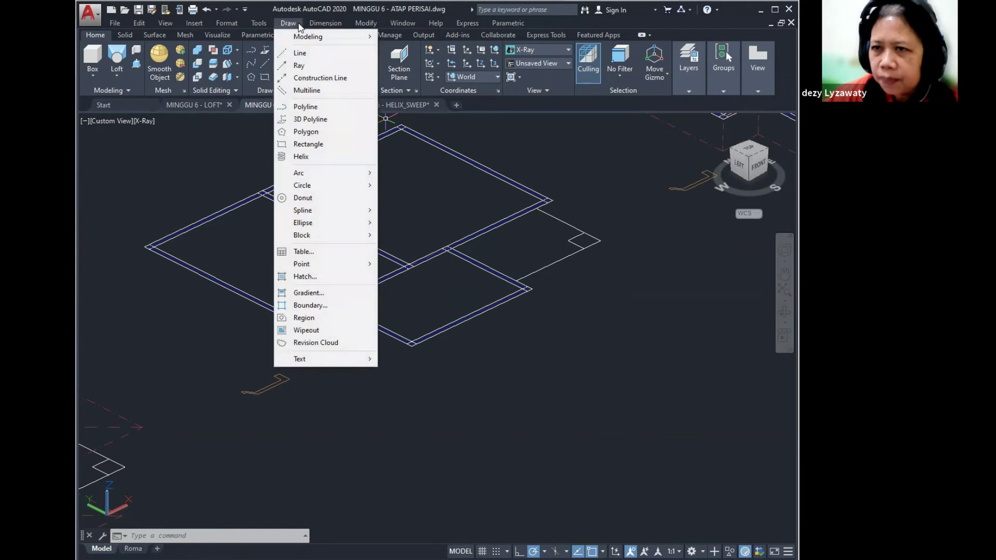
left_click(321, 109)
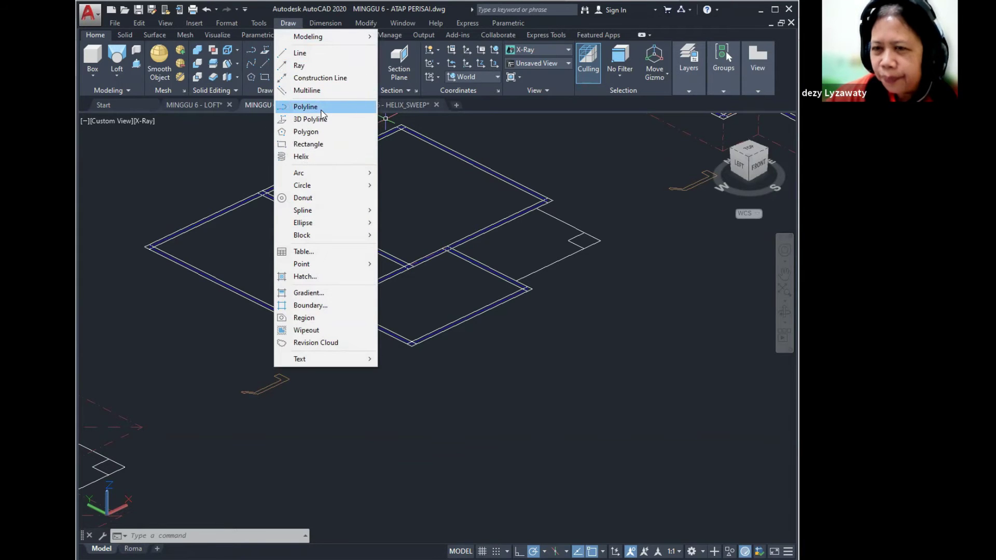
left_click(321, 109)
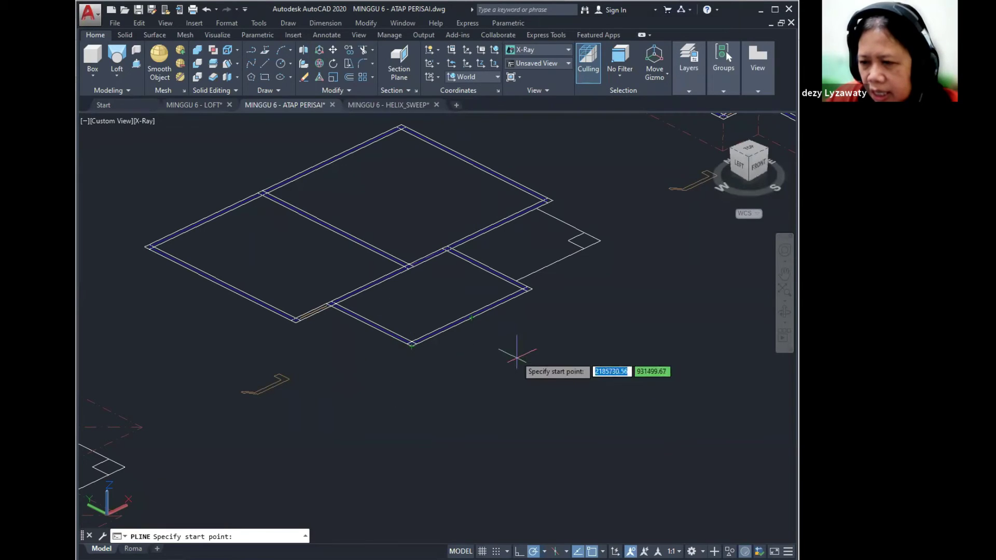
left_click(471, 315)
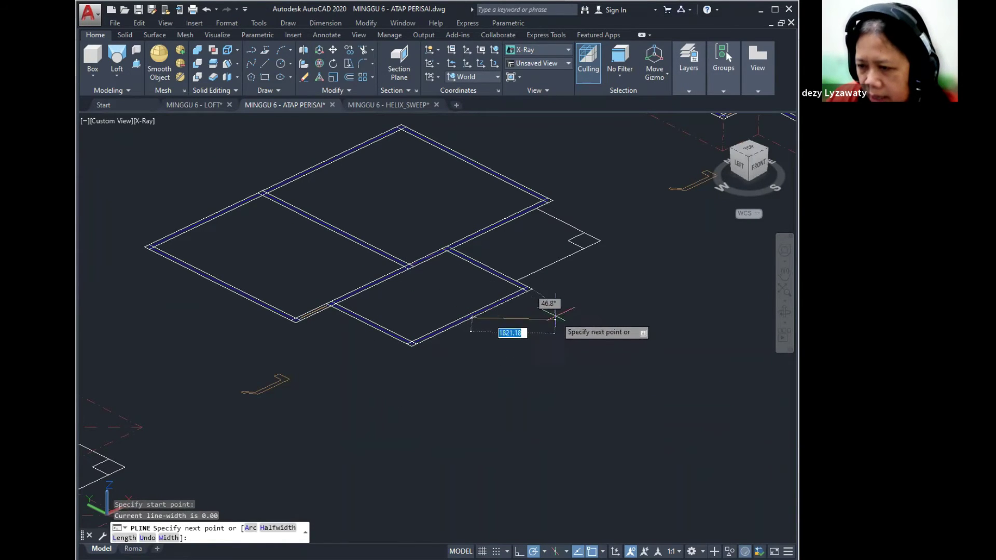
left_click(538, 284)
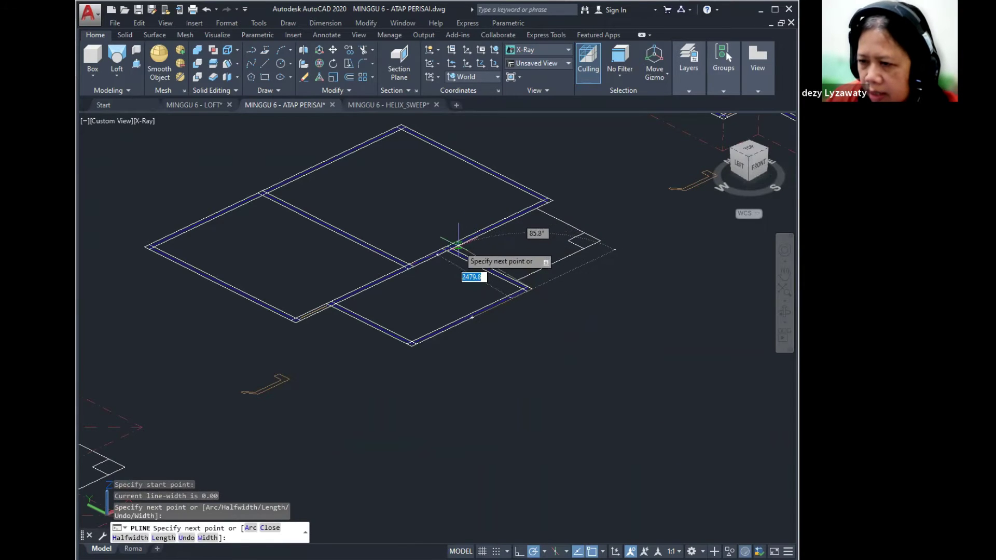
scroll(452, 248, "up", 4)
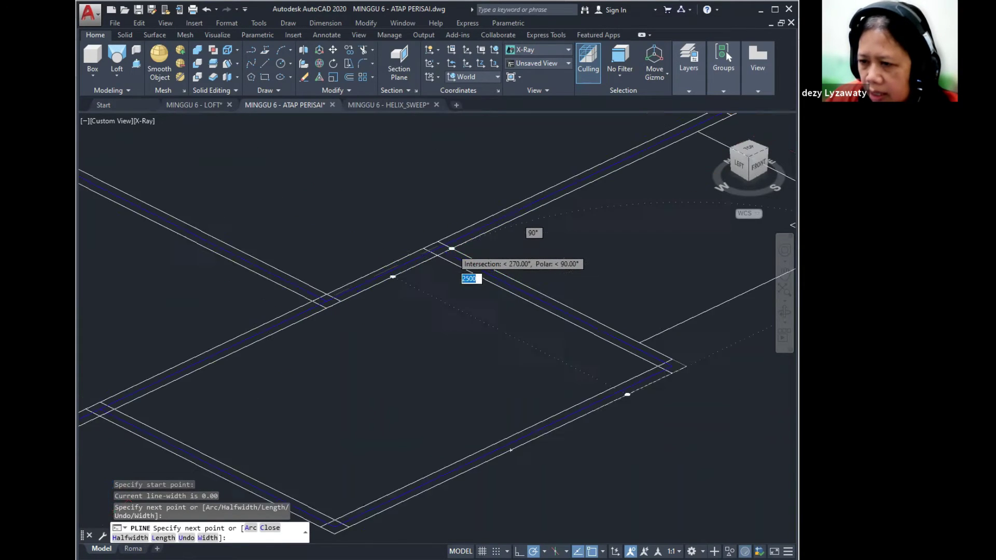
left_click(453, 249)
scroll(544, 284, "down", 4)
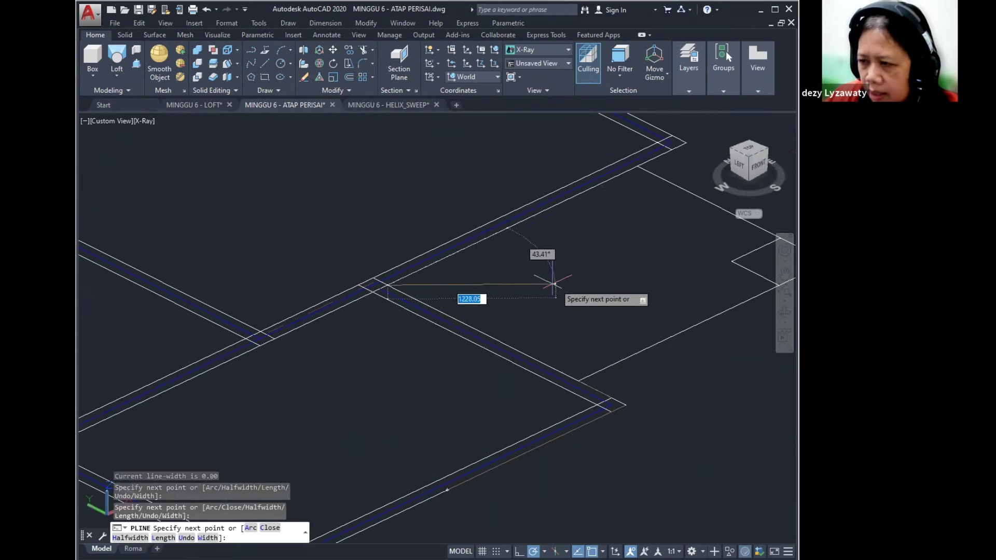
scroll(462, 355, "up", 5)
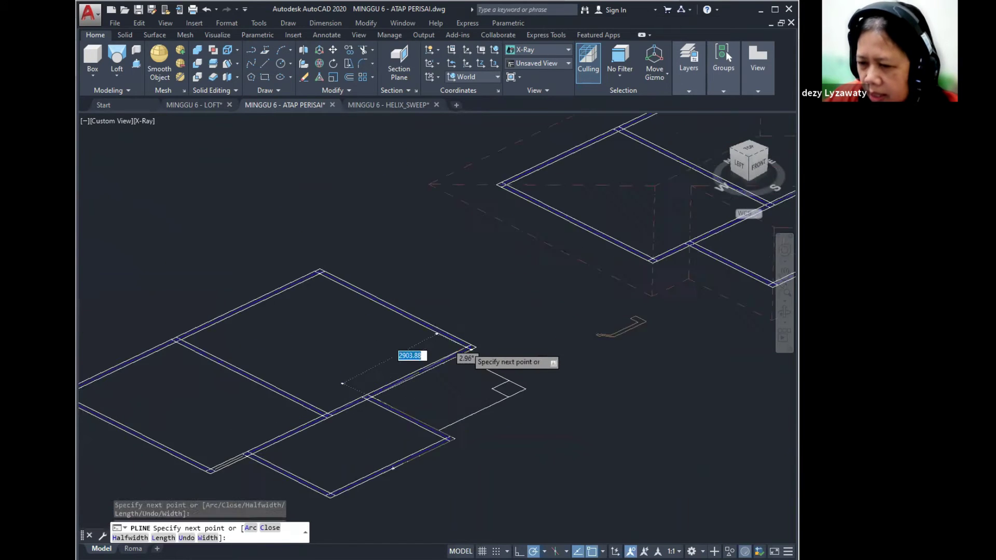
left_click(479, 346)
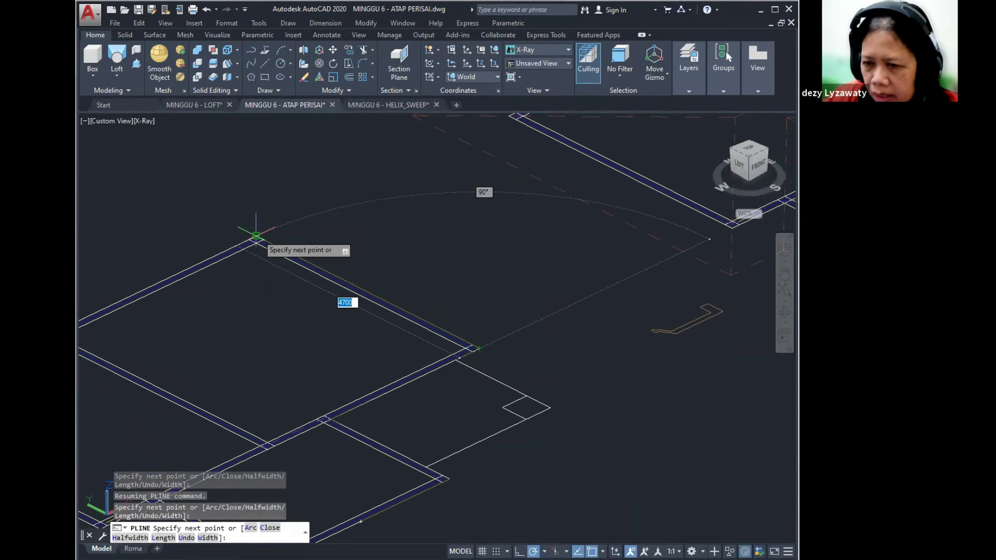
Continue the polyline around the remaining outer wall corners back to its start point and finish it.
scroll(244, 311, "down", 4)
scroll(289, 285, "up", 3)
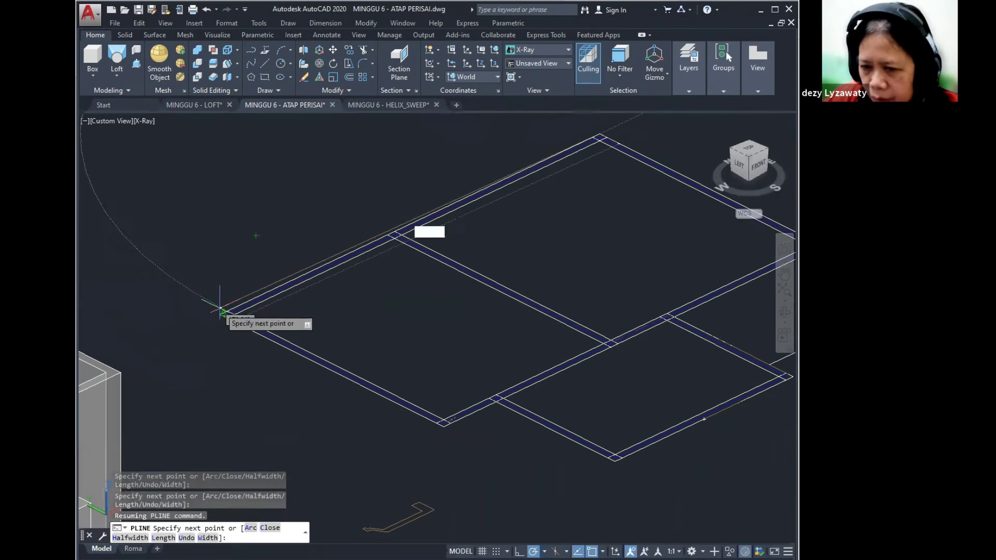
left_click(200, 323)
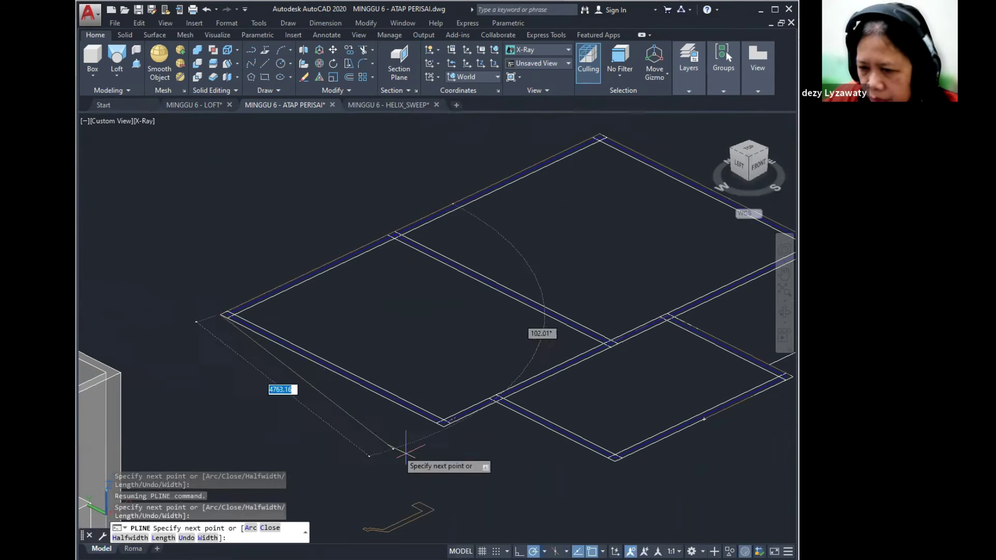
left_click(443, 421)
scroll(497, 400, "up", 2)
middle_click_drag(602, 472, 394, 430)
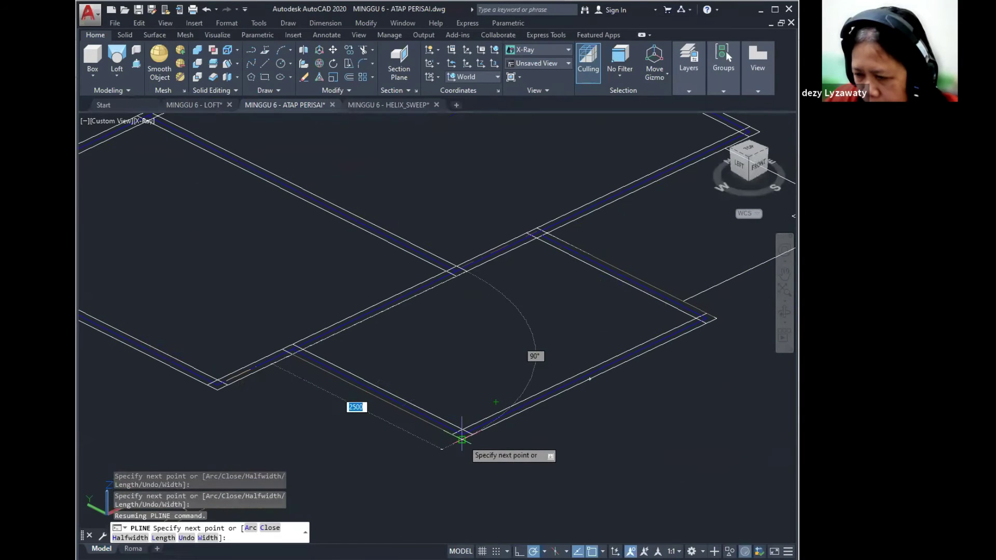
left_click(466, 441)
scroll(597, 387, "up", 3)
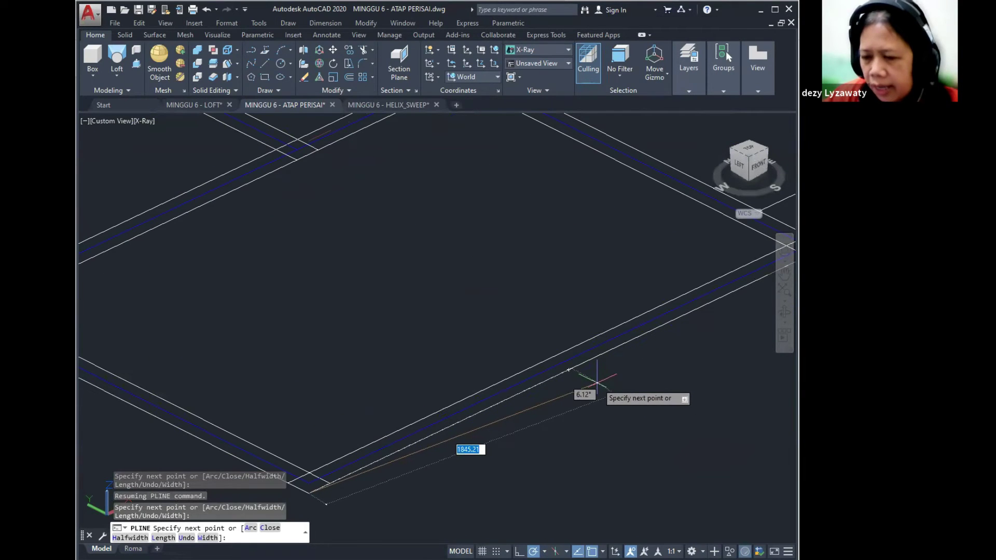
left_click(568, 369)
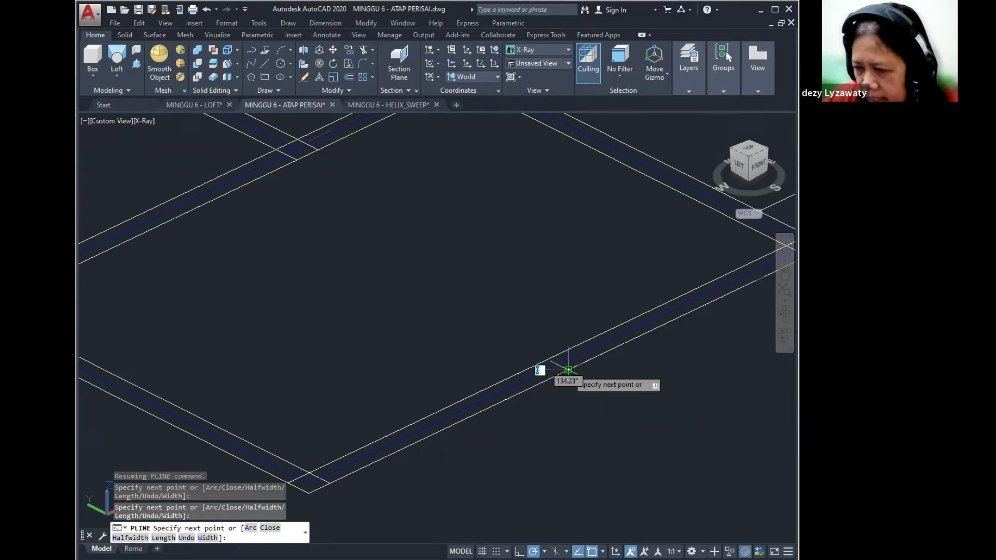
key("Return")
scroll(569, 371, "down", 5)
middle_click_drag(519, 384, 482, 386)
key("Escape")
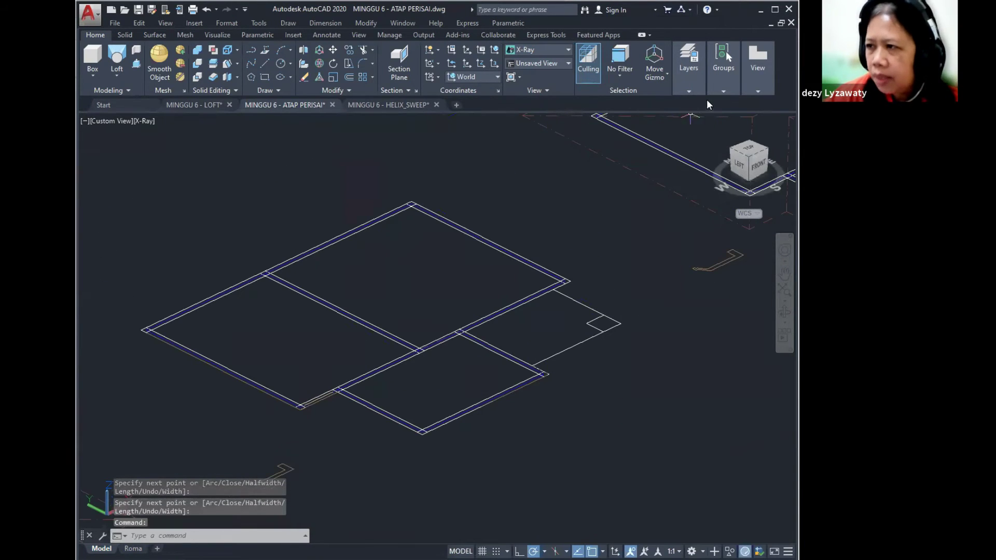
Turn off the DINDING layer by picking the interior wall between the two main rooms.
left_click(689, 91)
left_click(684, 120)
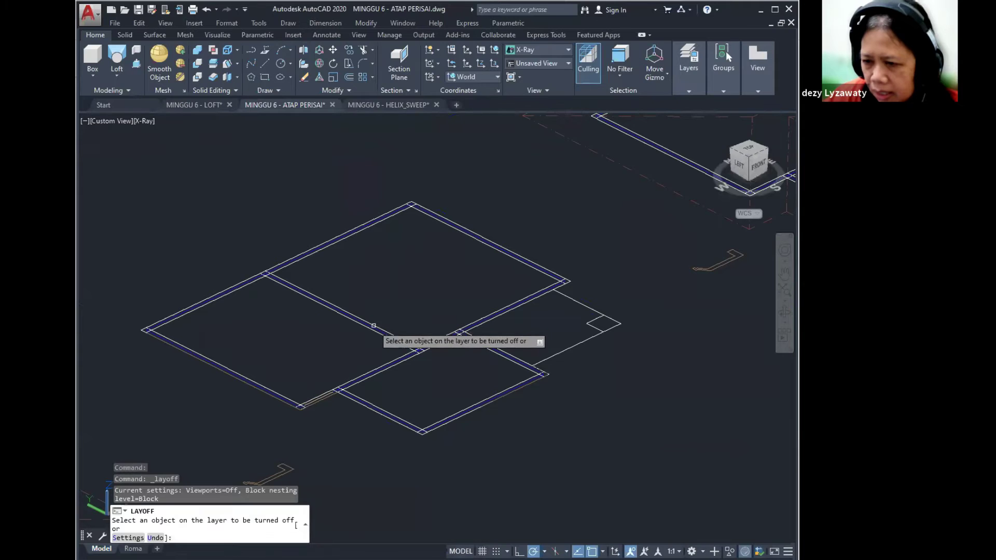
left_click(377, 325)
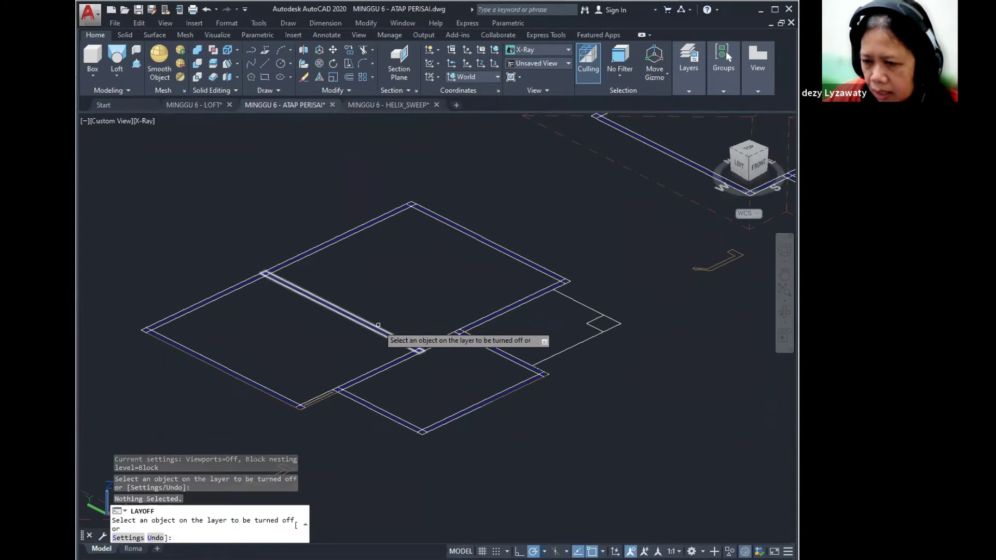
left_click(378, 325)
scroll(492, 344, "up", 5)
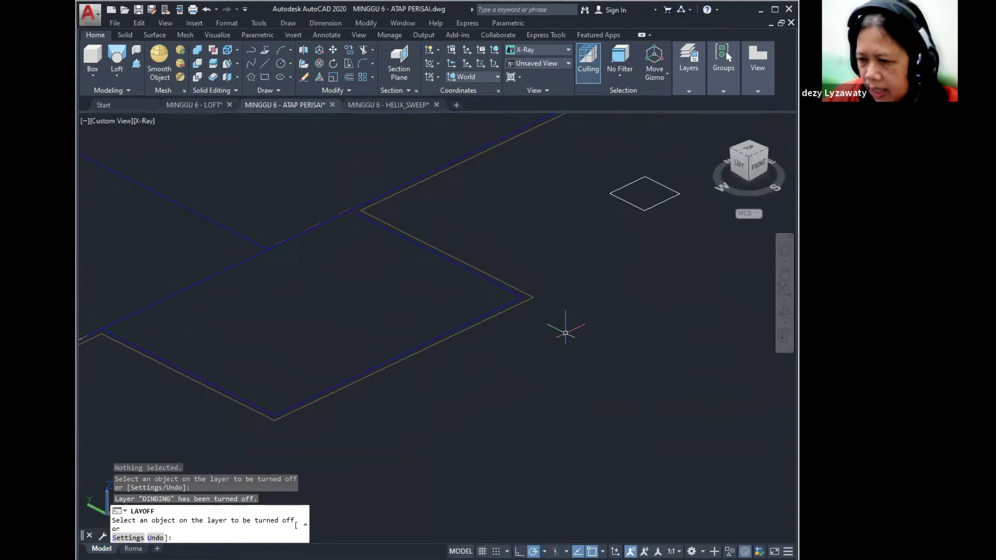
key("Escape")
Examine the traced outer wall polyline and the small lisplank profile beside the plan by selecting each in turn.
left_click(523, 300)
scroll(563, 337, "down", 3)
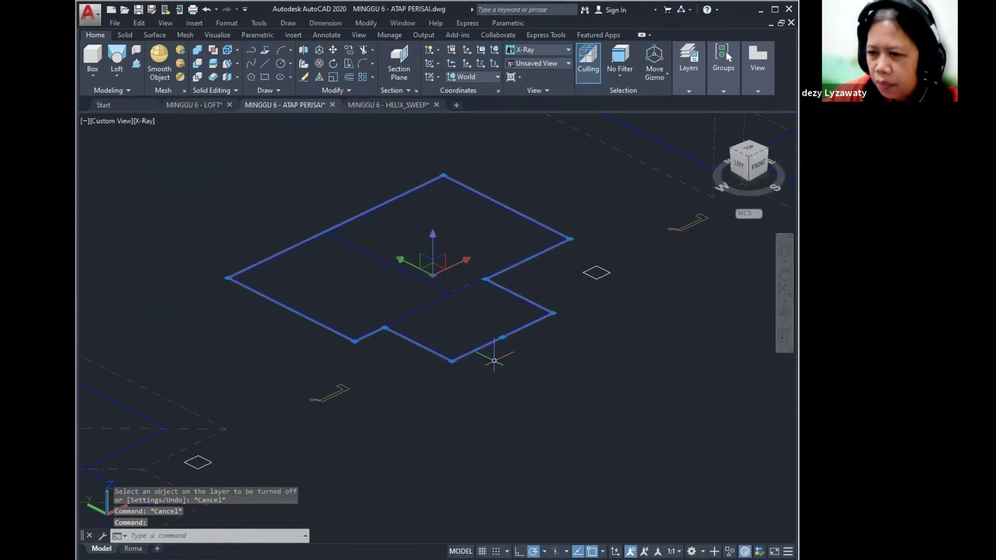
key("Escape")
scroll(374, 373, "up", 3)
scroll(415, 343, "down", 2)
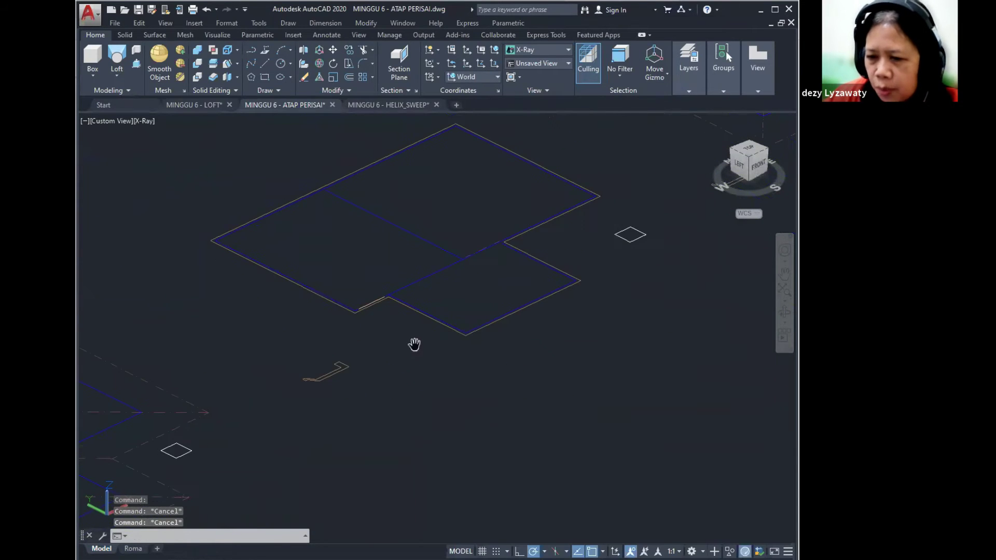
scroll(348, 377, "up", 3)
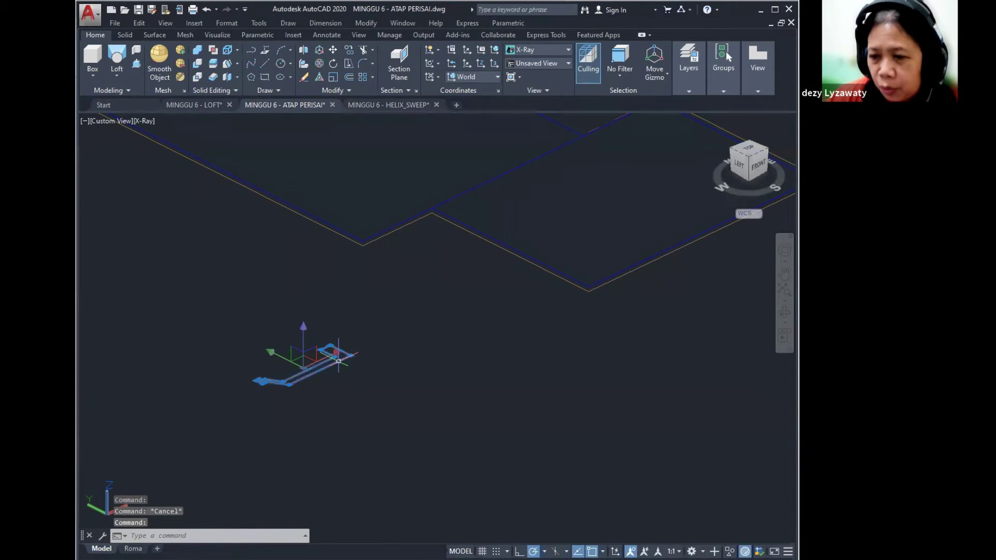
scroll(335, 357, "up", 2)
key("Escape")
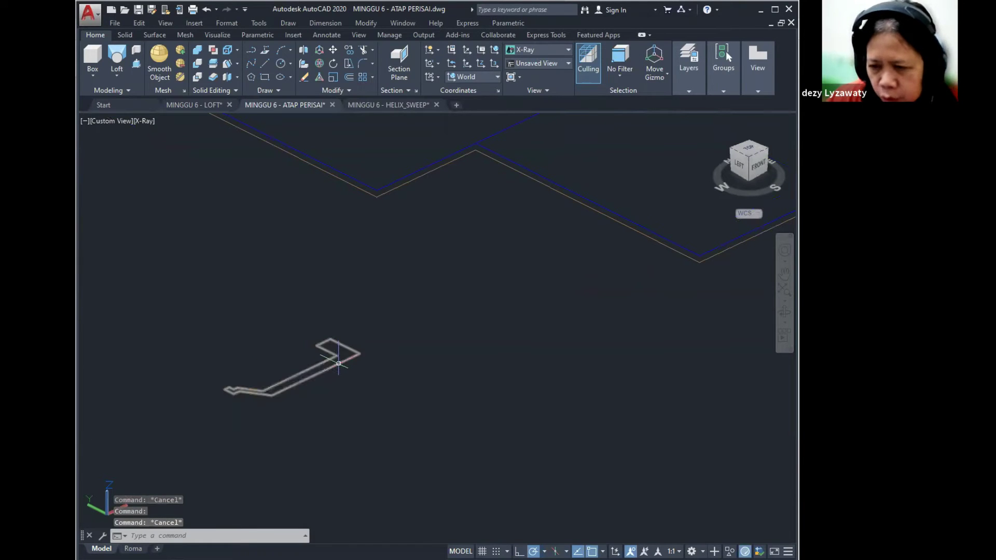
left_click(338, 363)
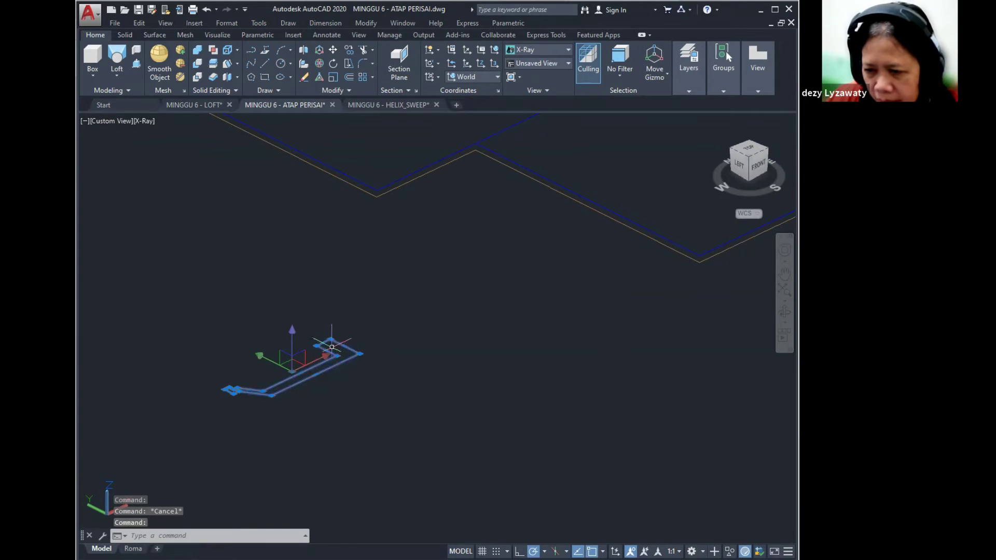
scroll(300, 372, "down", 2)
key("Escape")
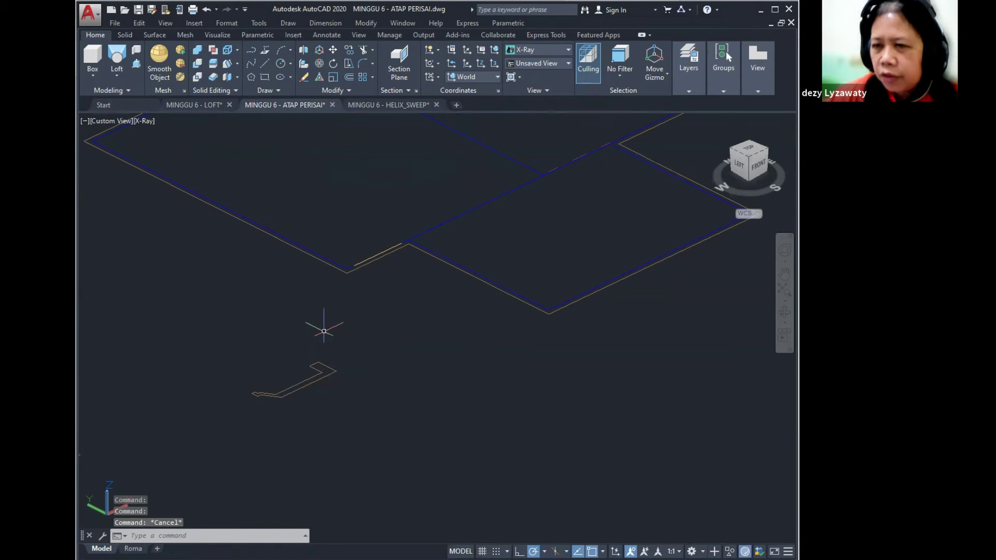
3D rotate the lisplank profile about the X axis through its outer end corner so that it stands upright.
left_click(365, 22)
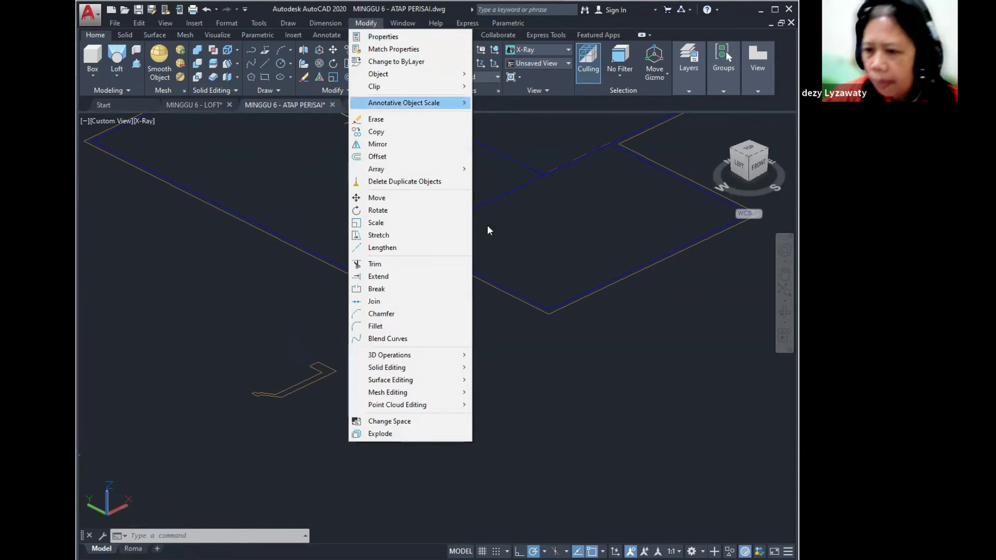
left_click(449, 355)
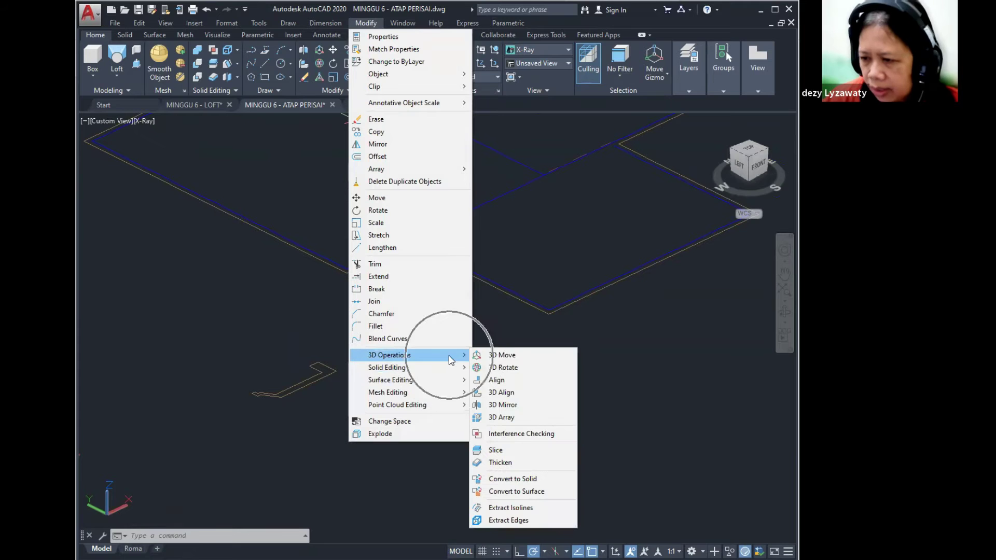
left_click(500, 367)
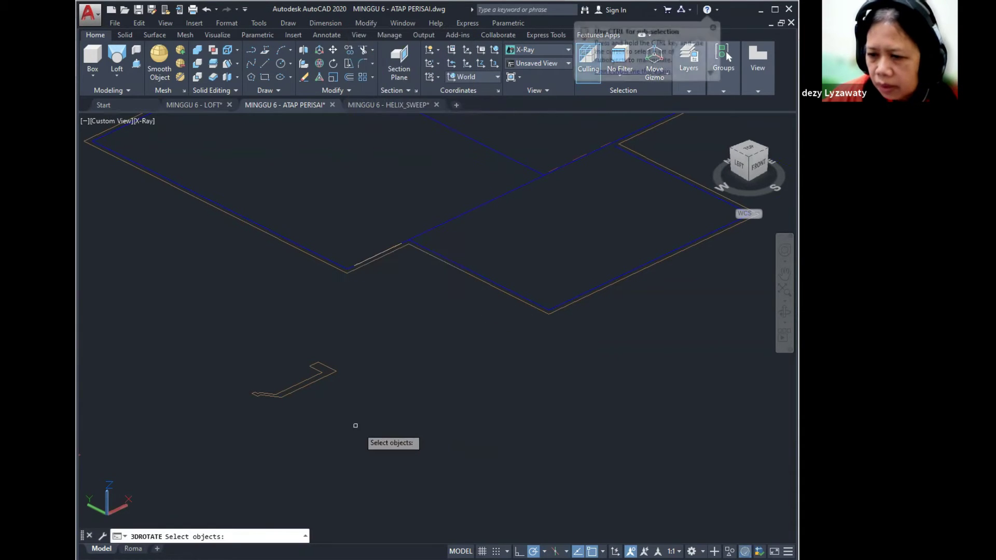
left_click(338, 370)
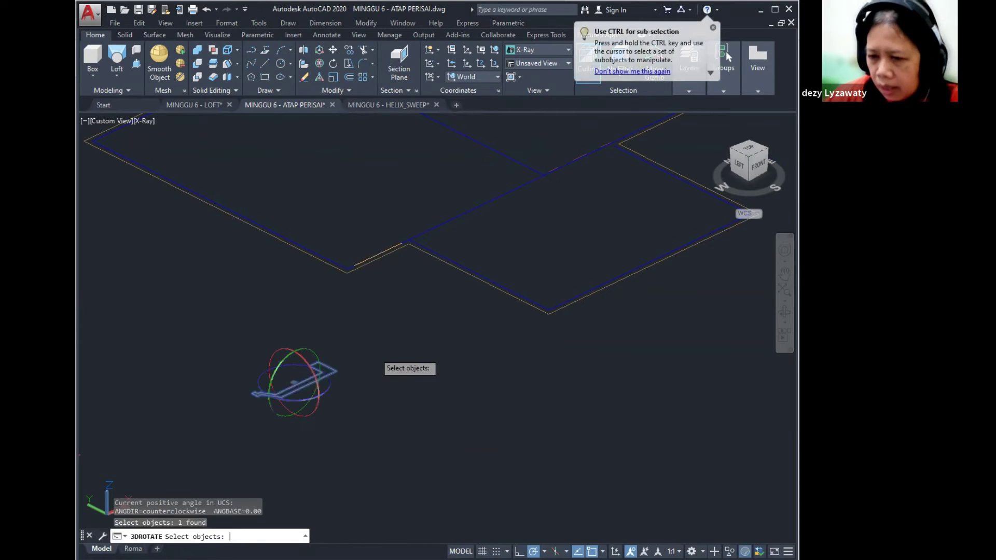
key("Return")
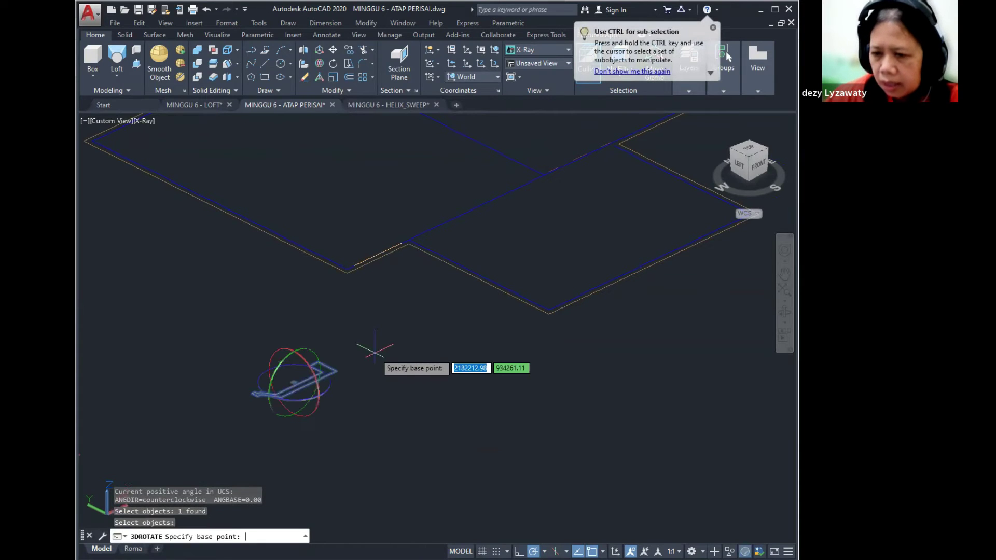
left_click(336, 370)
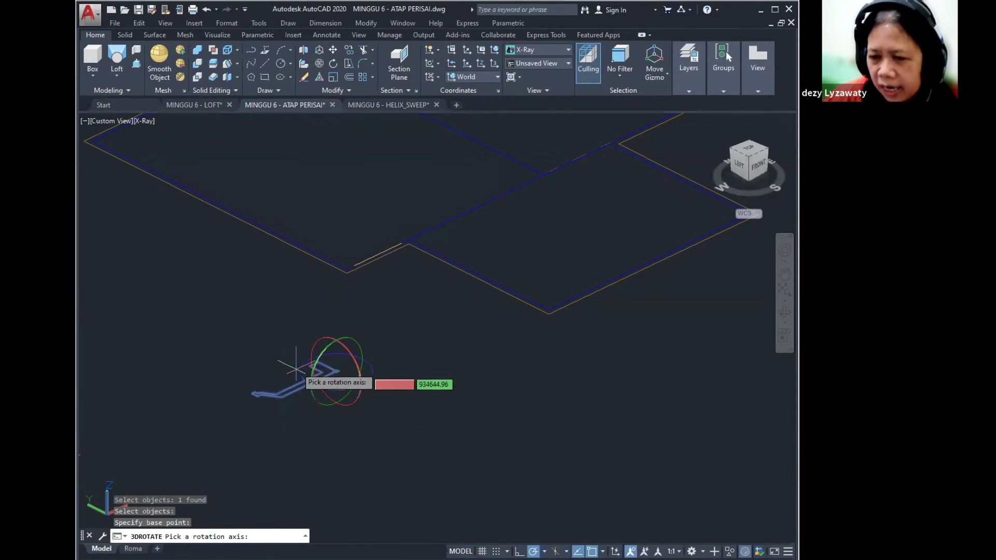
left_click(347, 349)
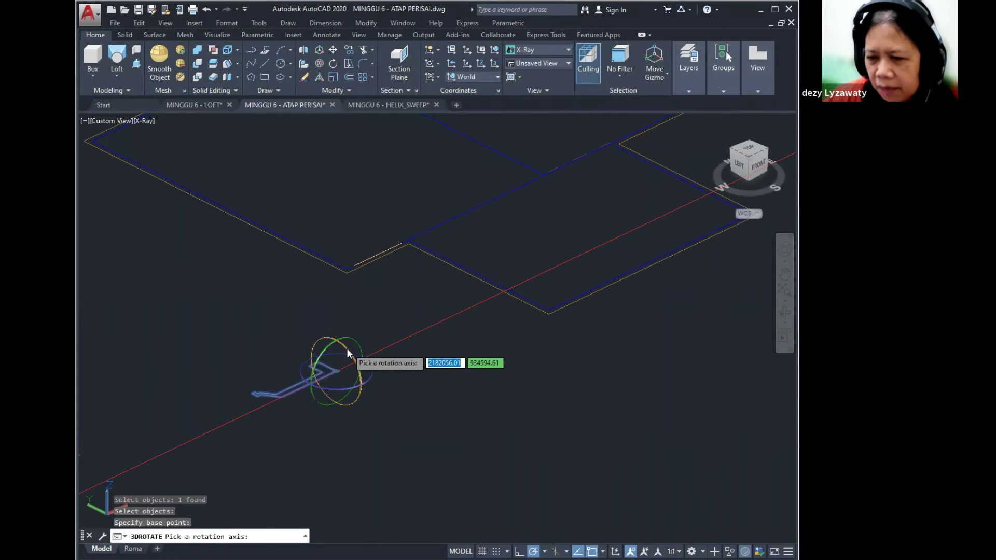
left_click(347, 350)
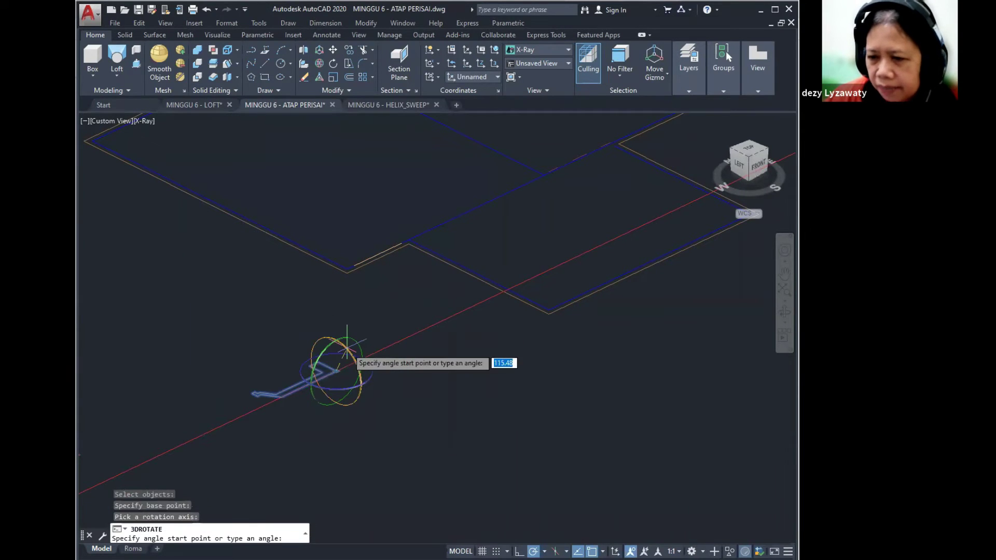
left_click(237, 322)
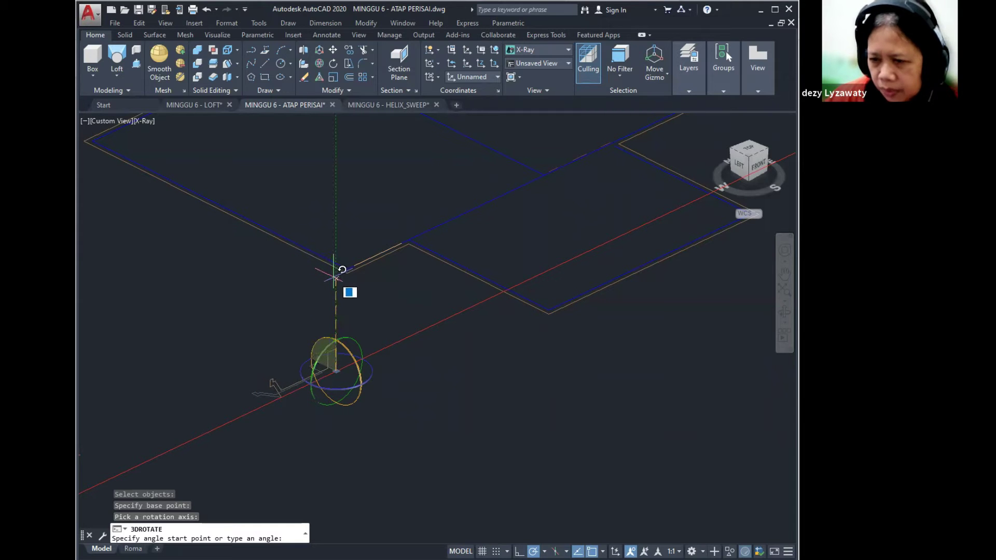
key("Escape")
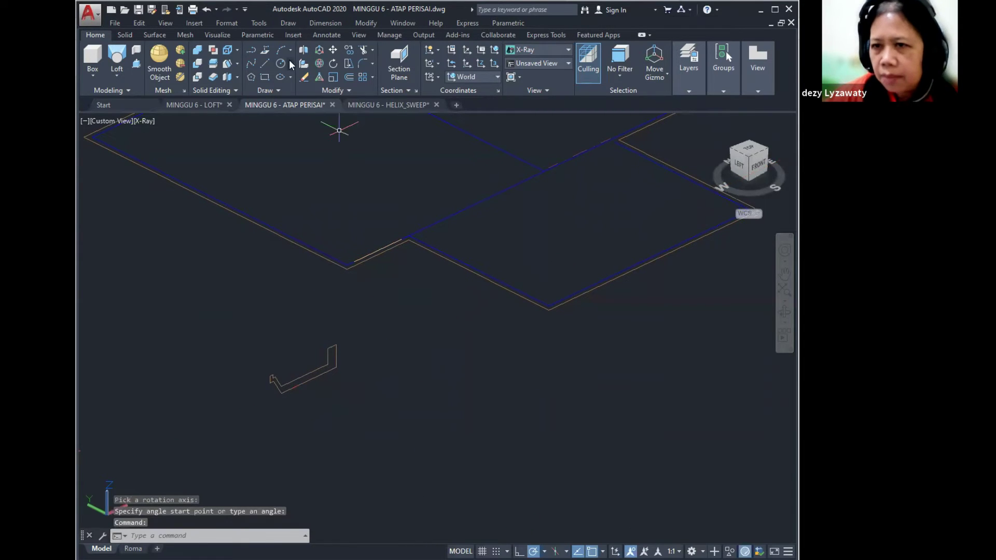
Rotate the upright lisplank profile 90 degrees in plan about its lower corner, so it is perpendicular to the front room's outer wall.
left_click(333, 63)
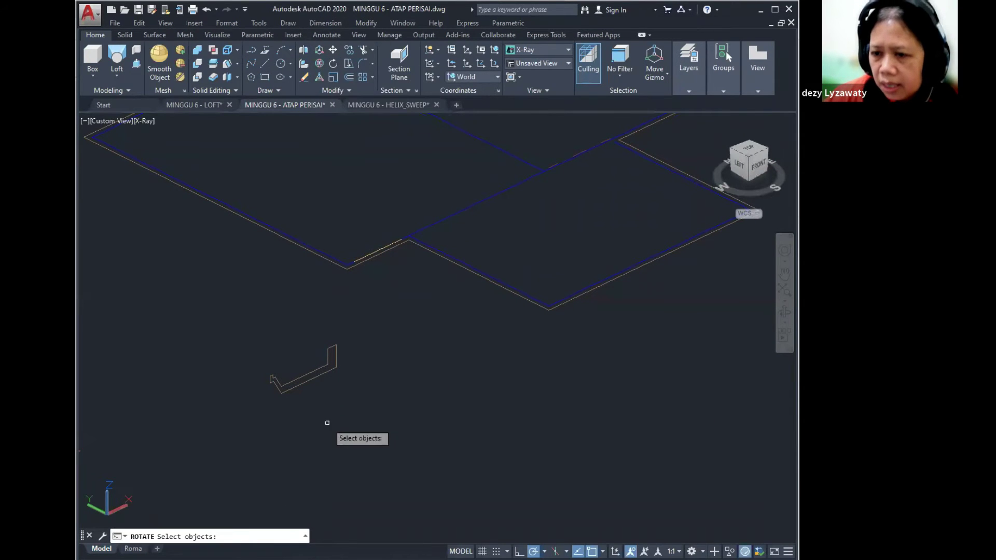
left_click(311, 376)
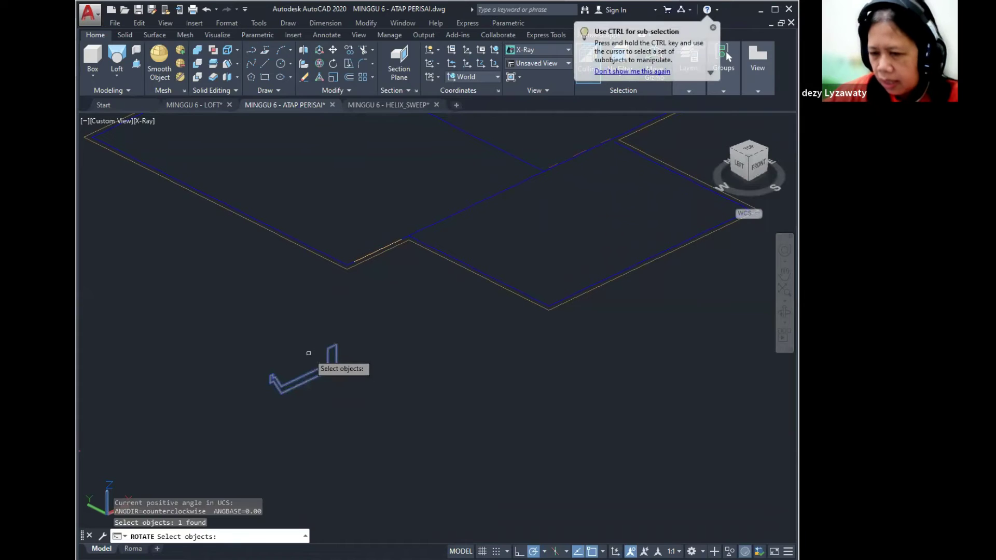
key("Return")
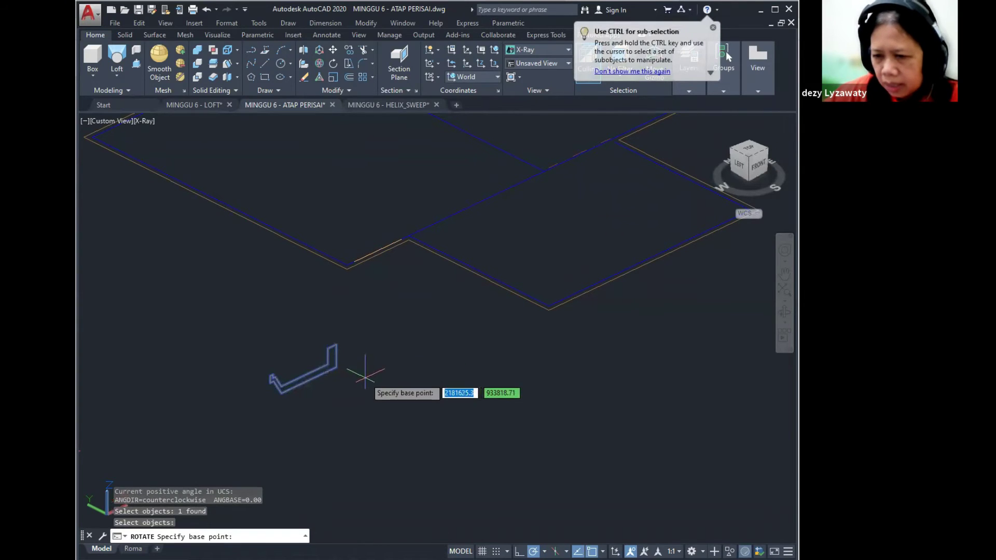
left_click(335, 366)
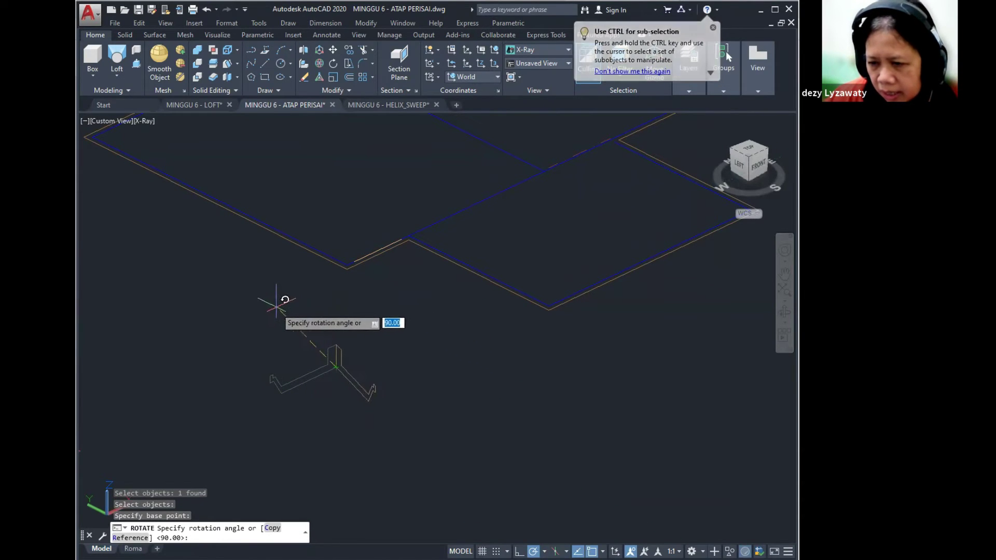
left_click(257, 327)
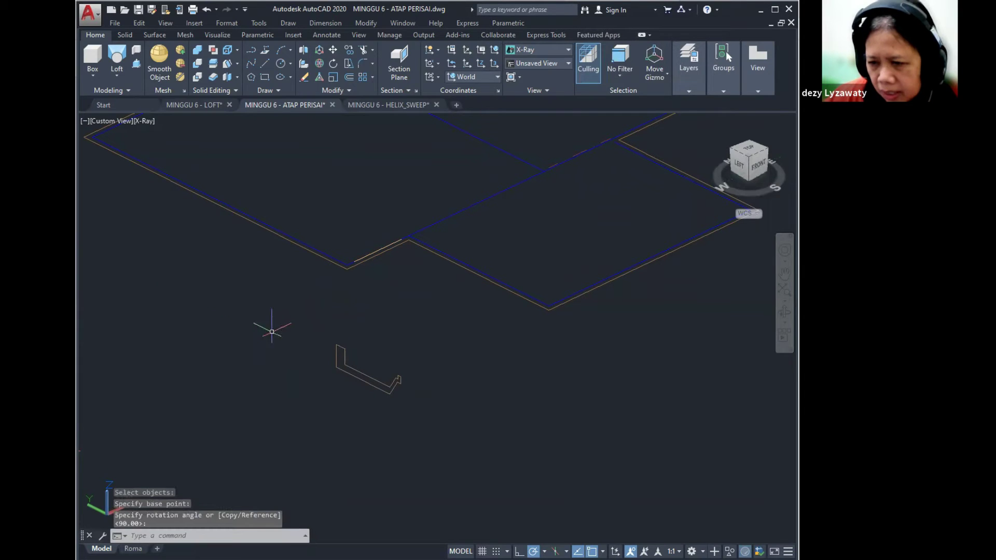
Move the lisplank profile by its lower corner onto the midpoint of the front room's outer wall polyline segment.
middle_click_drag(395, 389, 323, 382, "shift")
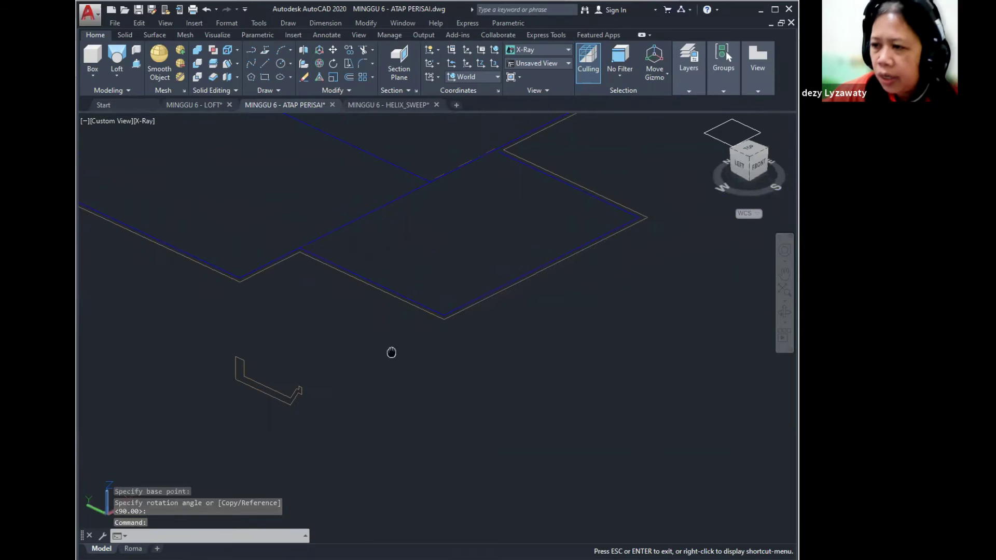
left_click(333, 50)
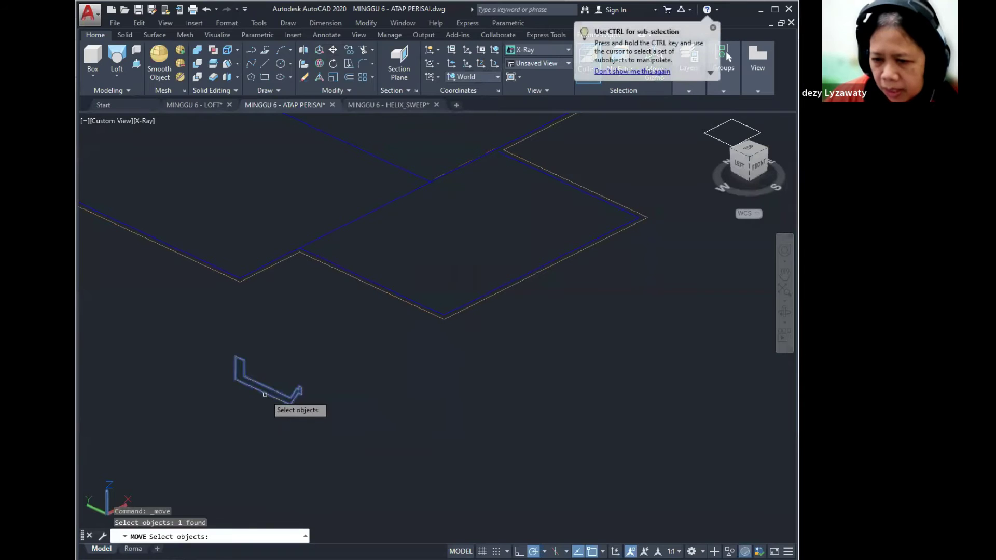
key("Return")
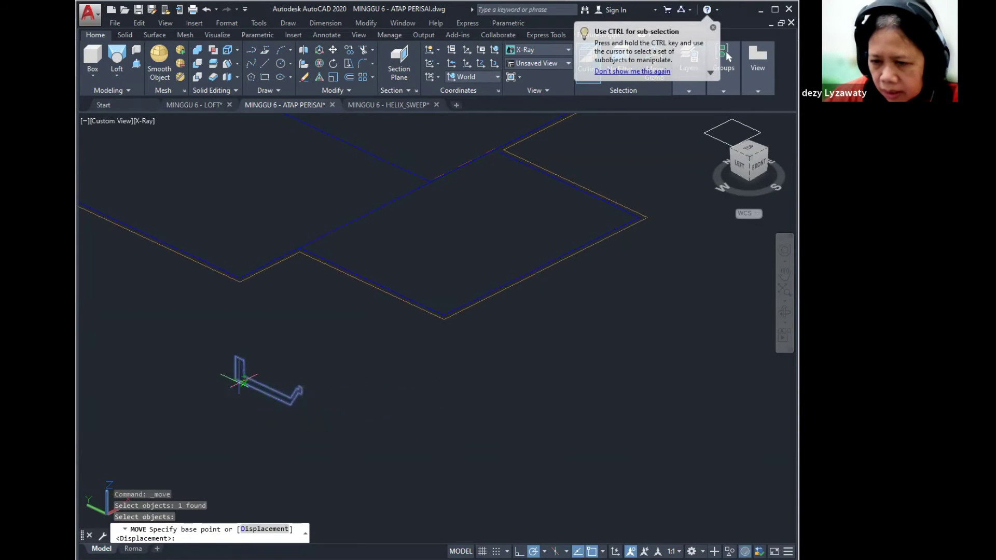
left_click(236, 374)
scroll(573, 225, "up", 3)
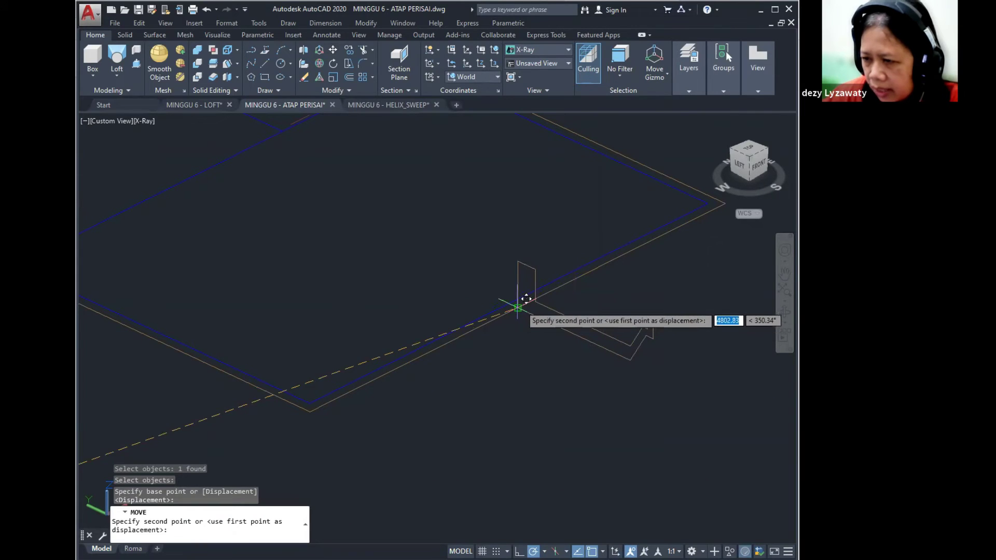
left_click(521, 305)
scroll(552, 306, "up", 3)
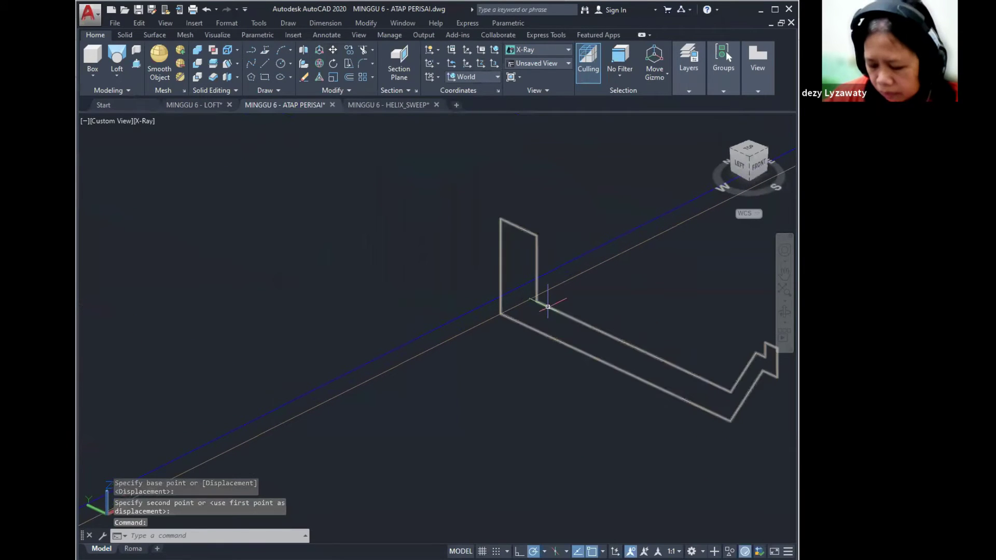
key("Return")
scroll(607, 307, "down", 4)
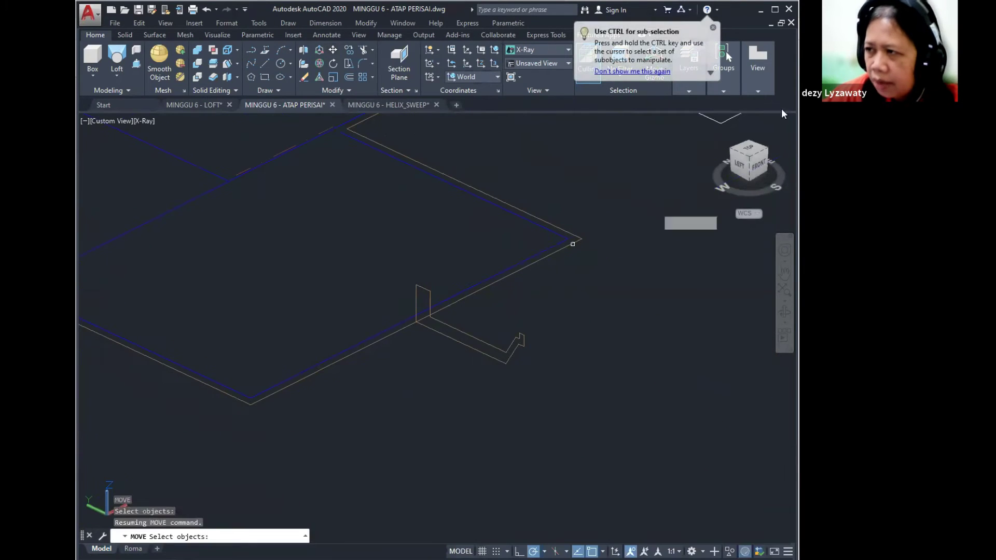
key("Escape")
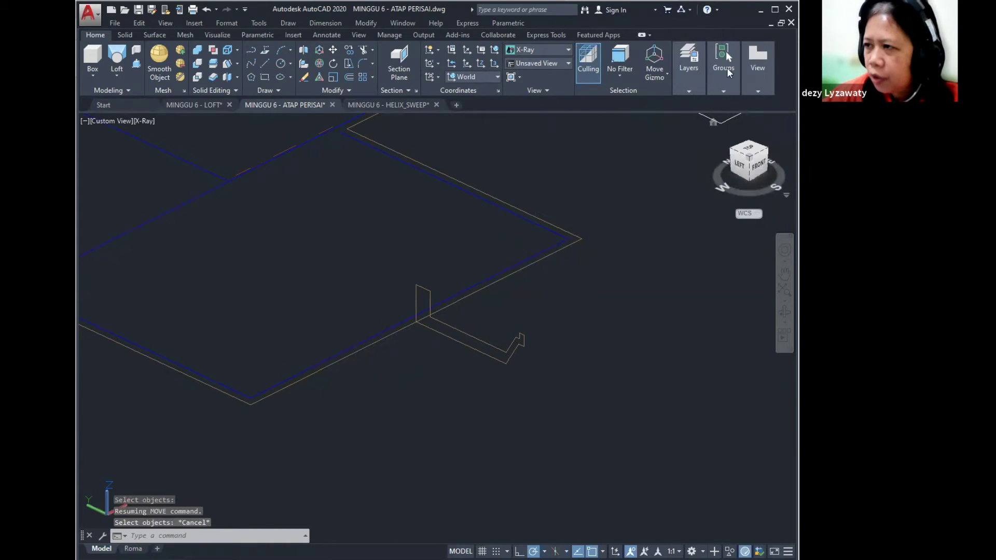
Turn on the DINDING layer so the wall outlines are displayed around the lisplank profile.
mouse_move(693, 89)
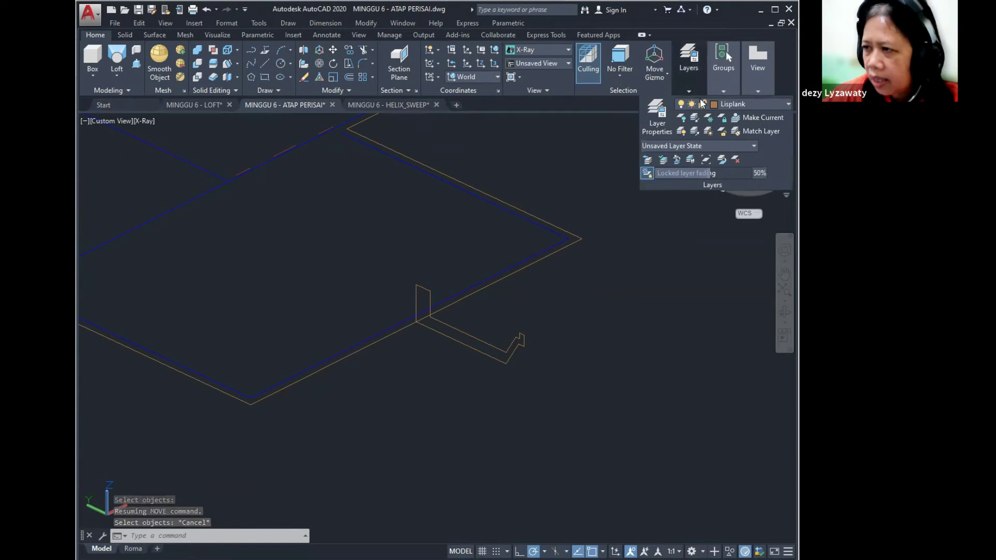
left_click(721, 102)
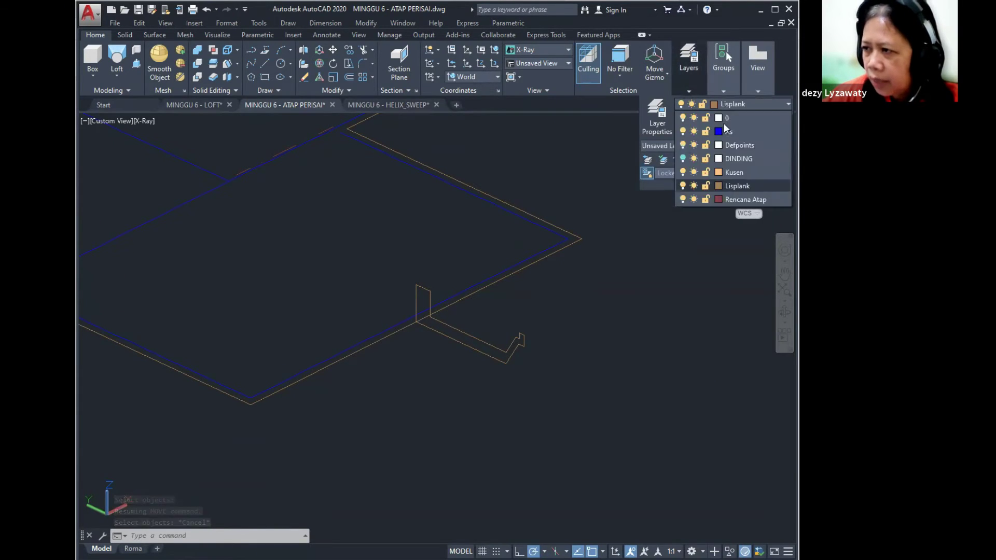
left_click(683, 158)
scroll(474, 324, "up", 5)
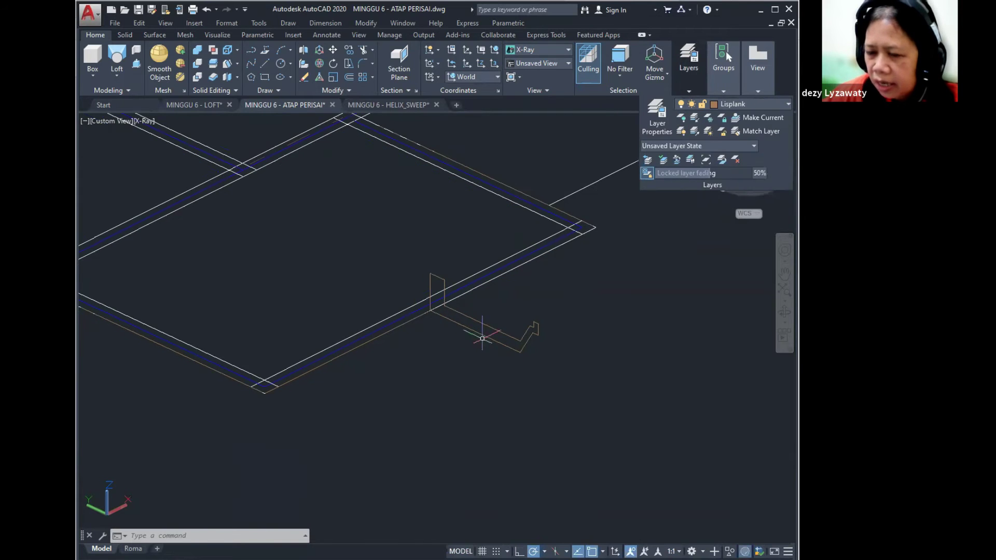
Move the lisplank profile by its lower inner corner from the outer wall line onto the inner wall line.
type("m")
key("Return")
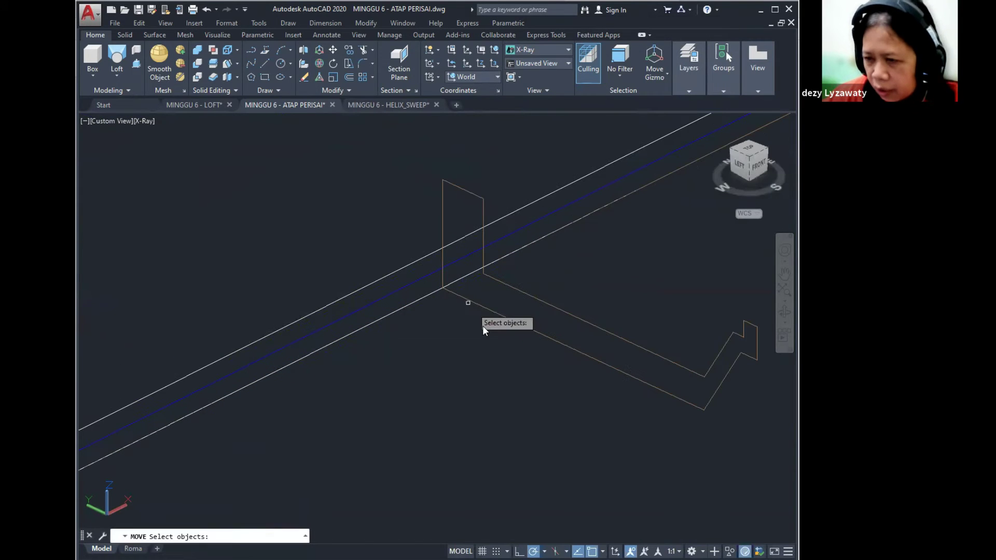
left_click(455, 293)
left_click(441, 303)
key("Return")
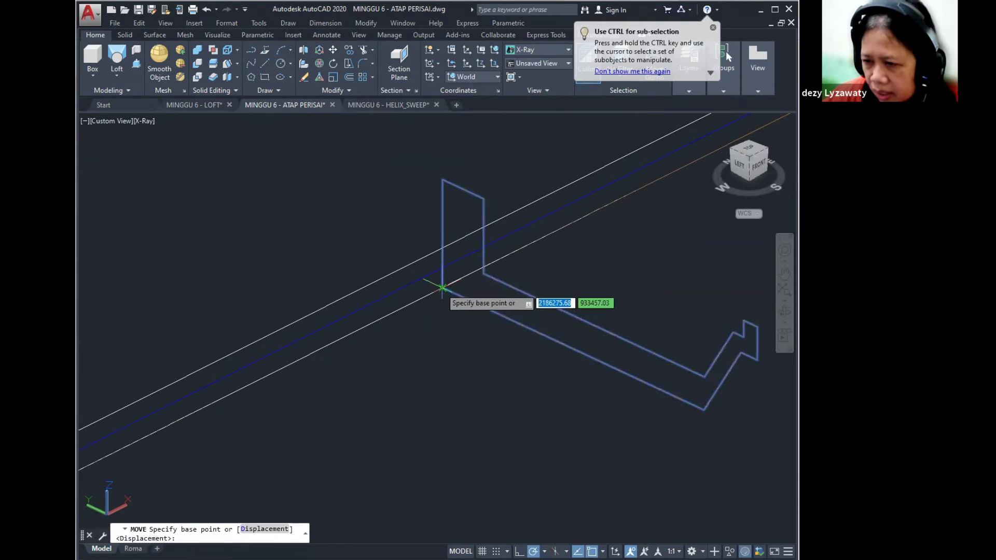
left_click(442, 287)
left_click(413, 259)
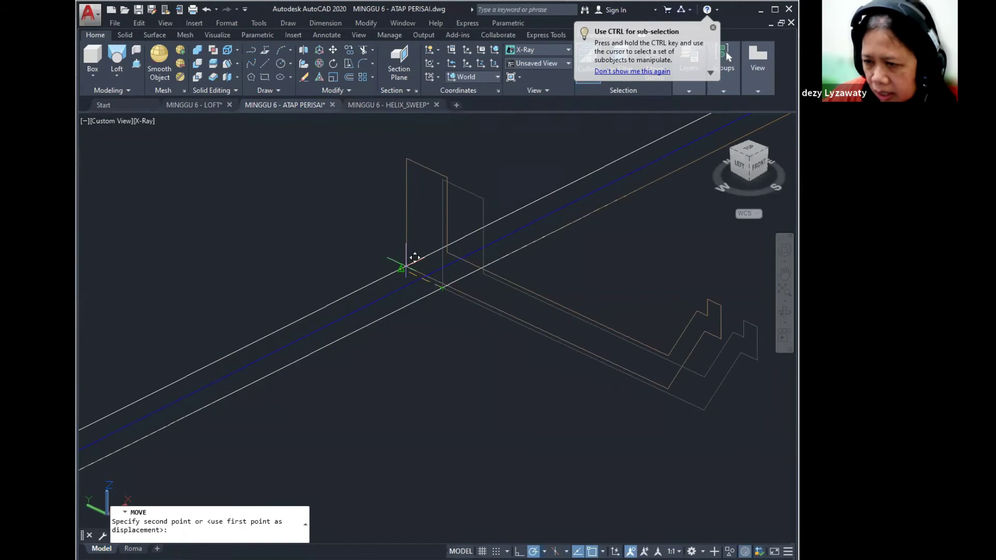
scroll(507, 336, "down", 3)
scroll(486, 308, "down", 2)
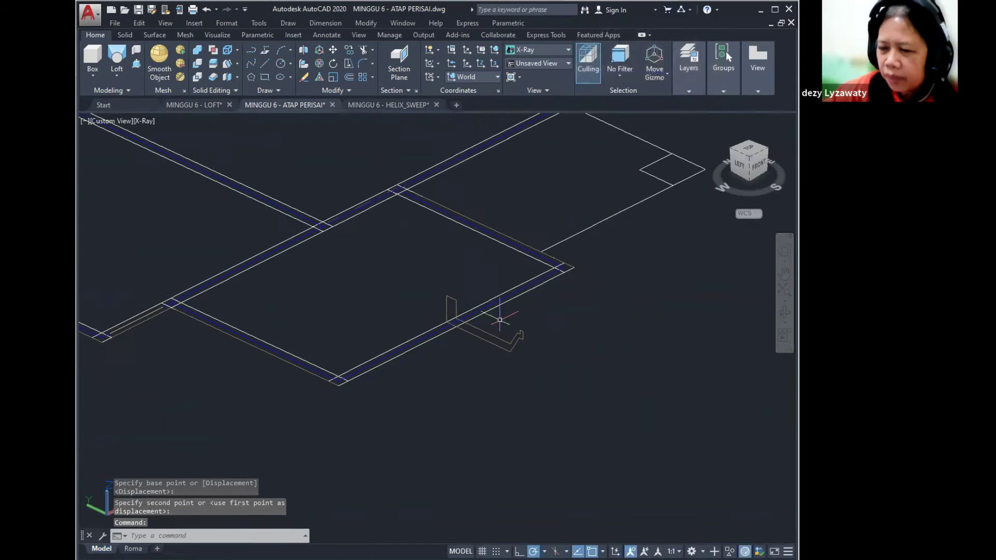
middle_click_drag(467, 306, 536, 342, "shift")
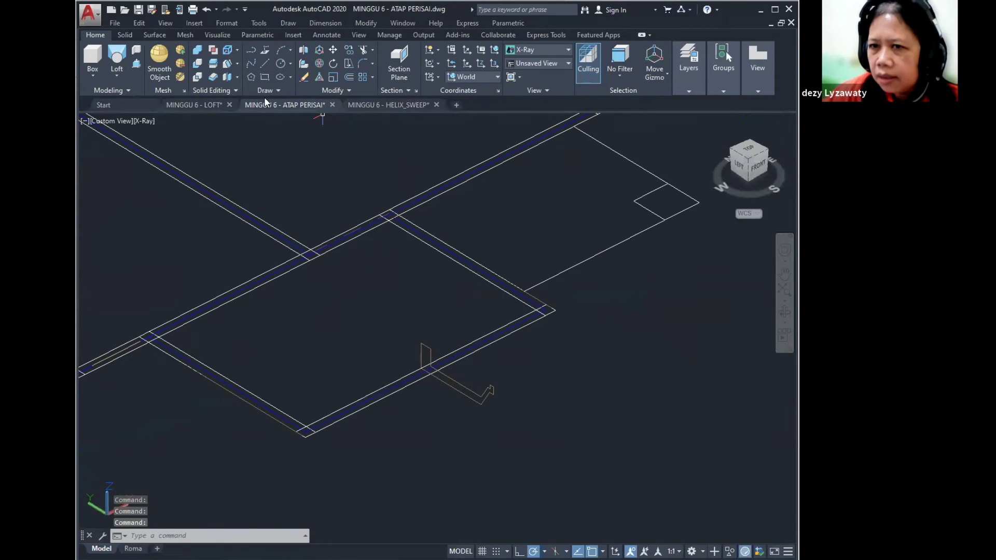
left_click(118, 77)
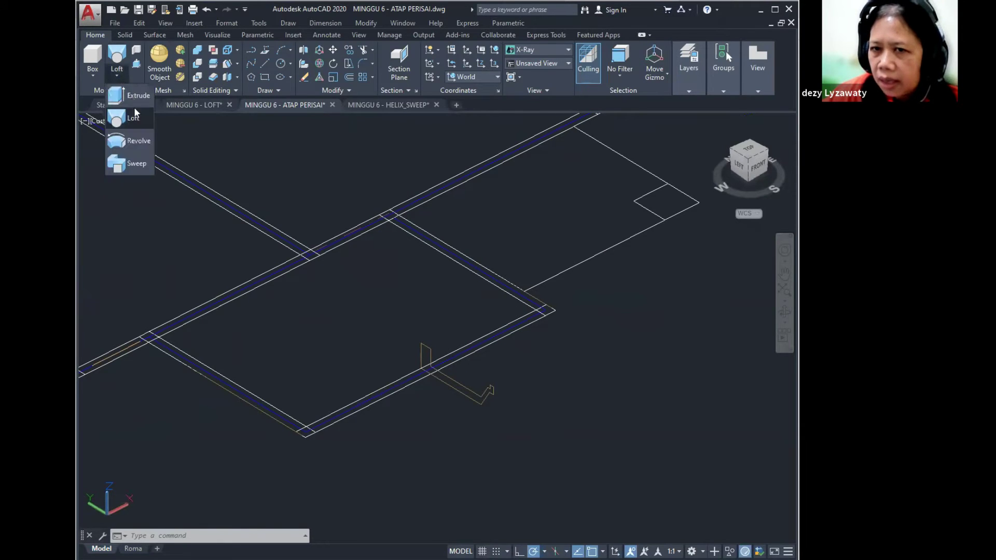
left_click(138, 103)
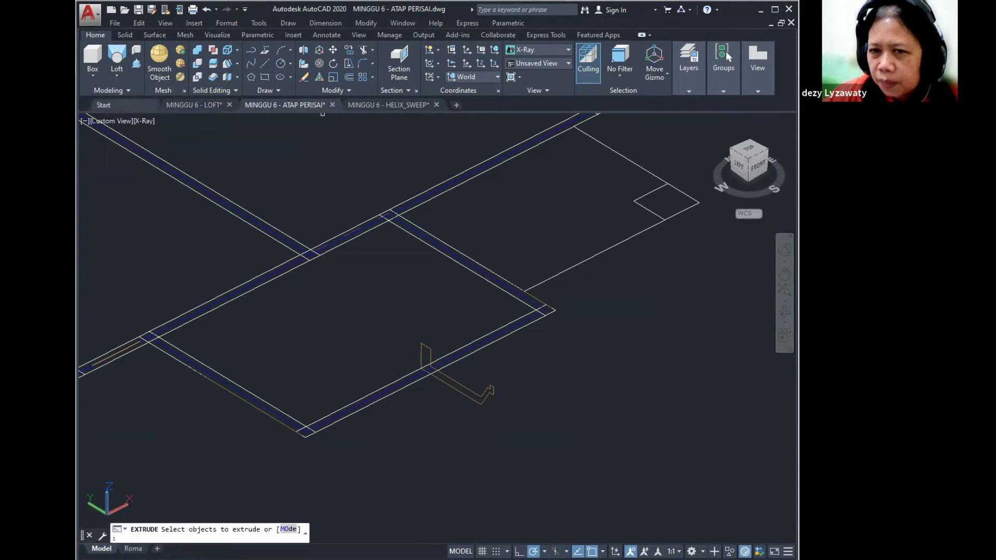
left_click(485, 397)
key("Return")
type("p")
key("Return")
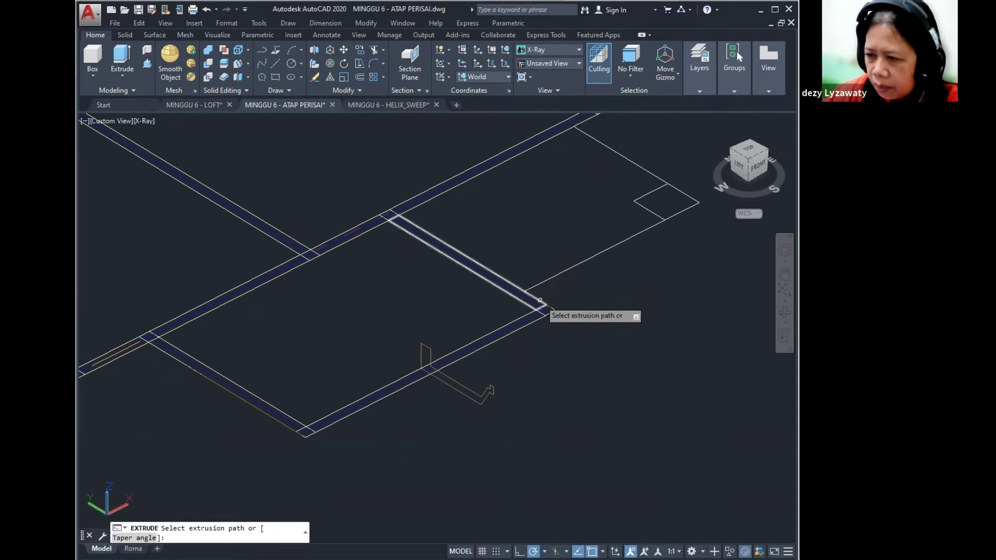
left_click(521, 327)
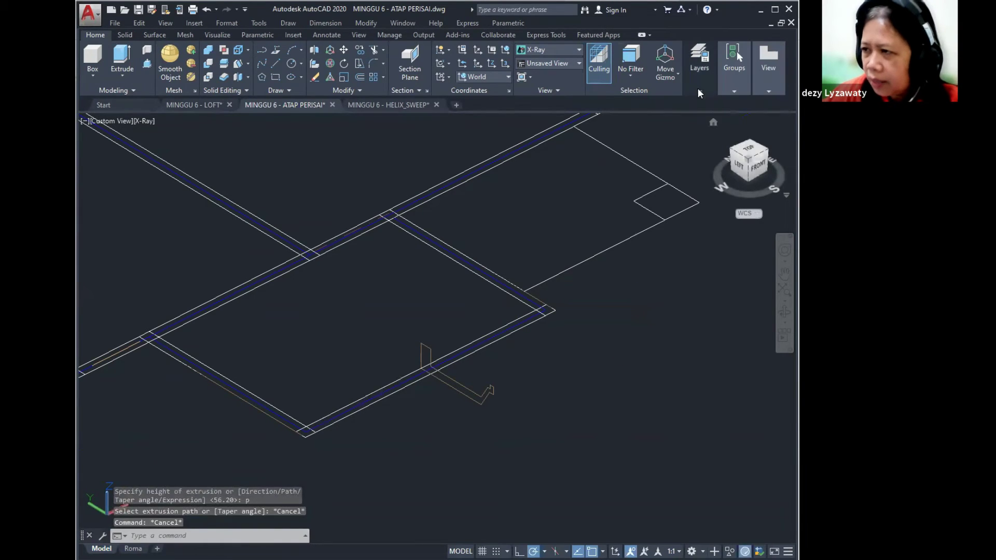
Turn off the DINDING layer by picking one of its wall outlines.
left_click(698, 88)
left_click(684, 114)
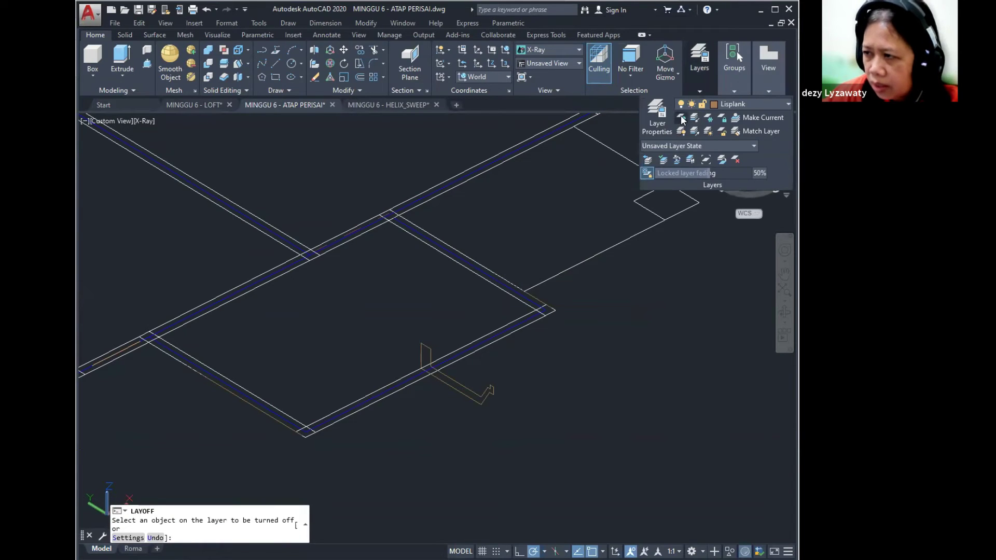
left_click(528, 306)
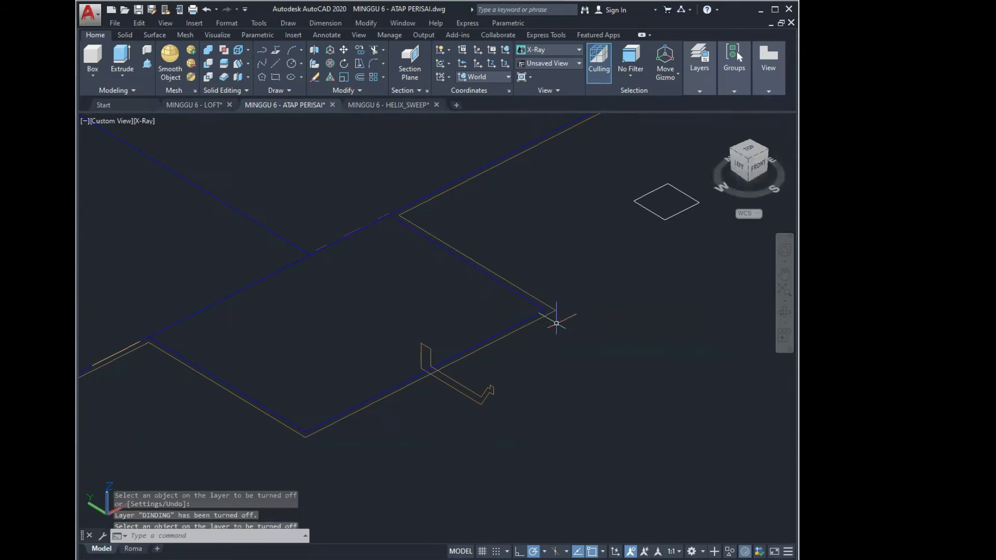
key("Escape")
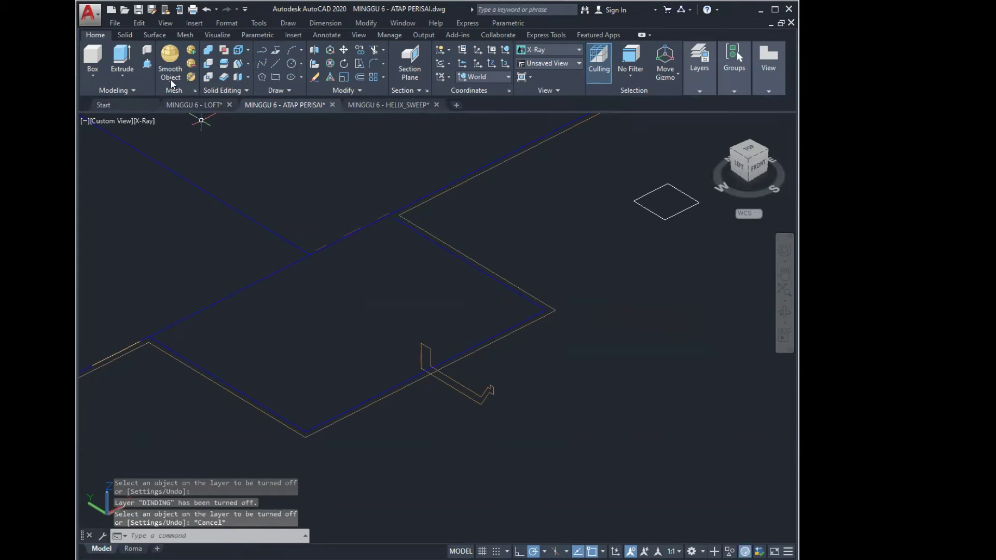
Extrude the lisplank profile with the Path option along the closed outline around the building.
left_click(121, 68)
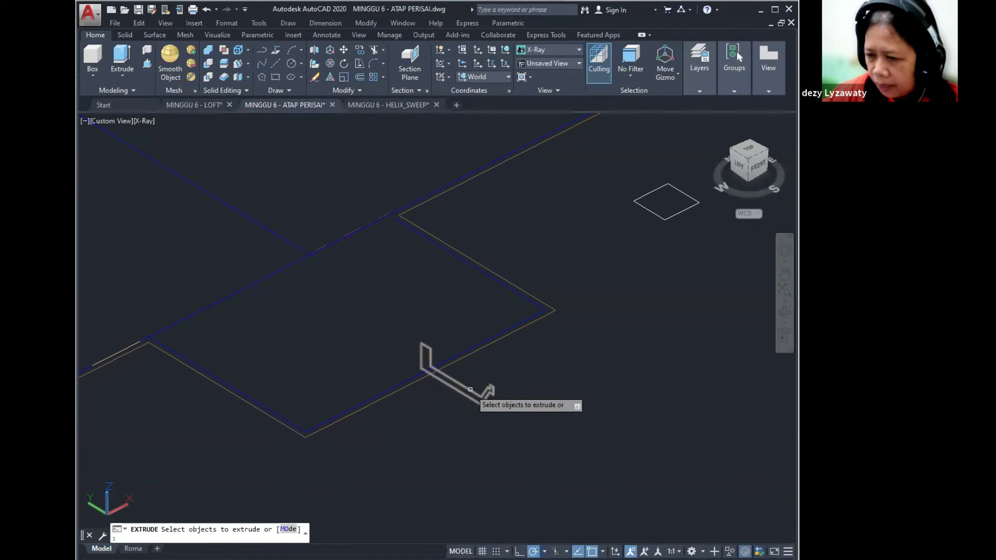
left_click(477, 386)
key("Return")
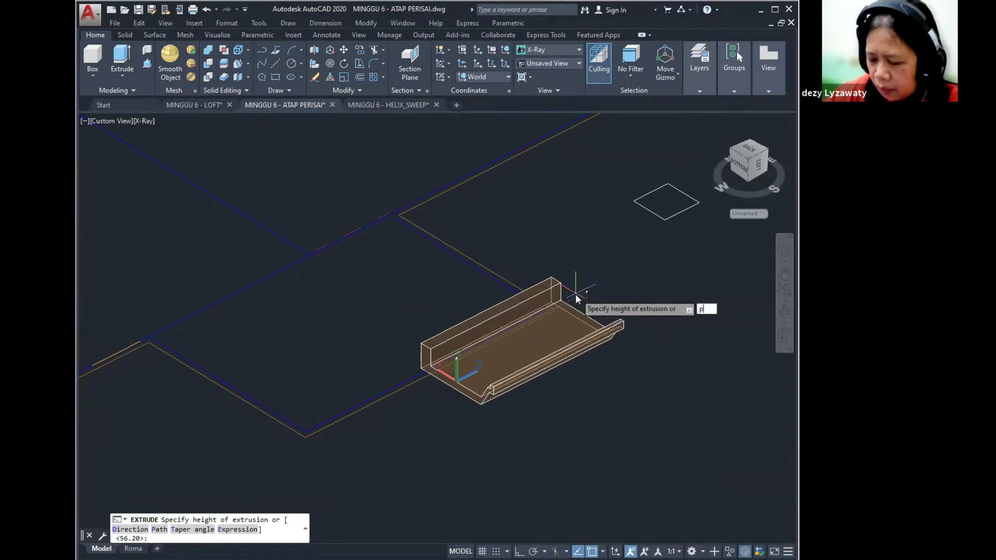
key("Return")
left_click(517, 283)
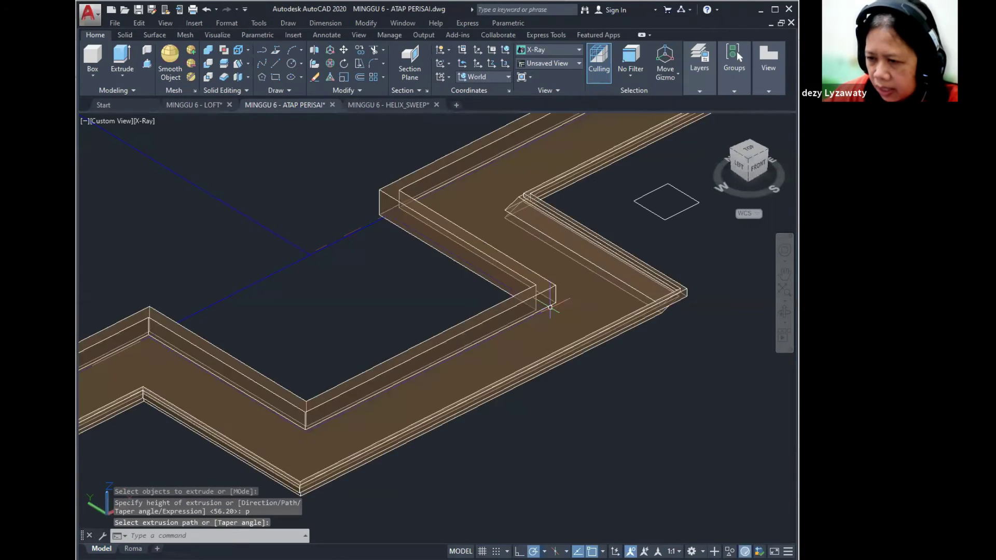
Check the extruded lisplank from all around and turn the DINDING layer back on.
scroll(476, 393, "down", 3)
middle_click_drag(477, 392, 502, 325, "shift")
scroll(467, 374, "up", 2)
key("Escape")
scroll(521, 344, "down", 3)
scroll(520, 344, "up", 3)
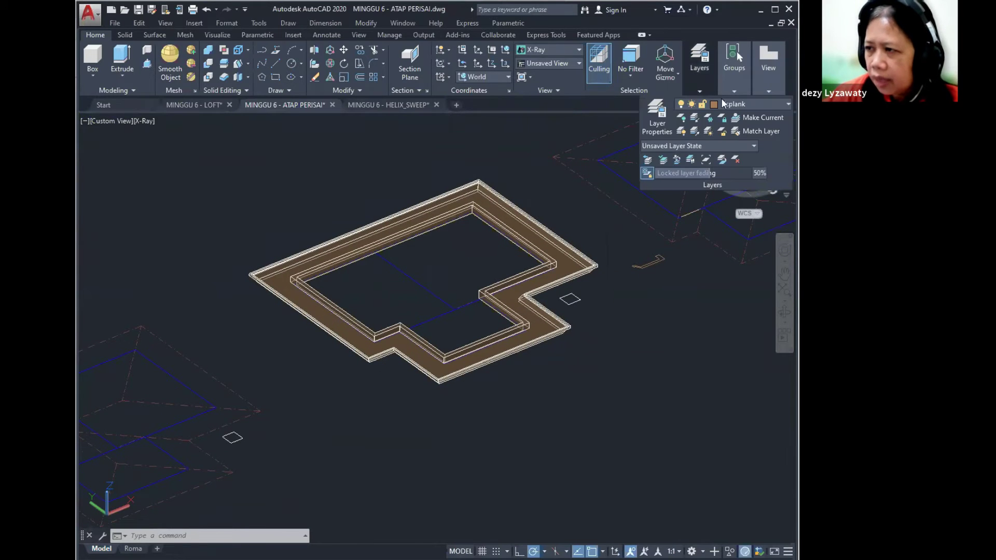
left_click(733, 104)
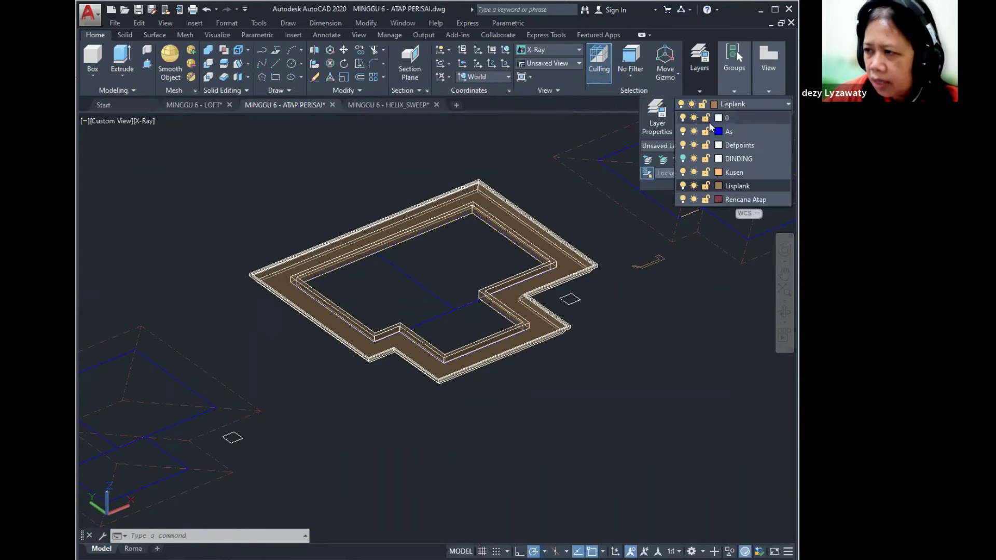
left_click(684, 157)
left_click(502, 159)
Examine the extruded lisplank, the wall solids and the roof plan laid out beside each other.
scroll(501, 160, "down", 4)
mouse_move(495, 172)
middle_mouse_down()
mouse_move(459, 271)
mouse_move(453, 240)
mouse_move(465, 242)
middle_mouse_up()
scroll(460, 271, "up", 3)
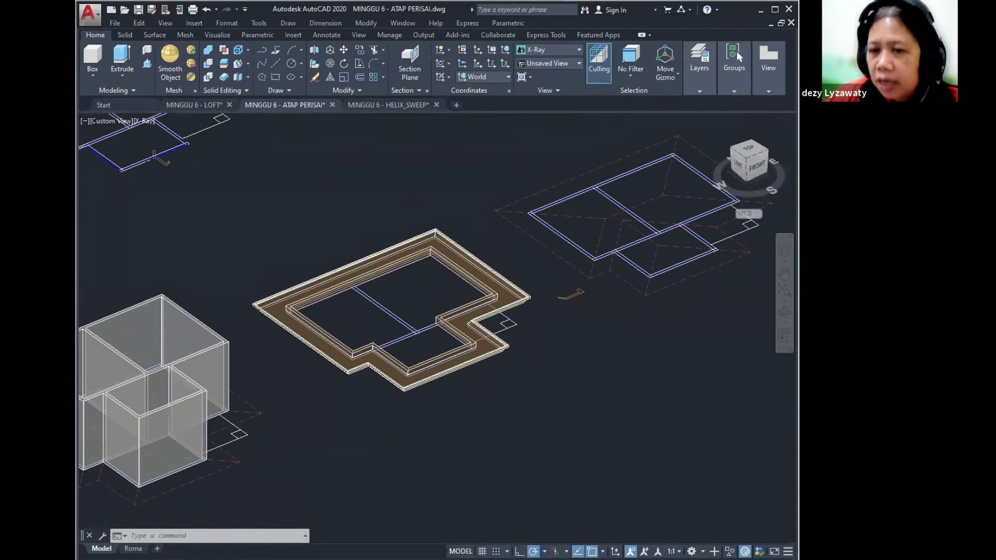
scroll(406, 312, "down", 3)
scroll(406, 312, "up", 4)
mouse_move(406, 311)
left_mouse_down()
mouse_move(356, 378)
mouse_move(276, 422)
left_mouse_up()
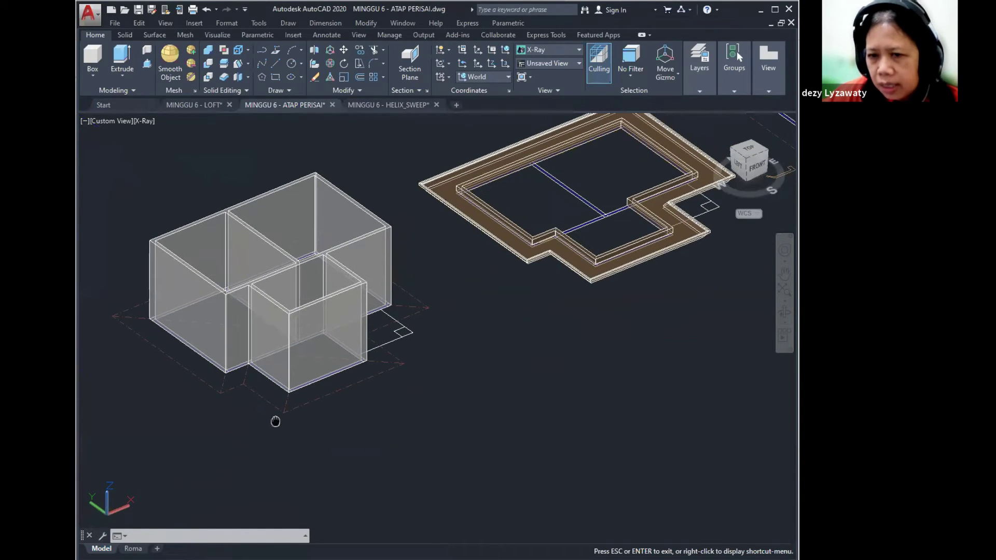
scroll(367, 344, "down", 2)
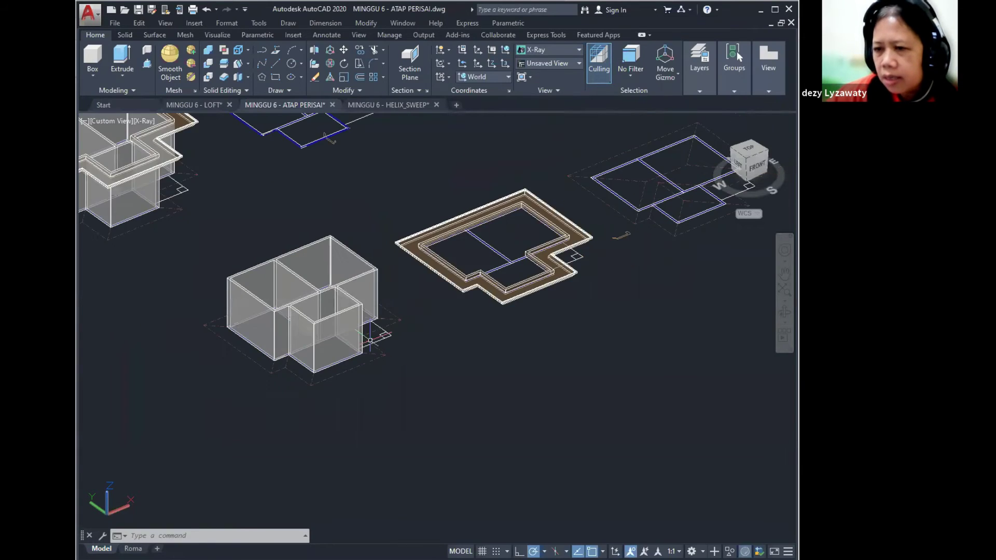
left_click_drag(391, 306, 384, 349)
key("Escape")
middle_click_drag(334, 256, 318, 295)
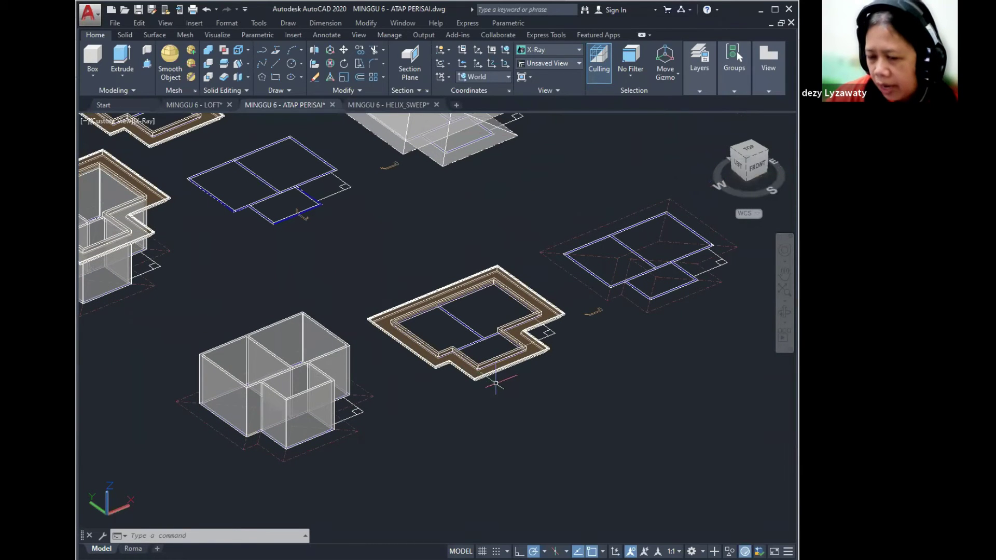
type("p")
key("Return")
mouse_move(416, 393)
left_mouse_down()
mouse_move(496, 338)
mouse_move(445, 373)
mouse_move(415, 369)
left_mouse_up()
key("Escape")
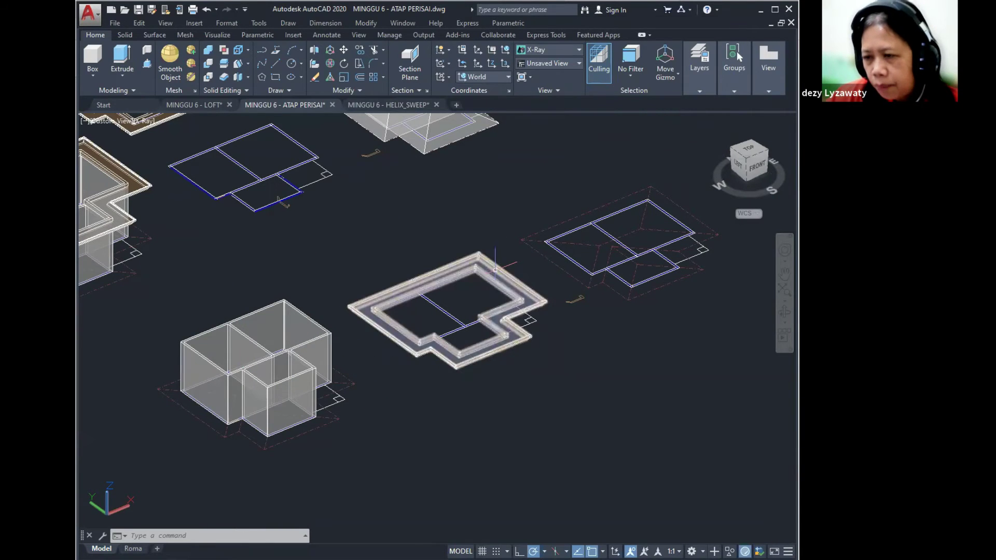
middle_click_drag(567, 292, 552, 310)
mouse_move(552, 310)
left_mouse_down()
mouse_move(530, 317)
mouse_move(541, 310)
left_mouse_up()
key("Escape")
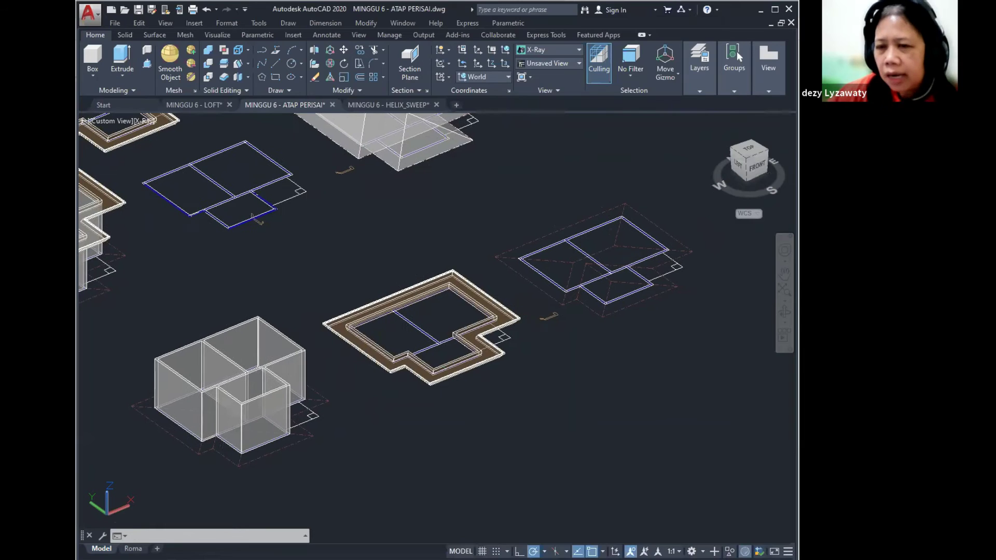
key("Return")
mouse_move(537, 353)
left_mouse_down()
mouse_move(491, 358)
mouse_move(509, 333)
mouse_move(490, 339)
left_mouse_up()
key("Escape")
key("Escape")
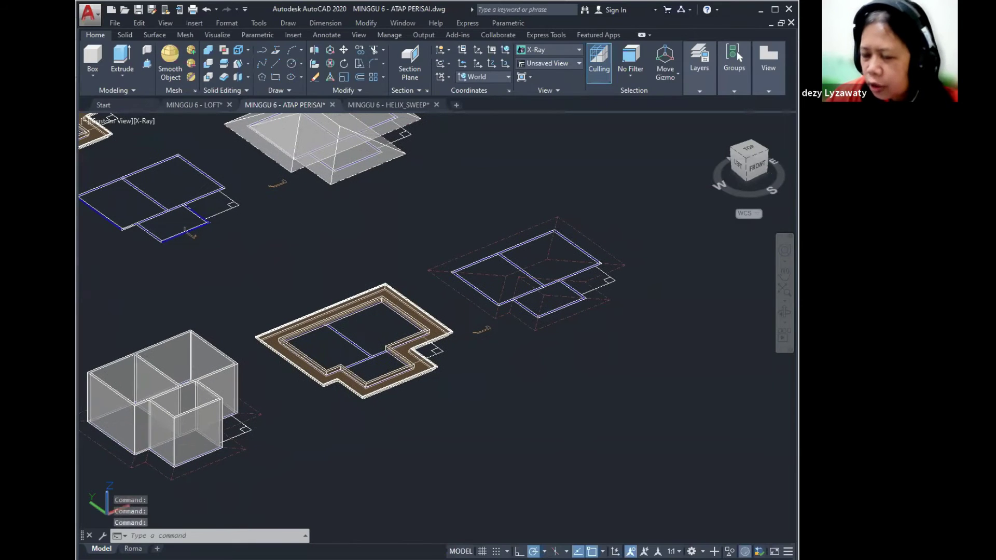
left_click(590, 311)
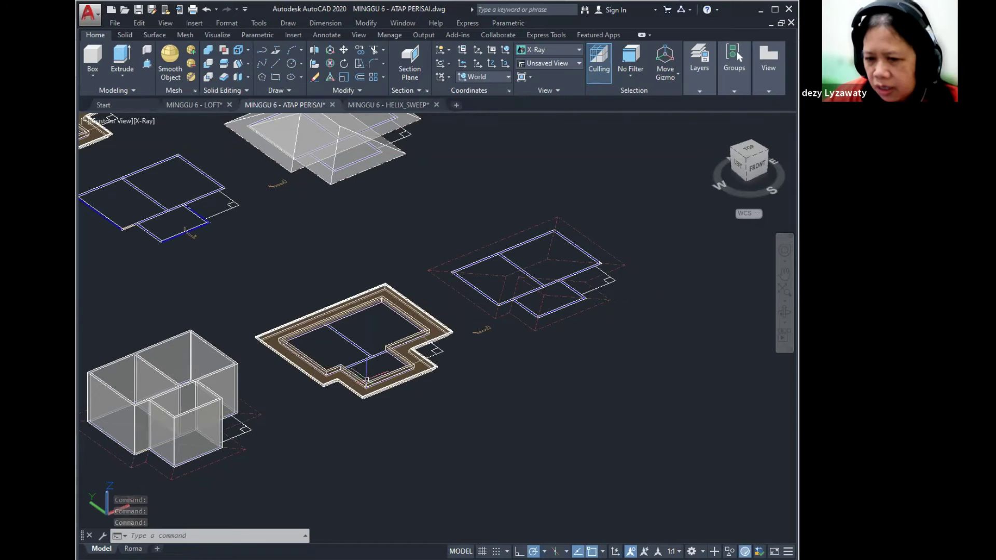
left_click(589, 291)
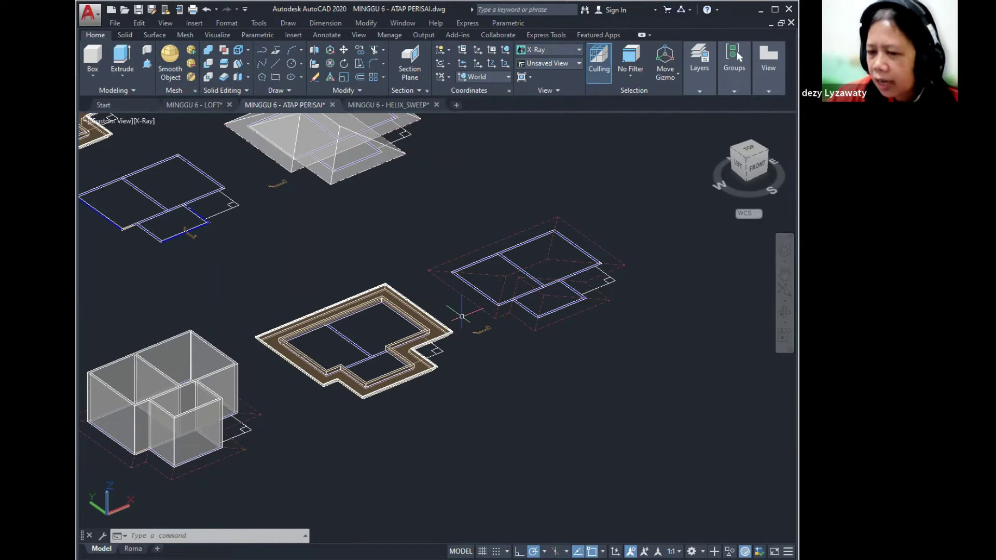
mouse_move(242, 423)
middle_mouse_down()
mouse_move(333, 372)
mouse_move(372, 333)
middle_mouse_up()
key("Escape")
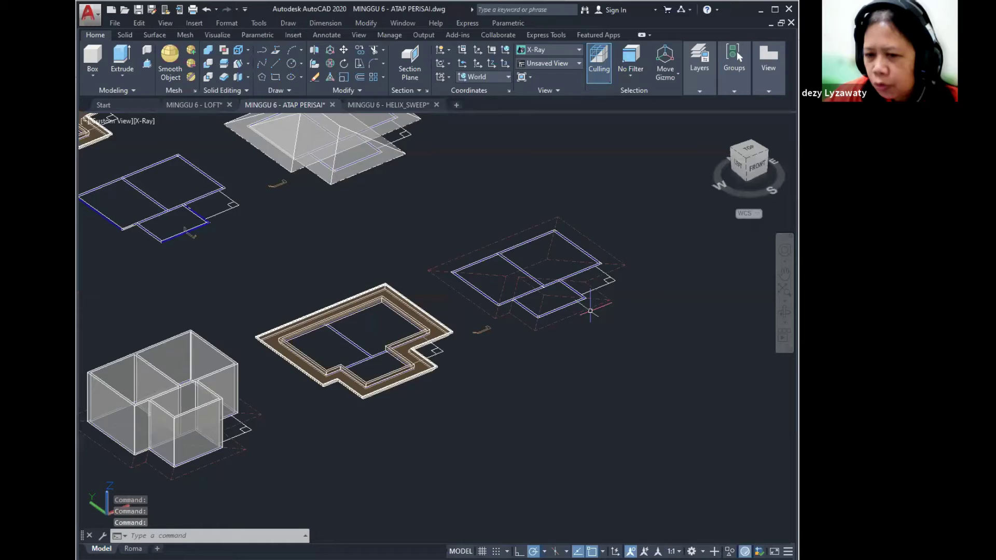
mouse_move(412, 351)
middle_mouse_down()
mouse_move(522, 296)
mouse_move(343, 389)
middle_mouse_up()
key("Escape")
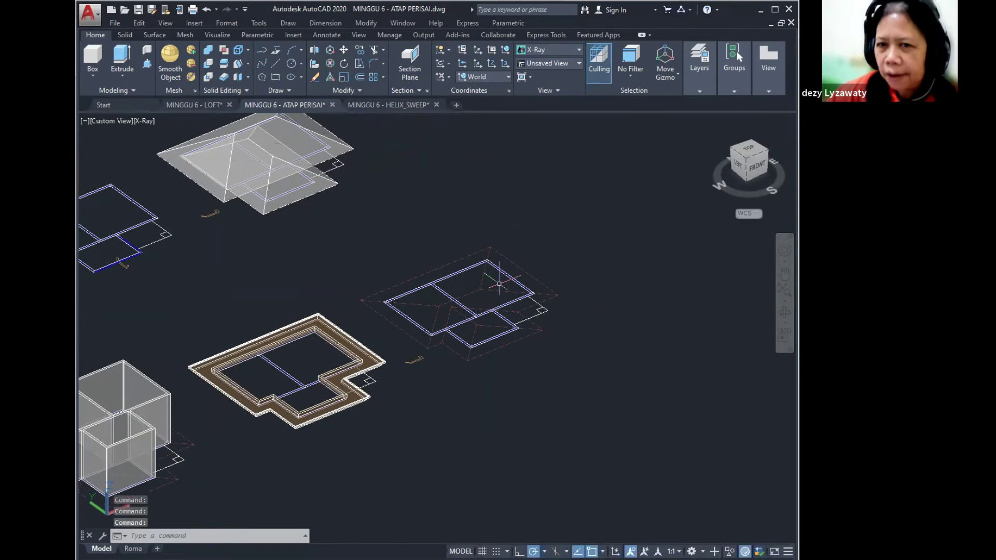
scroll(498, 284, "up", 3)
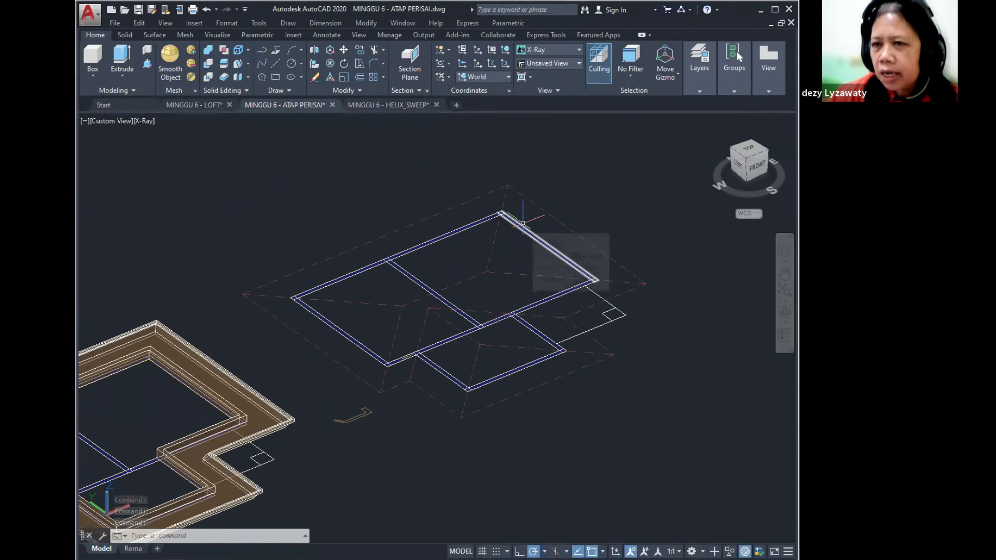
left_click(371, 26)
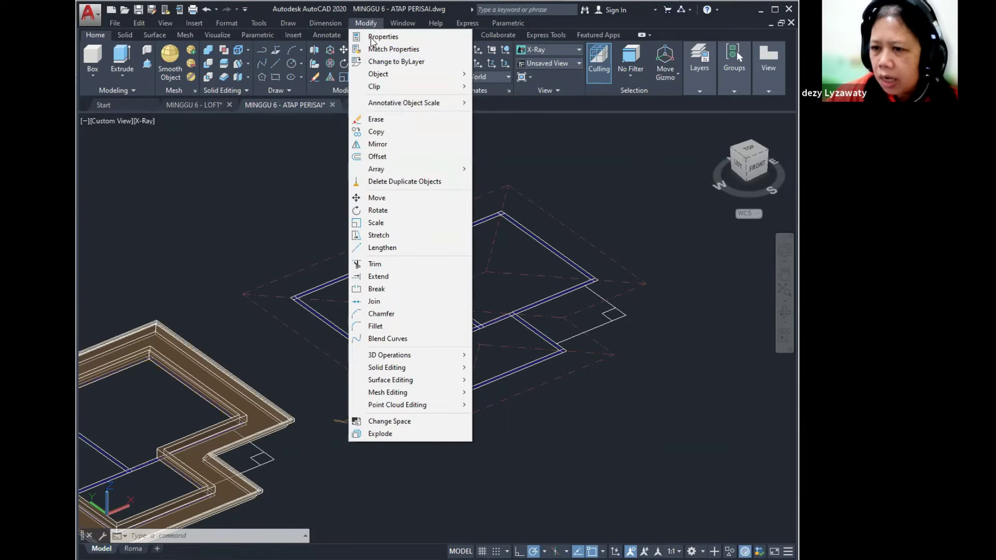
mouse_move(444, 372)
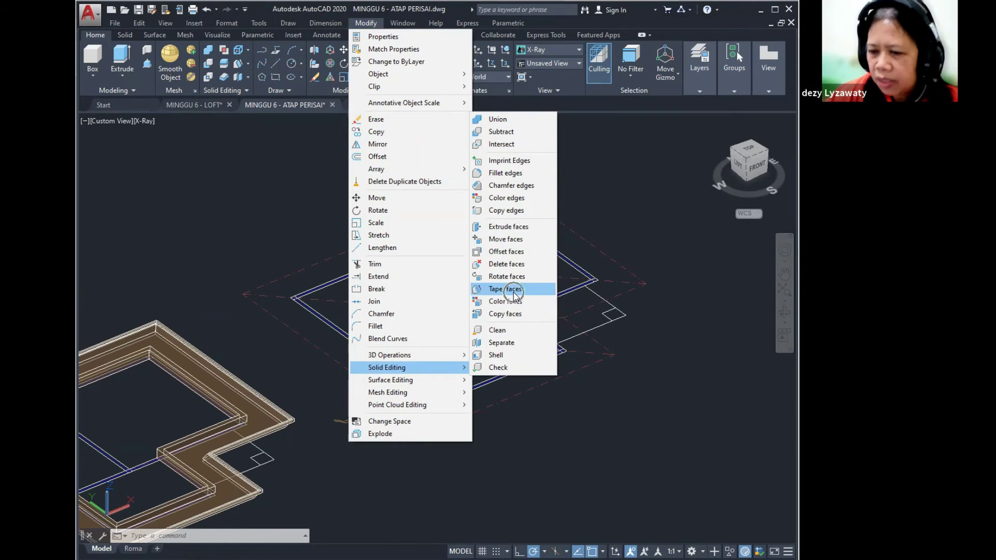
key("Escape")
key("Escape")
mouse_move(508, 296)
middle_mouse_down()
mouse_move(524, 282)
mouse_move(512, 296)
middle_mouse_up()
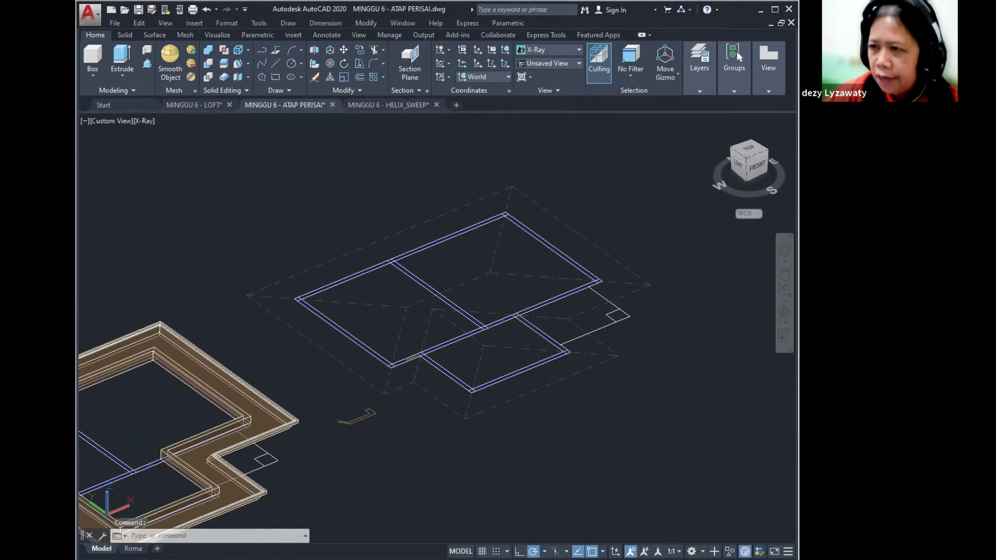
middle_click_drag(573, 324, 566, 313)
left_click(570, 49)
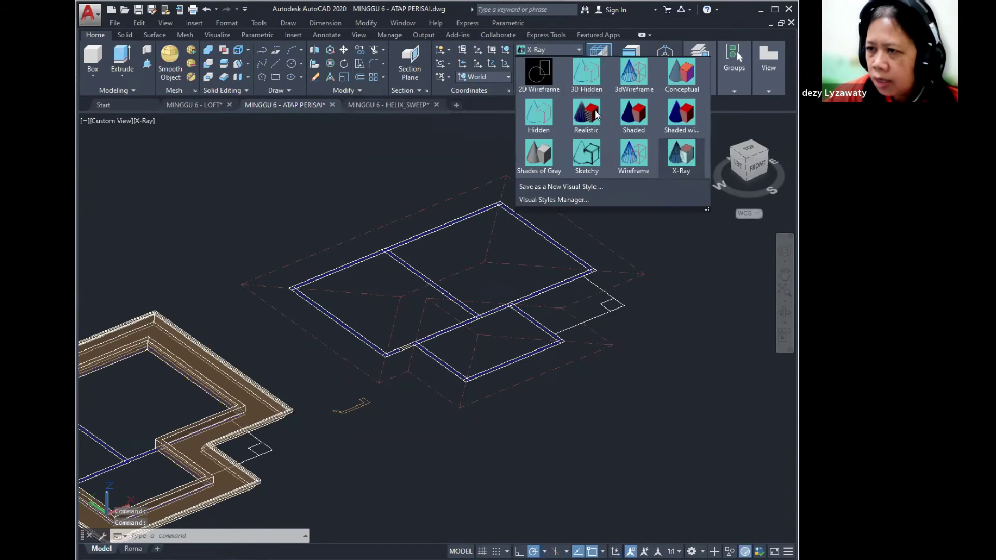
middle_click_drag(568, 306, 546, 327)
Create a solid box over the main roof rectangle, corner to opposite corner, with a height of about 4793.
left_click(92, 76)
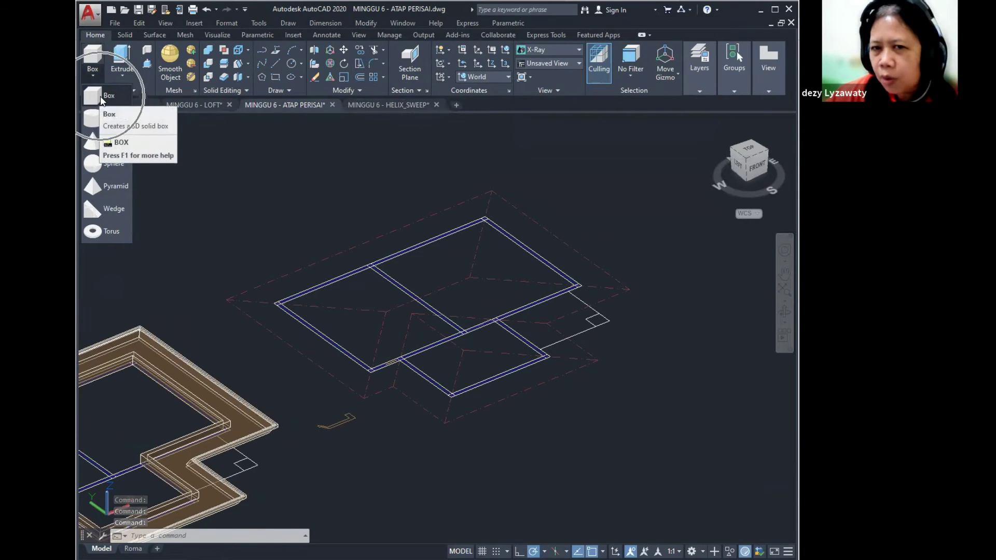
left_click(103, 96)
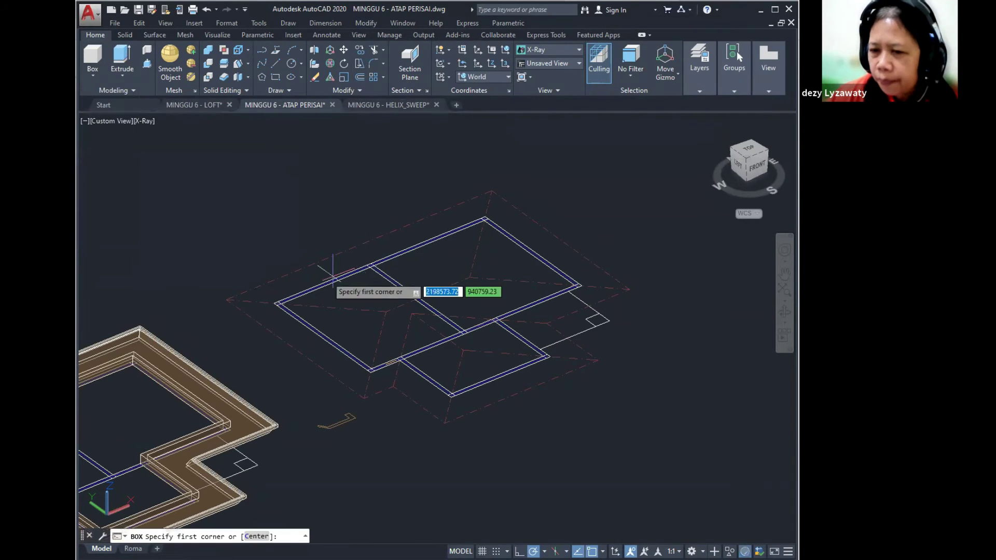
left_click(227, 300)
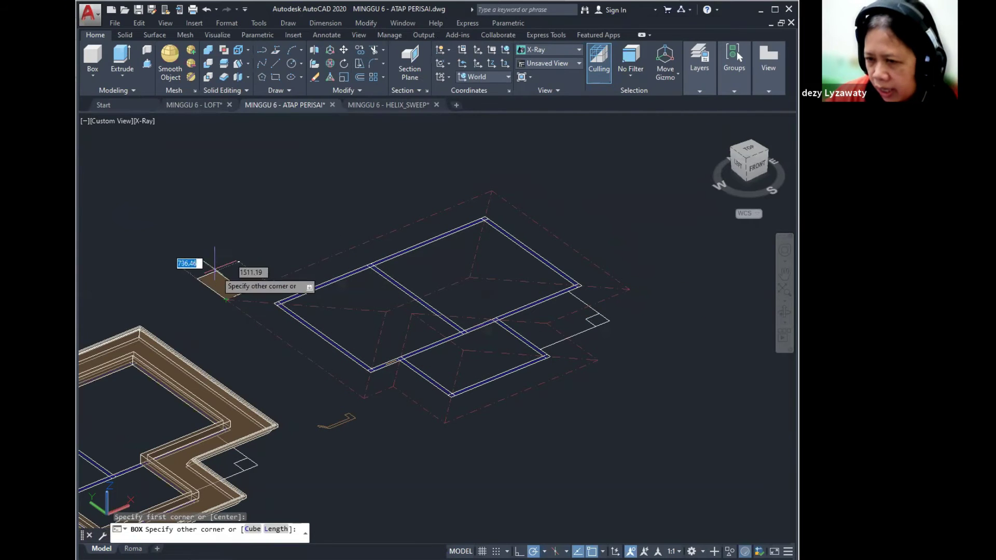
left_click(629, 289)
middle_click_drag(628, 191, 614, 229)
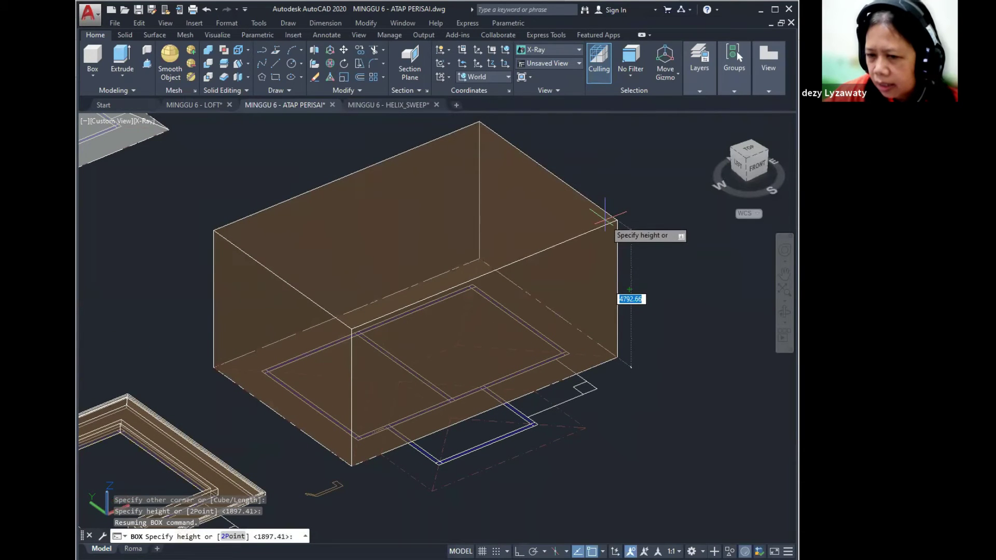
scroll(606, 269, "down", 2)
key("Return")
key("Return")
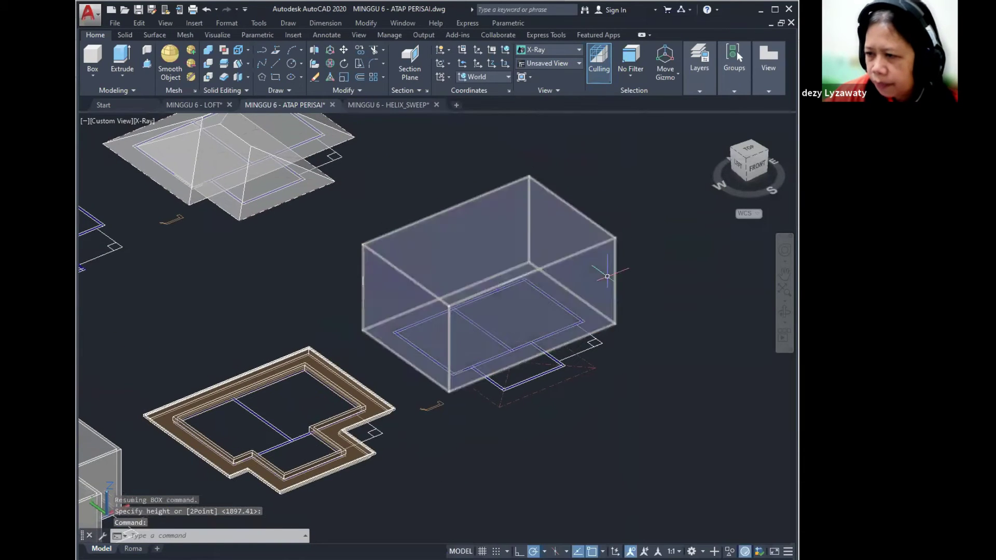
Move the main roof box to the Rencana Atap layer and clear the selection.
scroll(597, 257, "up", 2)
left_click(596, 257)
mouse_move(699, 78)
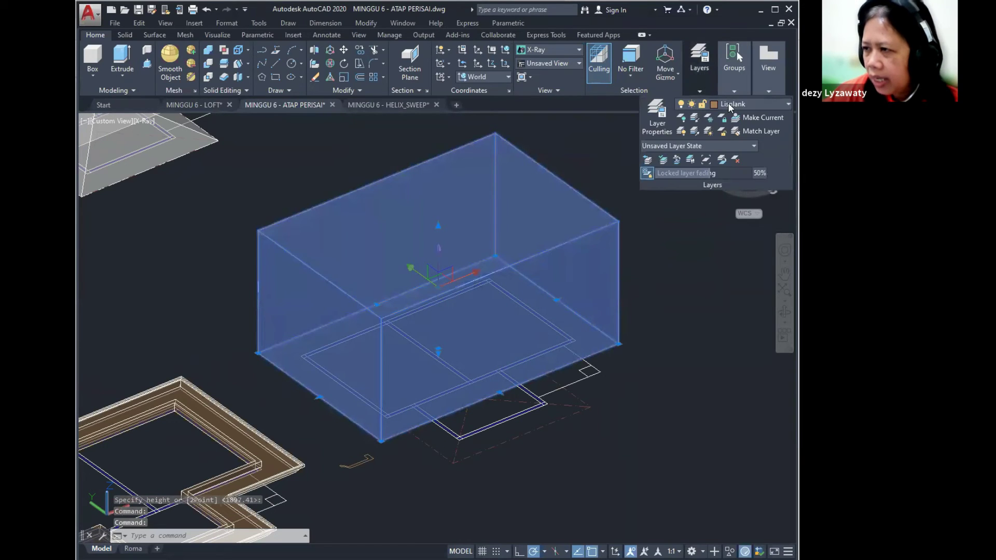
left_click(727, 102)
left_click(749, 200)
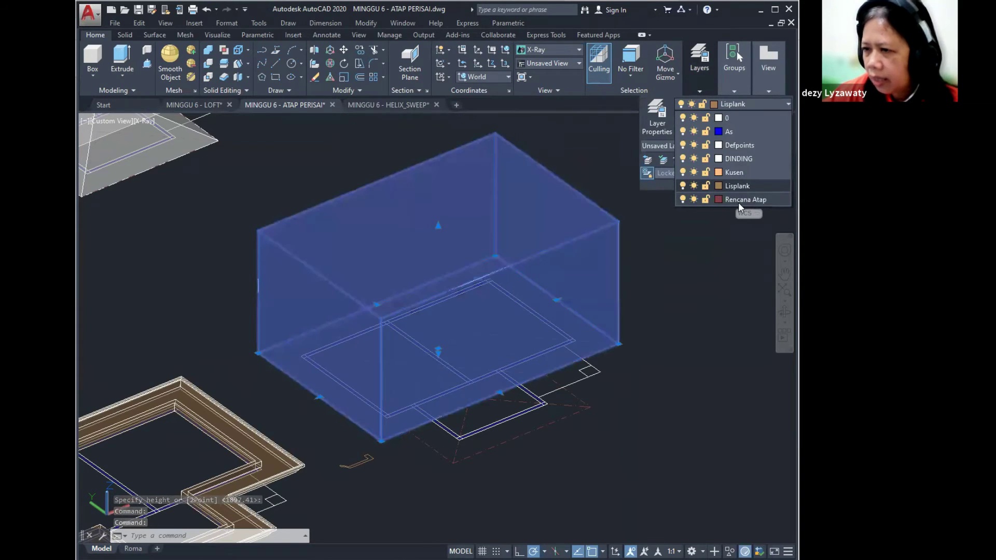
key("Escape")
key("Escape")
mouse_move(557, 248)
middle_mouse_down()
mouse_move(563, 264)
mouse_move(576, 242)
middle_mouse_up()
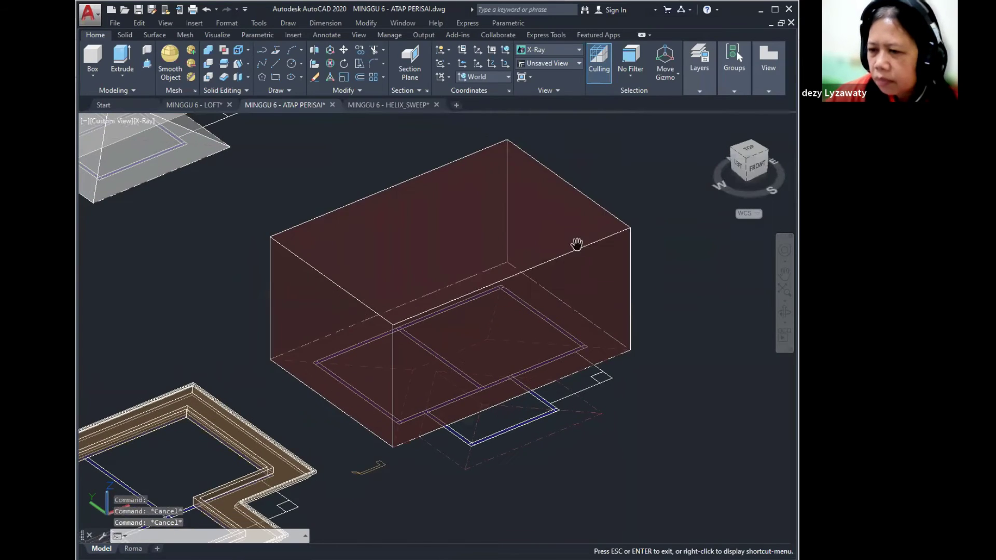
Create a second, lower solid box over the small front roof outline, starting at the outline's outer corner.
scroll(595, 238, "down", 3)
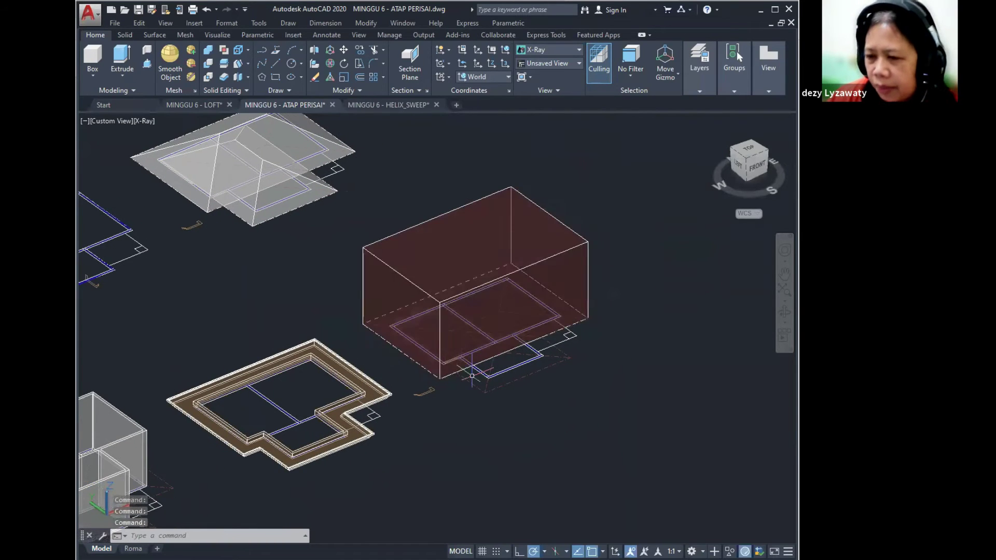
scroll(465, 396, "up", 2)
left_click(95, 73)
left_click(101, 98)
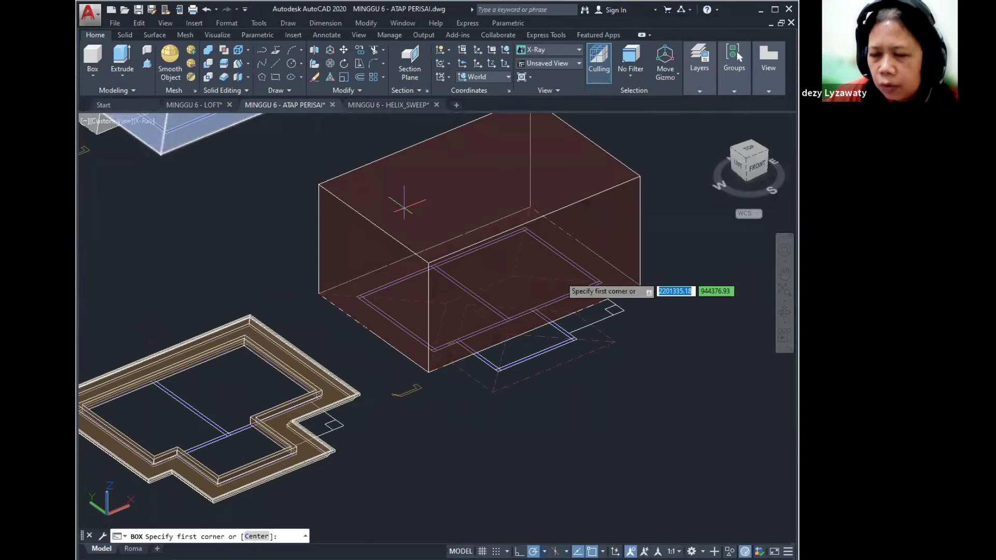
left_click(491, 392)
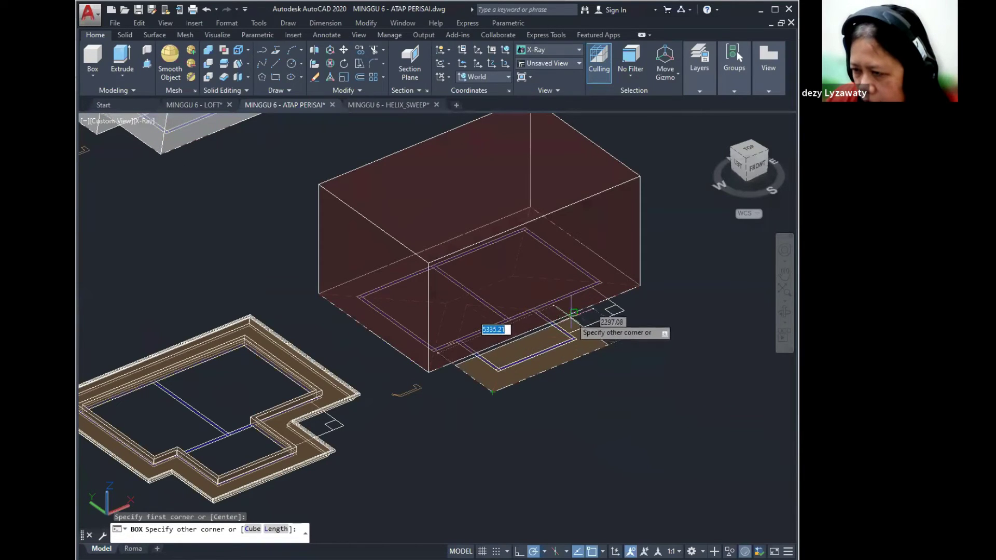
left_click(574, 308)
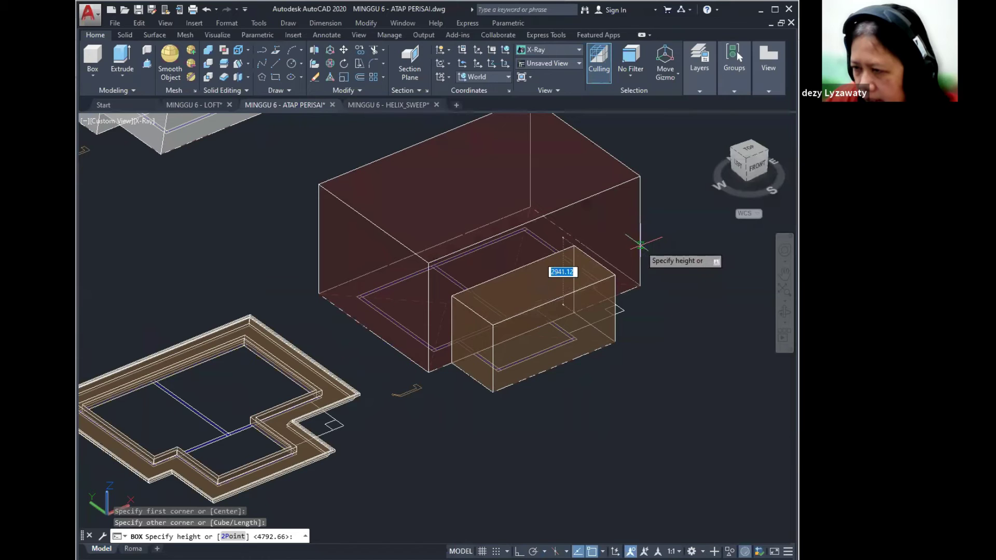
left_click(654, 233)
Stretch the inner side of the small box so it extends well into the main roof box.
middle_click_drag(629, 406, 383, 367, "shift")
left_click(424, 303)
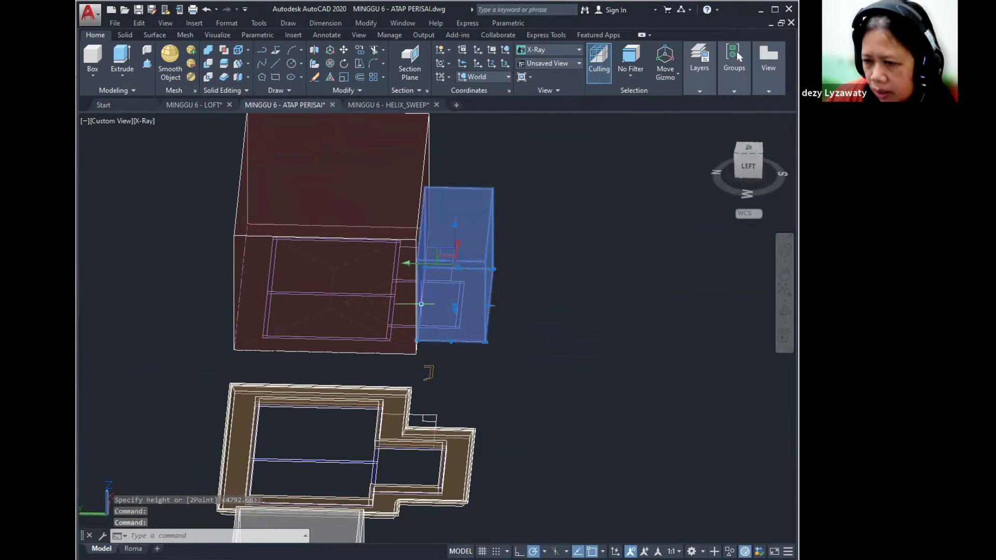
left_click(421, 303)
key("Escape")
key("Escape")
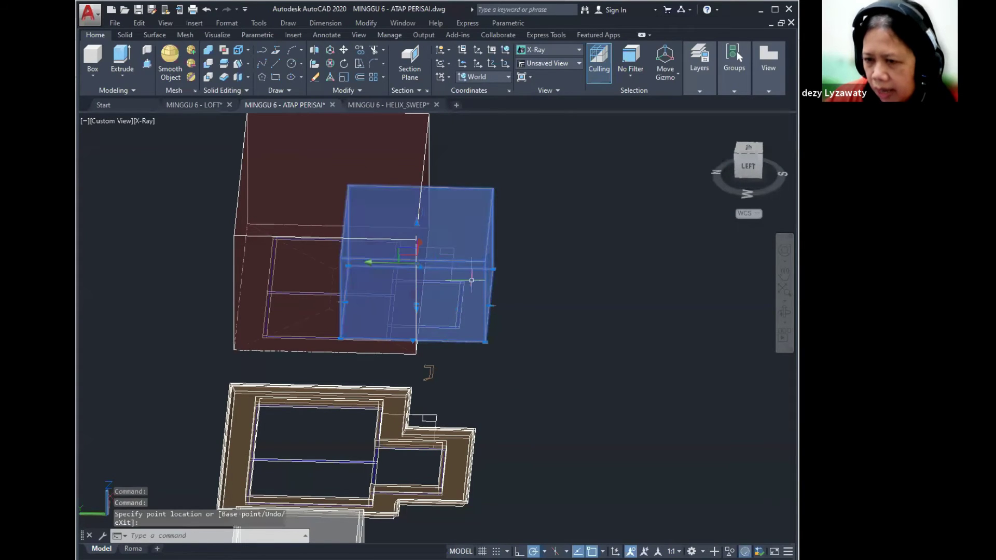
scroll(335, 319, "up", 2)
scroll(485, 289, "down", 3)
Move the small front box to layer 0 and clear the selection.
middle_click_drag(589, 311, 497, 353, "shift")
left_click(498, 353)
left_click(698, 94)
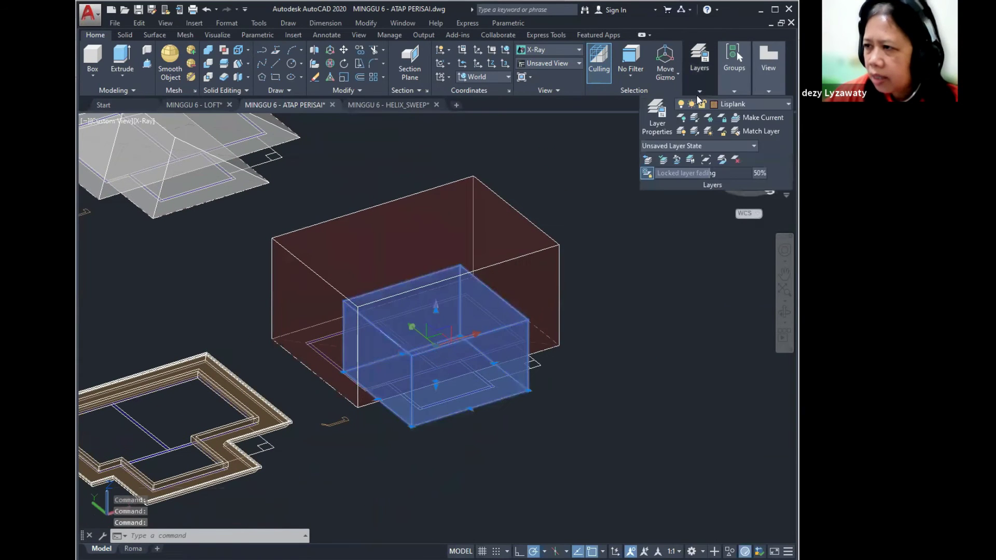
left_click(736, 105)
left_click(726, 116)
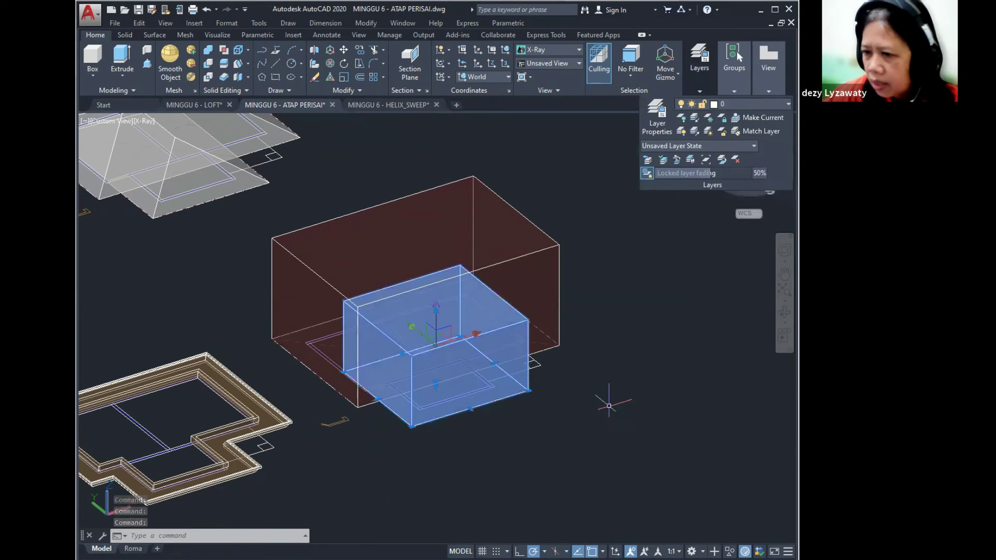
key("Escape")
middle_click_drag(452, 406, 345, 29, "shift")
left_click(356, 24)
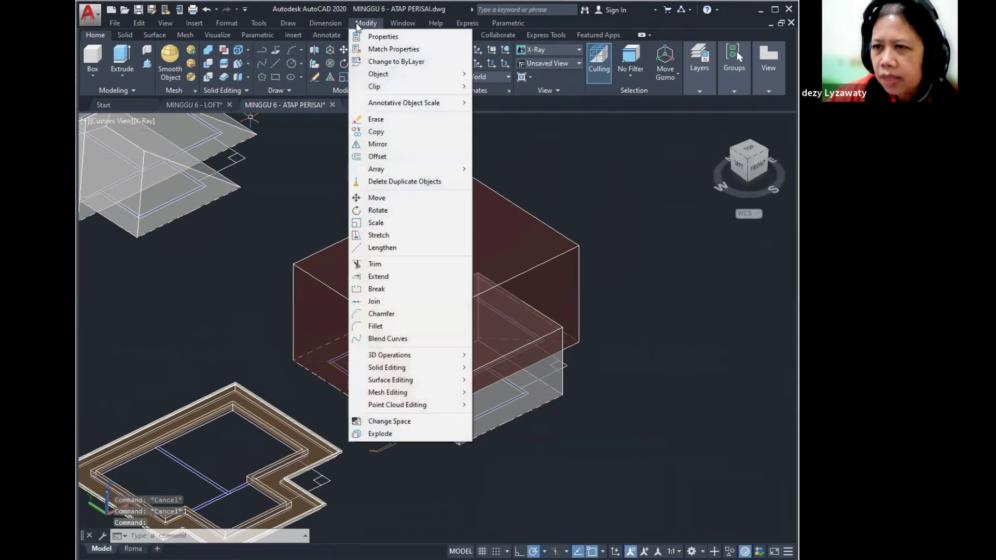
left_click(442, 372)
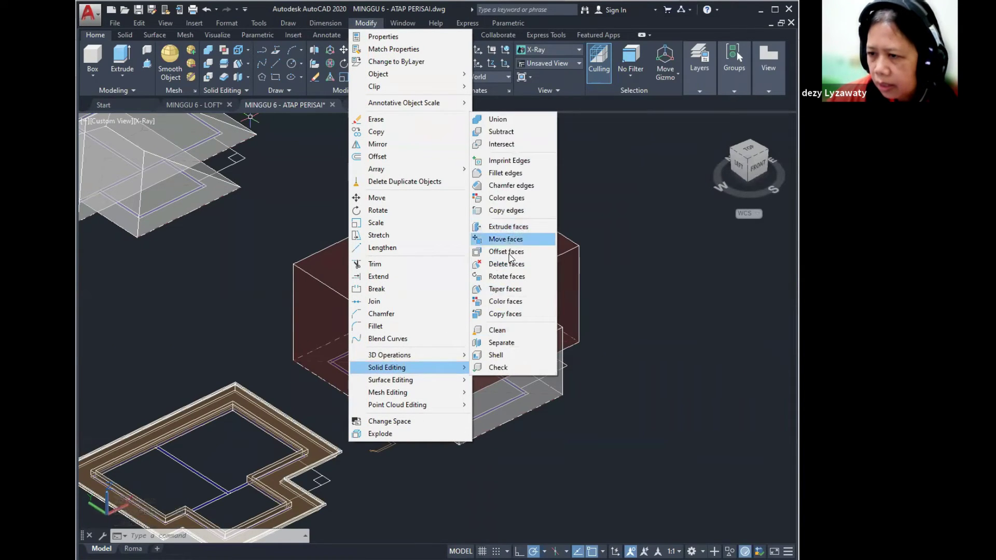
left_click(512, 289)
left_click(220, 86)
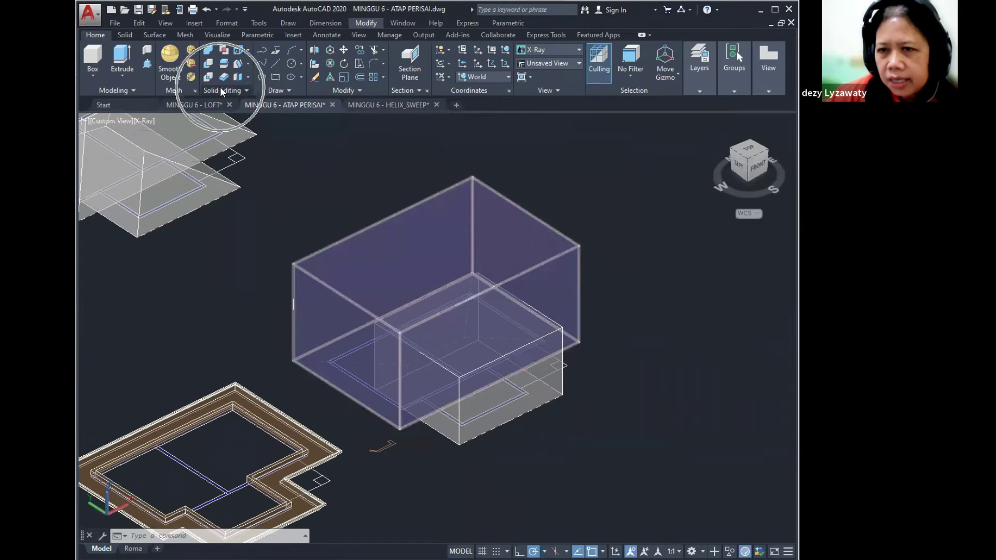
Taper the side faces of the main roof box inward into a hip roof, using a vertical edge from base to upper corner as axis.
left_click(248, 63)
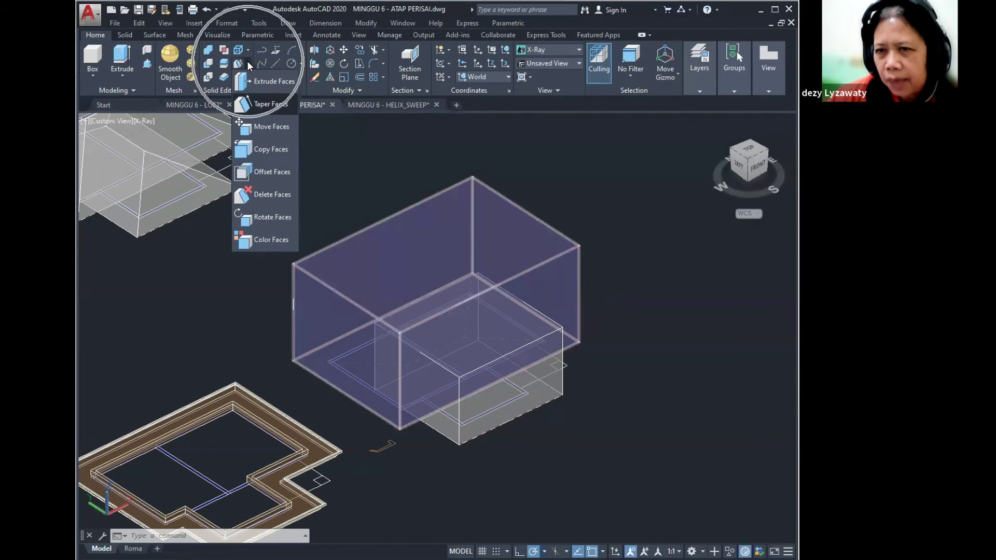
left_click(258, 104)
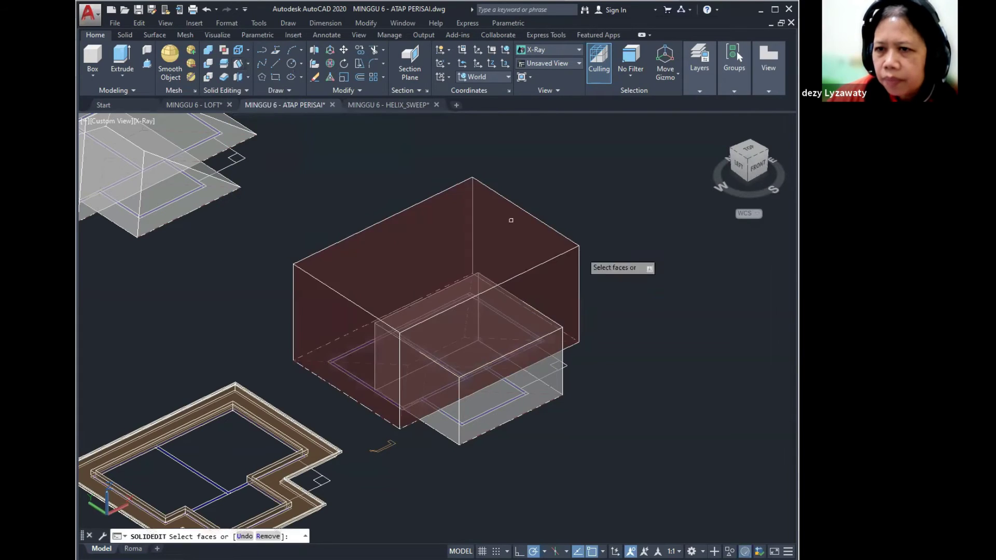
left_click(318, 318)
left_click(378, 223)
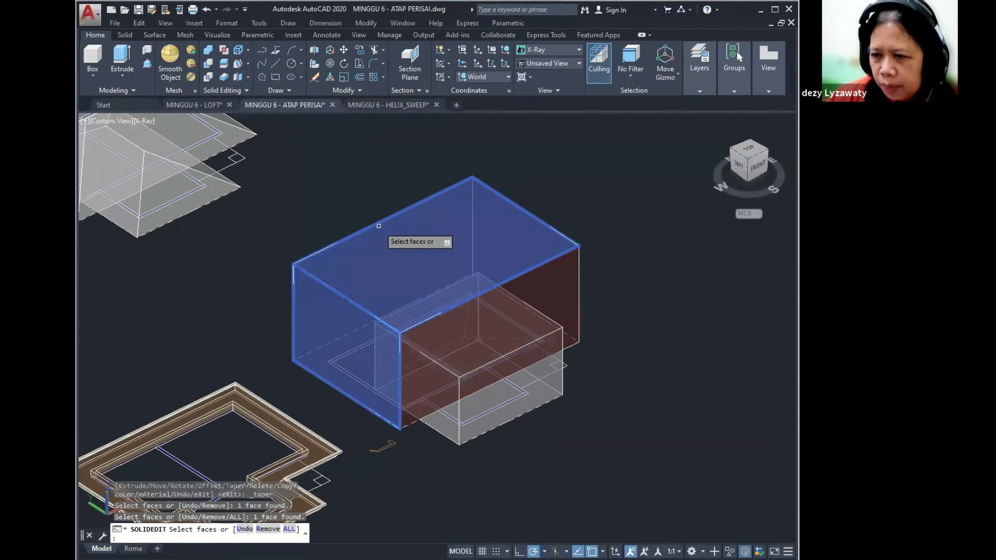
left_click(573, 284)
middle_click_drag(600, 282, 87, 296, "shift")
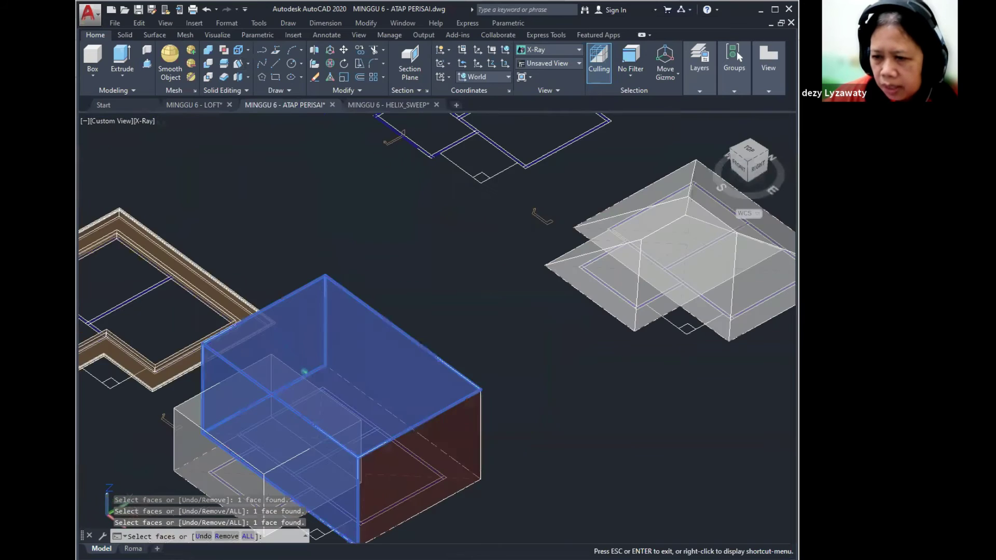
middle_click_drag(382, 388, 319, 267, "shift")
middle_click_drag(513, 357, 454, 351, "shift")
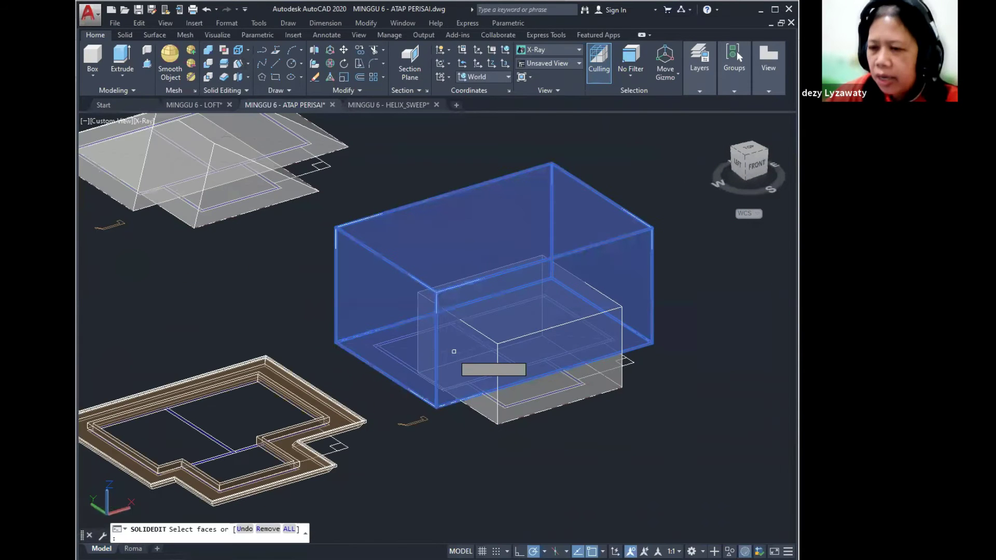
key("Return")
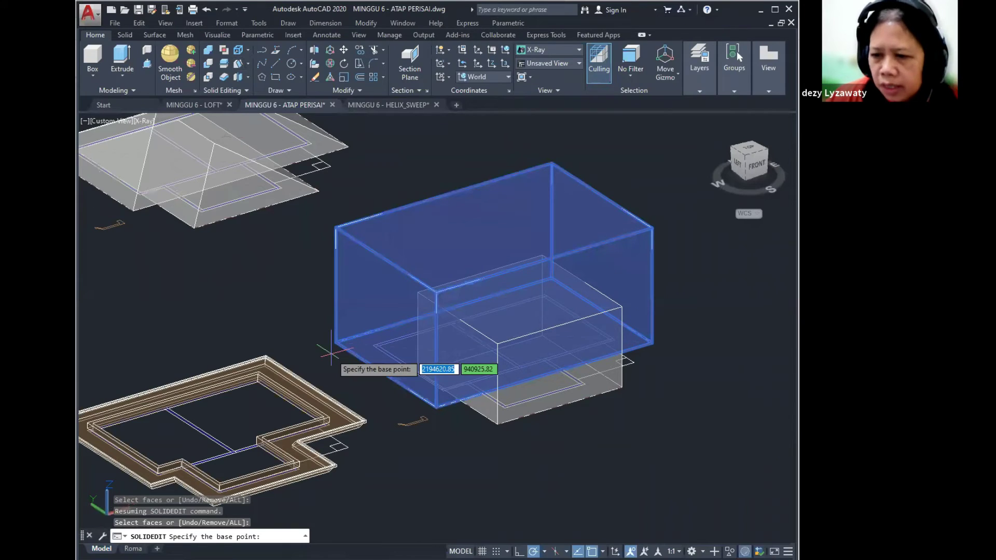
left_click(336, 342)
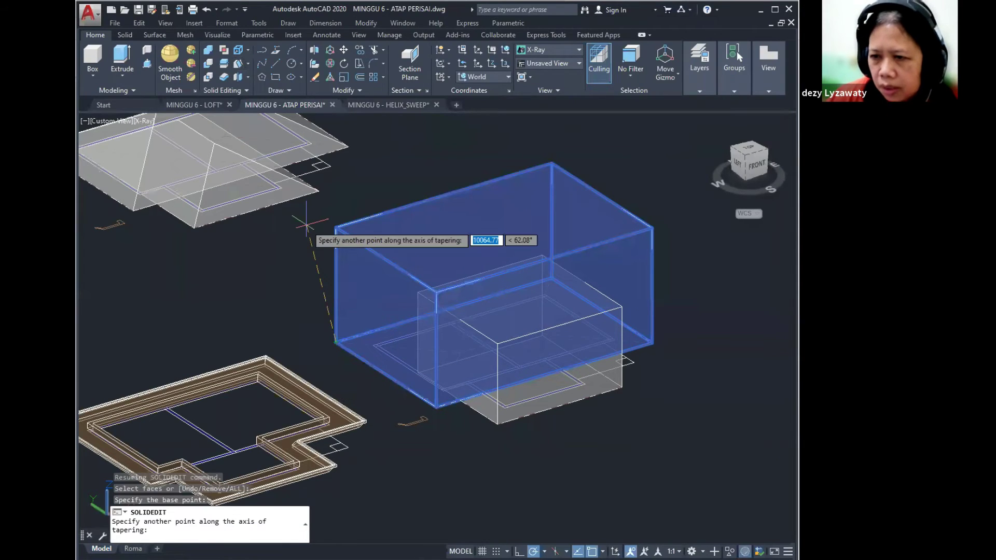
left_click(337, 228)
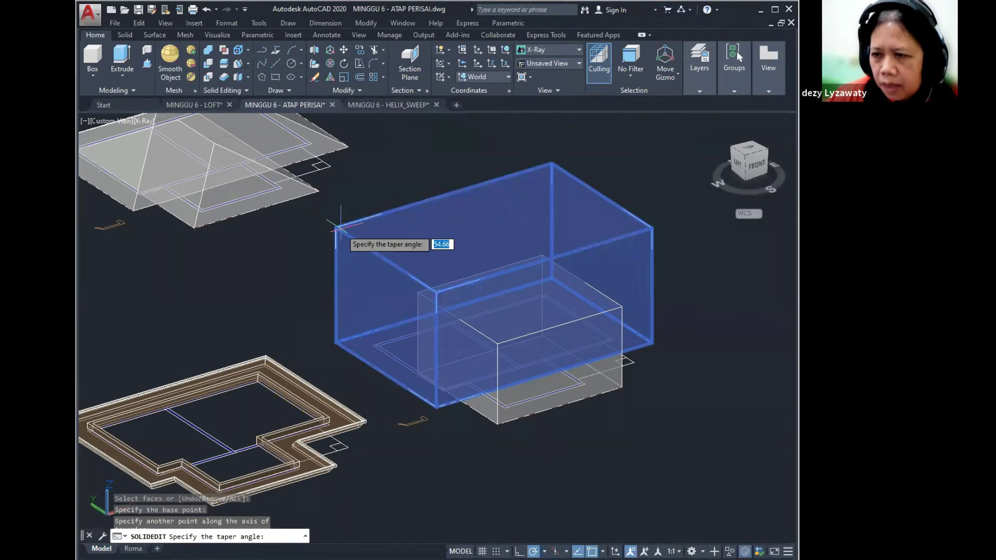
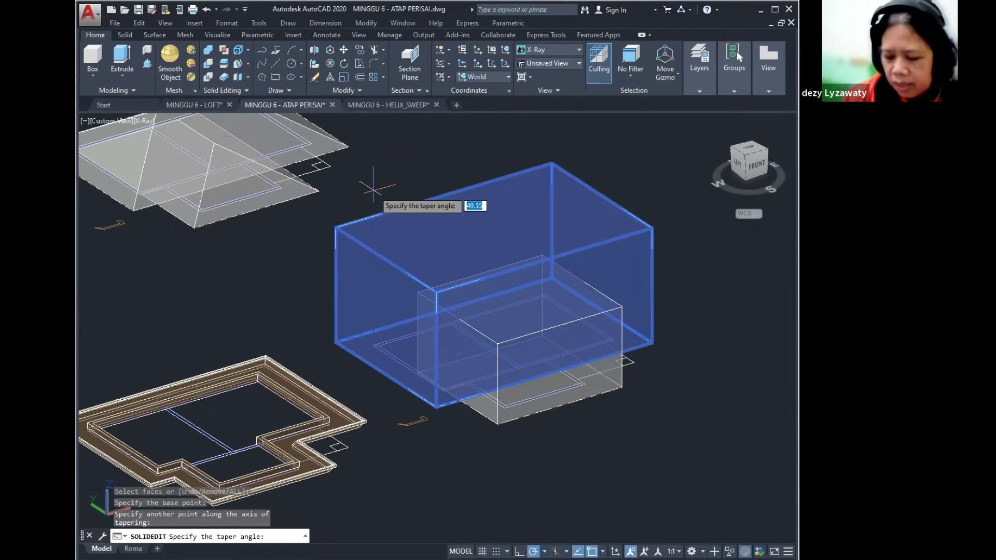
key("Return")
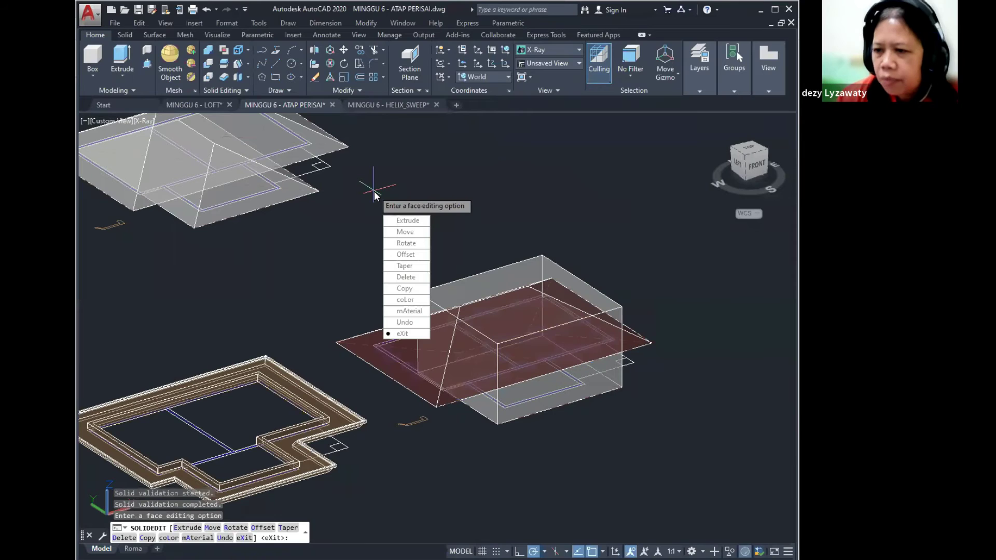
key("Return")
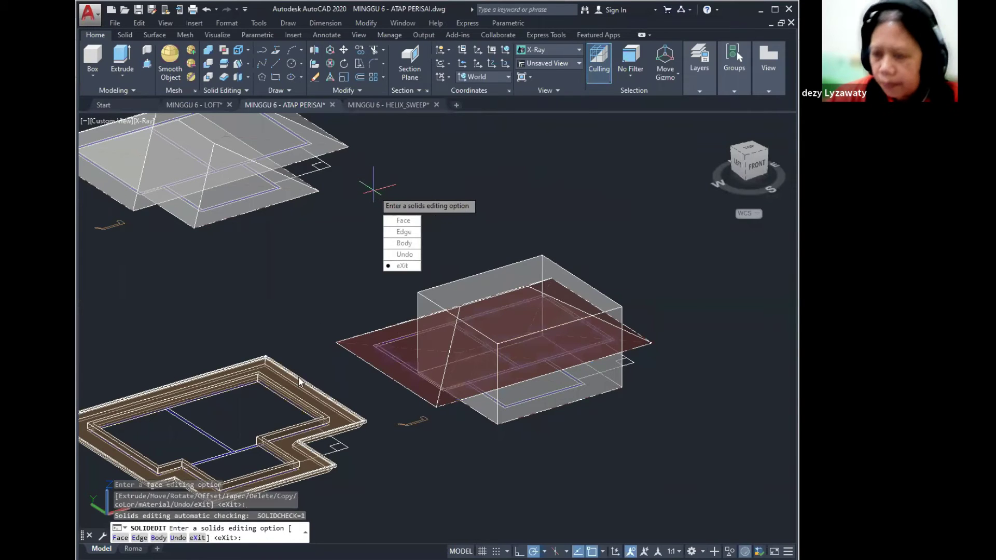
key("Return")
Taper the four side faces of the small front box by 60 degrees, using its outer vertical edge from base to upper corner as axis.
middle_click_drag(456, 330, 298, 303)
middle_click_drag(412, 346, 394, 233, "shift")
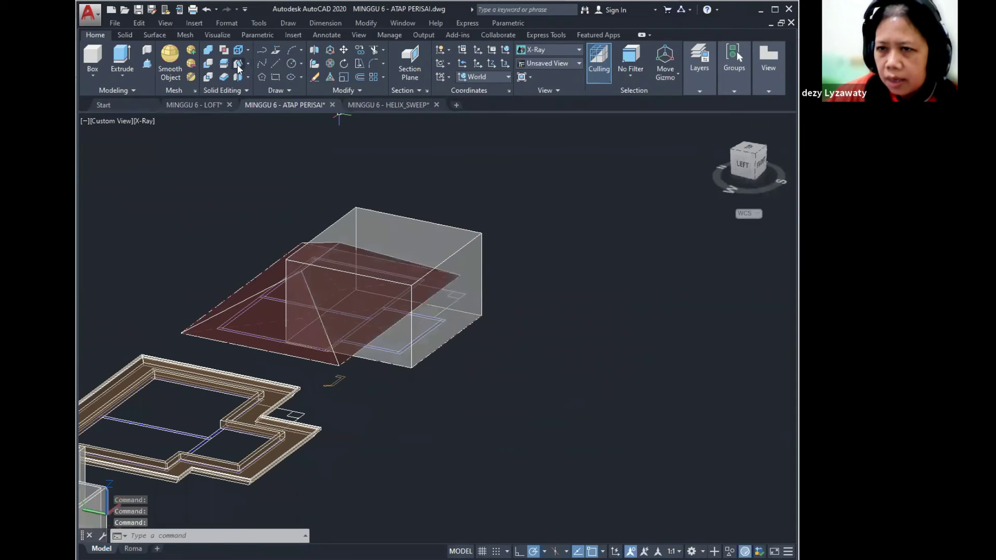
left_click(365, 23)
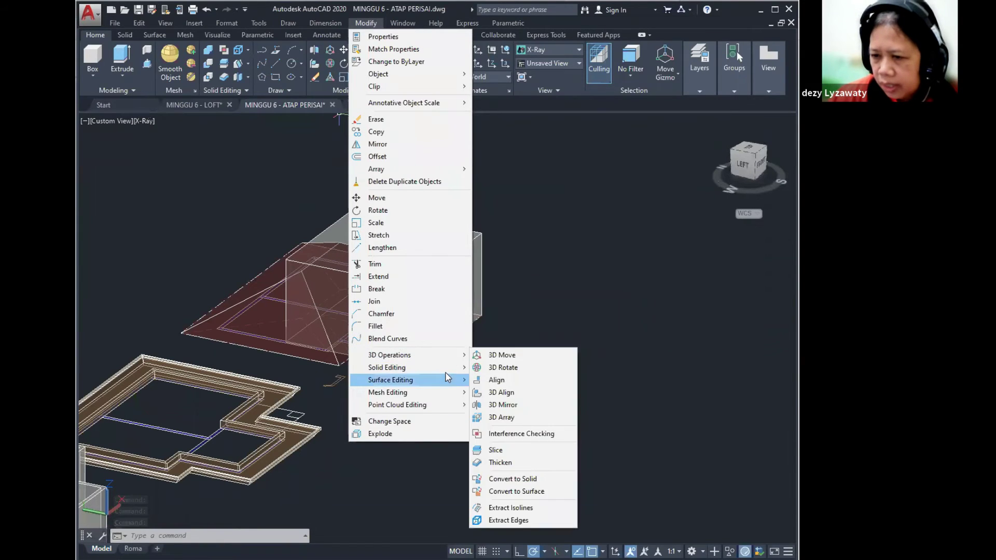
mouse_move(449, 367)
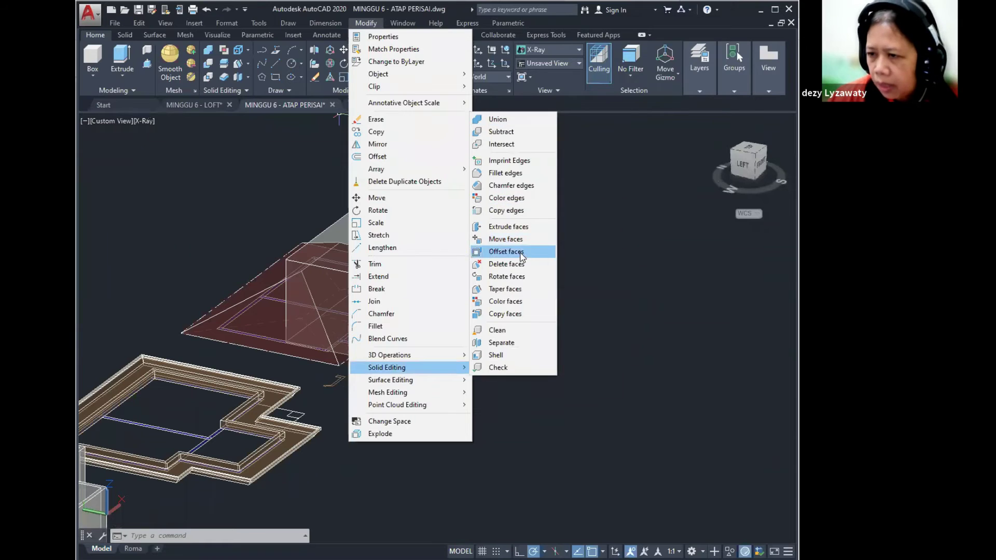
left_click(509, 293)
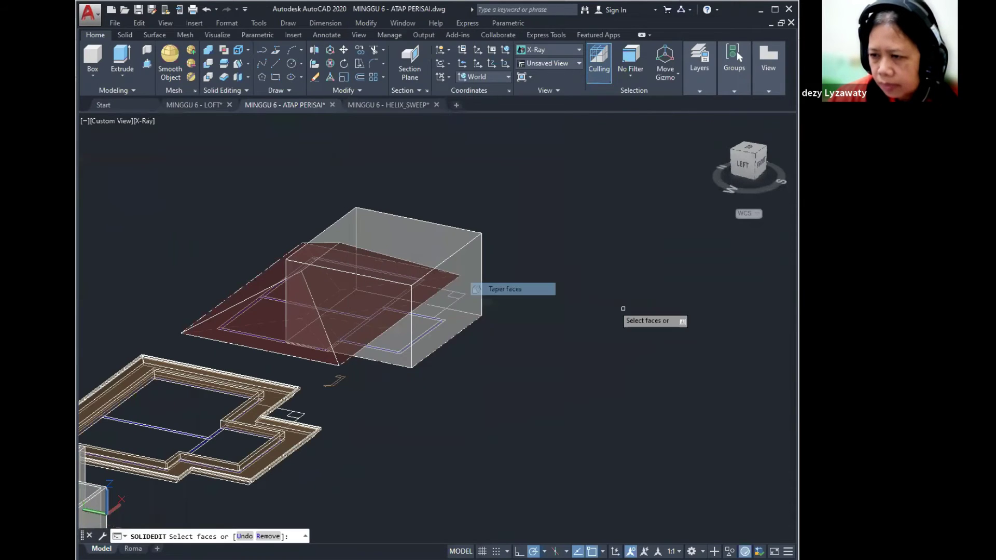
left_click(474, 265)
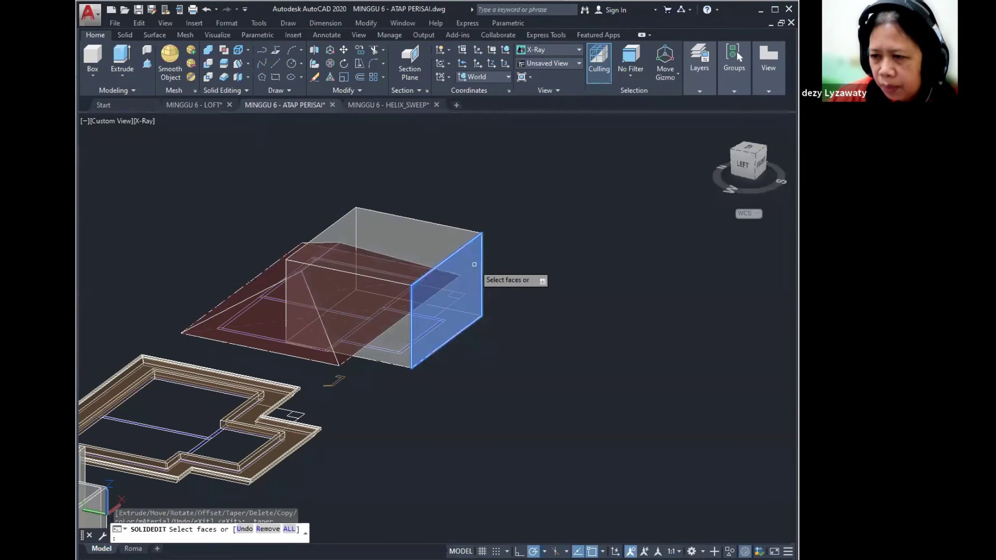
left_click(387, 314)
left_click(423, 244)
middle_click_drag(554, 288, 506, 353, "shift")
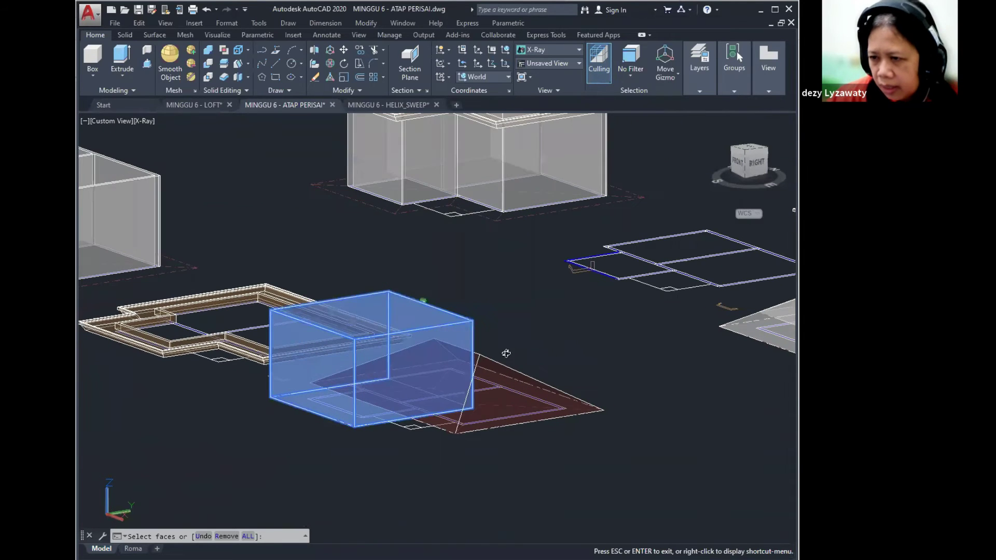
middle_click_drag(621, 335, 354, 358, "shift")
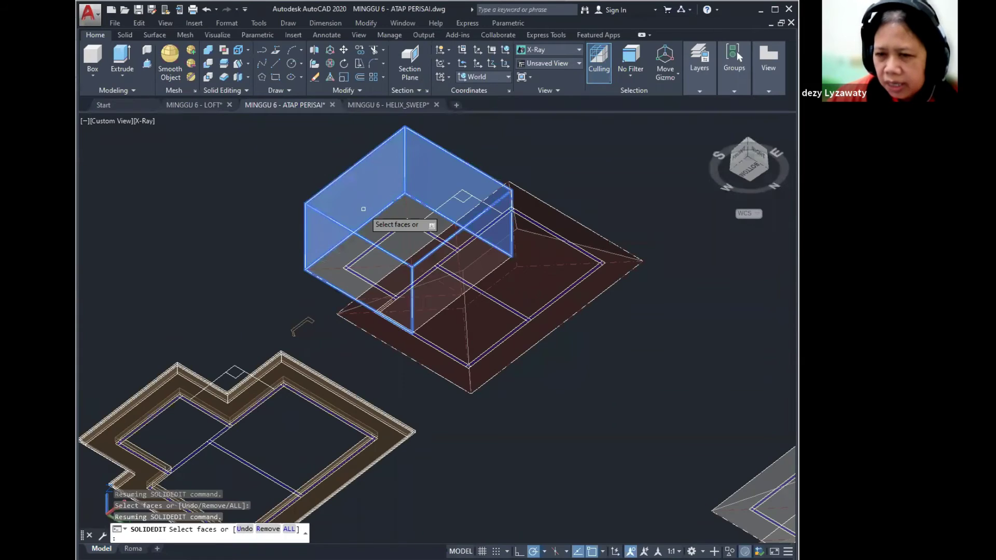
middle_click_drag(363, 217, 175, 240, "shift")
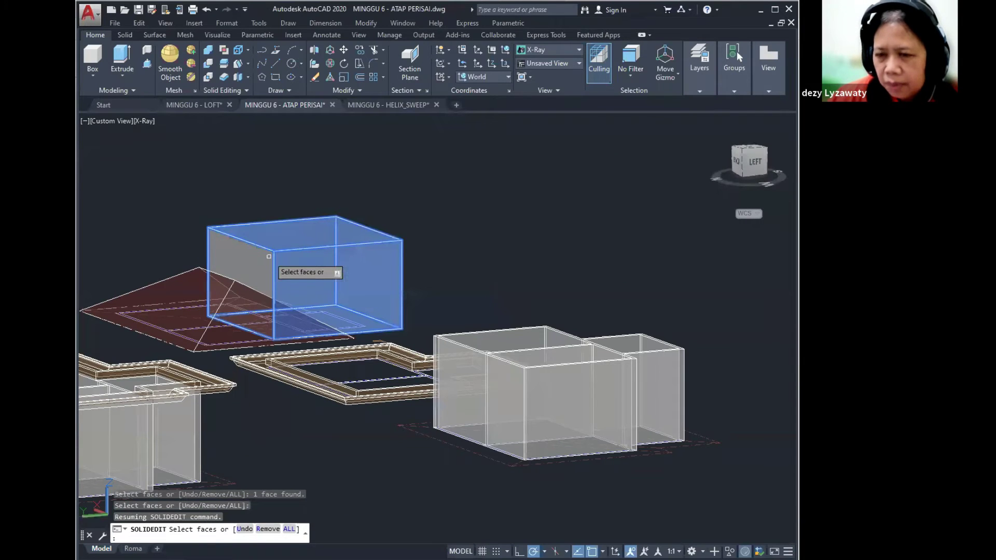
middle_click_drag(376, 285, 464, 281, "shift")
middle_click_drag(466, 374, 378, 388, "shift")
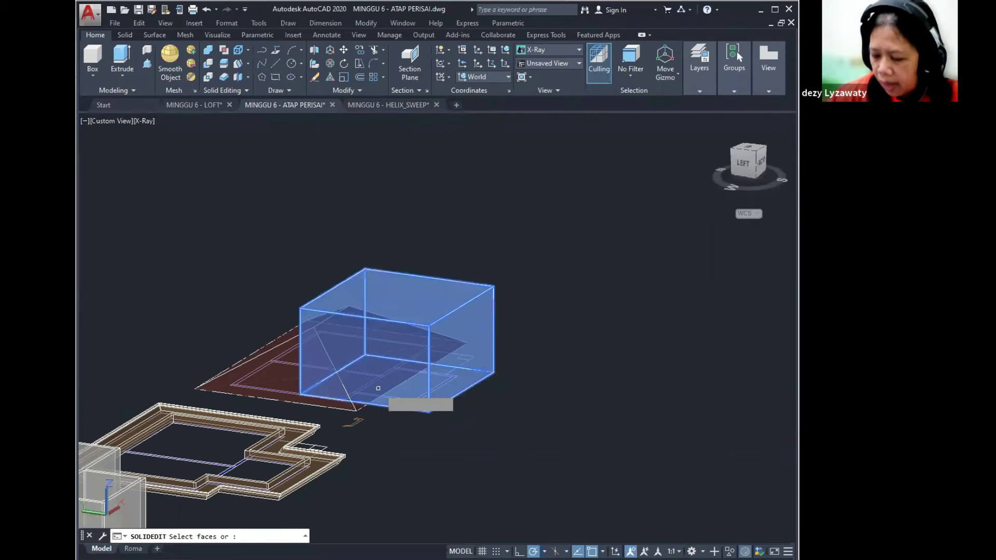
key("Return")
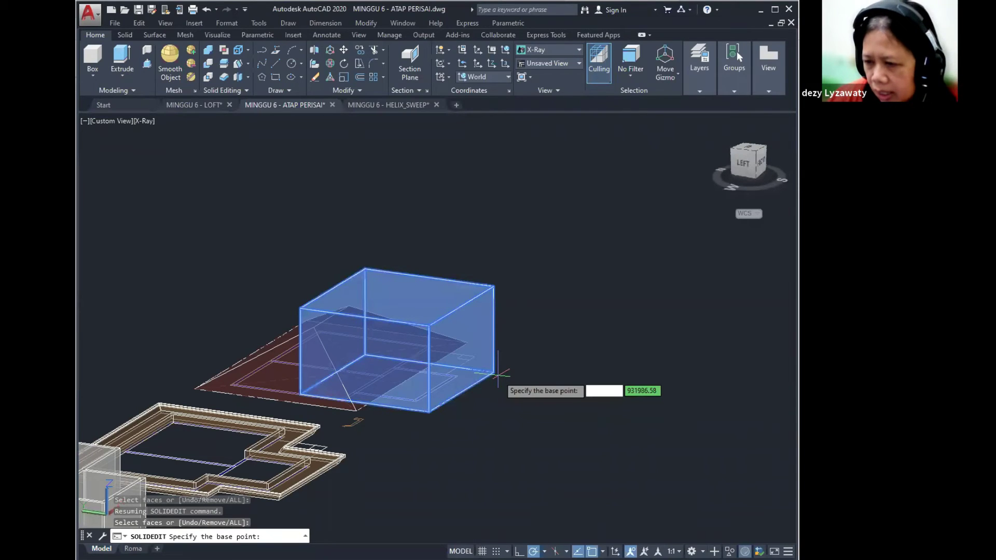
left_click(494, 373)
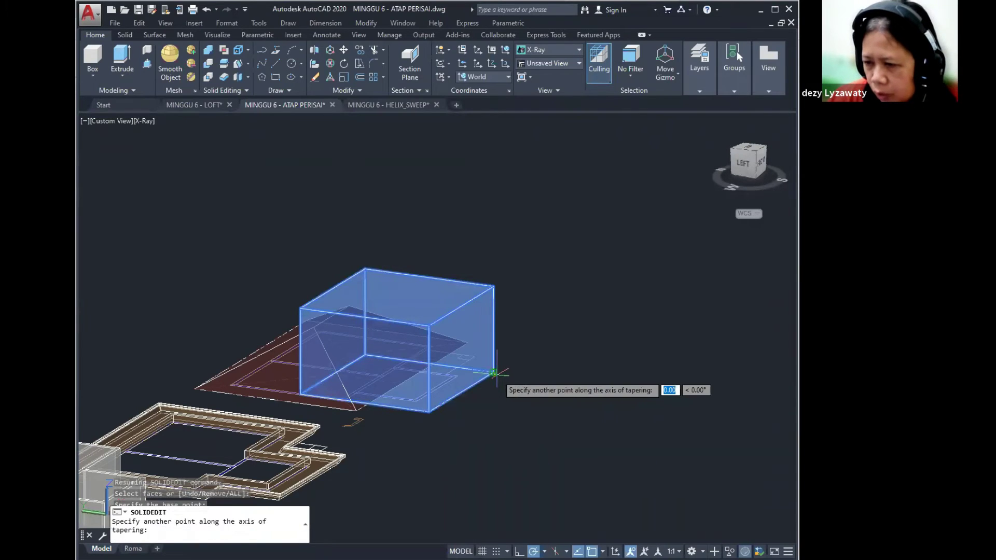
left_click(492, 286)
type("60")
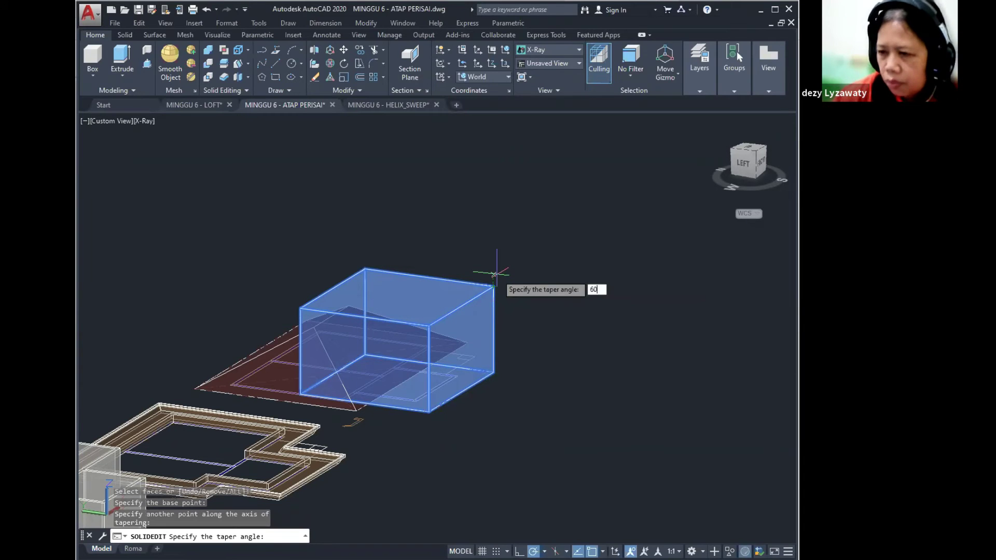
key("Return")
key("Return")
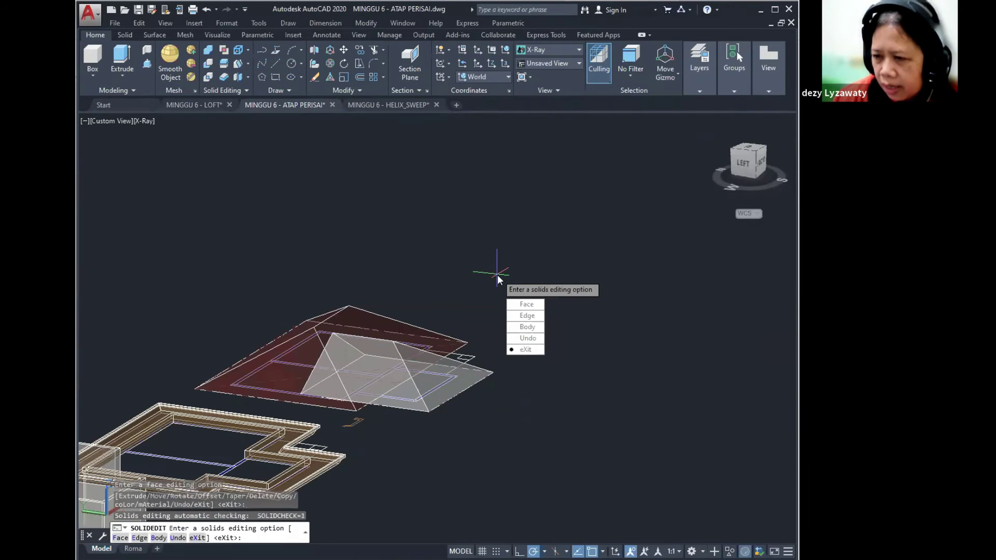
key("Escape")
Examine how the small front roof meets the main roof in the Conceptual visual style, and return to X-Ray.
middle_click_drag(425, 334, 487, 330, "shift")
middle_click_drag(350, 416, 271, 328, "shift")
scroll(150, 338, "up", 3)
scroll(150, 337, "up", 4)
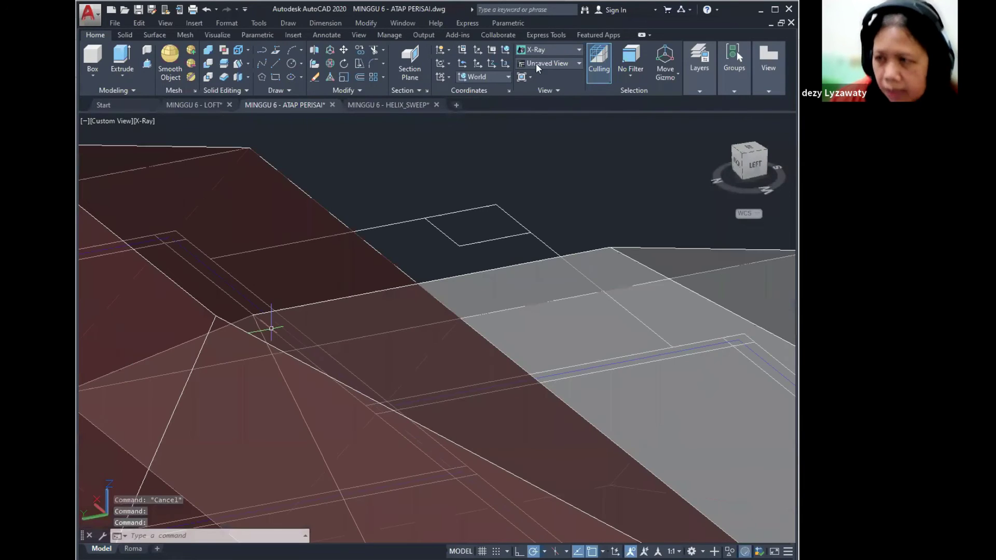
left_click(547, 50)
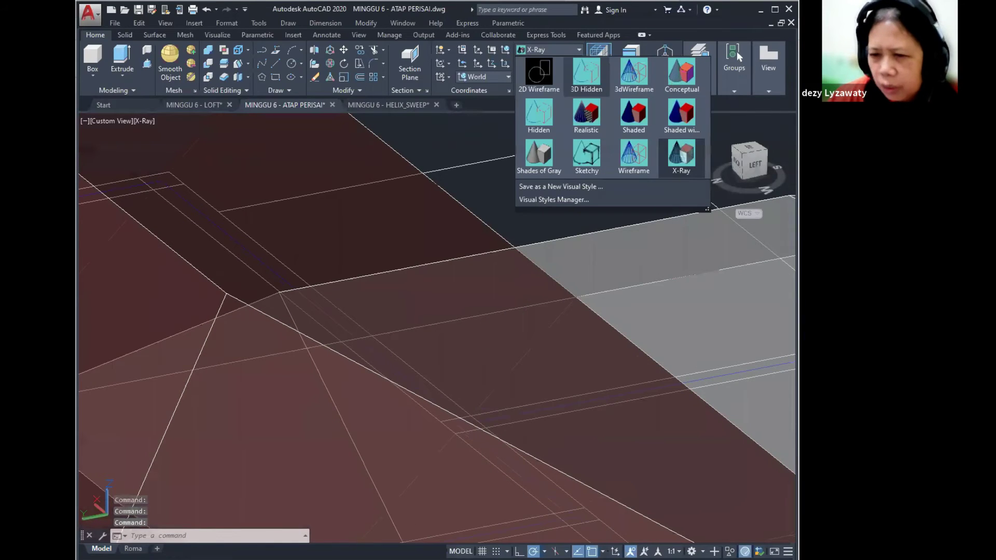
left_click(672, 78)
middle_click_drag(315, 296, 502, 343)
scroll(328, 276, "down", 2)
key("Escape")
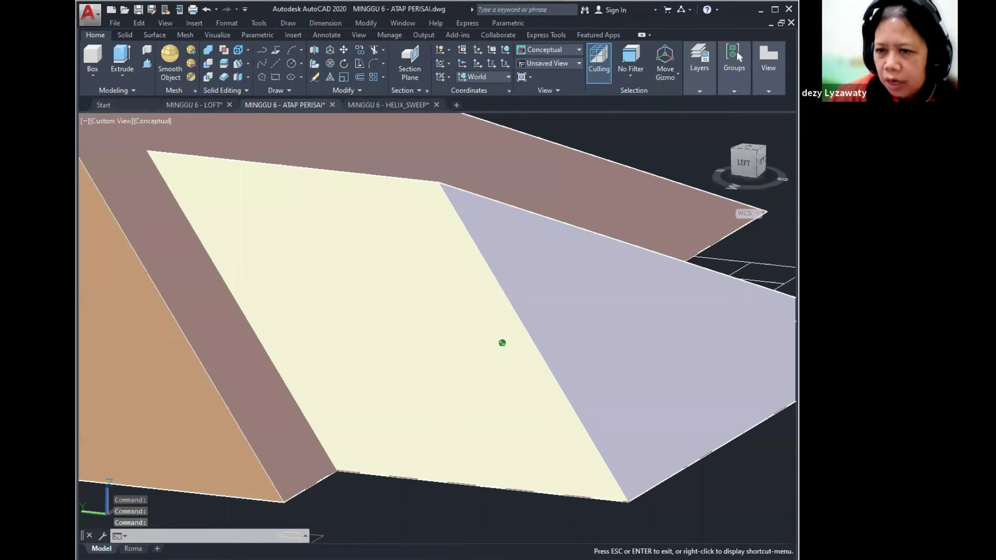
scroll(355, 366, "down", 3)
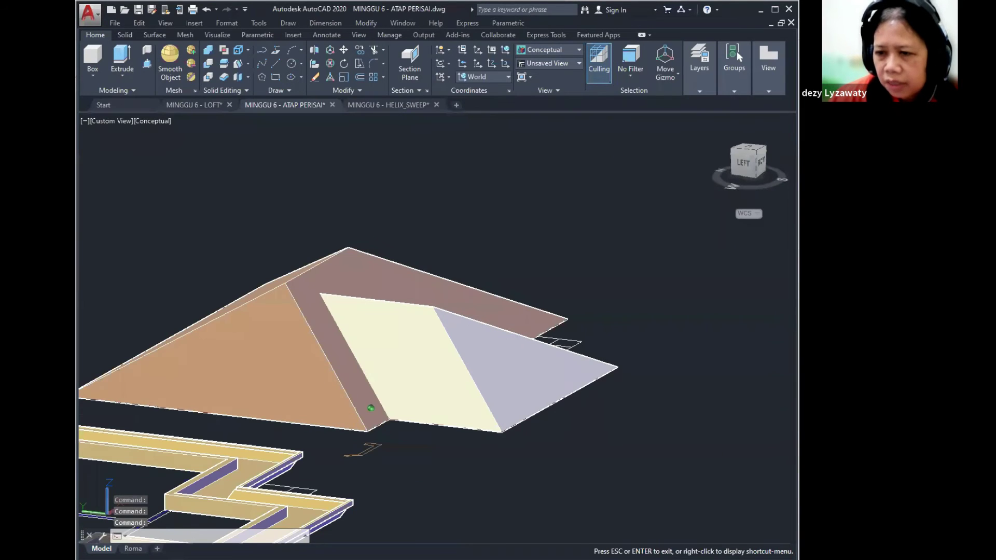
middle_click_drag(371, 408, 508, 322, "shift")
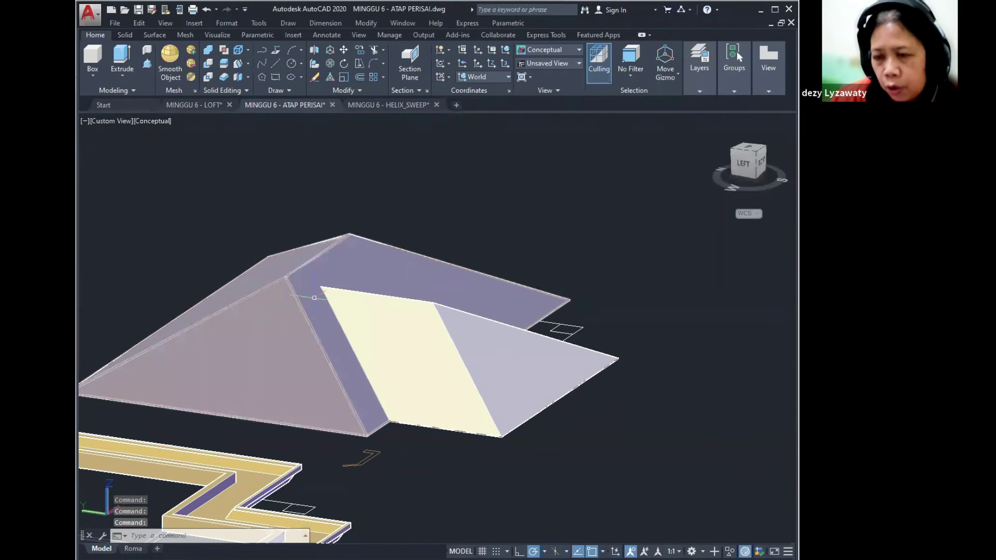
scroll(311, 294, "up", 5)
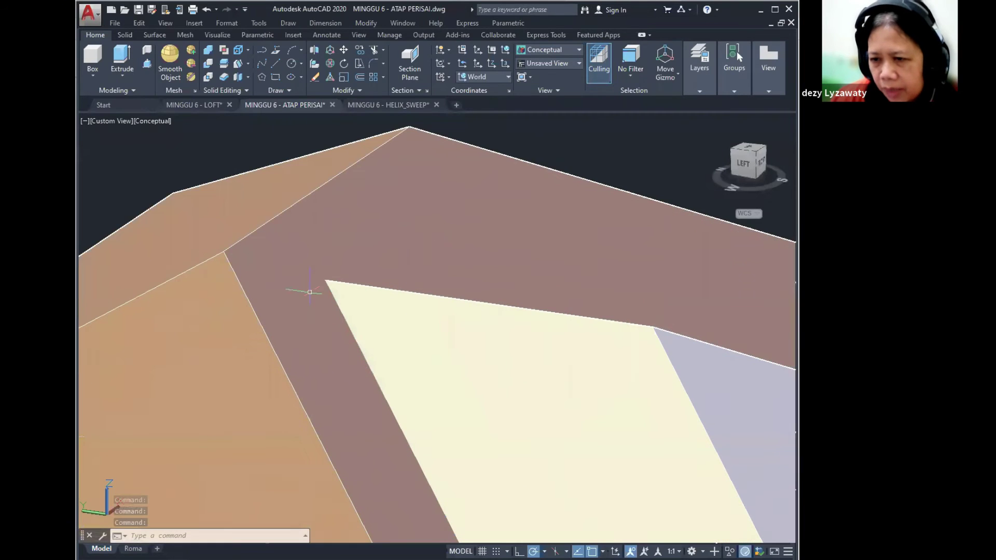
scroll(310, 292, "down", 6)
middle_click_drag(310, 293, 380, 330, "shift")
scroll(347, 331, "up", 2)
left_click(545, 48)
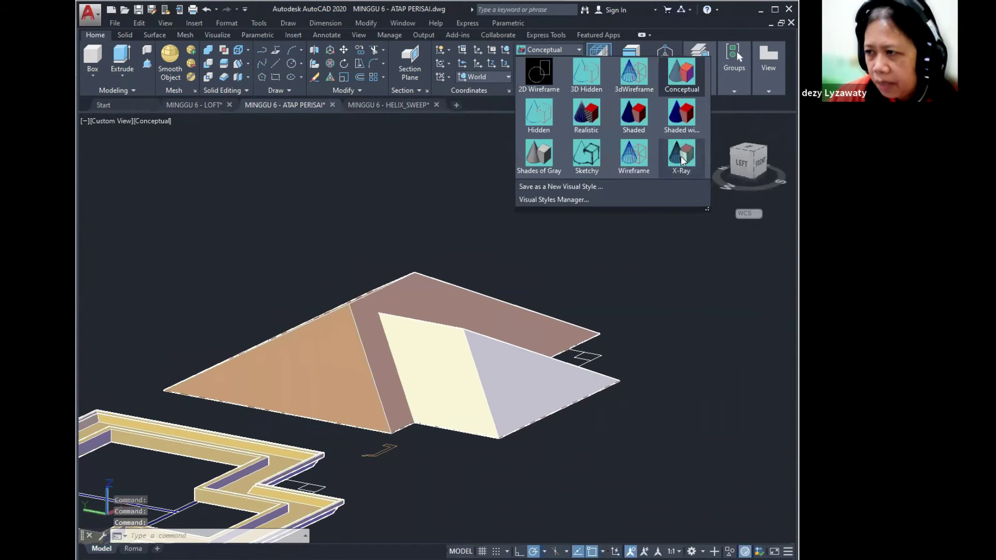
left_click(585, 151)
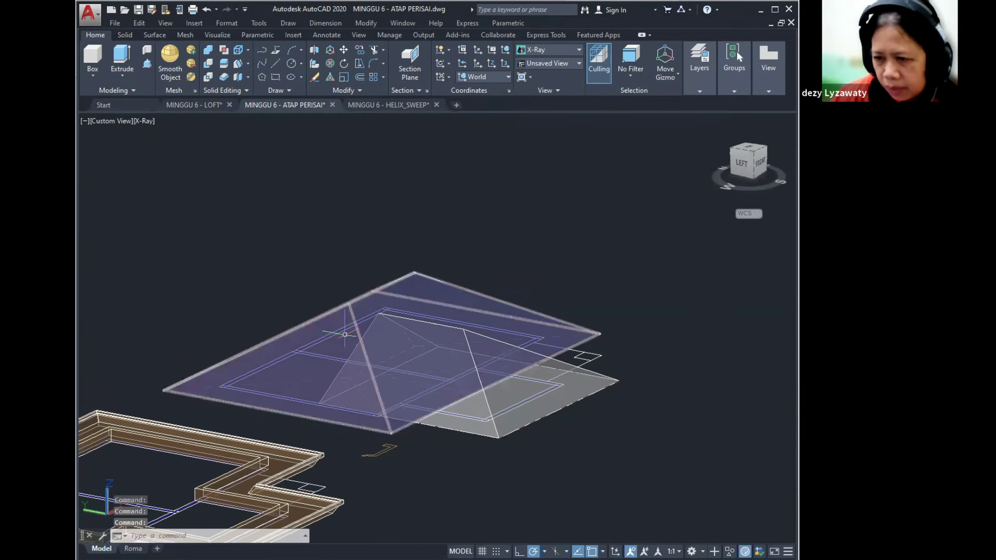
Union the main hip roof and the small front roof into one solid.
left_click(360, 23)
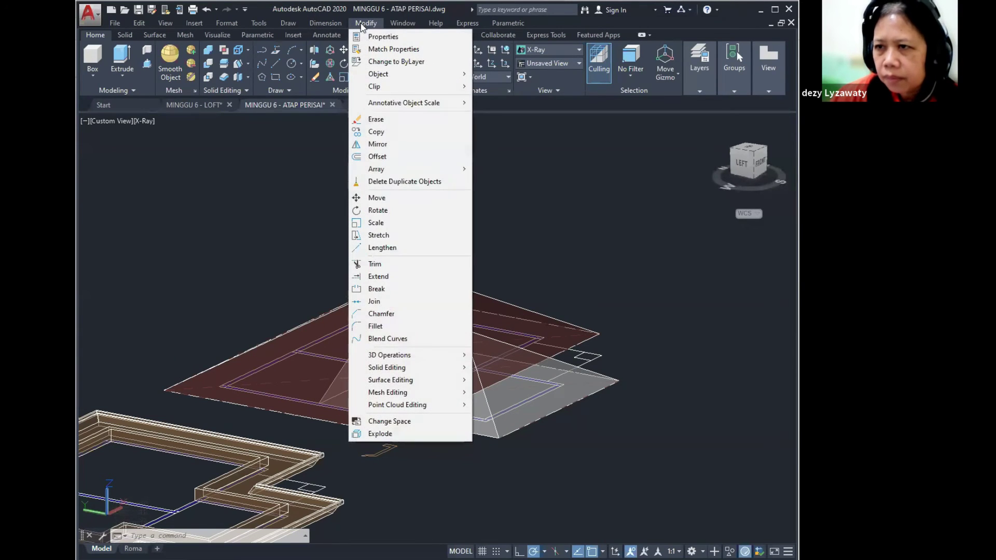
left_click(464, 369)
left_click(504, 126)
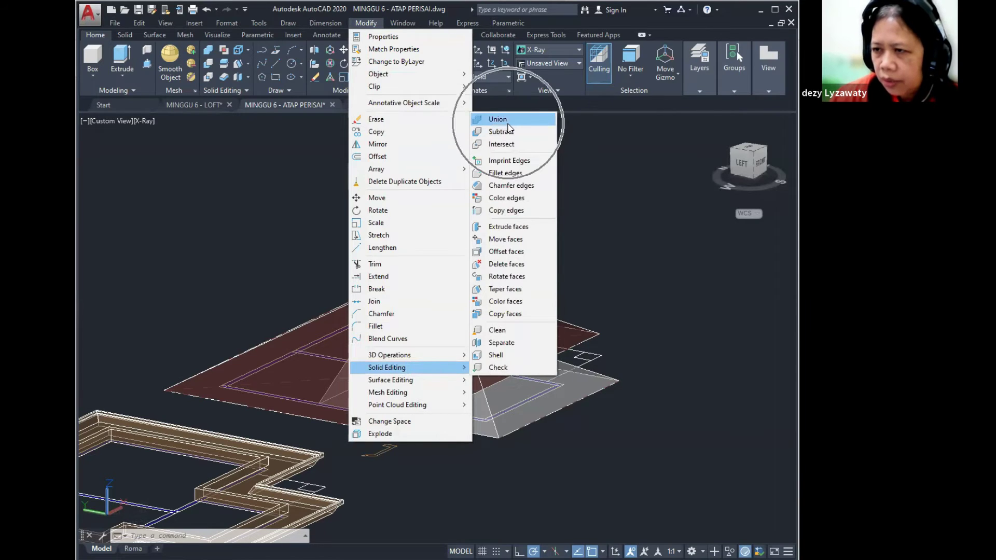
left_click(506, 122)
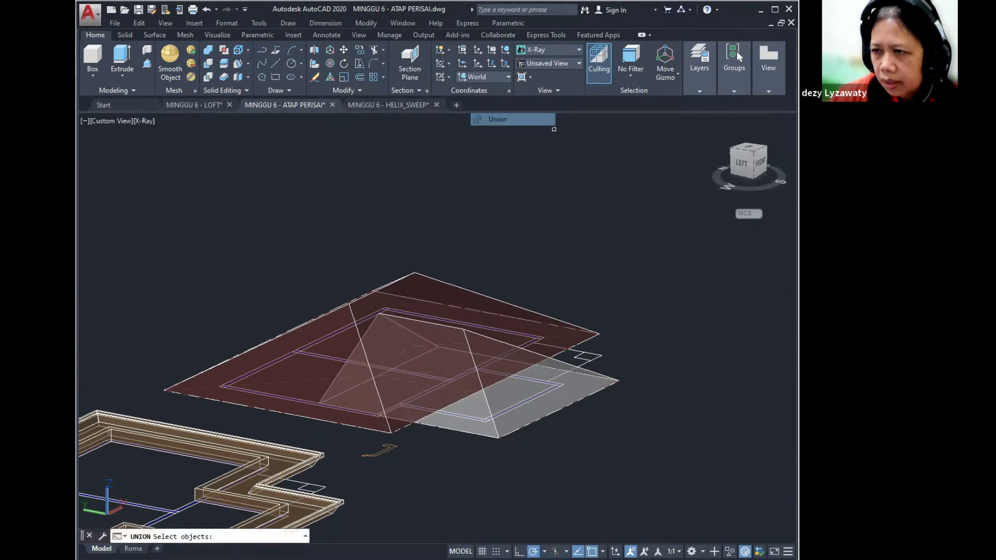
left_click(426, 283)
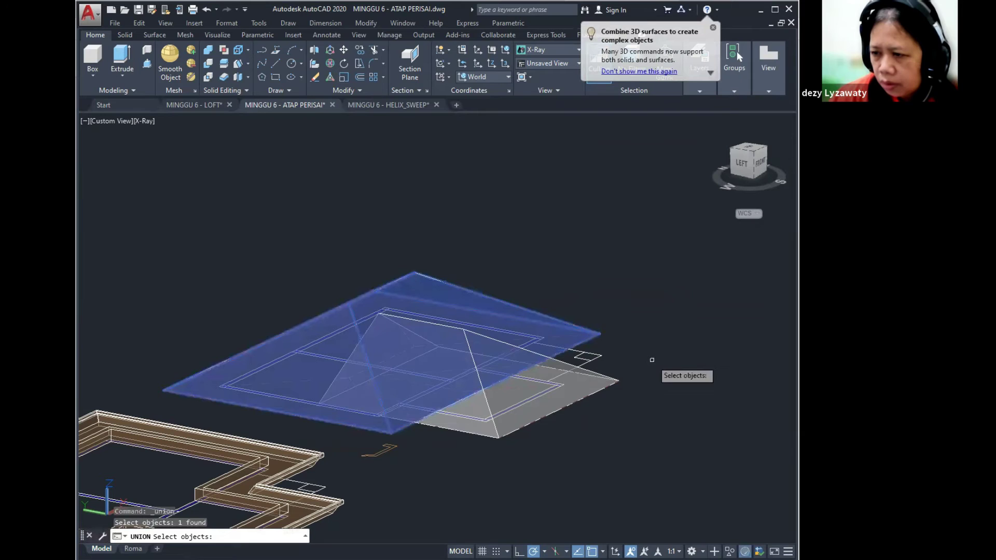
left_click(591, 385)
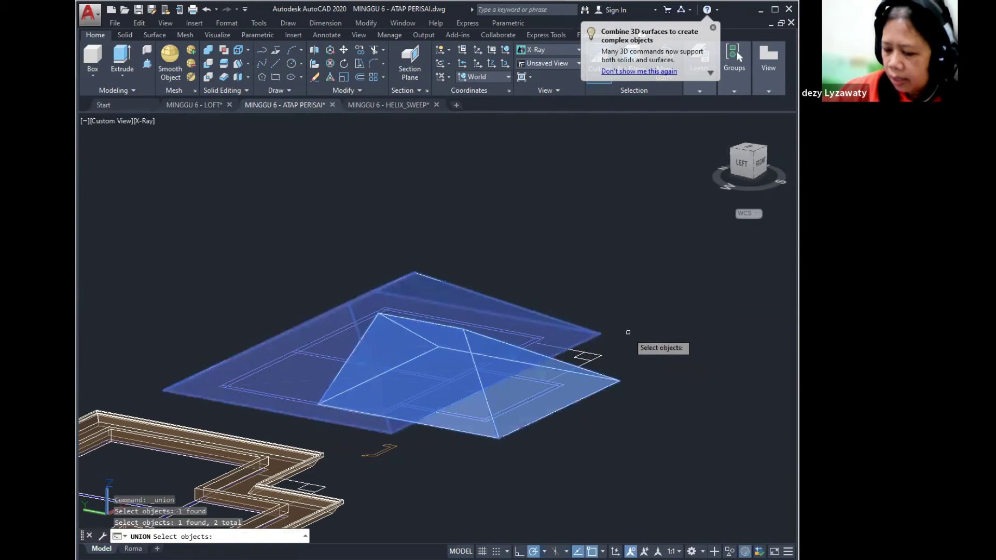
key("Return")
Examine the combined roof alongside the neighbouring roof-edge frame and wall models.
middle_click_drag(509, 302, 393, 351, "shift")
scroll(393, 350, "down", 10)
key("Escape")
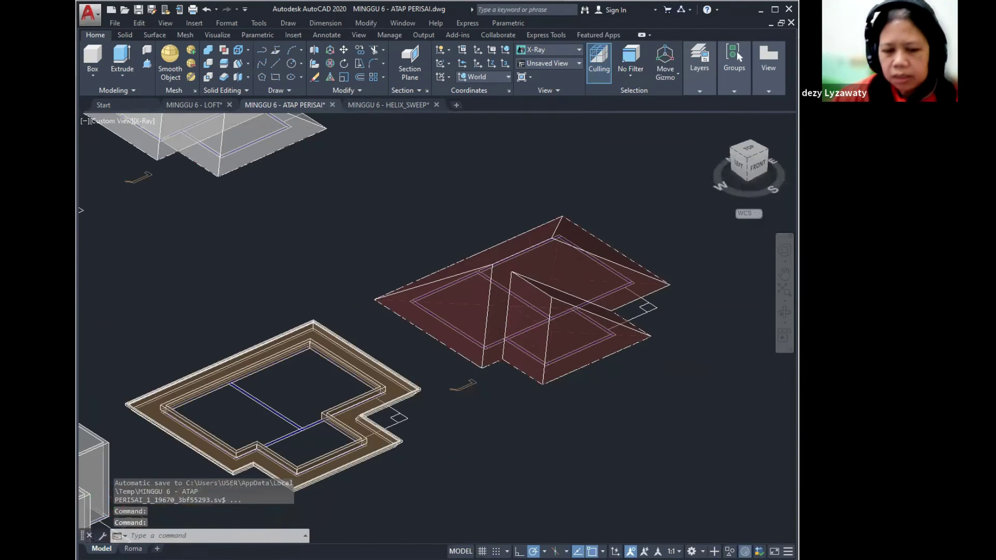
scroll(436, 345, "up", 5)
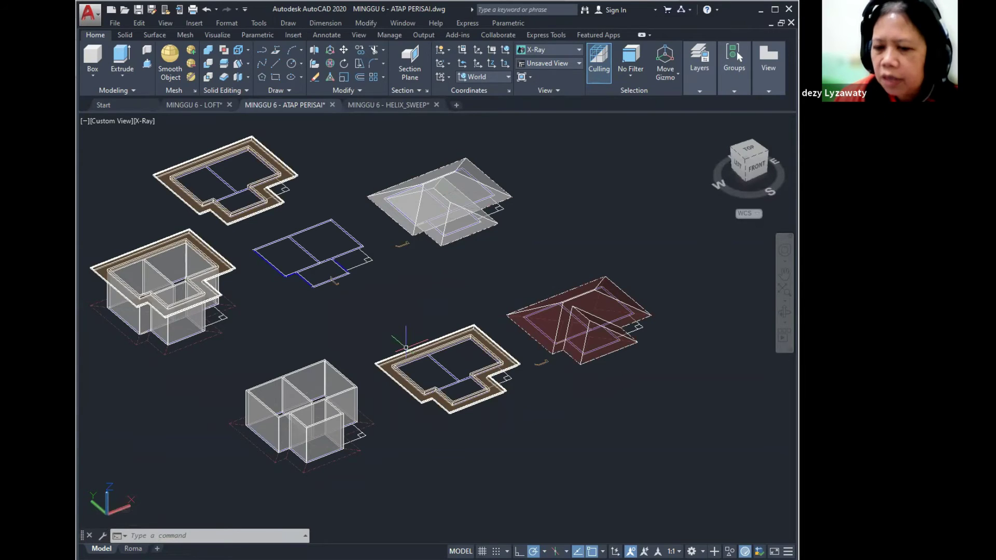
middle_click_drag(494, 343, 506, 376, "shift")
scroll(506, 377, "up", 3)
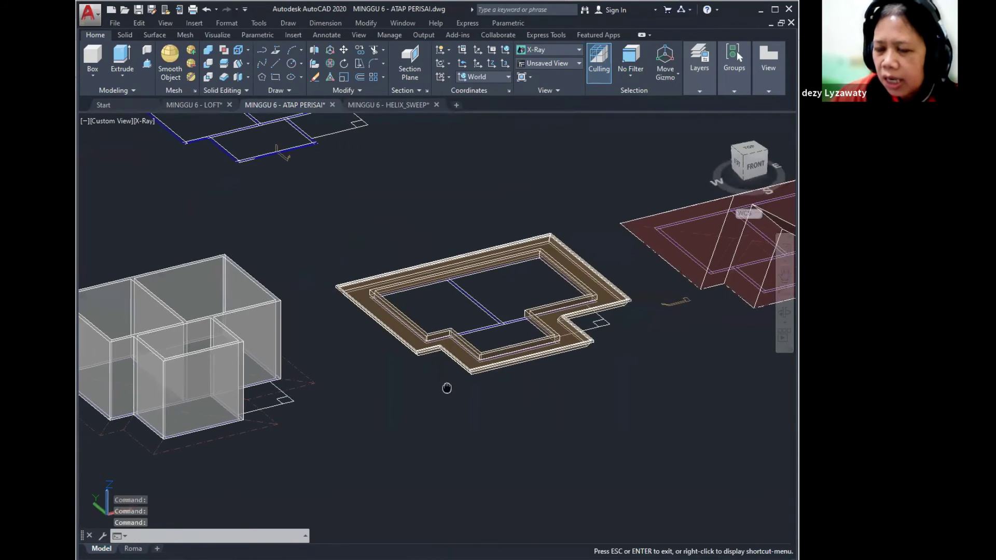
scroll(445, 384, "down", 2)
scroll(435, 382, "up", 1)
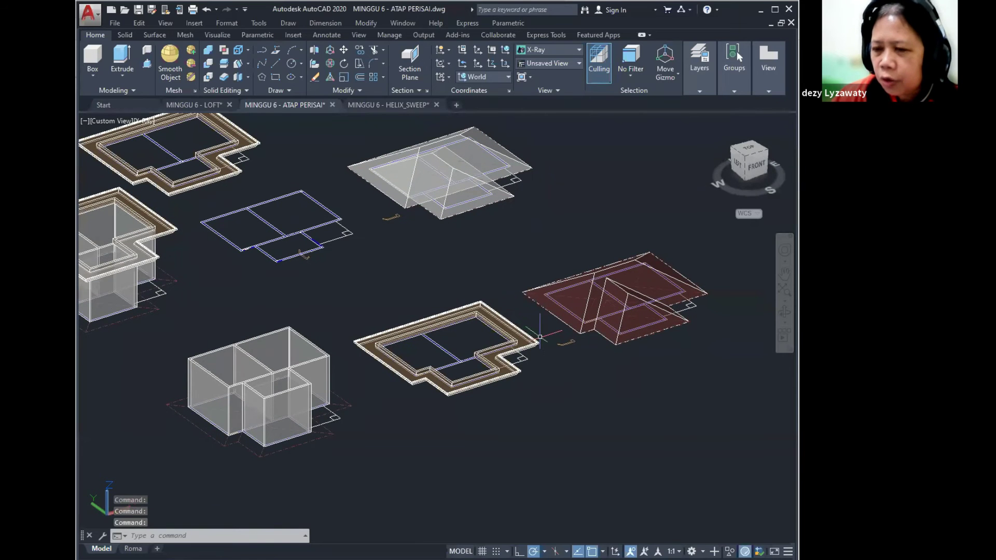
left_click(539, 337)
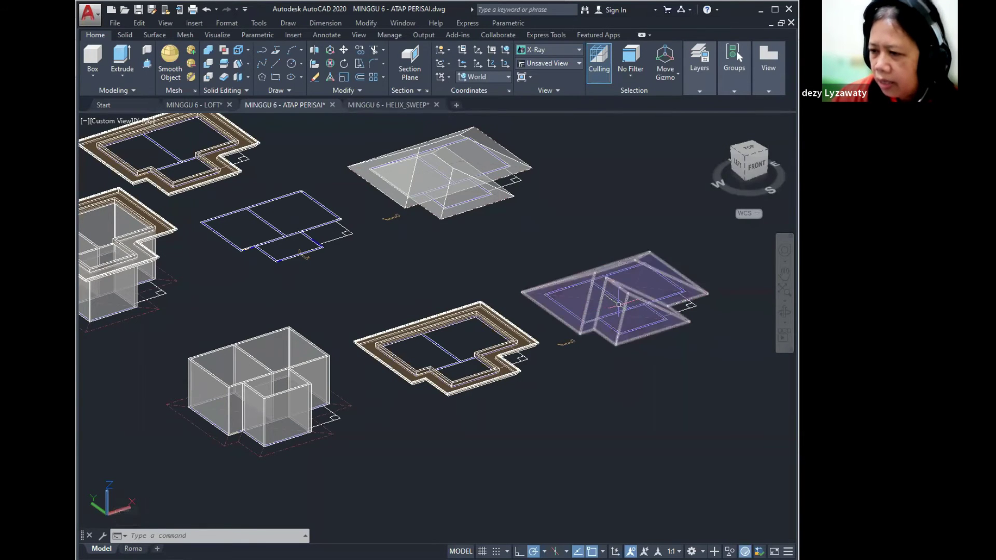
key("ctrl")
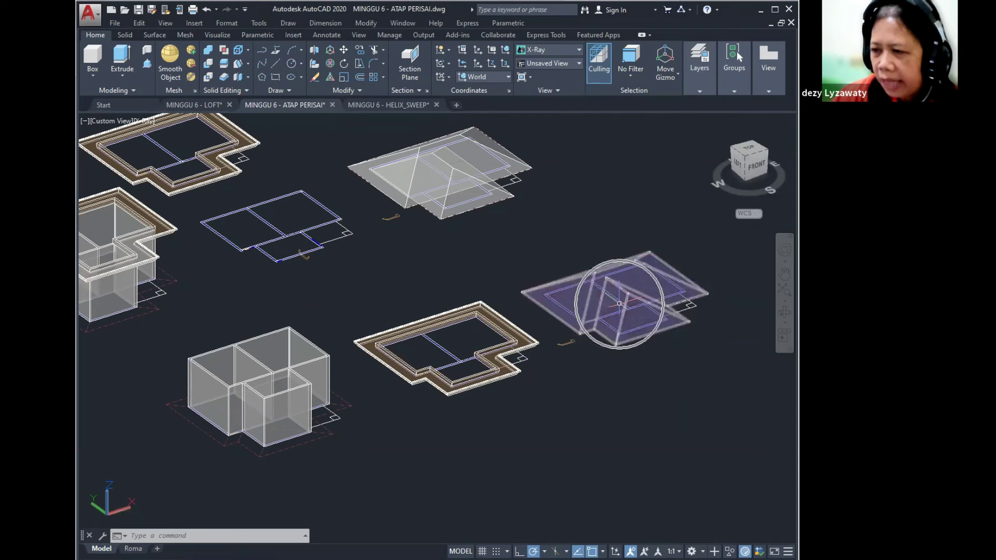
middle_click_drag(388, 409, 395, 409)
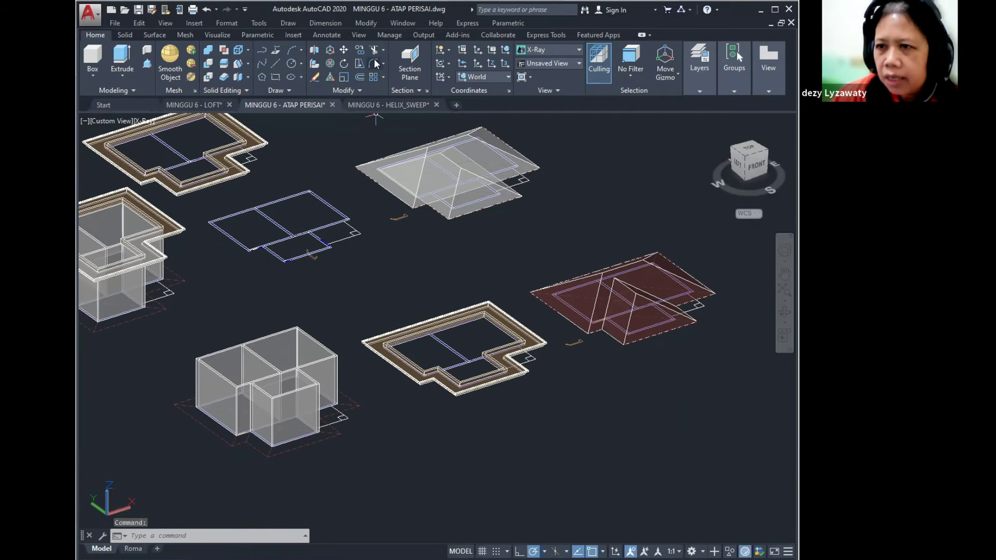
Move the roof-edge frame onto the wall model's base, matching the outer reference corner beside the small square of both plans.
left_click(346, 52)
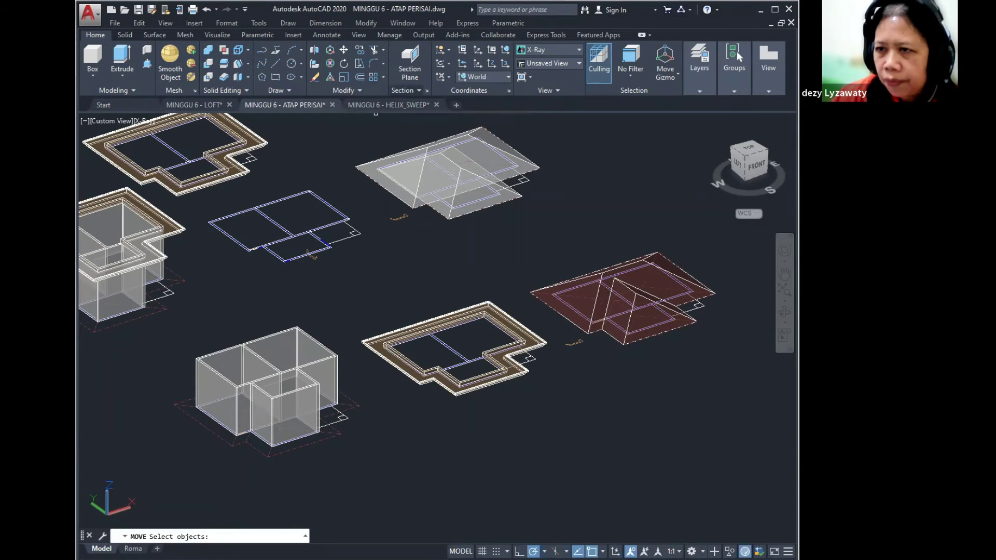
scroll(539, 347, "up", 3)
left_click(546, 353)
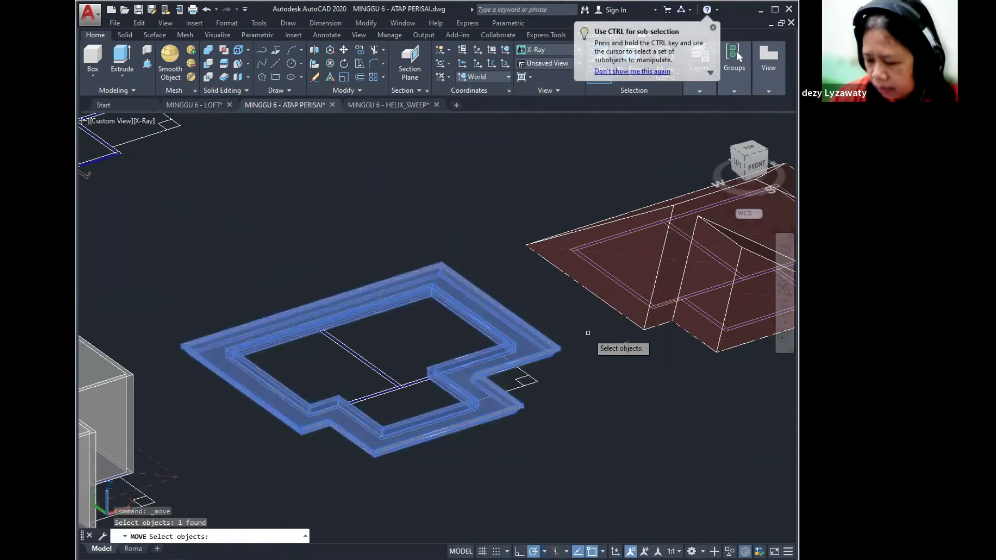
key("Return")
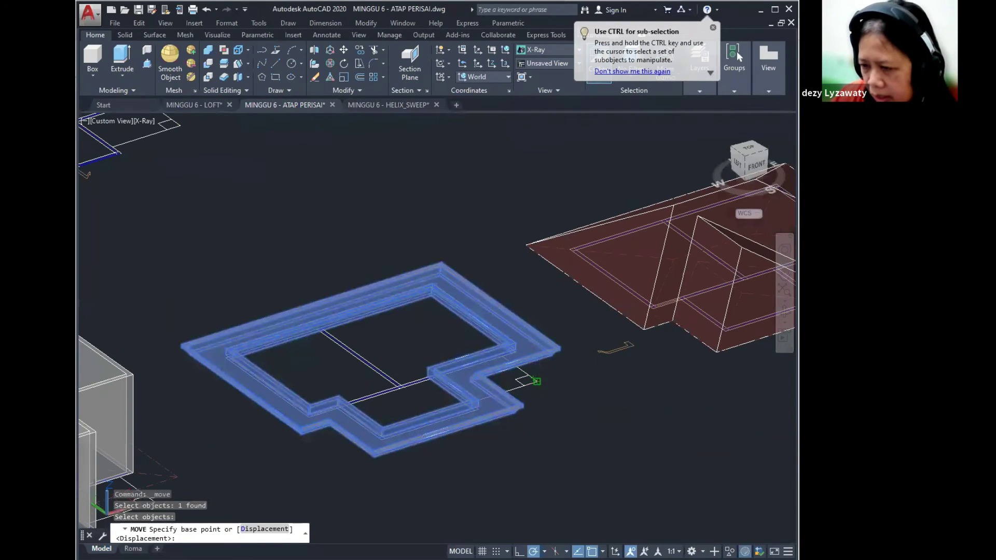
left_click(537, 381)
middle_click_drag(538, 348, 647, 204)
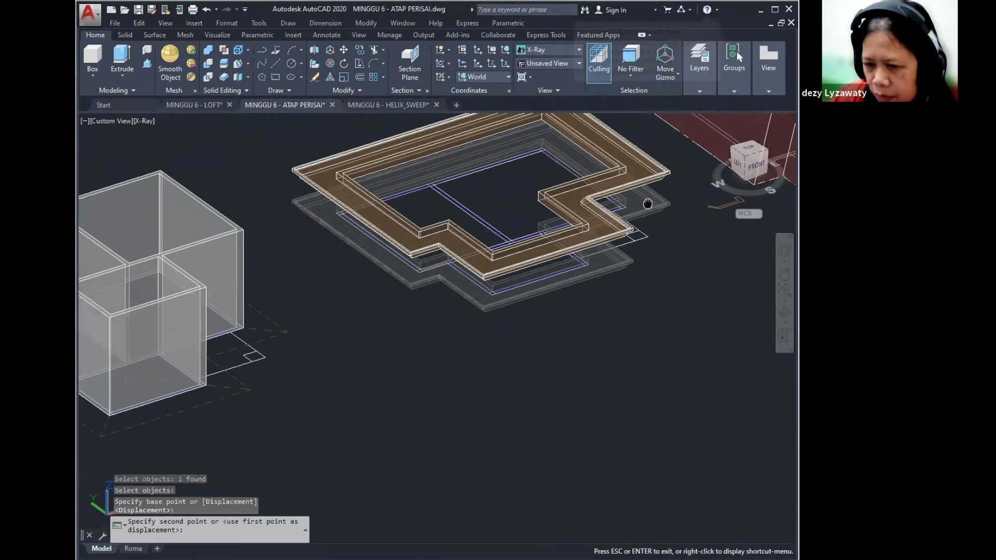
middle_click_drag(365, 358, 589, 345)
left_click(499, 323)
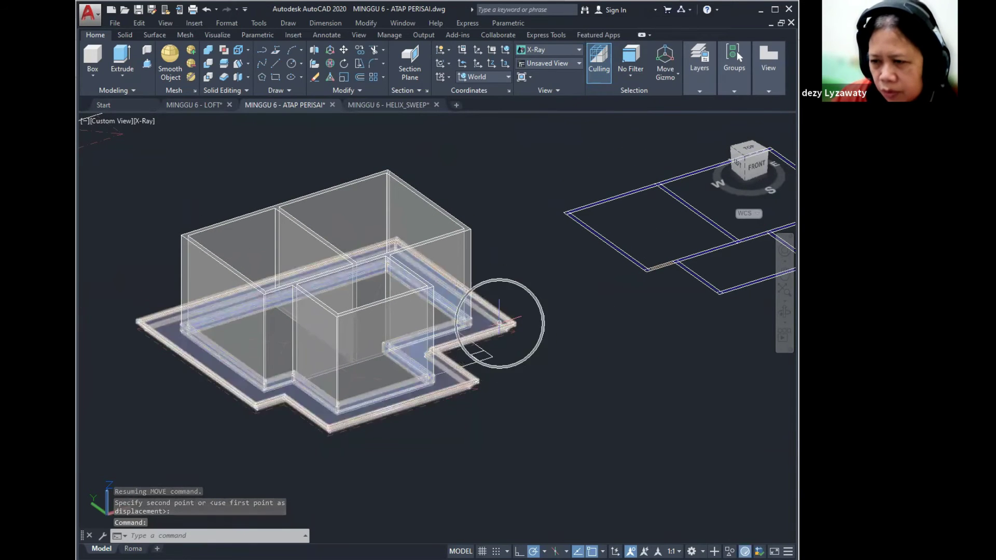
middle_click_drag(499, 322, 511, 280)
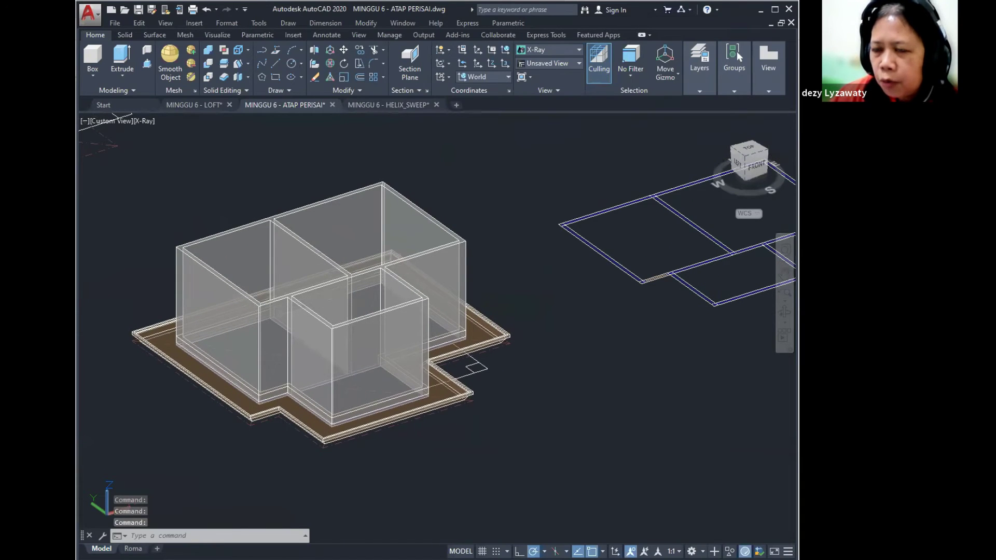
left_click(344, 50)
middle_click_drag(537, 337, 533, 351)
scroll(528, 340, "down", 2)
middle_click_drag(528, 270, 491, 333)
key("Escape")
Measure the wall height along the main block's outer vertical edge, from base corner to top corner.
scroll(493, 341, "up", 2)
scroll(497, 346, "up", 2)
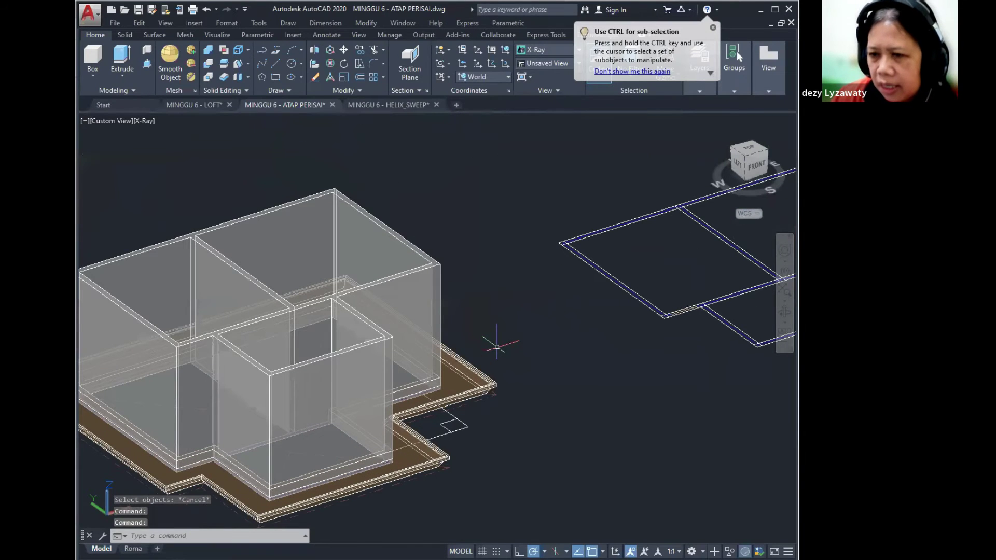
type("di")
key("Return")
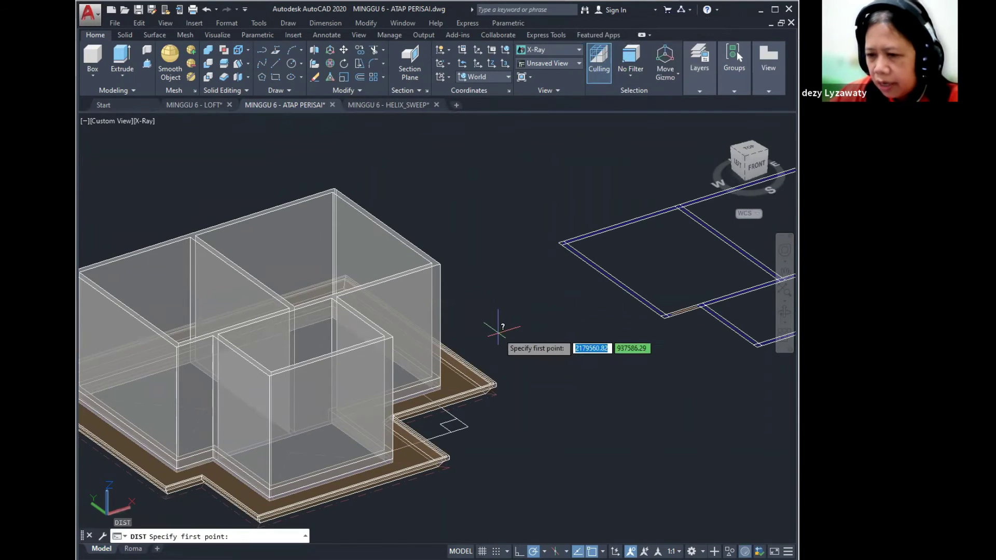
scroll(446, 397, "up", 3)
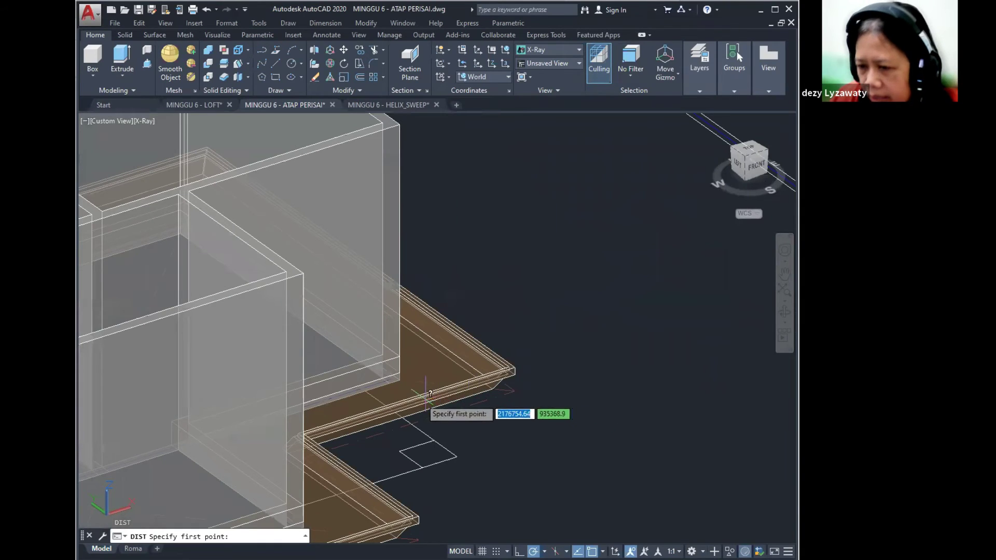
left_click(400, 380)
middle_click_drag(493, 228, 489, 356)
scroll(424, 270, "up", 1)
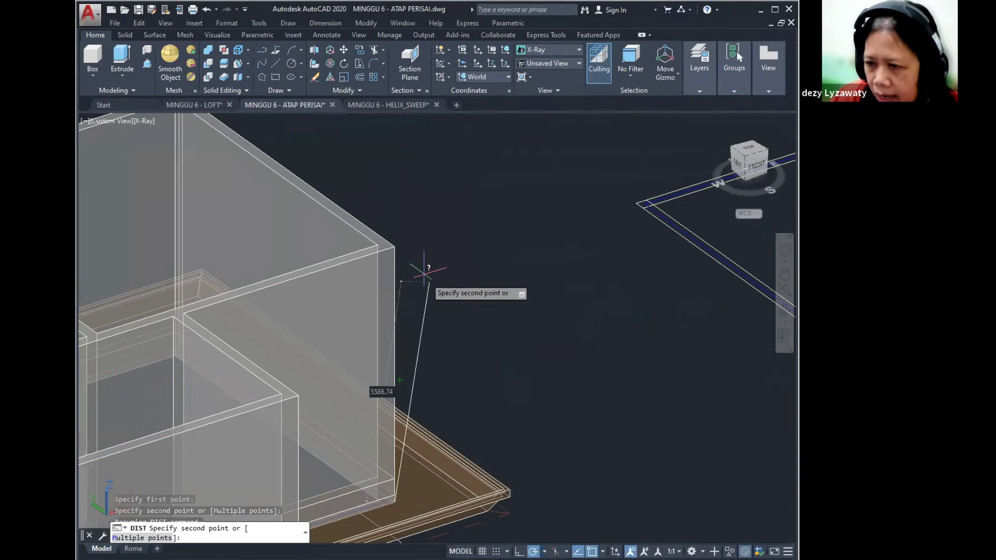
left_click(394, 245)
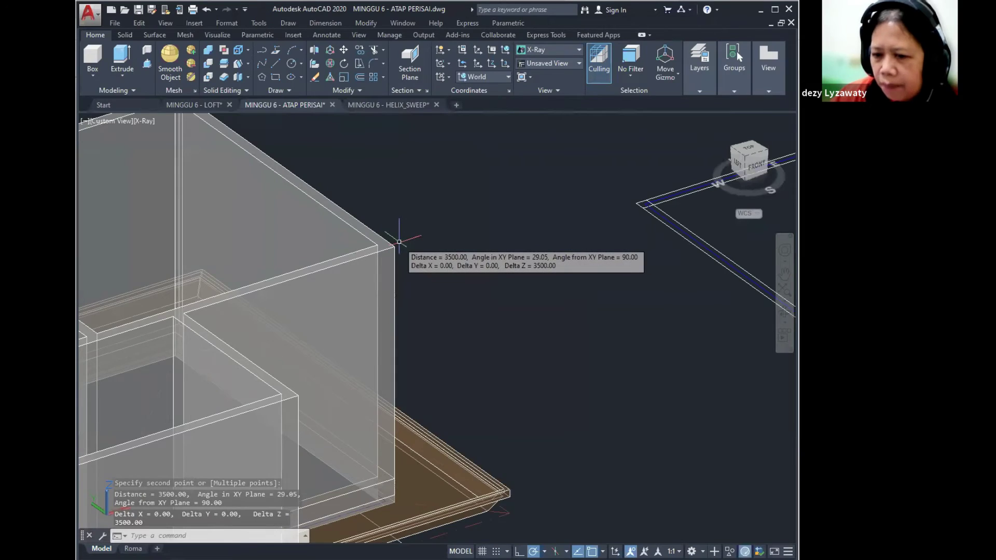
scroll(395, 244, "down", 3)
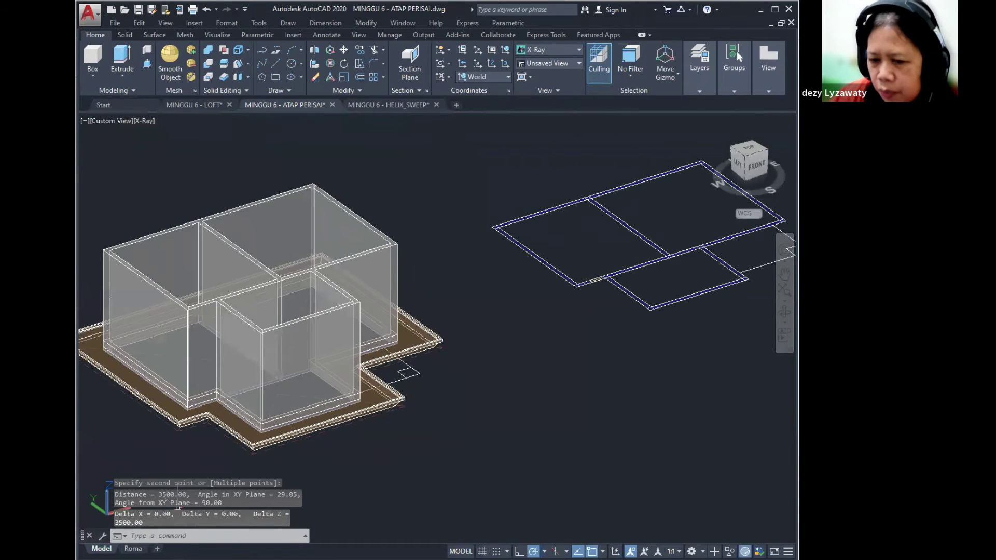
Move the roof-edge frame 3500 straight up along Z to the top of the walls.
middle_click_drag(412, 342, 427, 341)
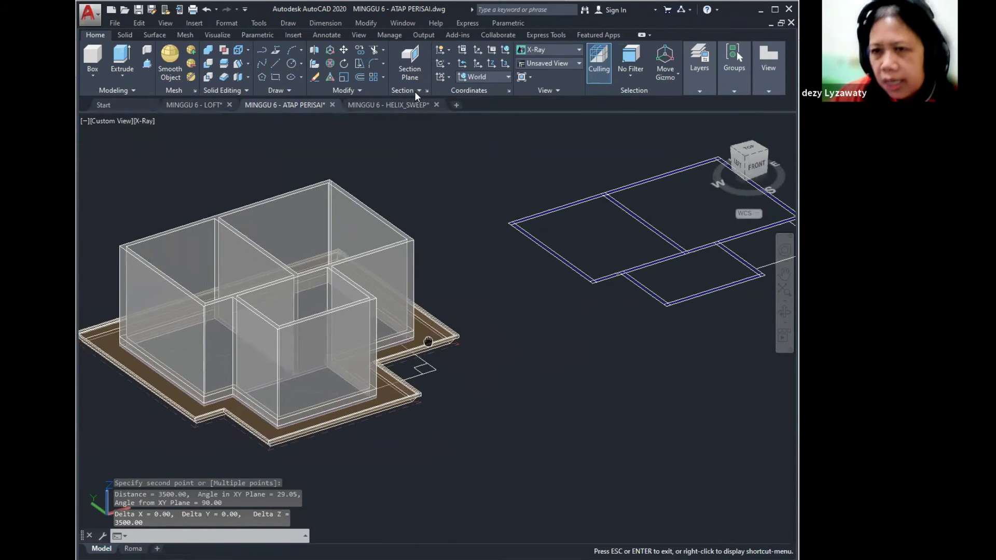
left_click(343, 50)
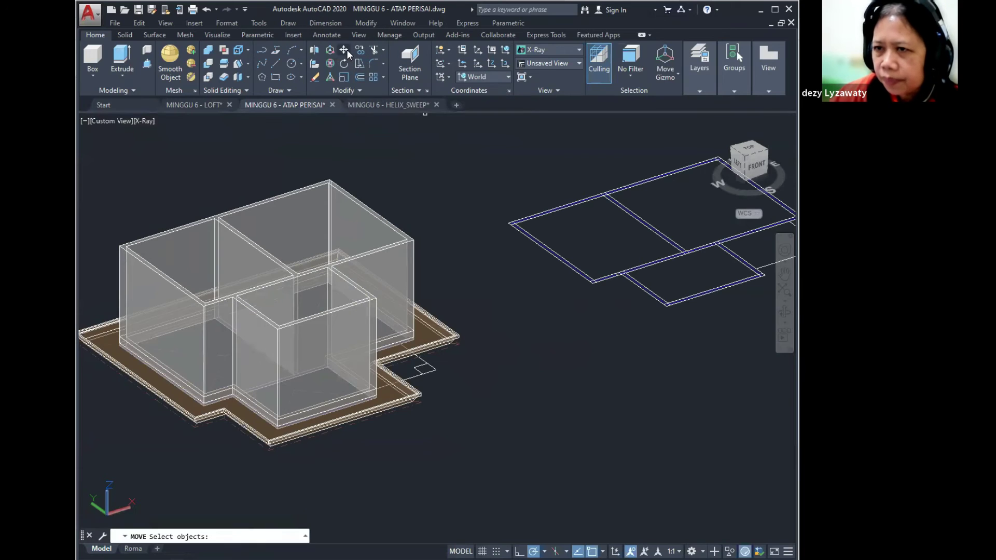
left_click(445, 330)
key("Return")
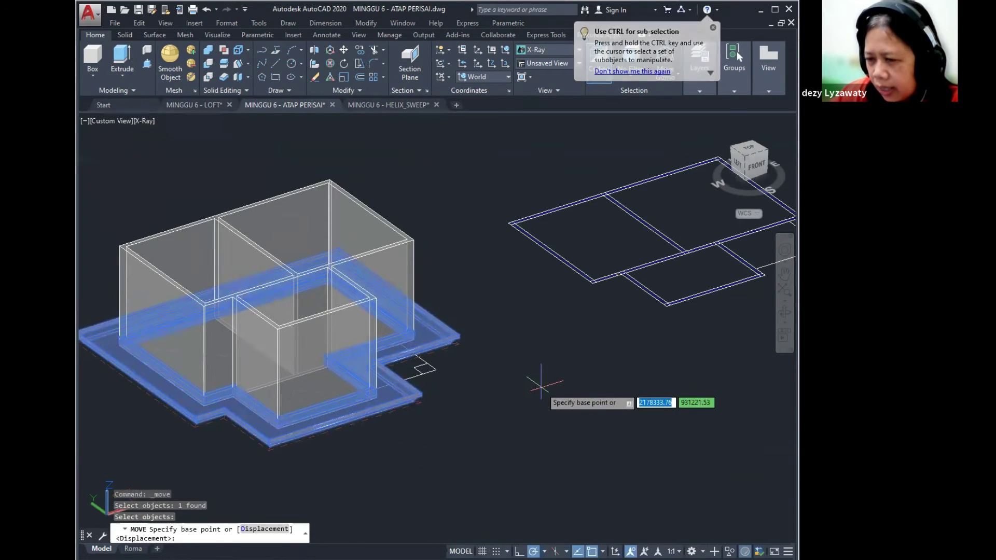
left_click(541, 384)
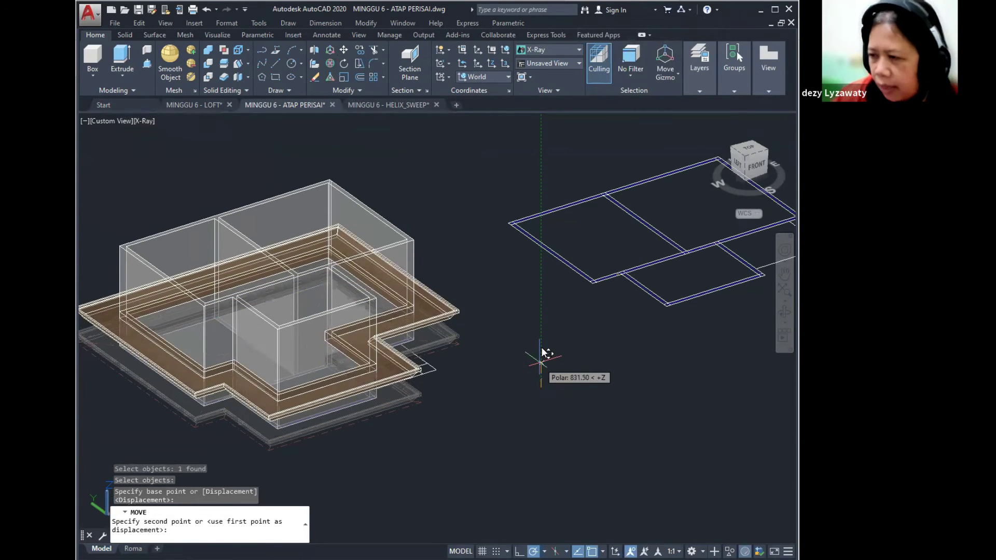
type("3500")
key("Return")
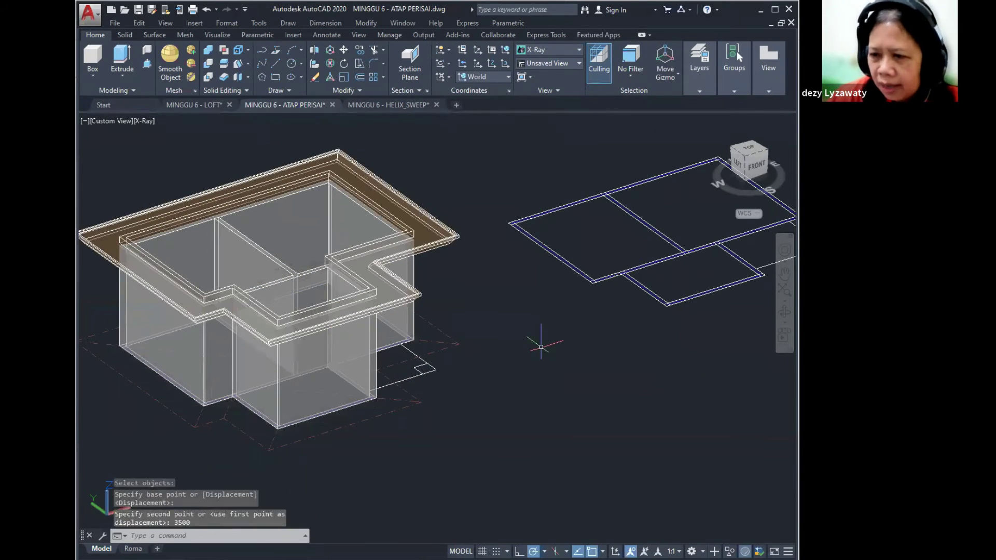
mouse_move(454, 350)
middle_mouse_down()
mouse_move(449, 339)
mouse_move(447, 351)
middle_mouse_up()
key("Escape")
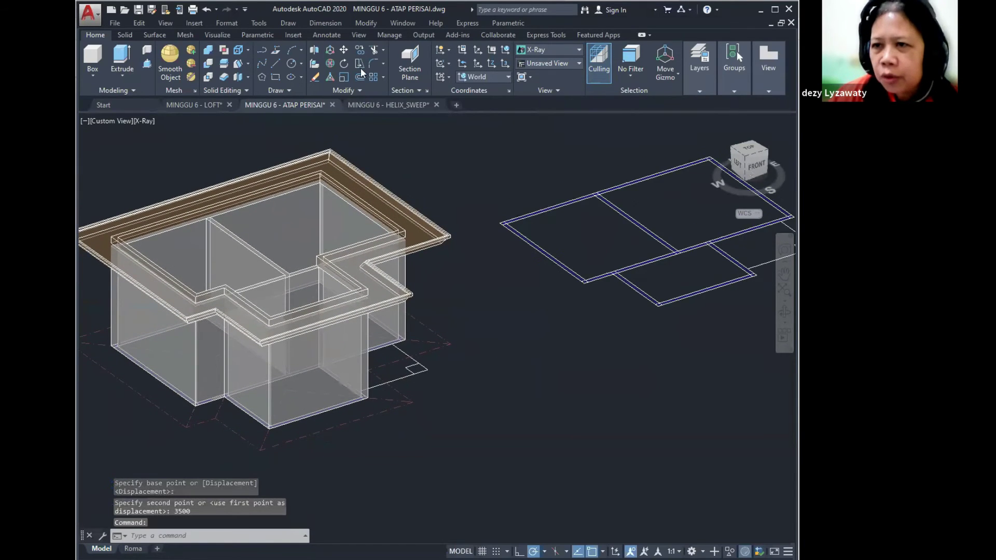
Move the combined hip roof onto the base of the wall model, matching the plans' outer reference corner beside the small square.
scroll(446, 352, "down", 3)
middle_click_drag(507, 331, 413, 371)
key("Escape")
middle_click_drag(587, 310, 553, 320)
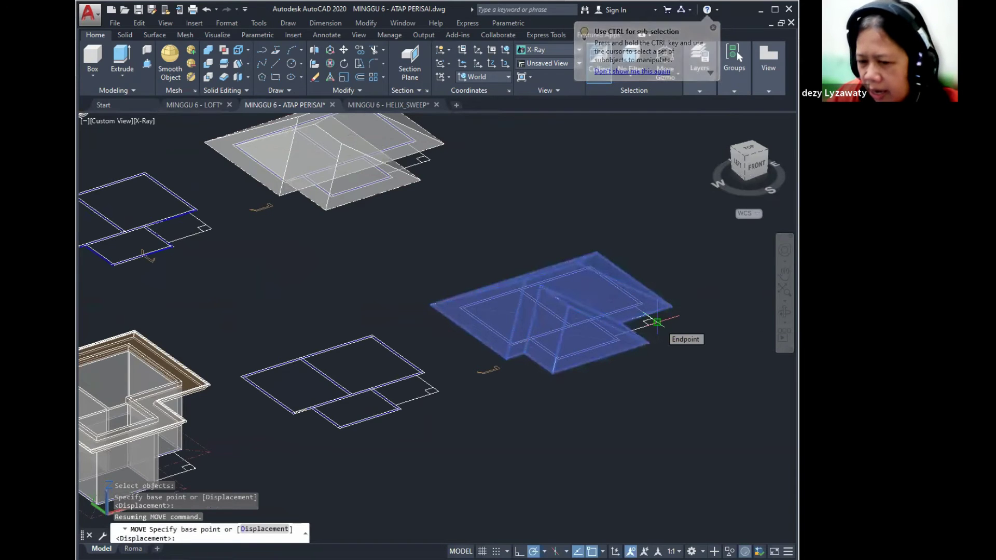
key("ctrl")
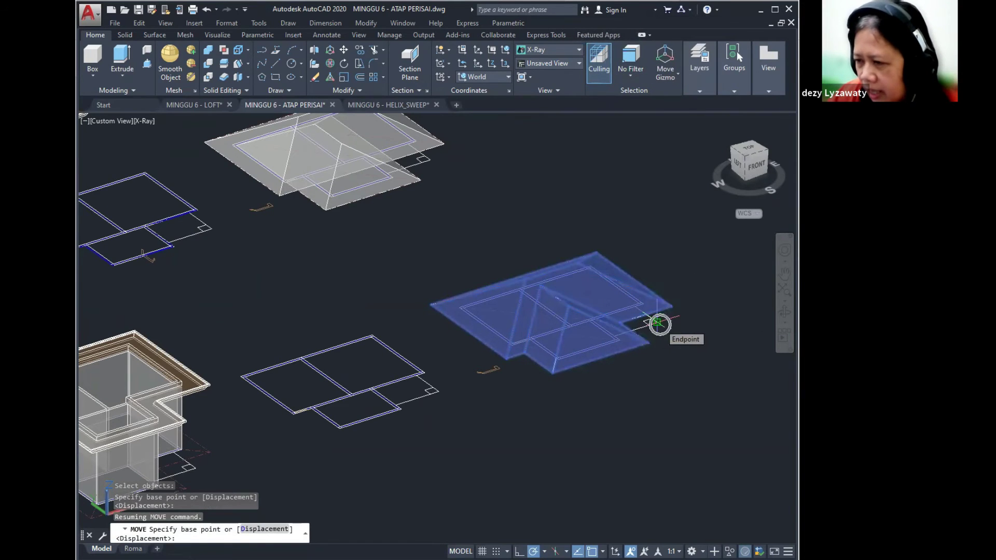
left_click(657, 323)
mouse_move(405, 276)
middle_mouse_down()
mouse_move(482, 226)
mouse_move(576, 195)
middle_mouse_up()
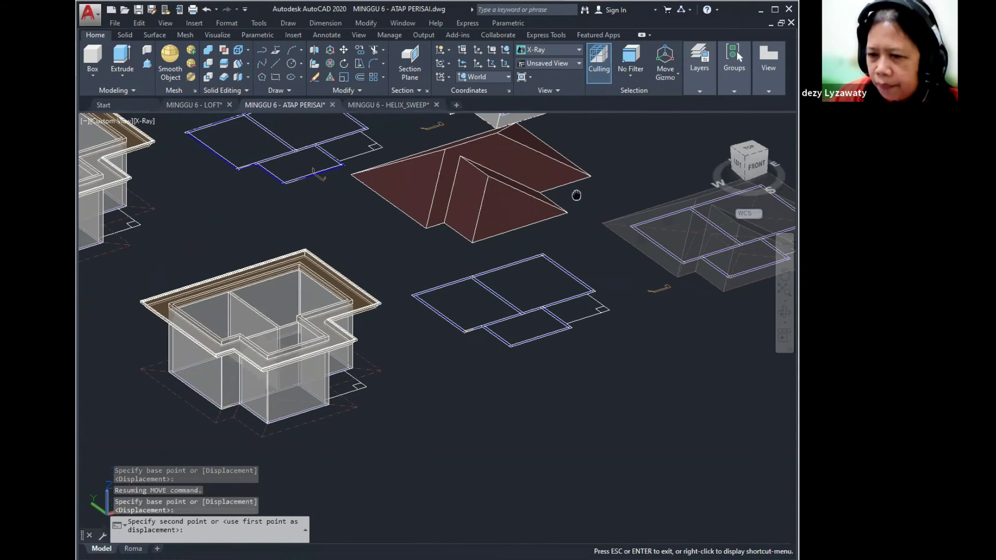
left_click(376, 382)
middle_click_drag(507, 402, 633, 403)
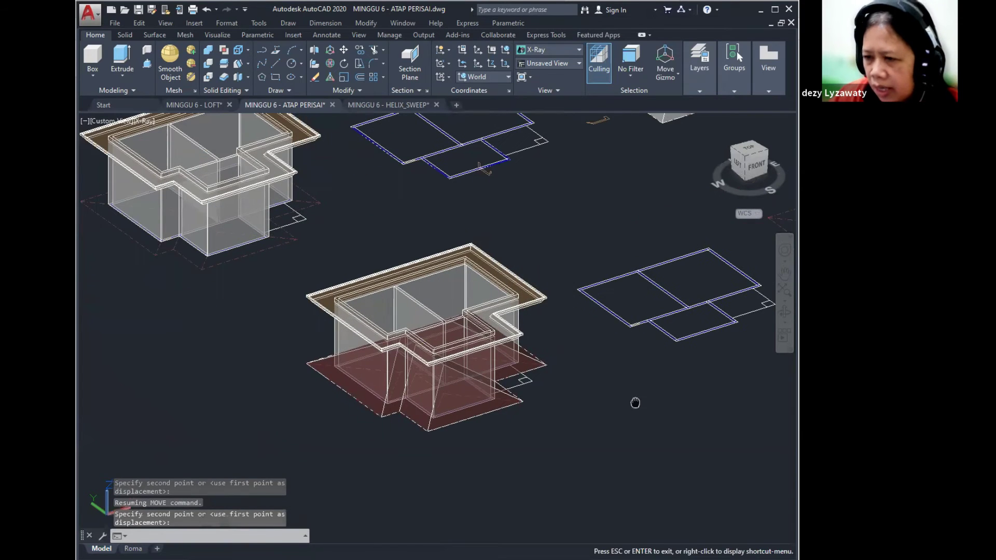
mouse_move(561, 352)
middle_mouse_down()
mouse_move(569, 411)
mouse_move(560, 352)
middle_mouse_up()
scroll(560, 352, "up", 2)
key("Escape")
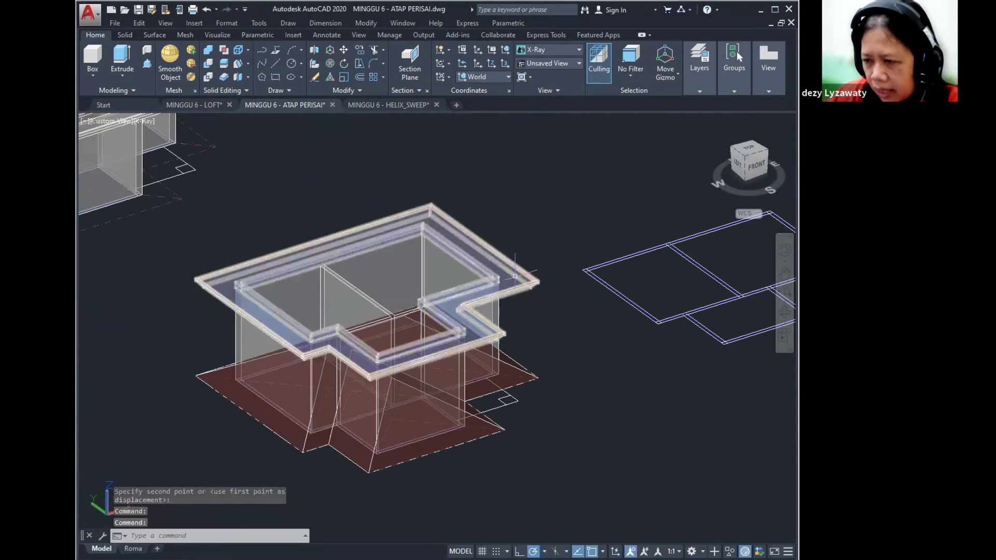
Measure the vertical distance from the main block's base corner to the roof-edge frame's inner upper corner above it.
middle_click_drag(502, 276, 525, 324)
type("DI")
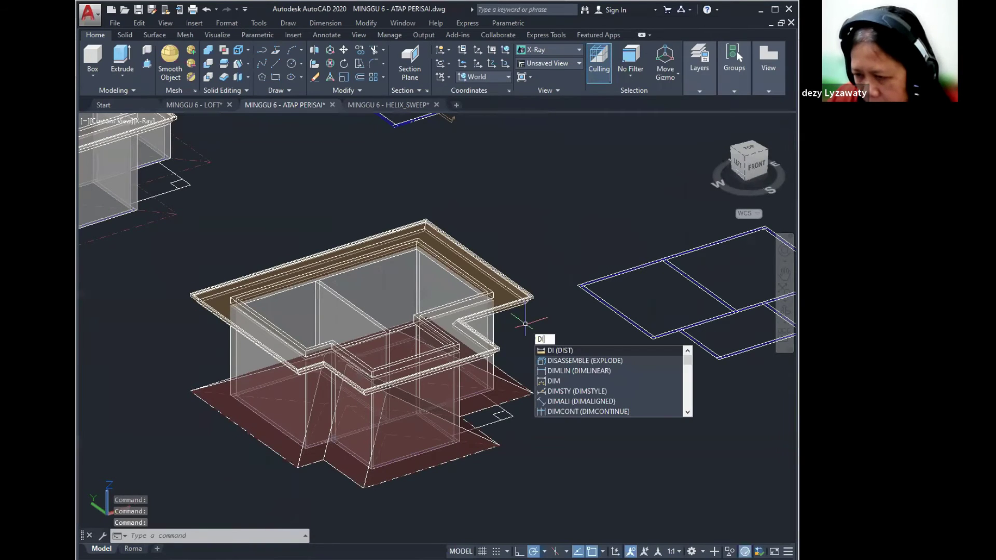
key("Return")
scroll(534, 363, "up", 4)
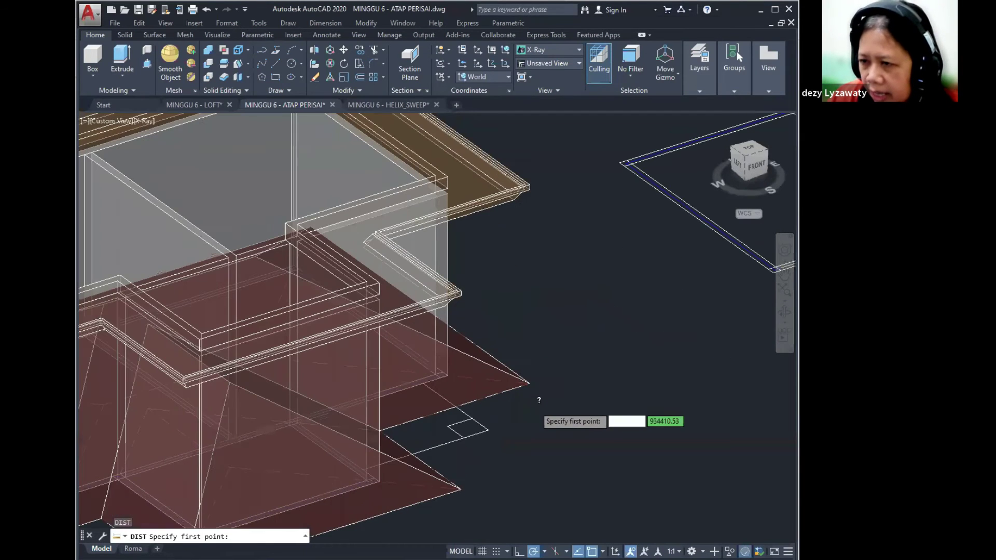
left_click(448, 374)
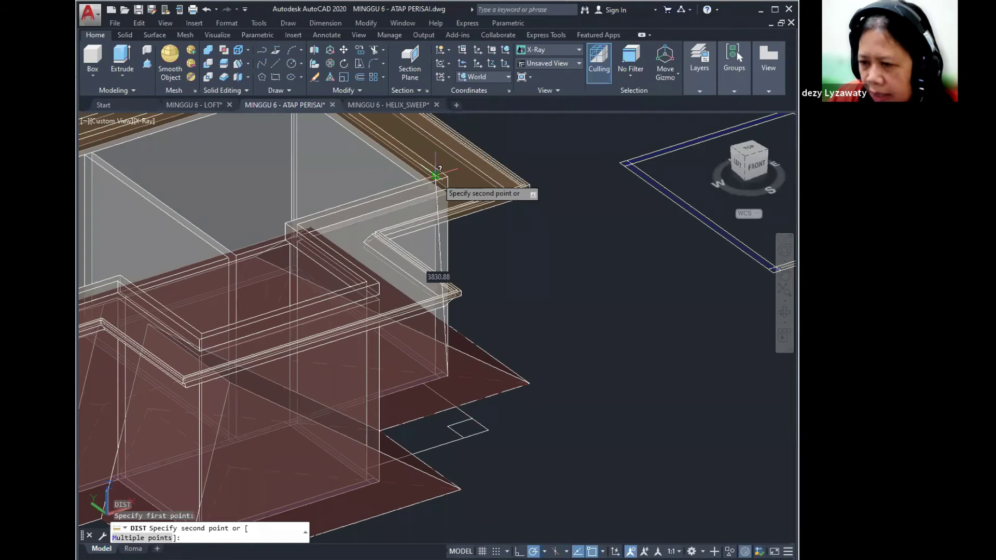
left_click(435, 175)
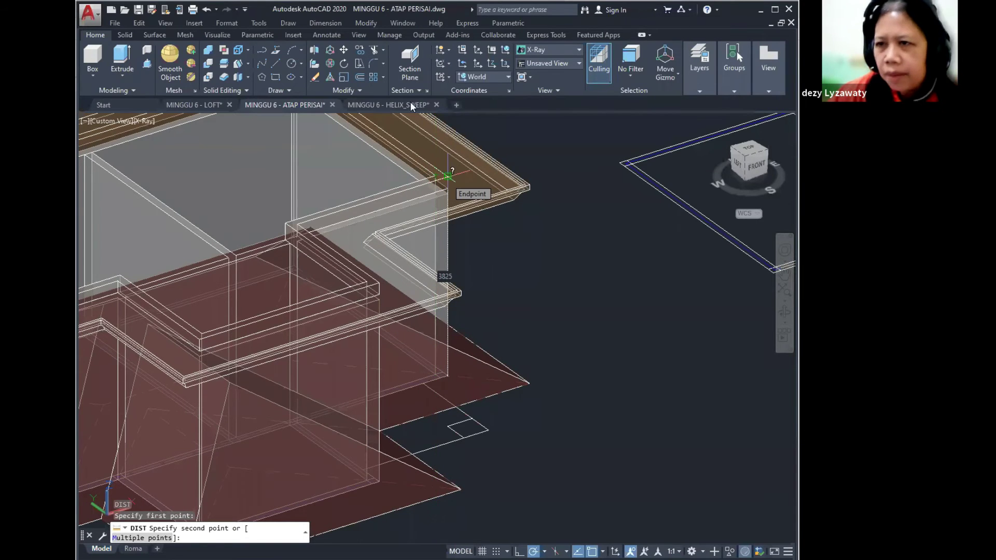
Move the combined hip roof 3825 straight up along Z onto the roof-edge frame.
left_click(345, 48)
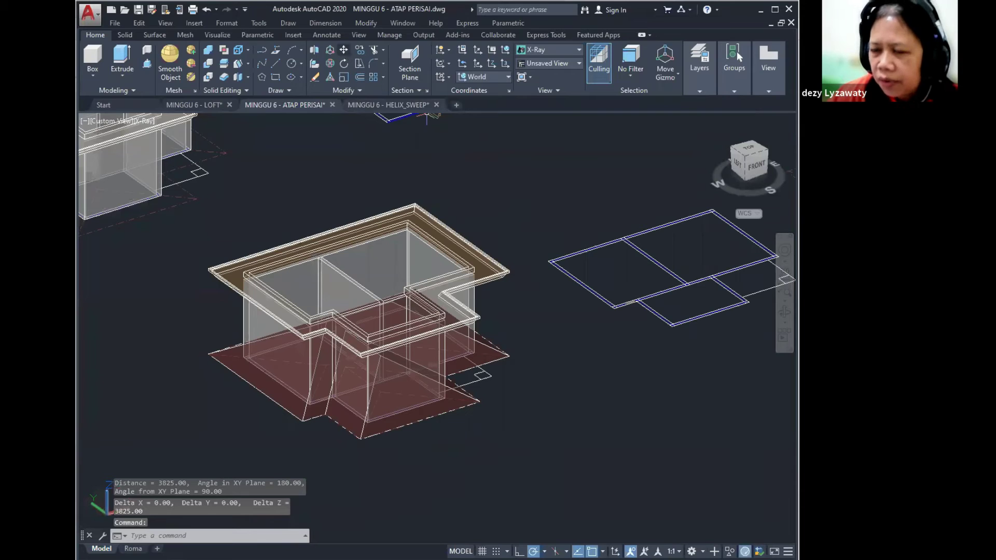
left_click(493, 348)
key("Return")
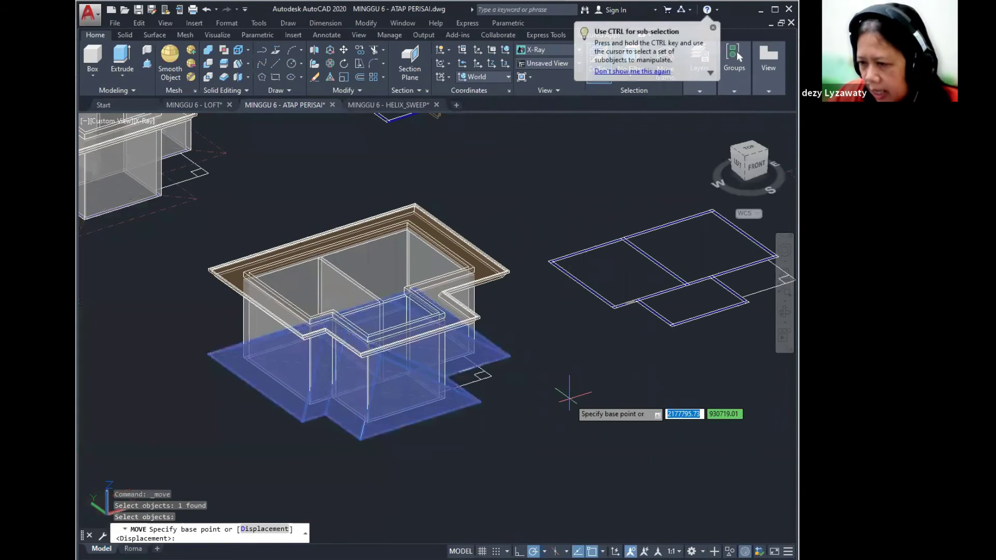
left_click(569, 397)
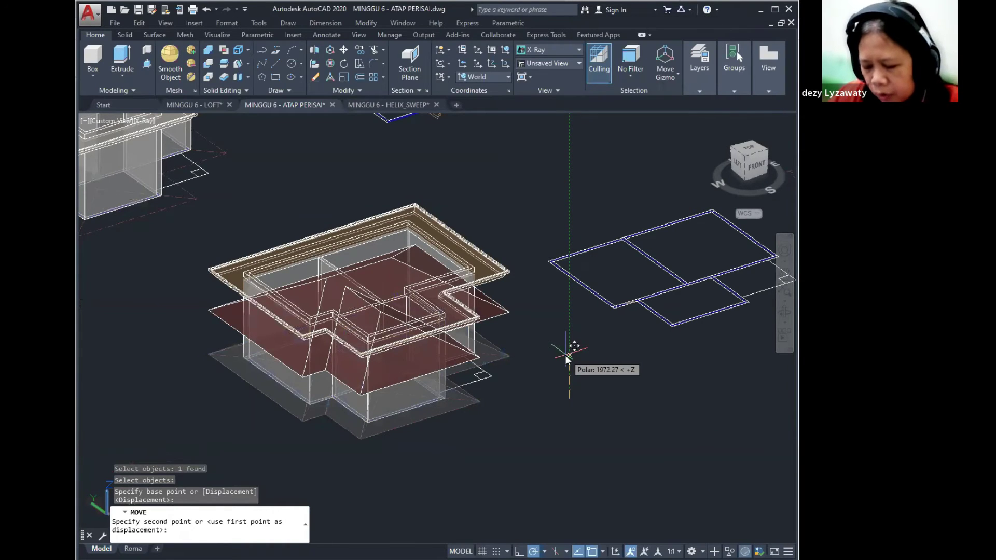
type("3825")
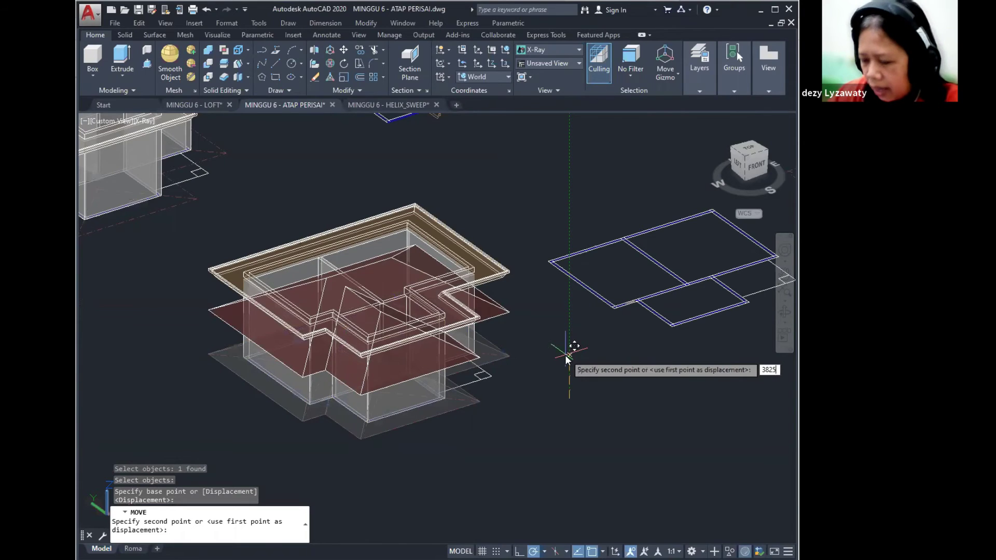
key("Return")
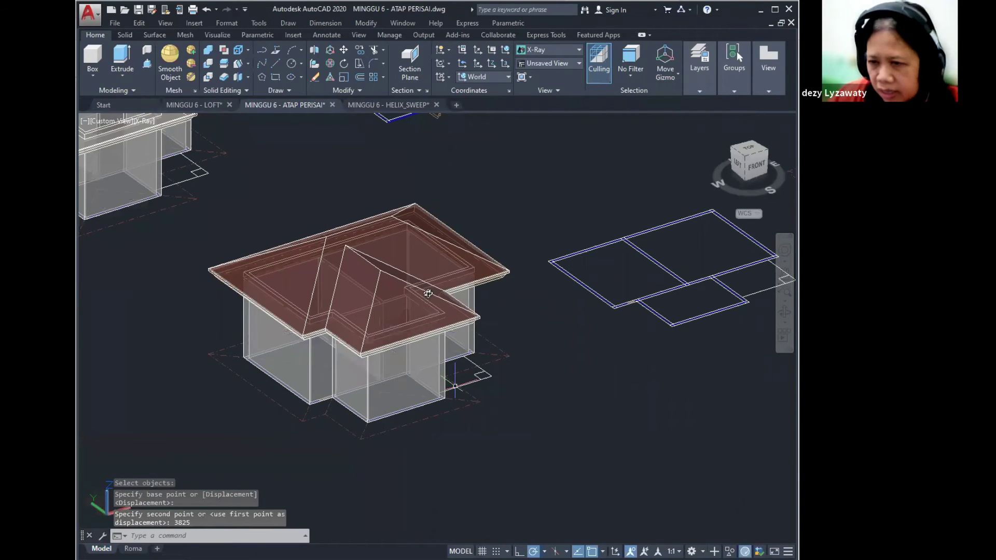
middle_click_drag(428, 294, 440, 299, "shift")
middle_click_drag(491, 342, 434, 377, "shift")
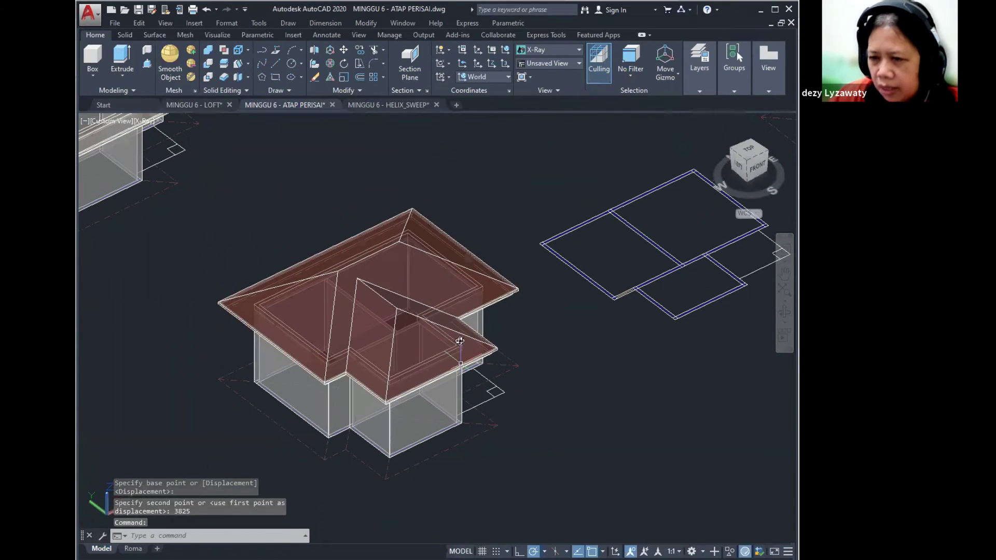
scroll(452, 231, "down", 2)
scroll(452, 232, "down", 1)
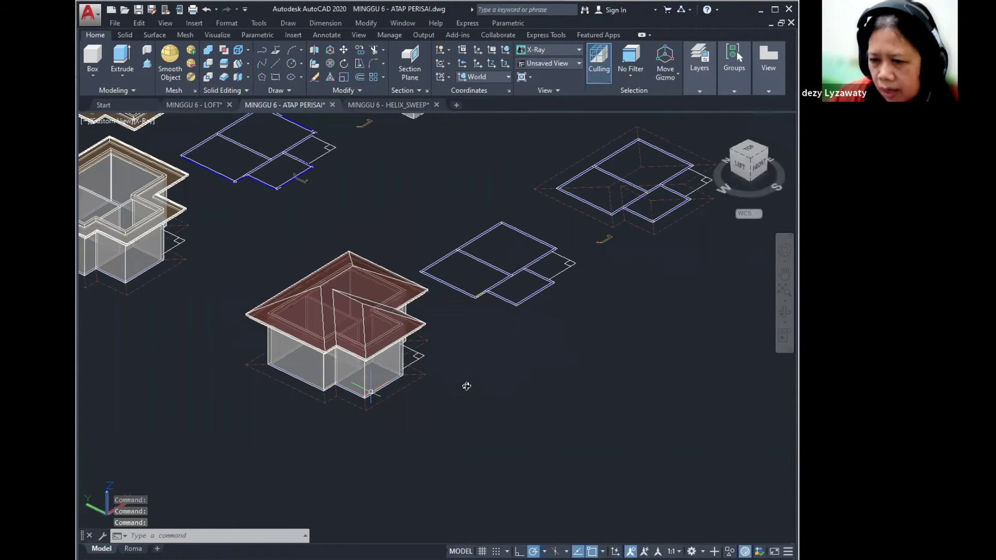
scroll(465, 279, "up", 4)
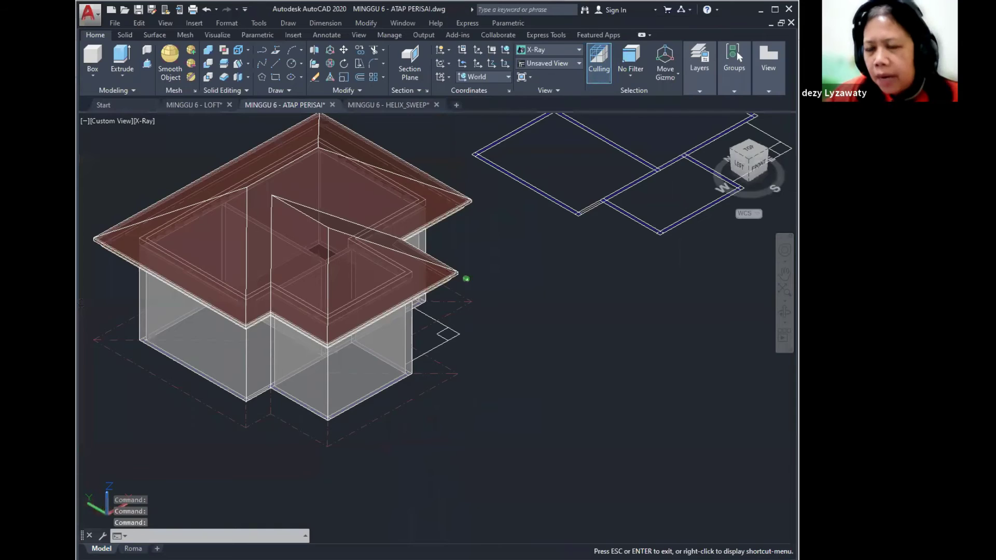
Turn on Dynamic UCS so the coordinate system snaps to active solid planes.
scroll(466, 278, "down", 4)
key("Escape")
middle_click_drag(504, 312, 440, 339)
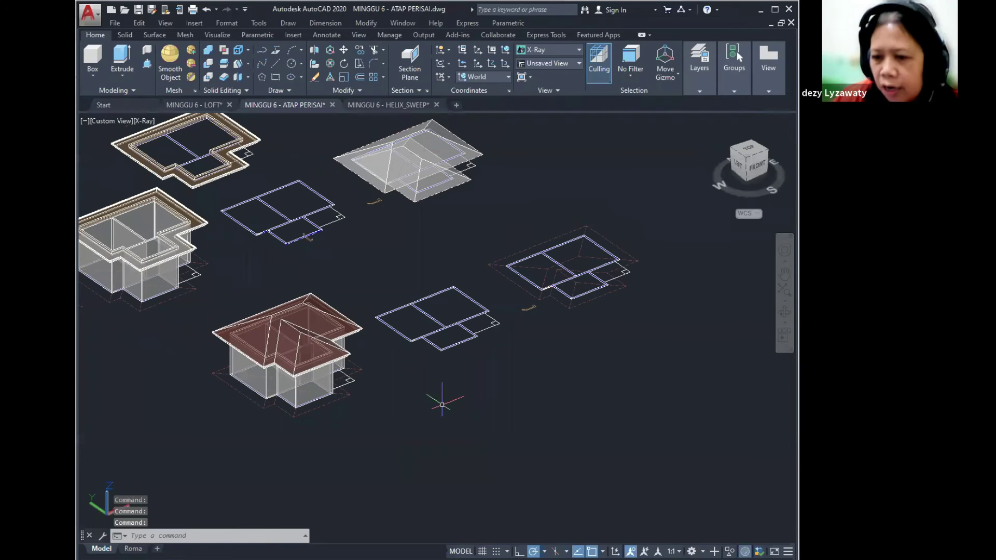
left_click(787, 551)
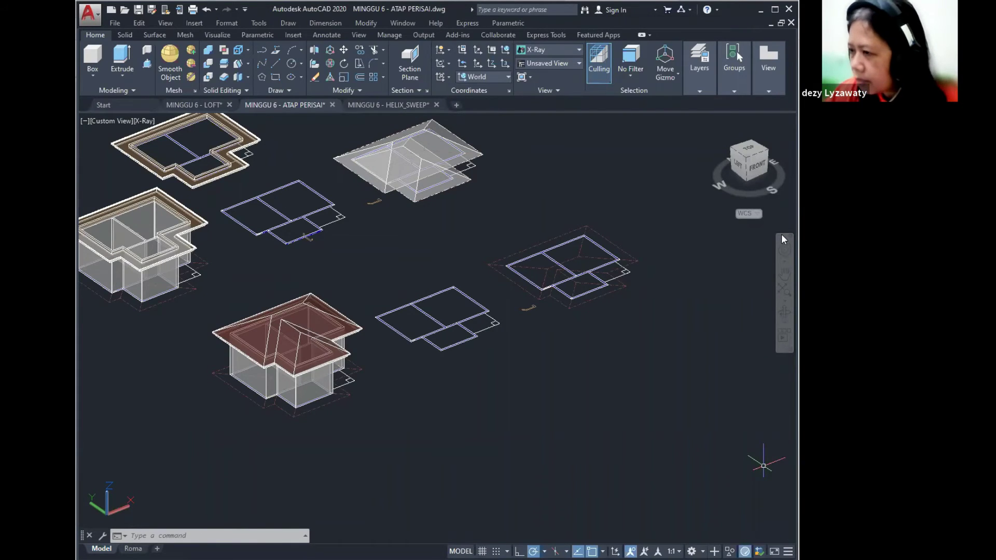
left_click(777, 334)
left_click(721, 335)
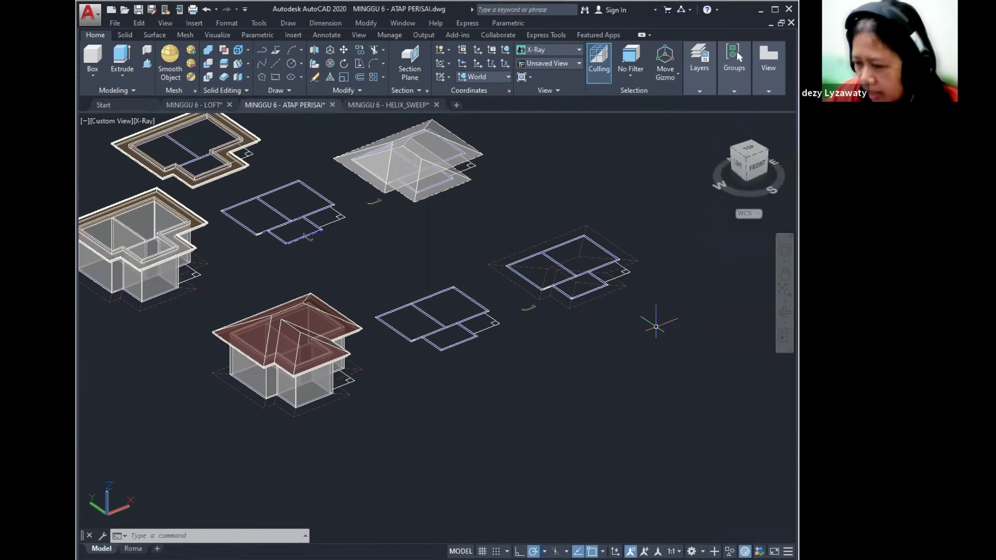
left_click(617, 552)
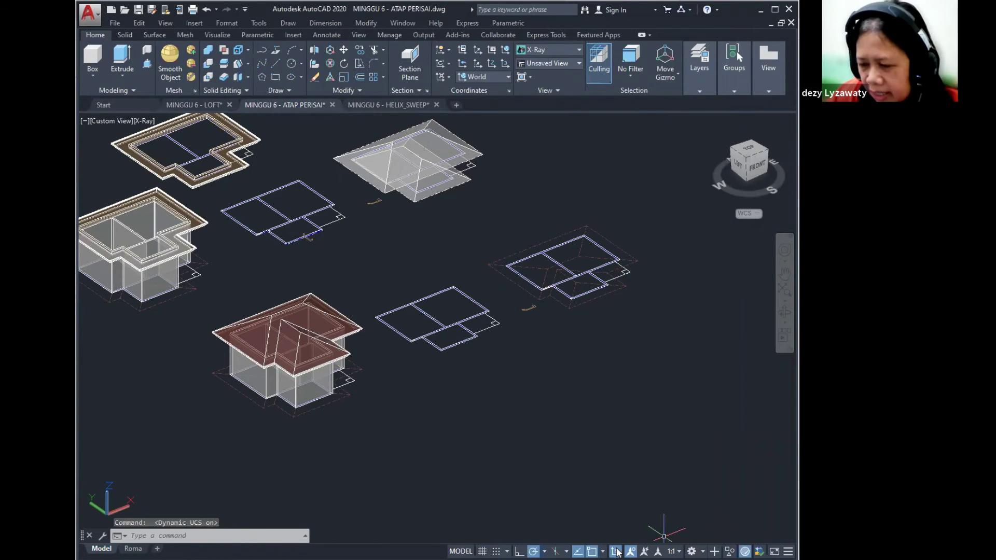
left_click(617, 551)
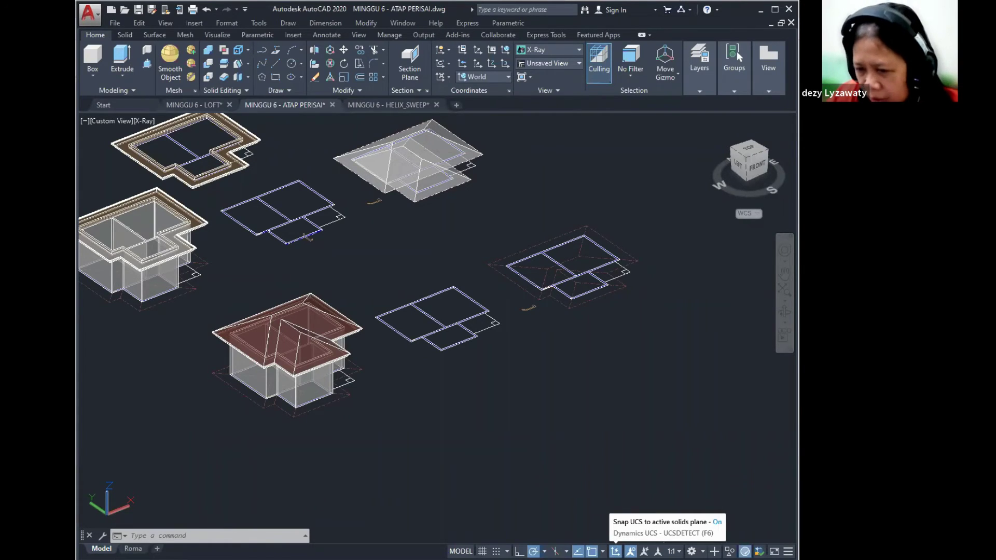
Try a distance measurement at the wall model's base corner, cancel it, and turn Dynamic UCS off.
scroll(408, 366, "up", 5)
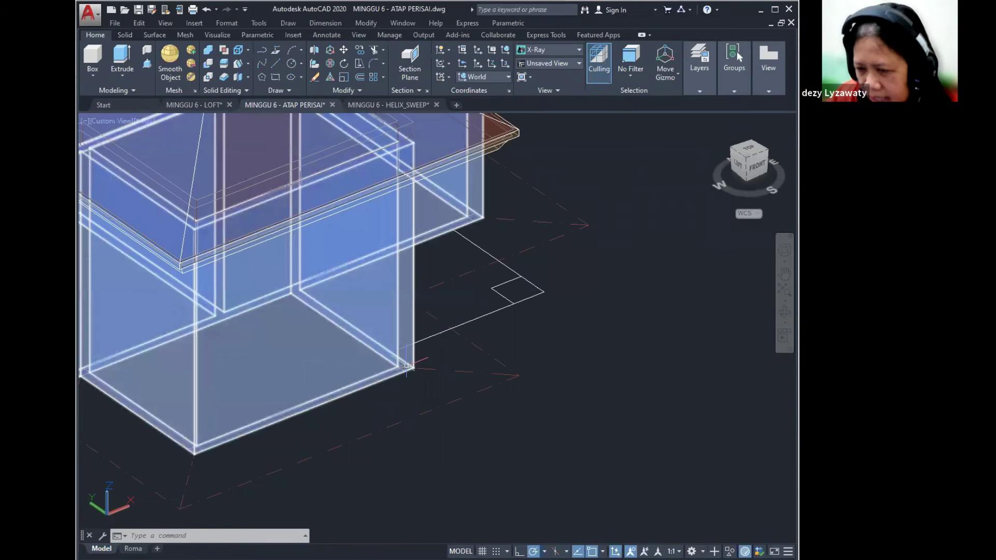
scroll(407, 366, "down", 5)
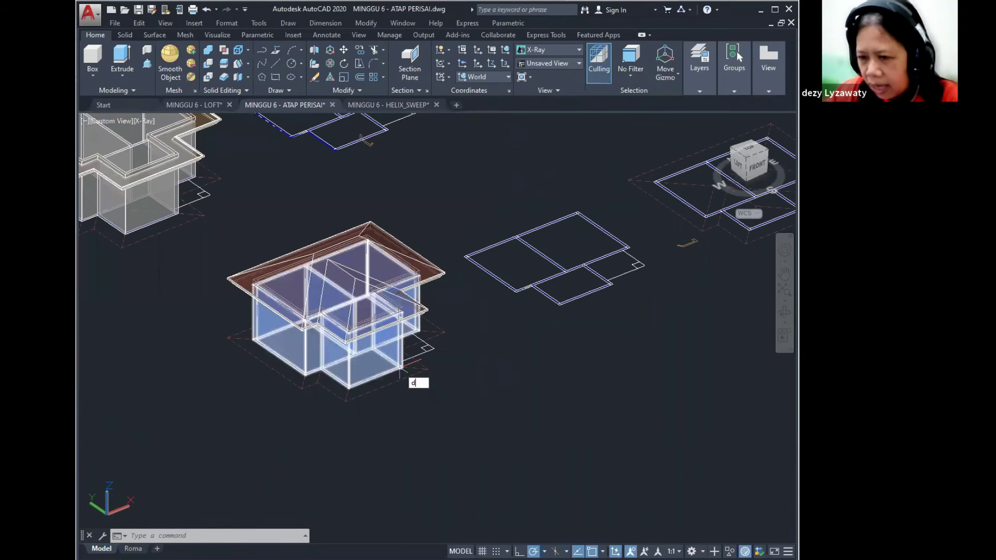
type("dist")
key("Return")
scroll(397, 369, "up", 3)
scroll(403, 359, "up", 2)
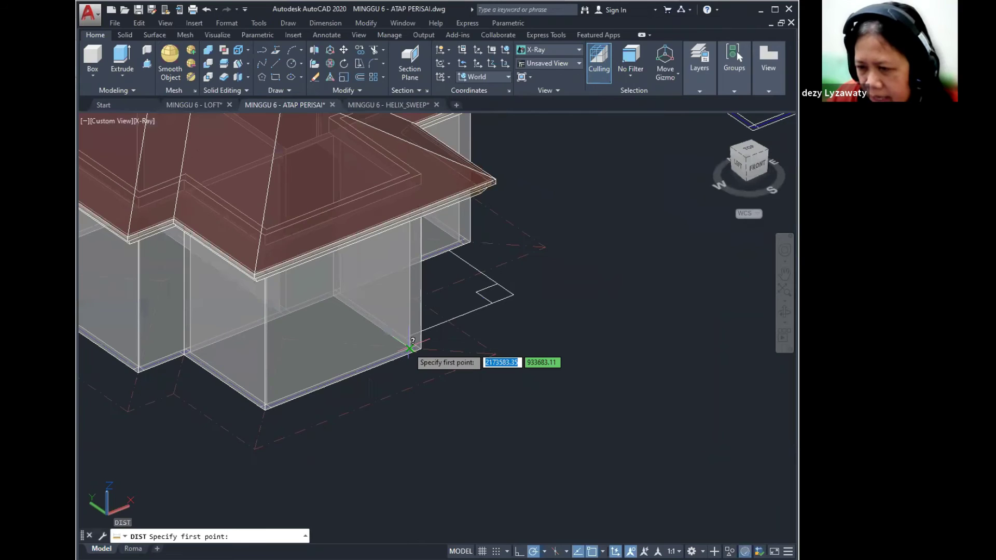
scroll(410, 348, "down", 6)
key("Escape")
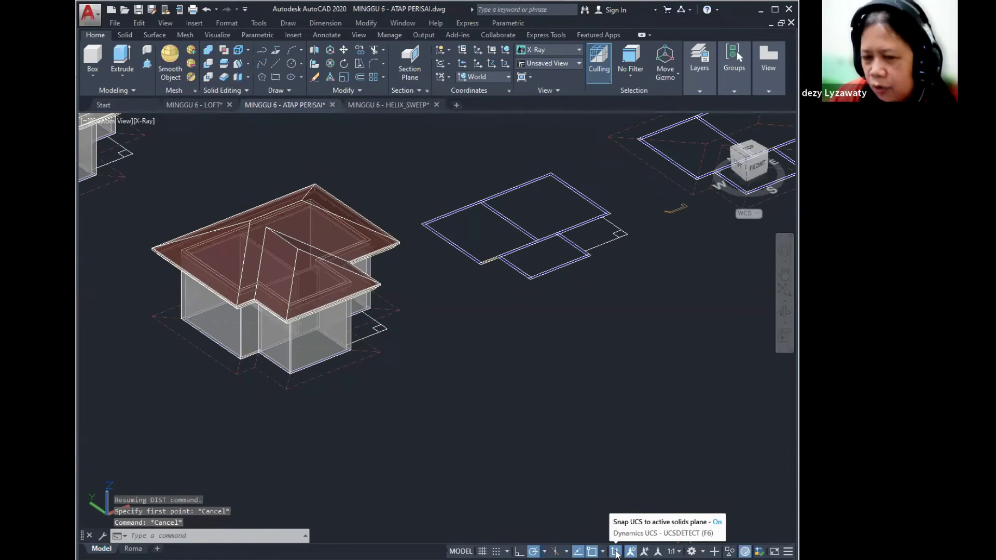
left_click(616, 554)
Examine the assembled hip-roof house up close and alongside the floor plans and separate roof models.
middle_click_drag(458, 377, 592, 370)
scroll(487, 244, "up", 6)
middle_click_drag(430, 275, 562, 338)
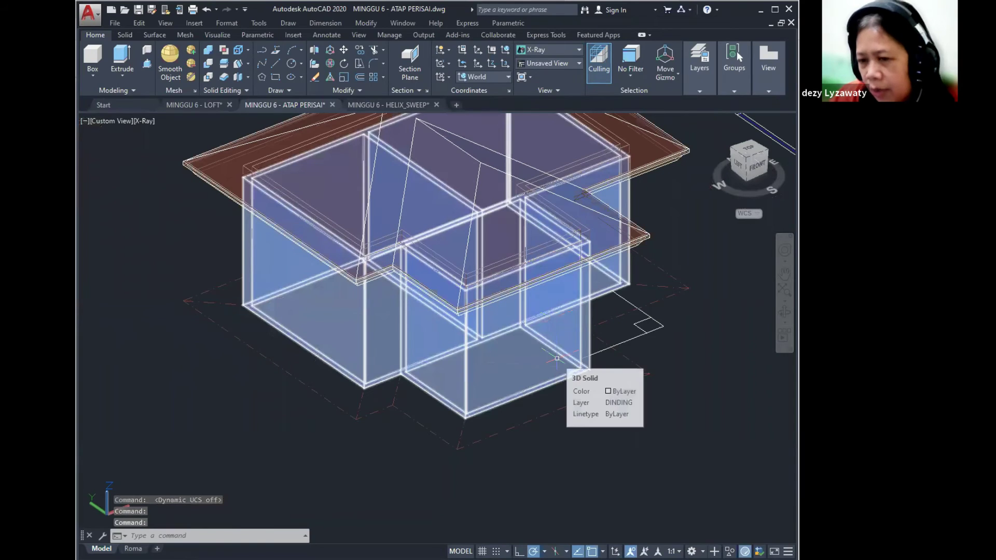
middle_click_drag(560, 360, 520, 381)
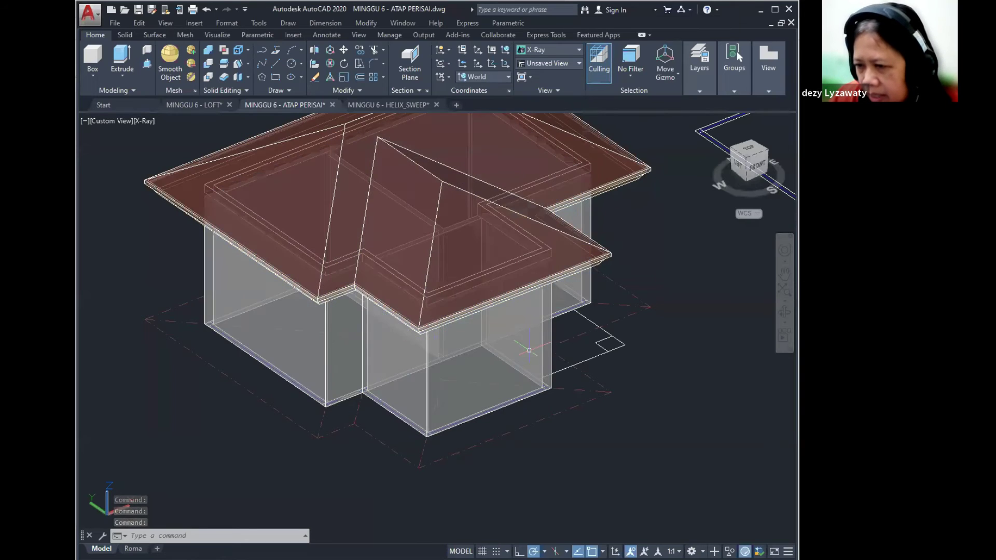
scroll(501, 357, "down", 2)
scroll(501, 357, "down", 2)
middle_click_drag(545, 352, 520, 378)
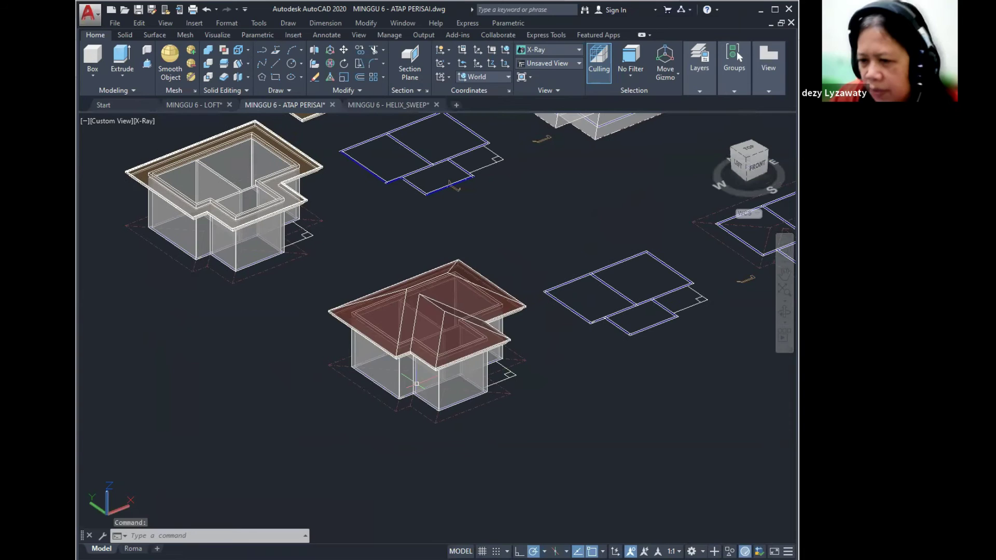
scroll(480, 397, "up", 3)
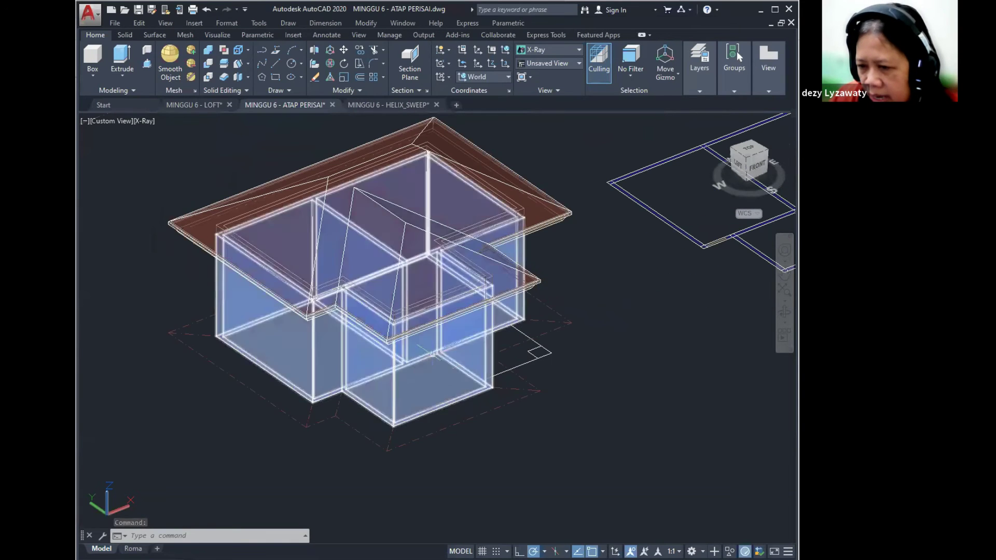
scroll(433, 349, "down", 2)
scroll(507, 345, "down", 2)
middle_click_drag(506, 344, 484, 372)
scroll(485, 371, "up", 1)
scroll(488, 338, "down", 2)
left_click_drag(488, 339, 472, 376)
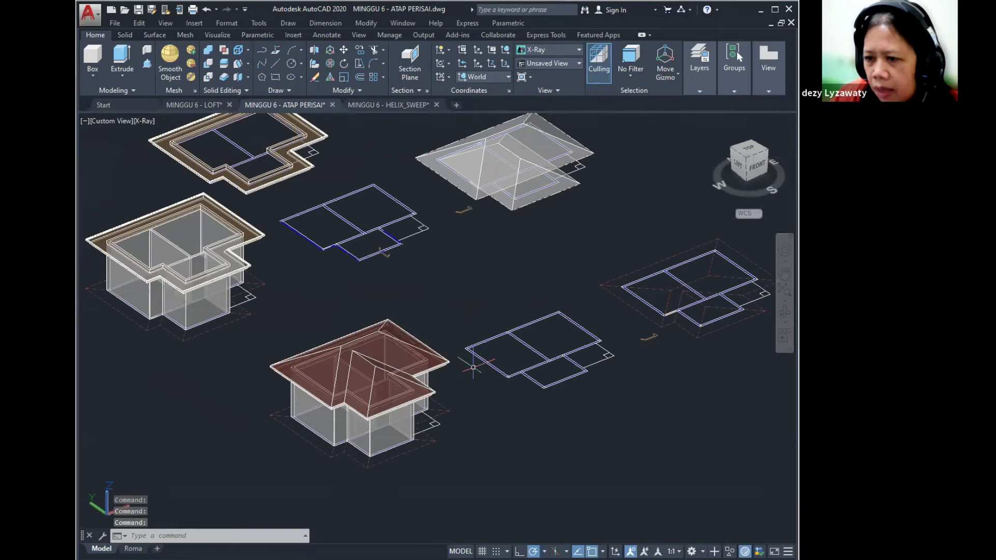
scroll(467, 363, "up", 2)
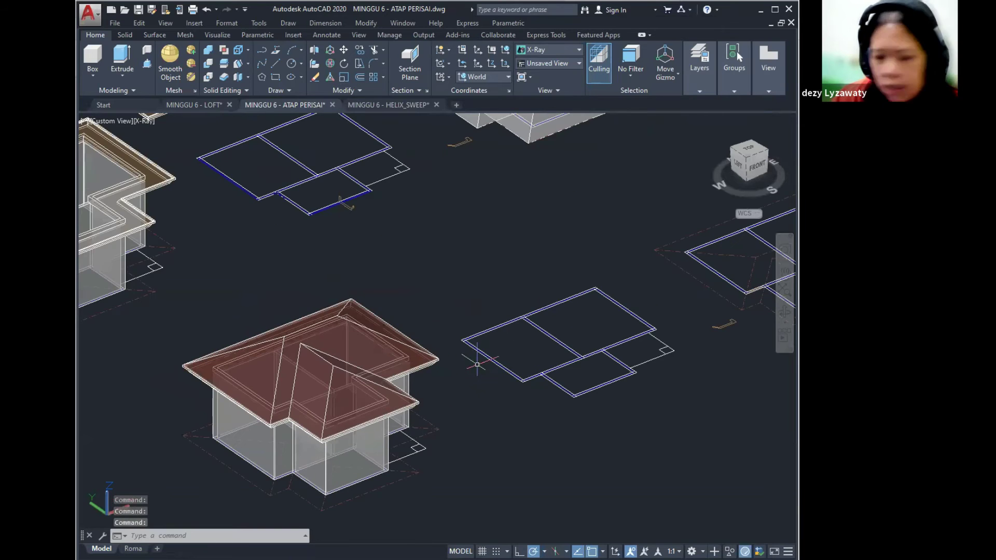
scroll(467, 363, "down", 3)
scroll(441, 361, "up", 2)
key("Escape")
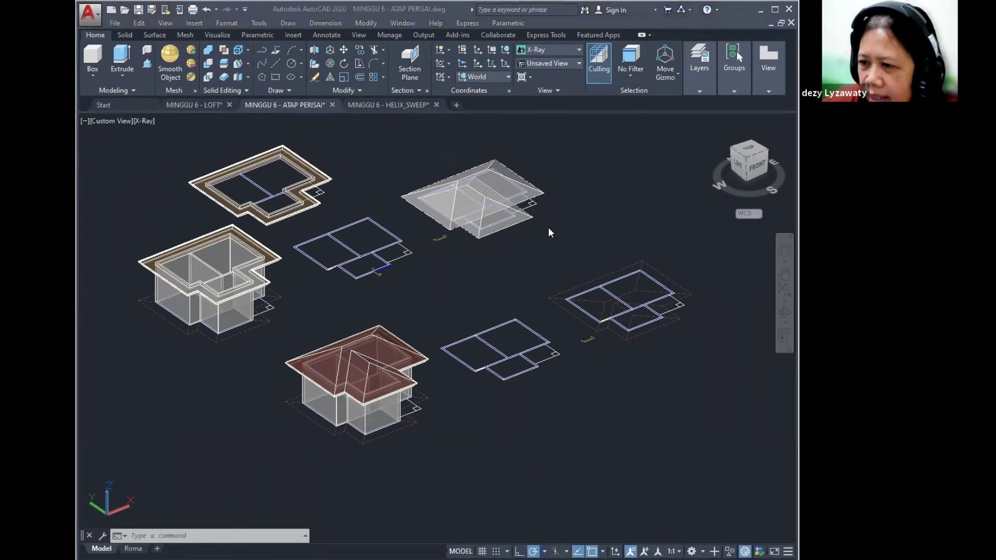
scroll(519, 259, "down", 2)
scroll(508, 266, "up", 3)
scroll(508, 266, "down", 3)
scroll(516, 263, "up", 2)
mouse_move(516, 263)
middle_mouse_down()
mouse_move(515, 284)
mouse_move(527, 240)
mouse_move(518, 271)
middle_mouse_up()
key("Escape")
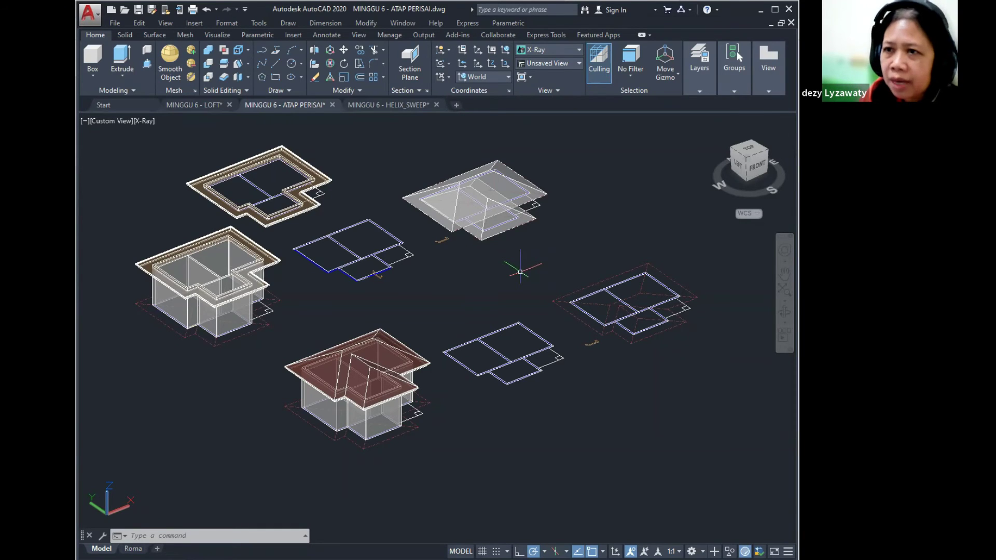
Check the object properties of the assembled house's wall solid, then close the properties display.
key("ctrl+1")
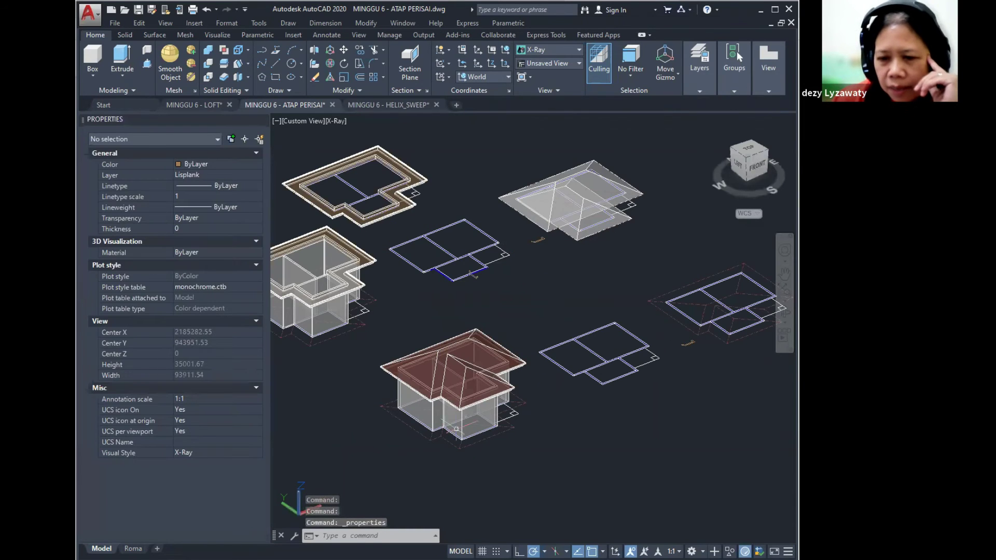
left_click(449, 424)
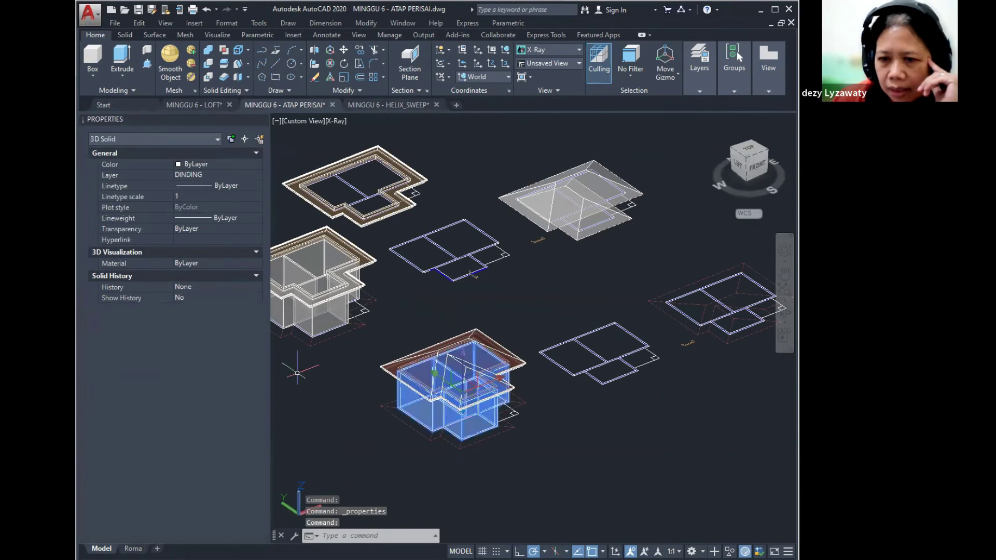
key("Escape")
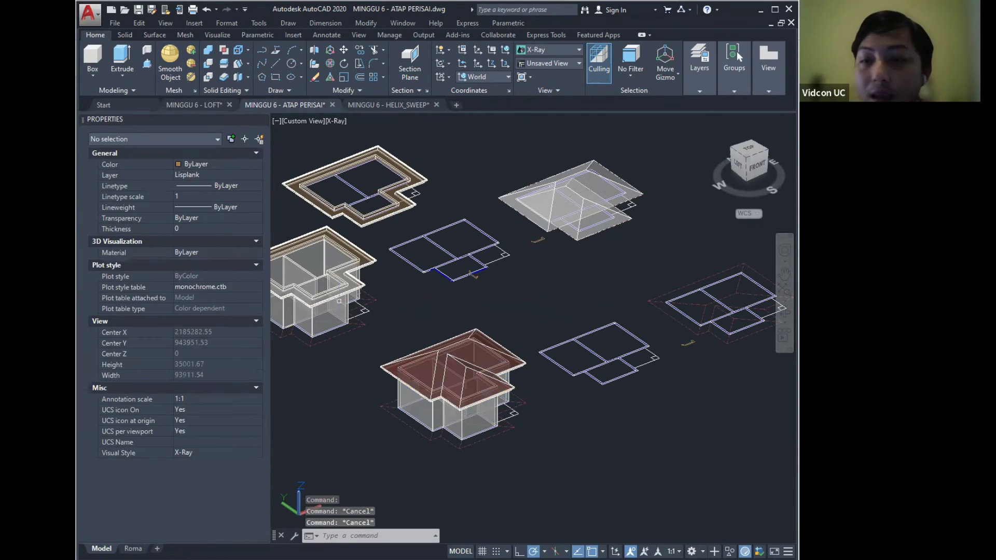
left_click(263, 119)
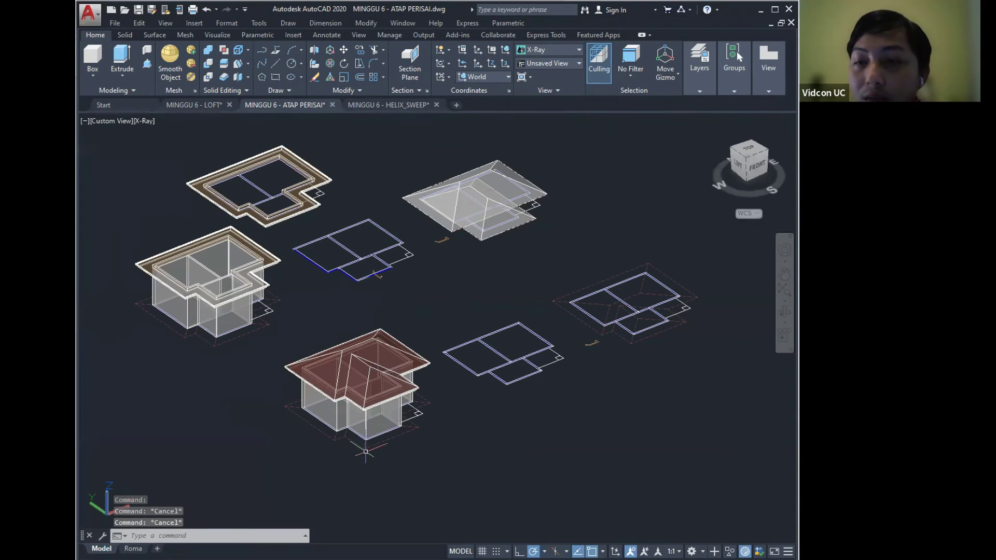
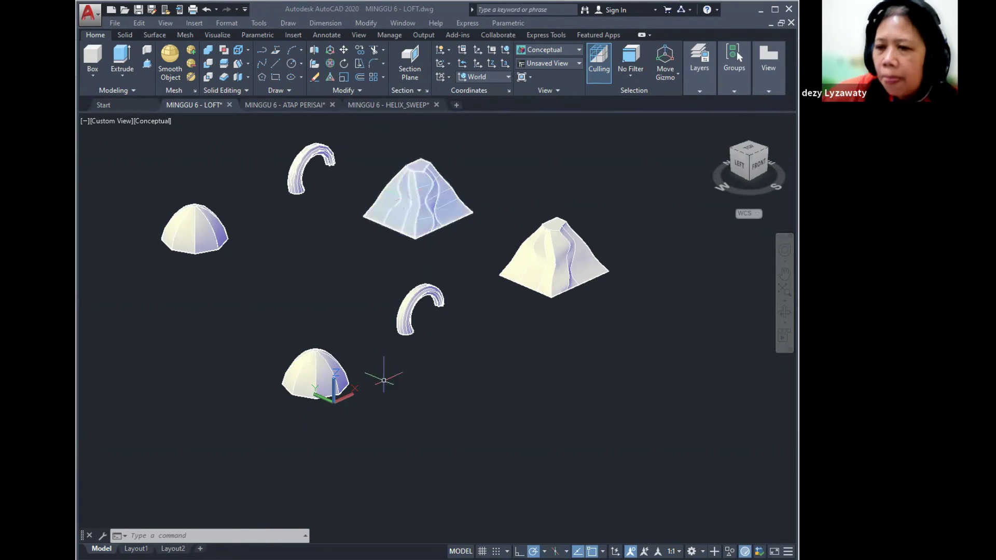
Open the drawing Minggu 5 - 2D Data KMMI from the 02 EXERCISE folder of 05 Session 5_3D User Interface & Tools.
scroll(368, 312, "down", 2)
middle_click_drag(363, 307, 407, 346)
scroll(425, 345, "up", 3)
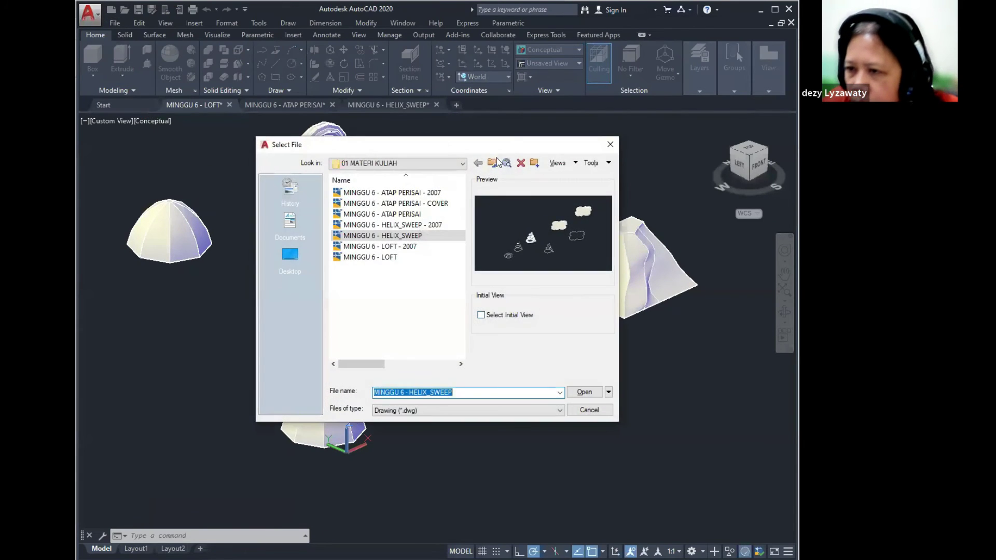
left_click(491, 162)
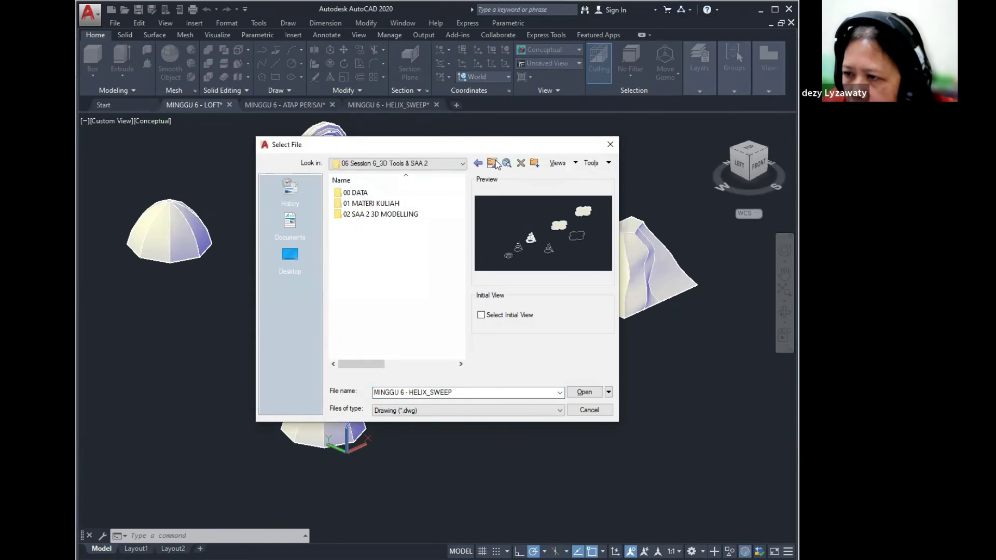
left_click(491, 162)
double_click(393, 256)
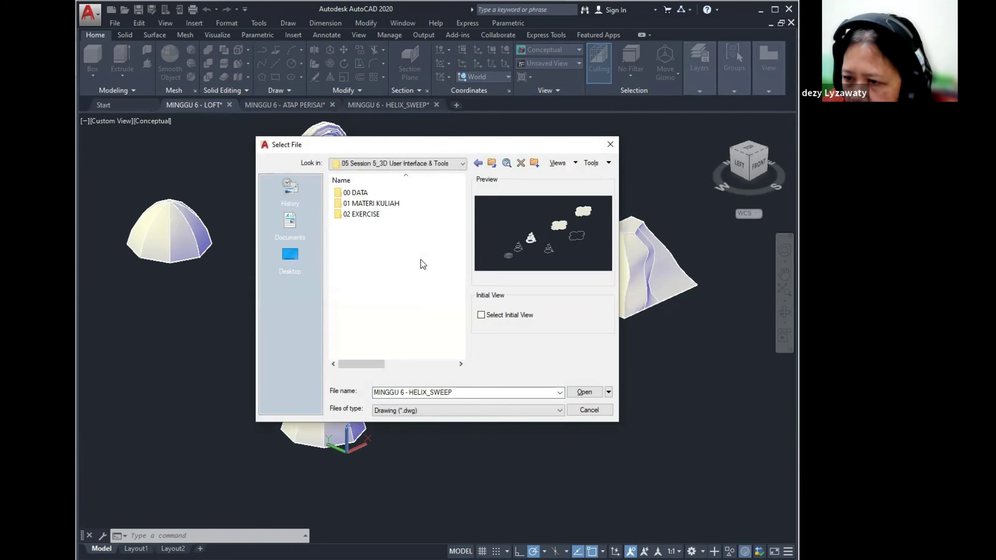
double_click(380, 219)
left_click(382, 217)
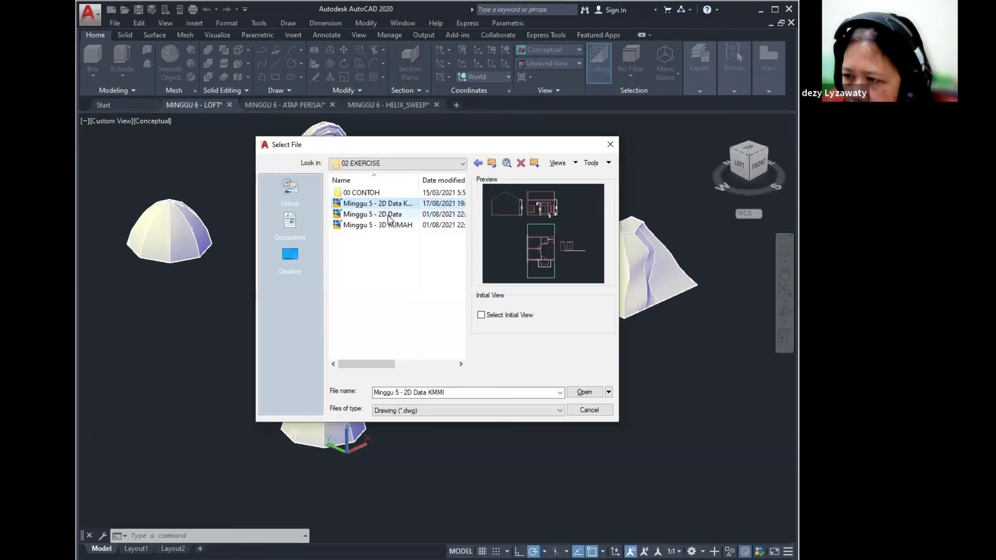
left_click(377, 203)
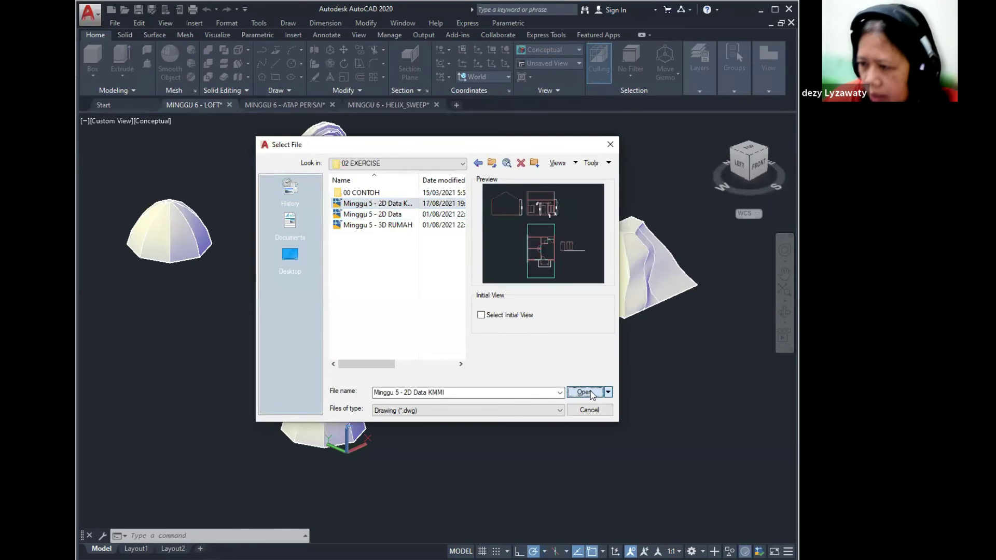
left_click(585, 391)
In SW Isometric view, define a UCS at the site boundary's southwest corner, with X along the south edge and Y straight down.
middle_click_drag(472, 318, 521, 289)
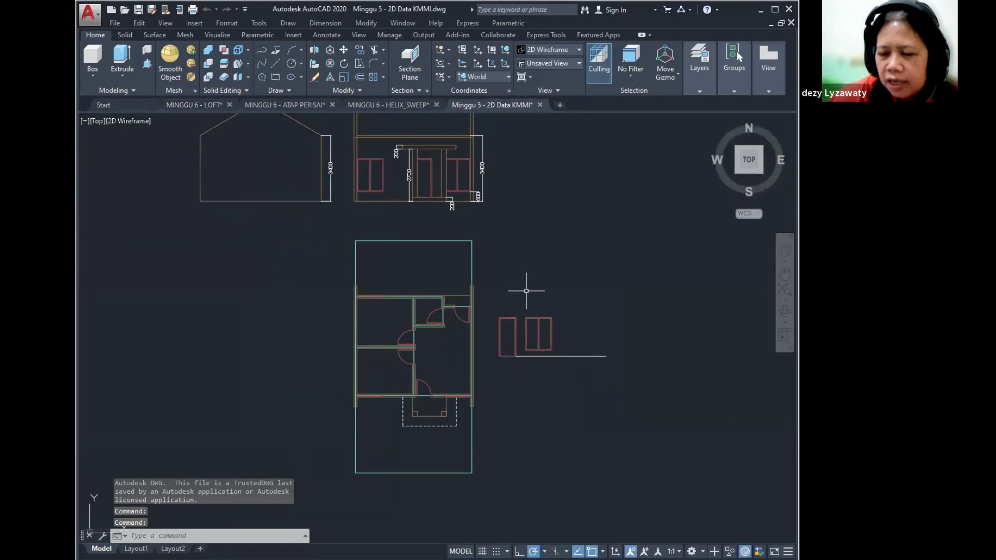
left_click(737, 170)
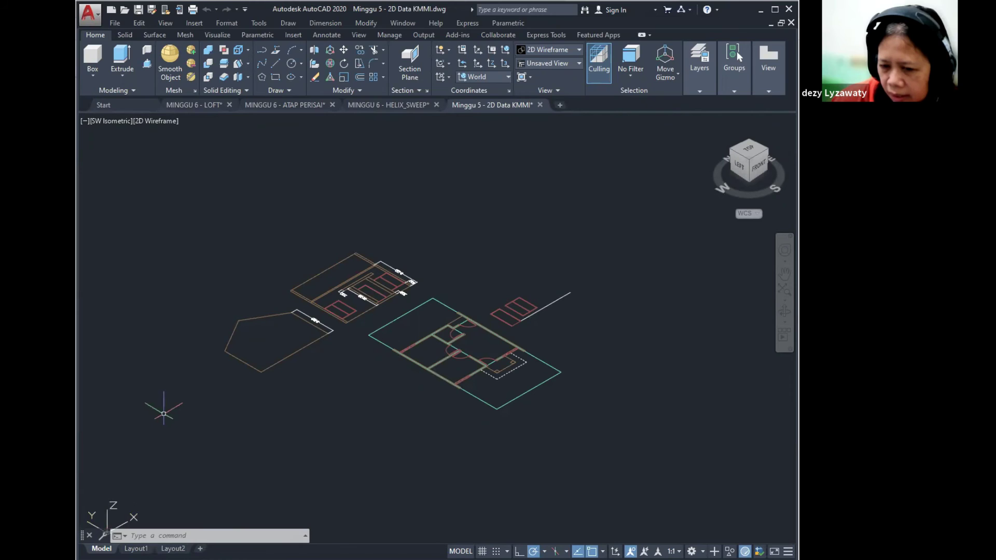
type("un")
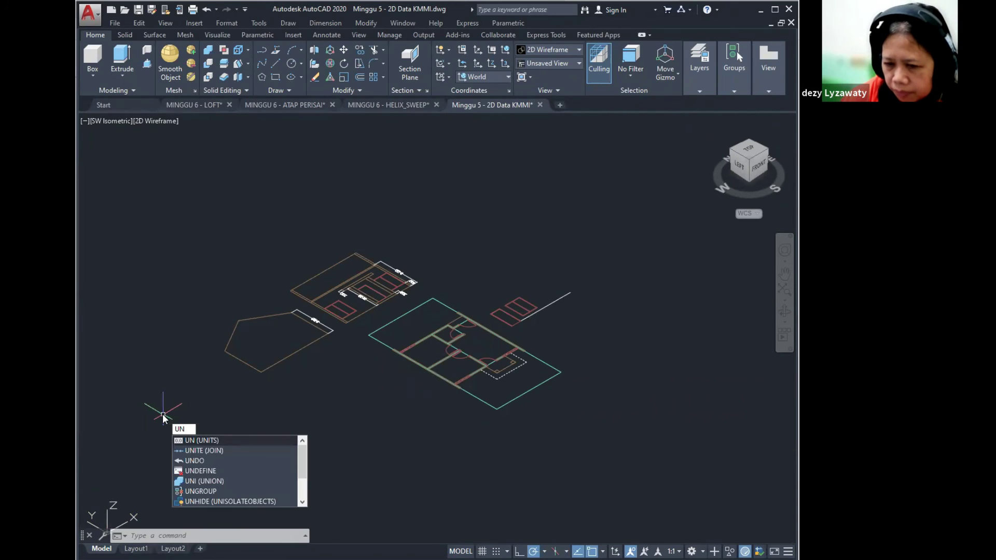
key("BackSpace")
type("CS")
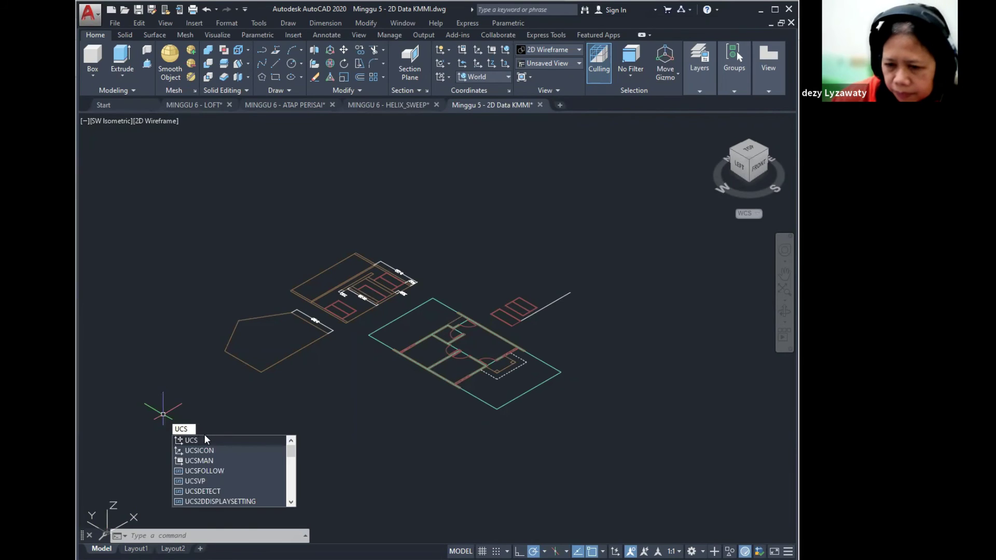
key("Return")
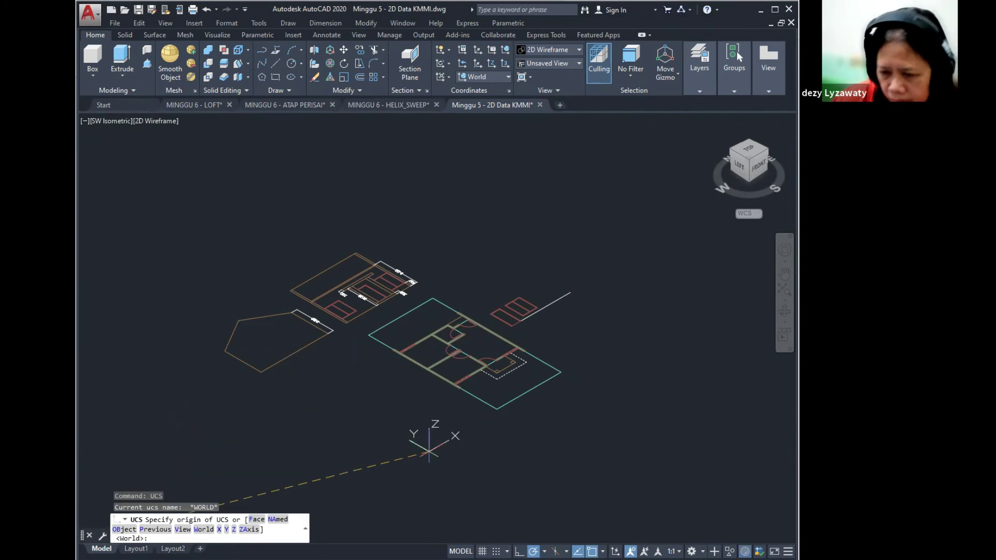
left_click(496, 409)
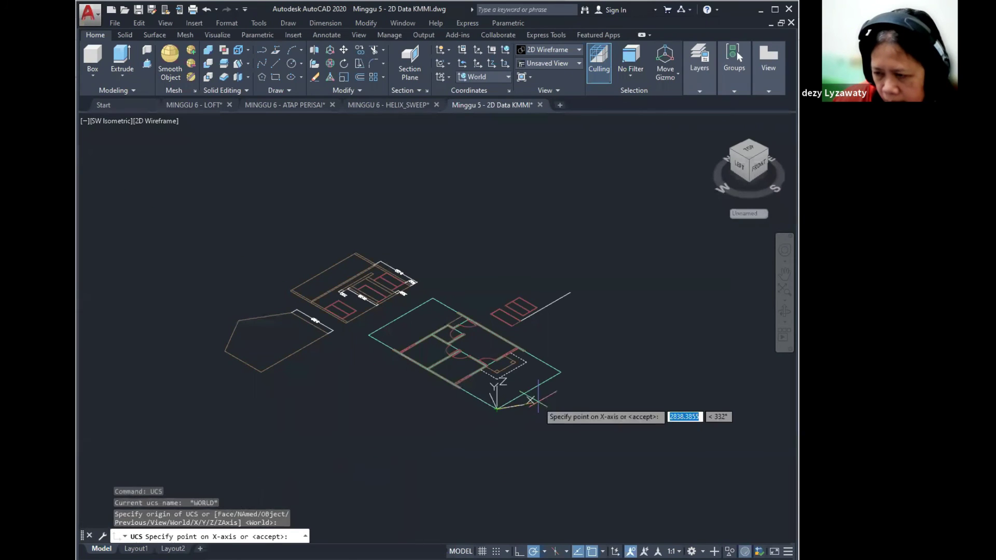
left_click(561, 372)
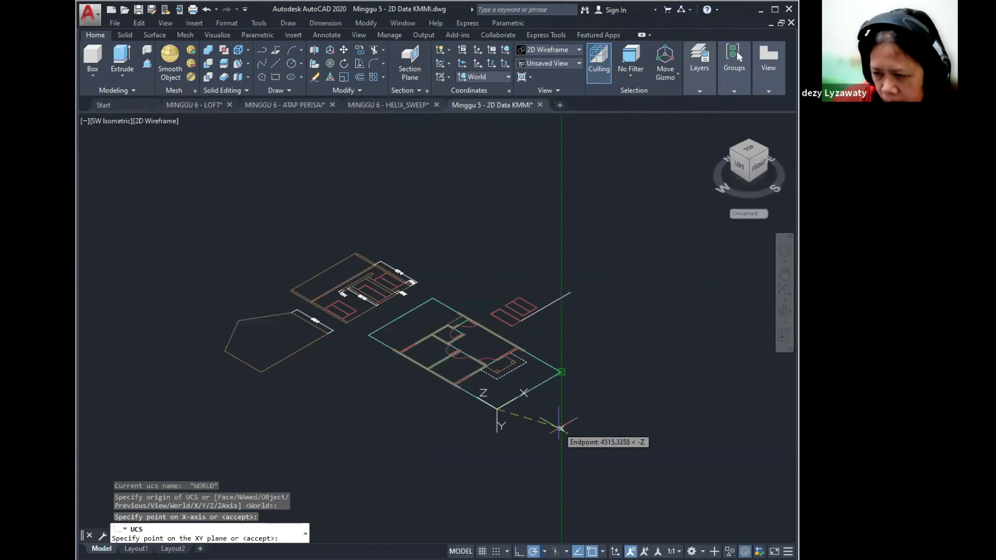
left_click(558, 436)
scroll(547, 419, "down", 4)
scroll(538, 411, "up", 8)
mouse_move(538, 412)
middle_mouse_down()
mouse_move(502, 414)
mouse_move(526, 293)
middle_mouse_up()
scroll(527, 294, "up", 3)
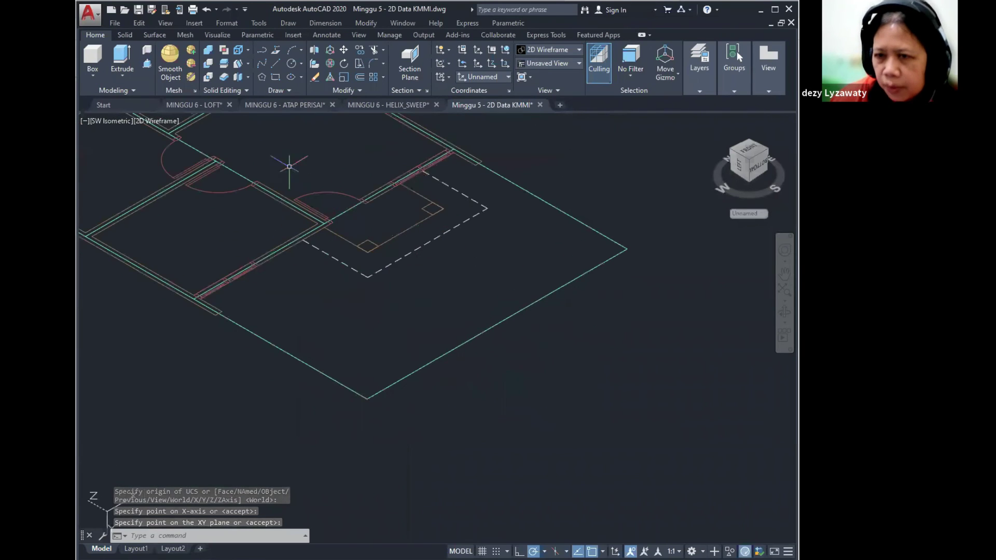
Draw a line parallel to the south boundary edge, in the open area between the dashed outline and that edge.
left_click(273, 64)
middle_click_drag(415, 290, 415, 345)
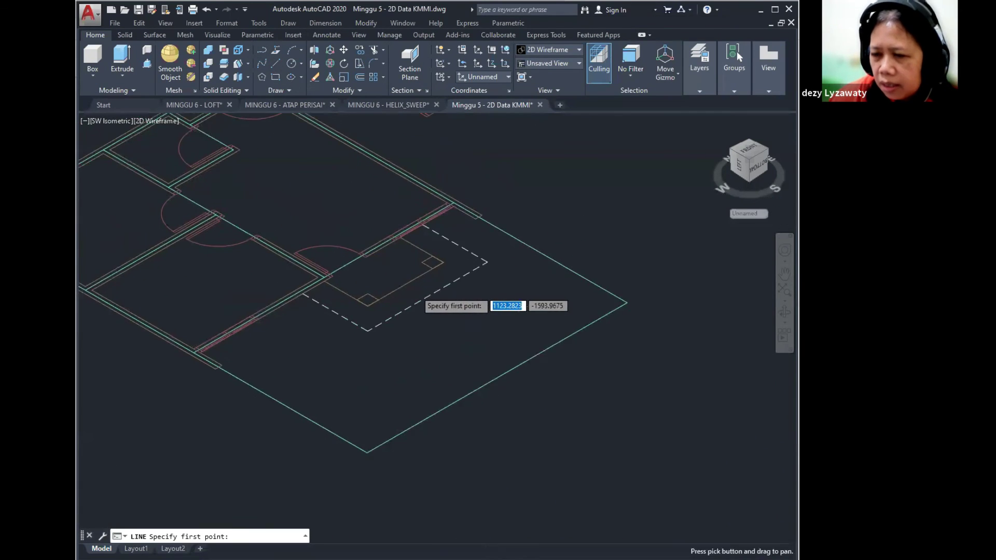
left_click(414, 343)
key("Escape")
scroll(407, 333, "up", 5)
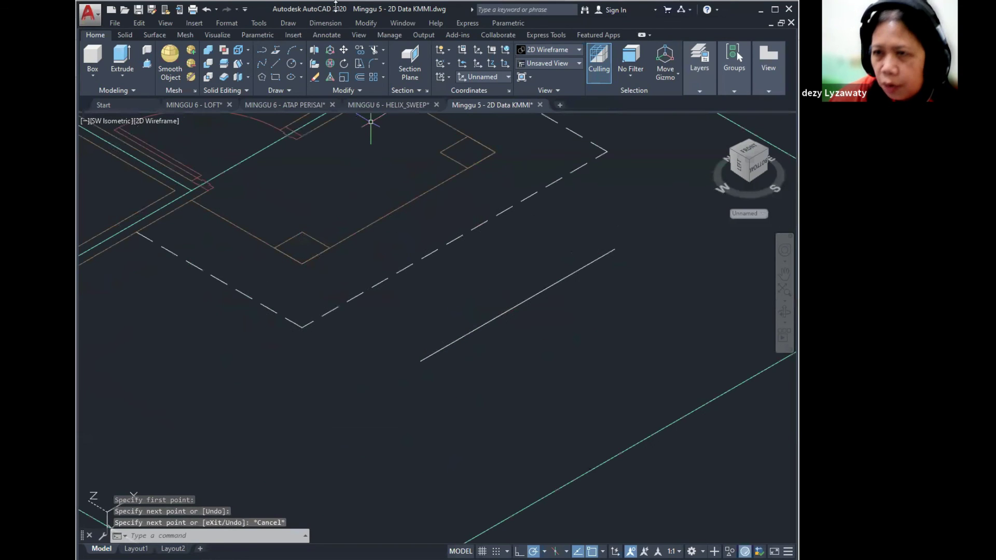
Offset the new line 200 vertically upward within the current UCS plane.
left_click(362, 23)
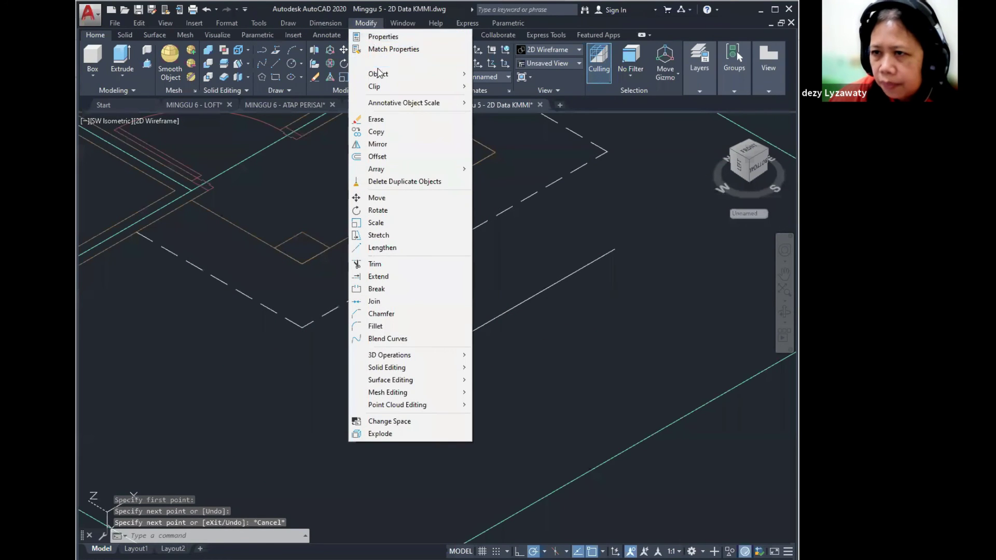
left_click(377, 156)
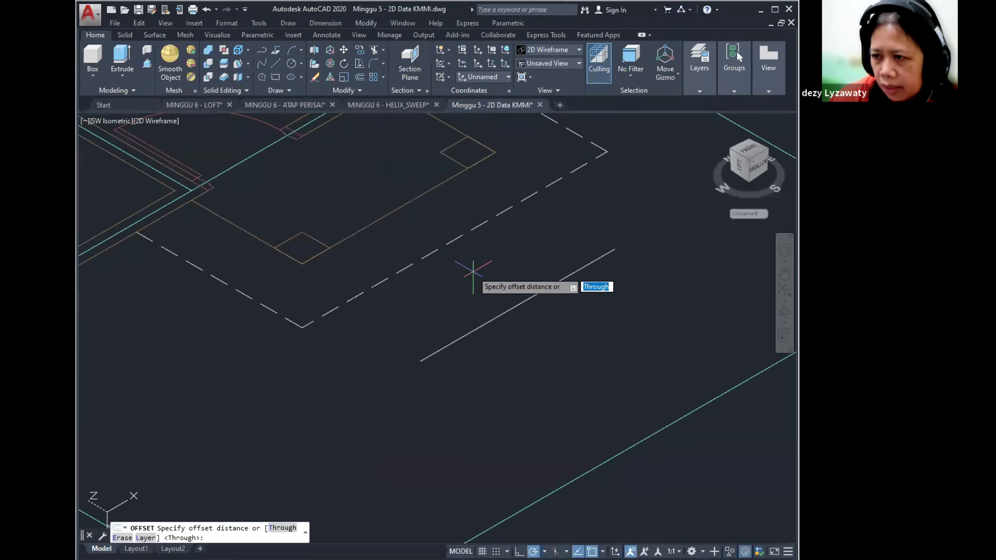
type("200")
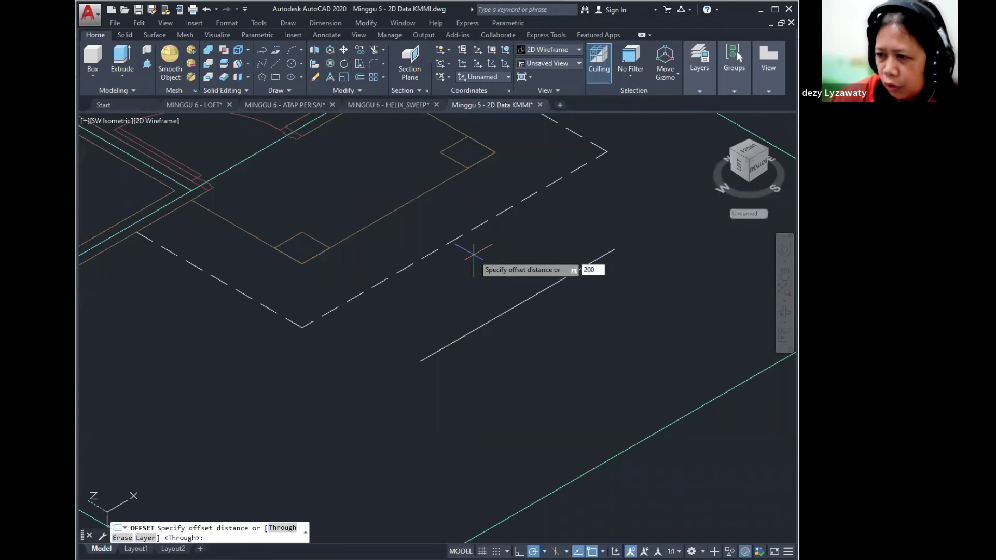
key("Return")
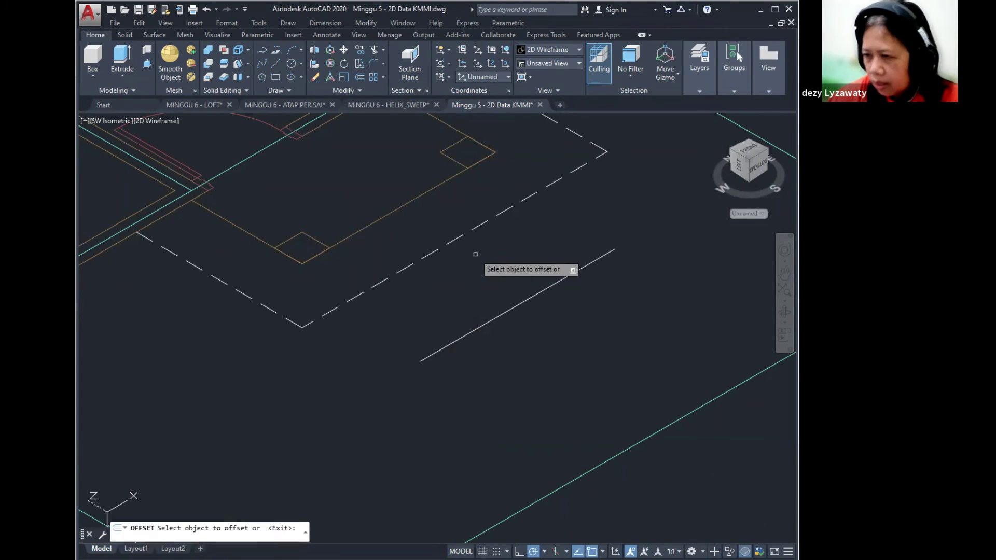
left_click(536, 293)
left_click(583, 241)
middle_click_drag(478, 366, 477, 280)
scroll(480, 322, "down", 2)
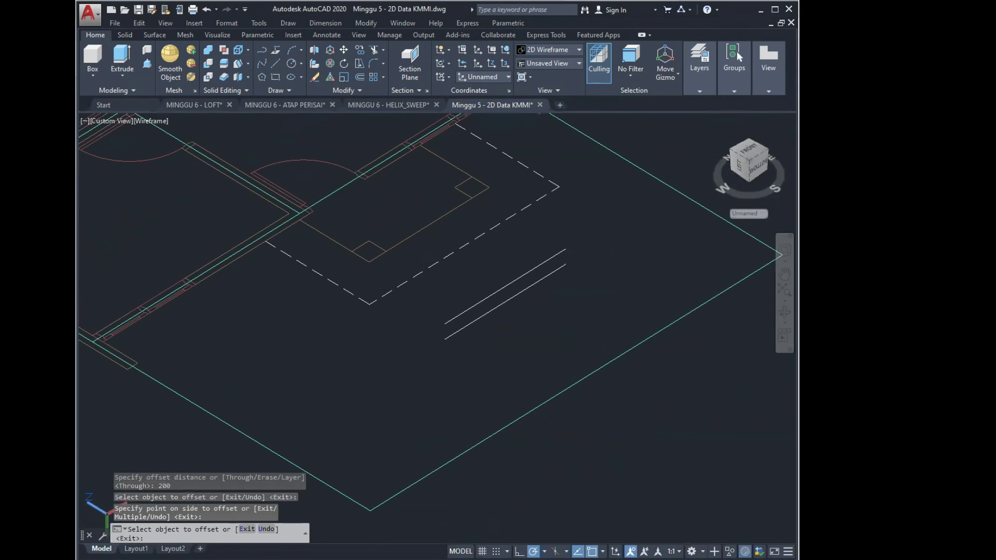
key("Escape")
key("Escape")
mouse_move(124, 420)
middle_mouse_down()
mouse_move(247, 258)
mouse_move(296, 228)
middle_mouse_up()
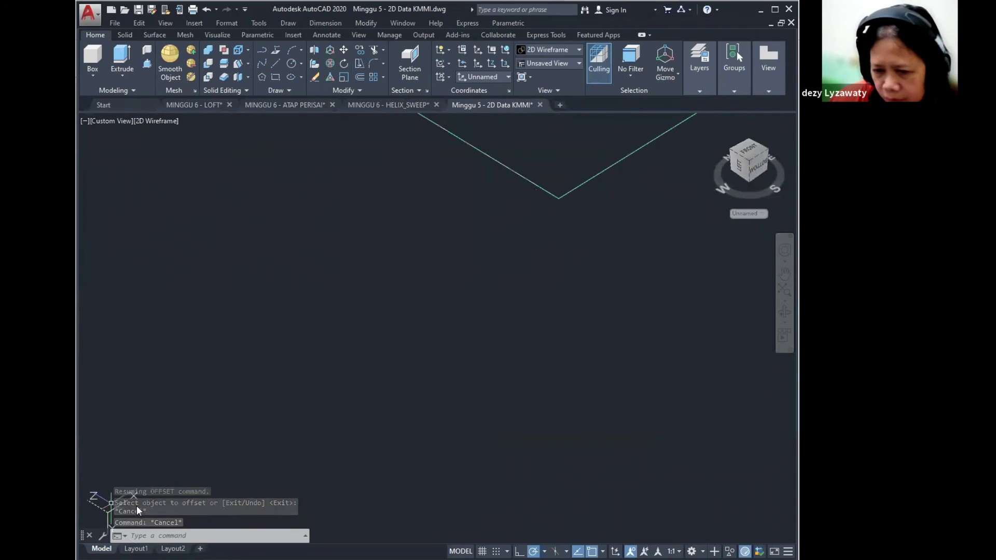
Dock the command line below the drawing area and reset the UCS to World.
left_click_drag(83, 540, 83, 553)
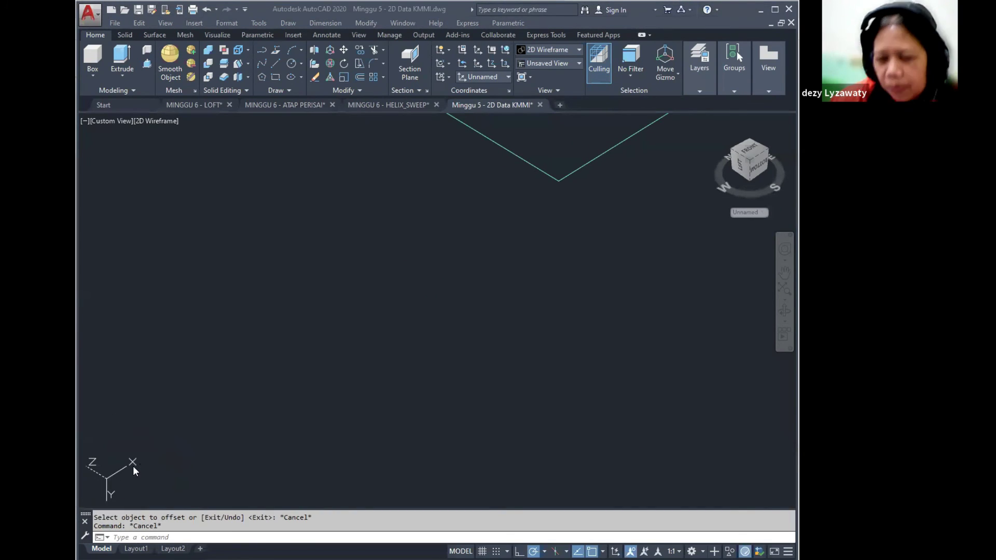
scroll(211, 400, "down", 2)
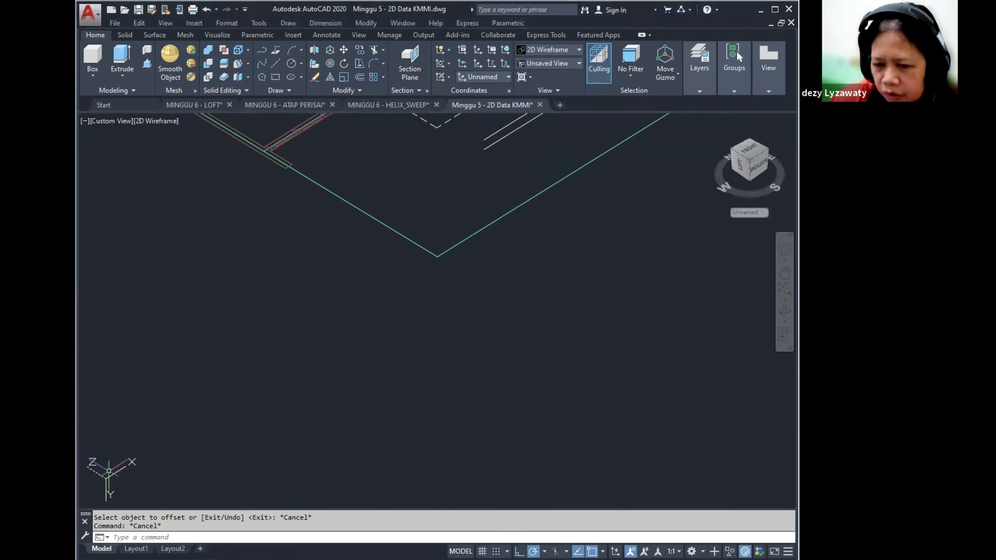
type("ucs")
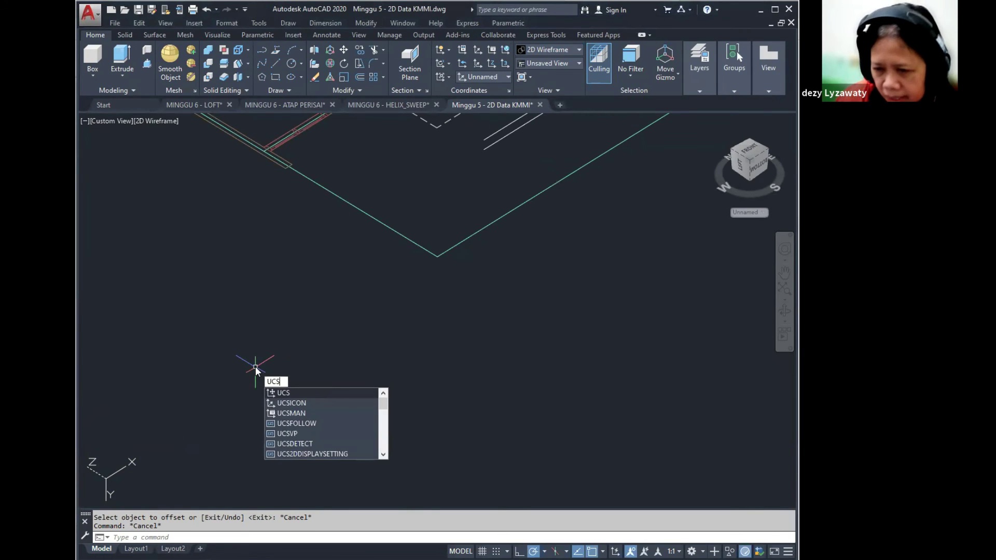
key("Return")
key("Return")
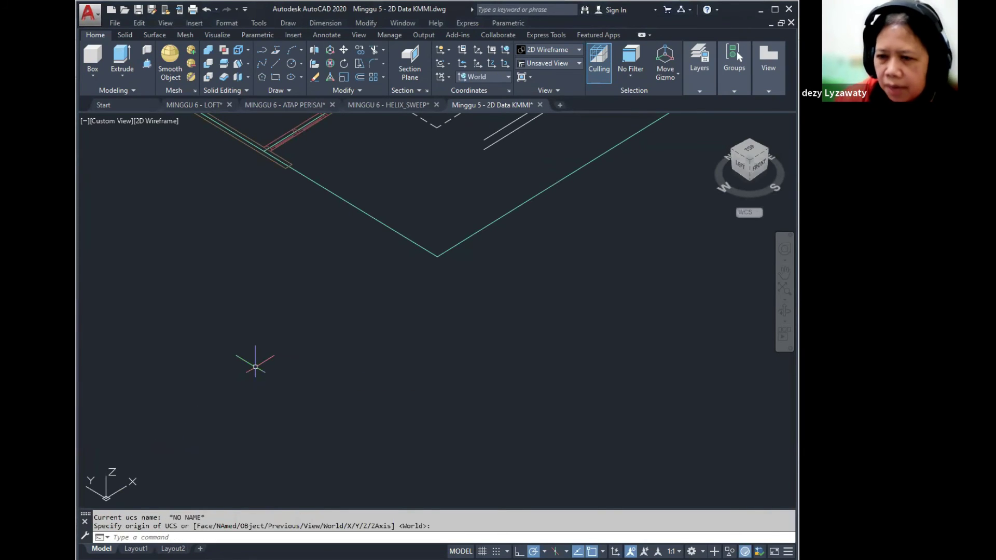
Offset the original line 200 on the ground plane toward the south boundary edge.
middle_click_drag(465, 240, 391, 318)
left_click(366, 23)
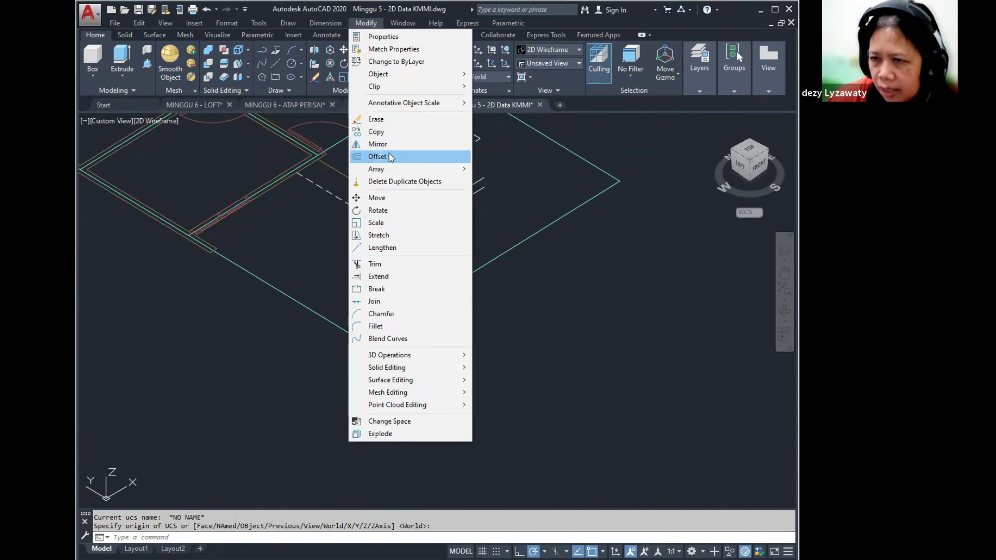
left_click(377, 157)
type("200")
key("Return")
left_click(440, 212)
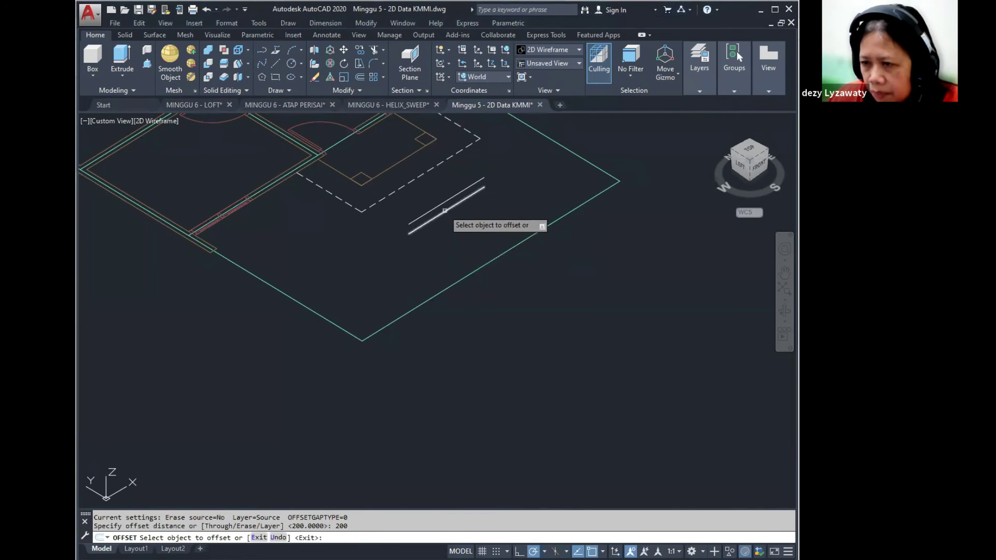
left_click(444, 367)
middle_click_drag(410, 273, 440, 269, "shift")
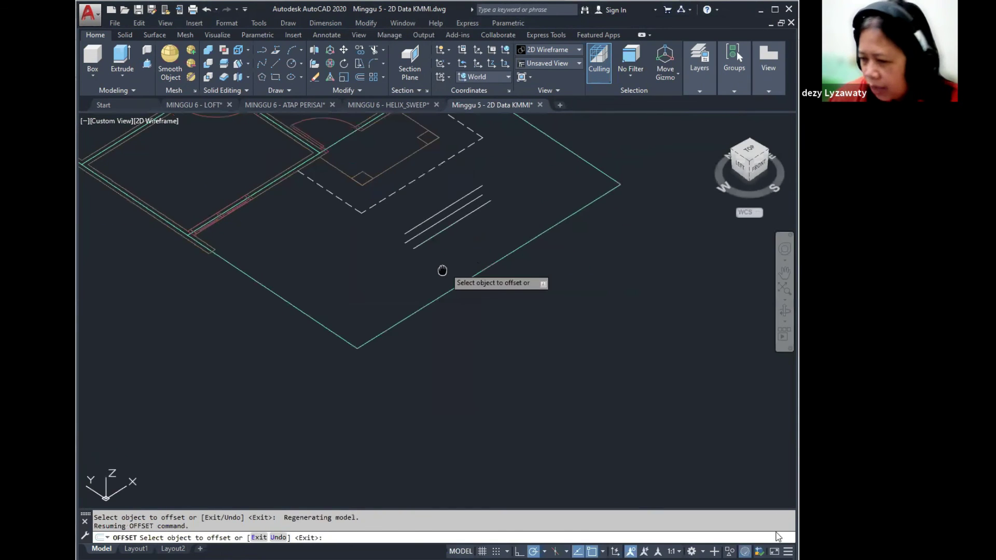
key("Escape")
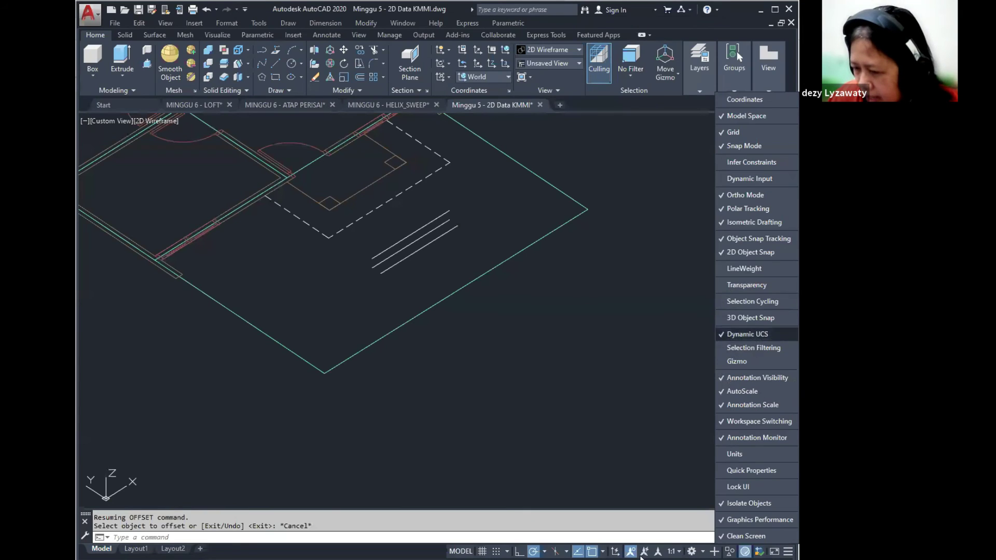
Turn Dynamic UCS on and back off.
left_click(581, 316)
left_click(579, 288)
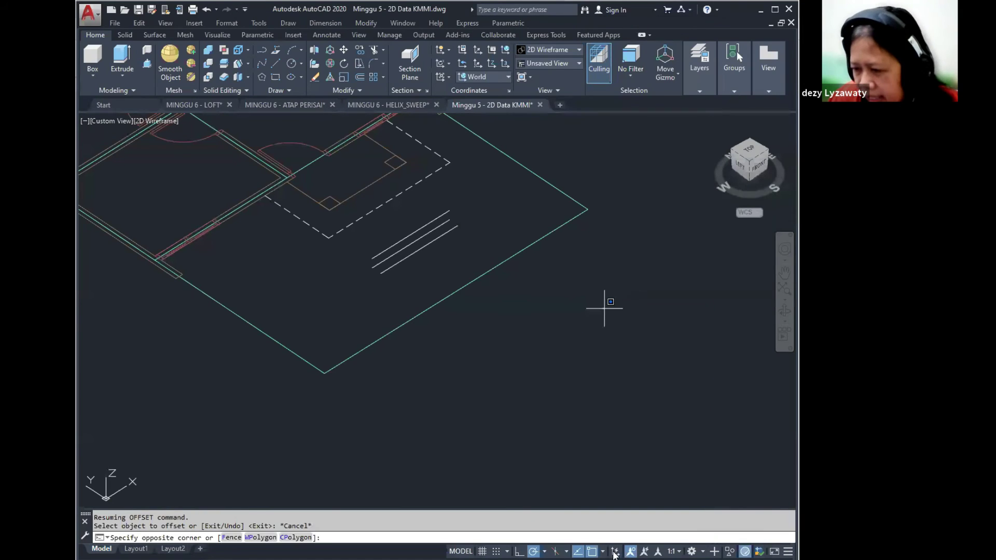
left_click(614, 552)
left_click(615, 552)
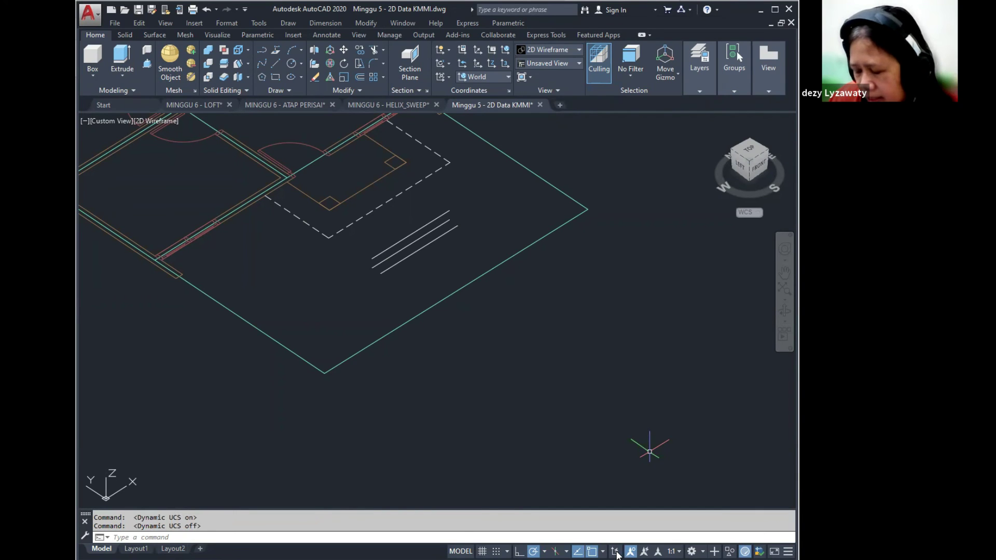
mouse_move(238, 328)
middle_mouse_down()
mouse_move(267, 309)
mouse_move(264, 321)
middle_mouse_up()
type("ucs")
key("Return")
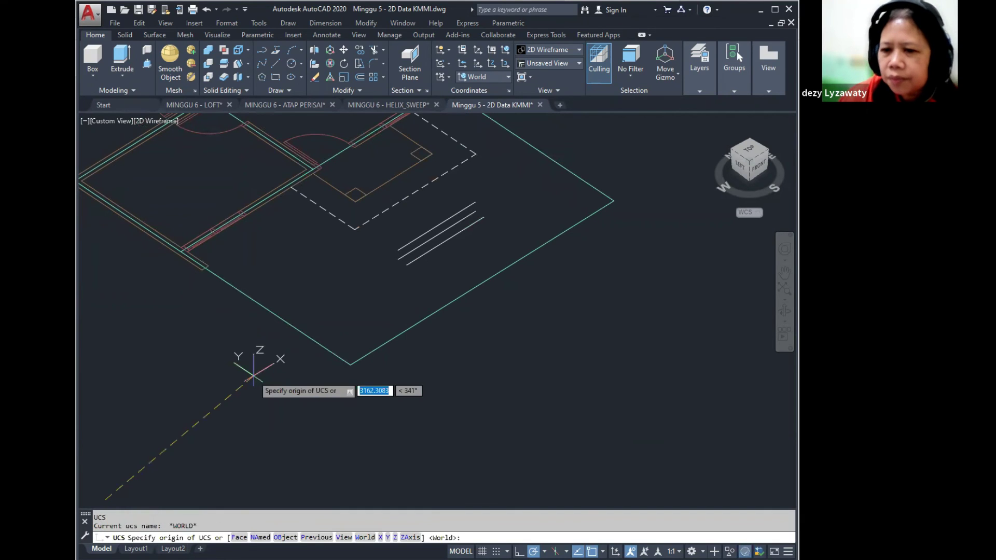
key("Escape")
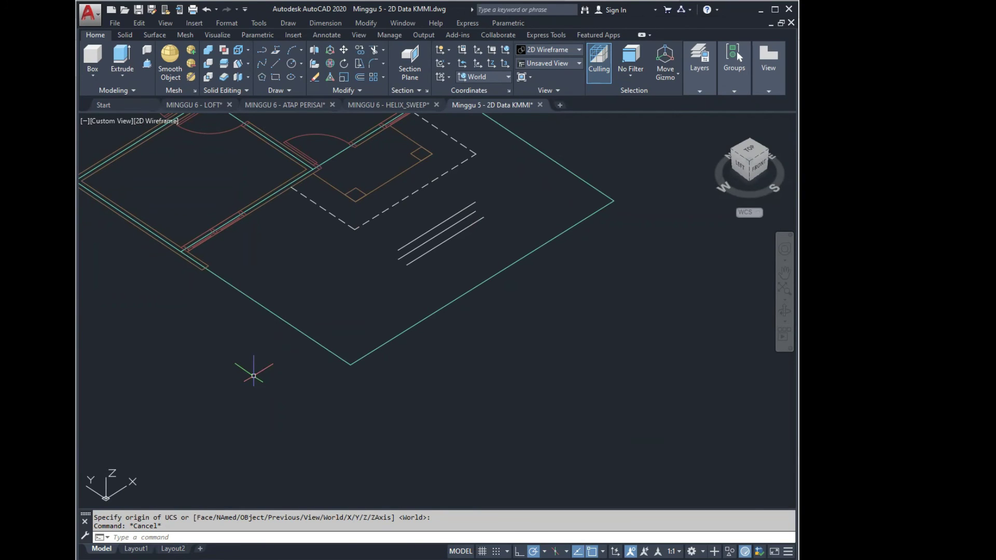
Rotate the UCS 90 degrees about the X axis for work on the five-sided outline west of the floor plans.
scroll(459, 249, "up", 5)
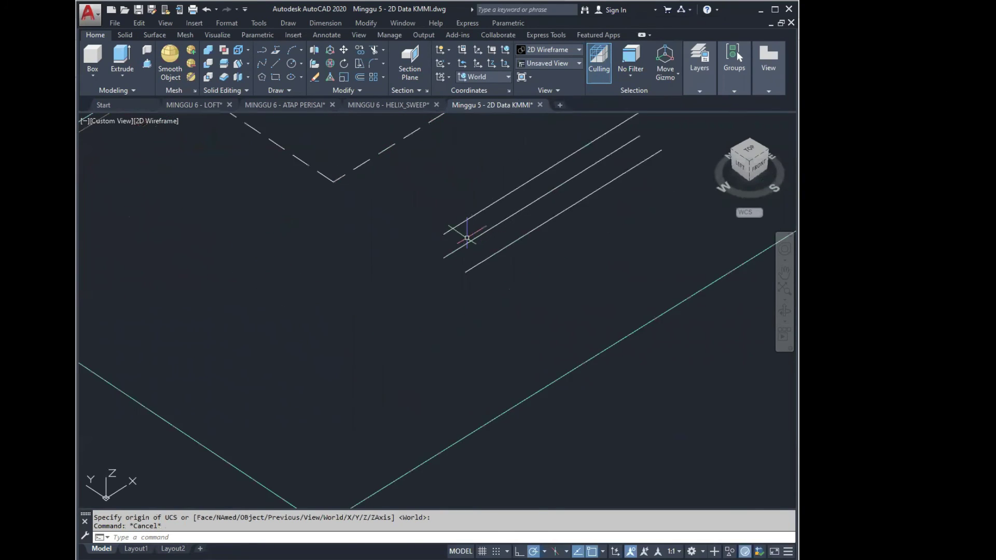
scroll(472, 234, "down", 6)
mouse_move(456, 275)
middle_mouse_down()
mouse_move(495, 334)
mouse_move(633, 429)
middle_mouse_up()
middle_click_drag(304, 282, 289, 279)
middle_click(262, 256)
middle_click(262, 256)
scroll(262, 258, "up", 3)
scroll(262, 258, "up", 2)
middle_click_drag(253, 356, 309, 351)
type("ucs")
key("Return")
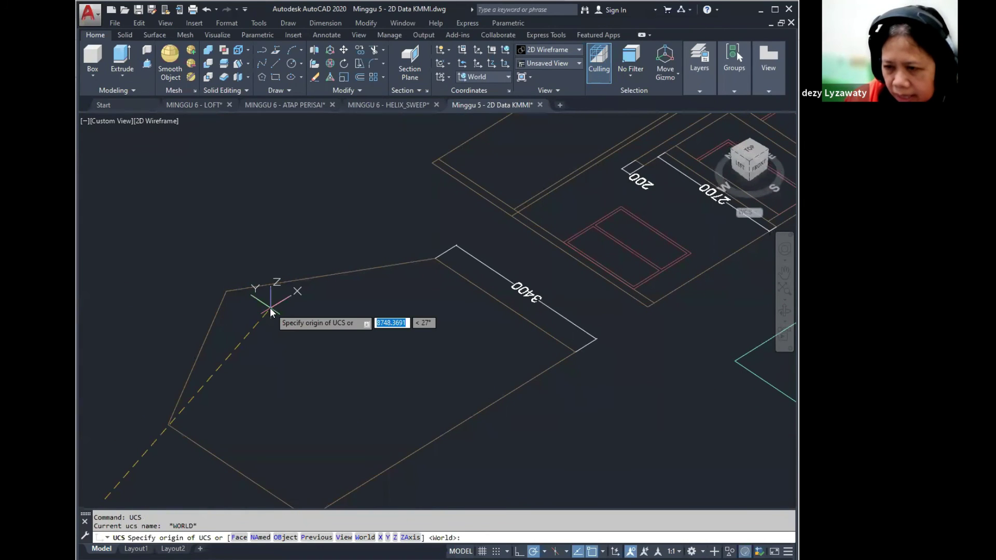
type("x")
key("Return")
type("90")
key("Return")
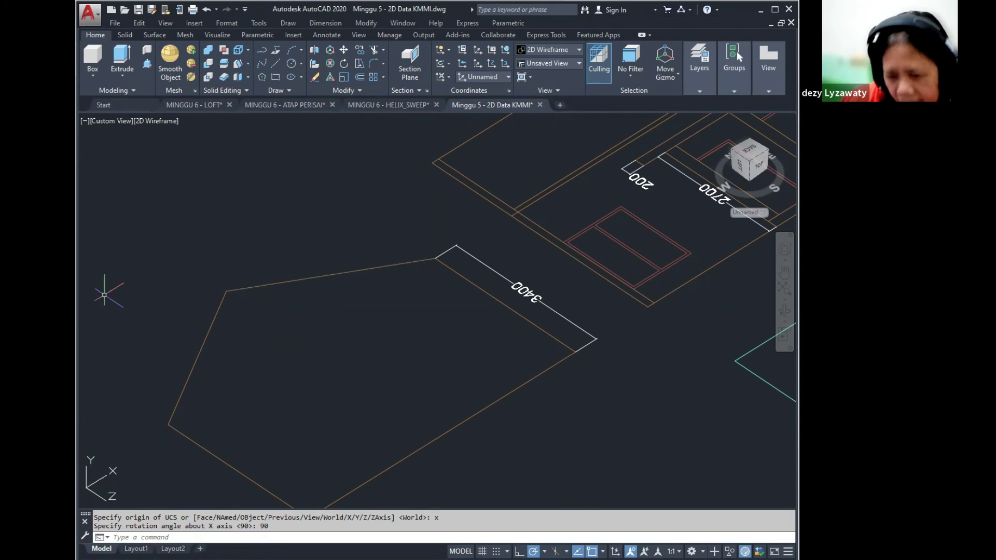
Offset the two northwestern edges of the five-sided outline 150 vertically upward in the rotated UCS.
left_click(364, 23)
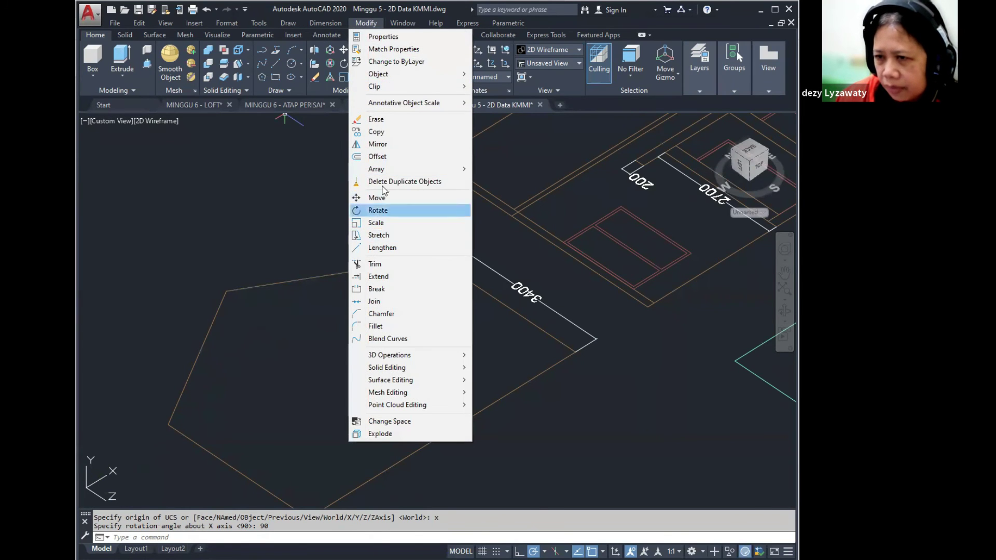
left_click(382, 156)
type("150")
key("Return")
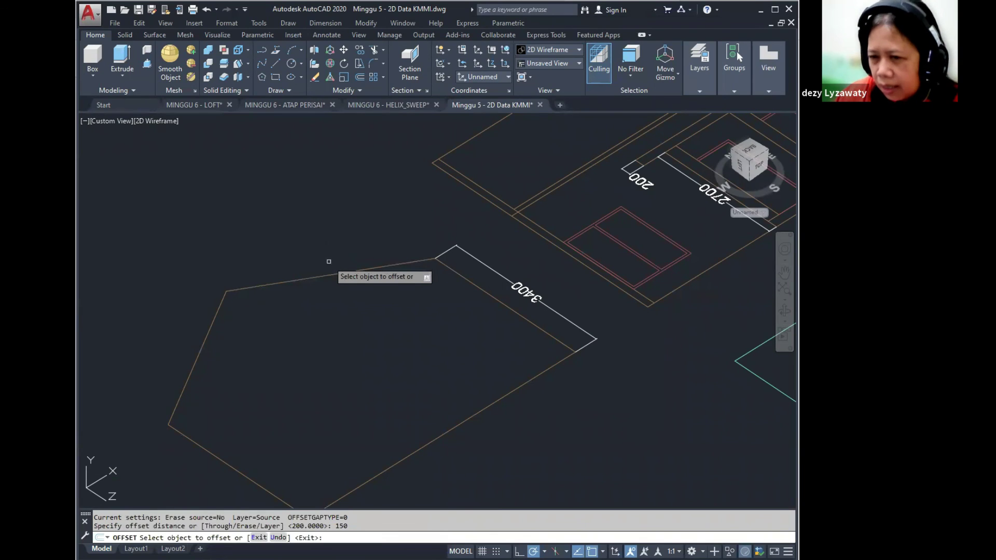
left_click(336, 273)
left_click(348, 221)
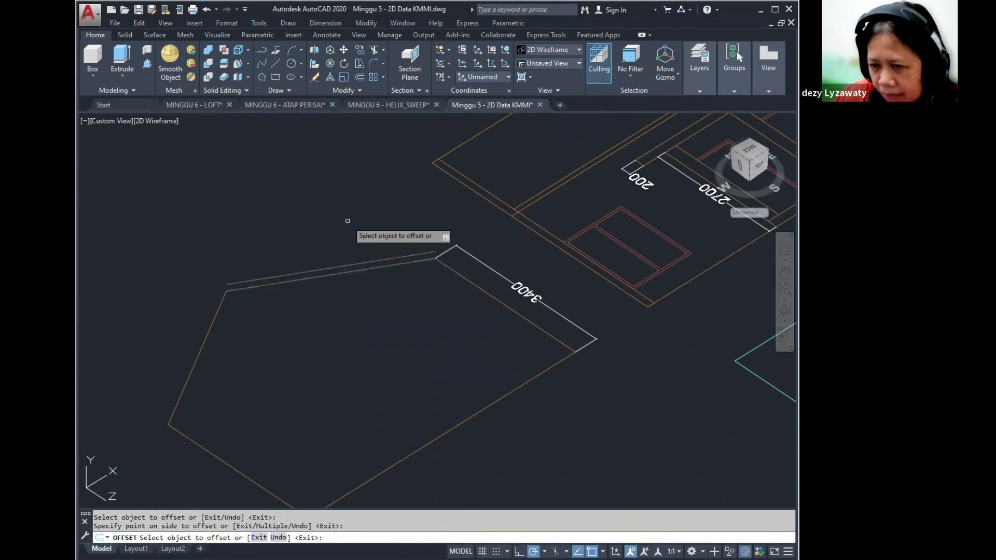
middle_click_drag(307, 283, 211, 300, "shift")
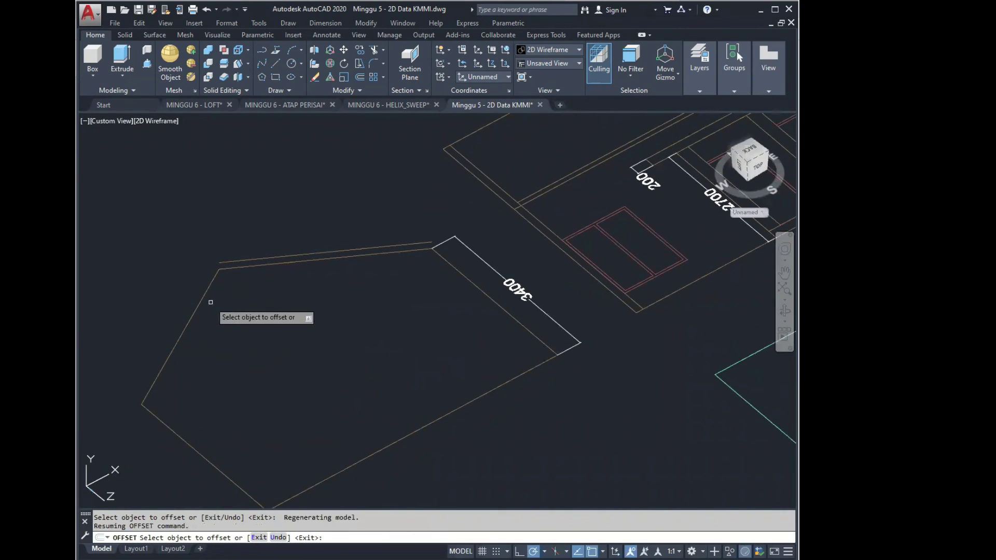
key("Escape")
key("Escape")
Return the UCS to World.
type("UCS")
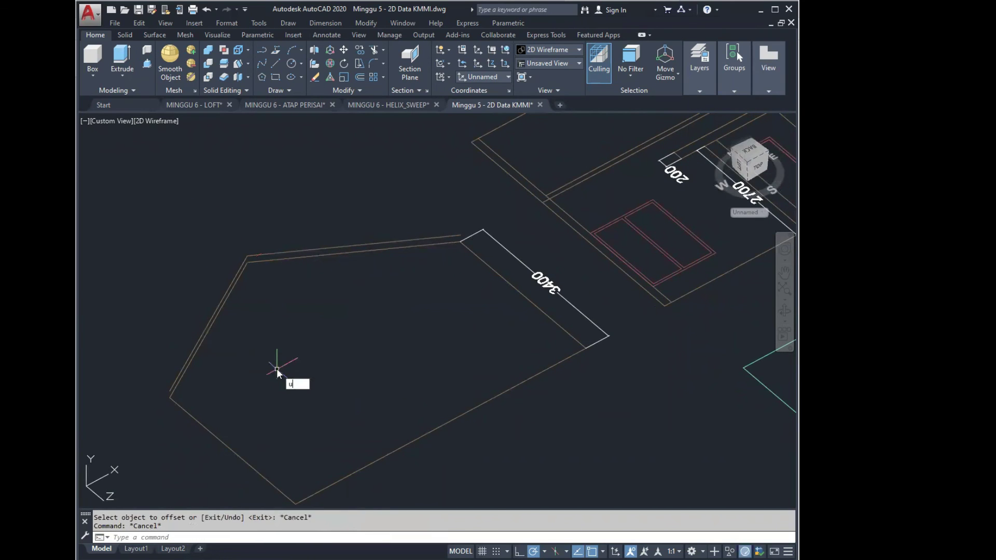
key("Return")
key("Return")
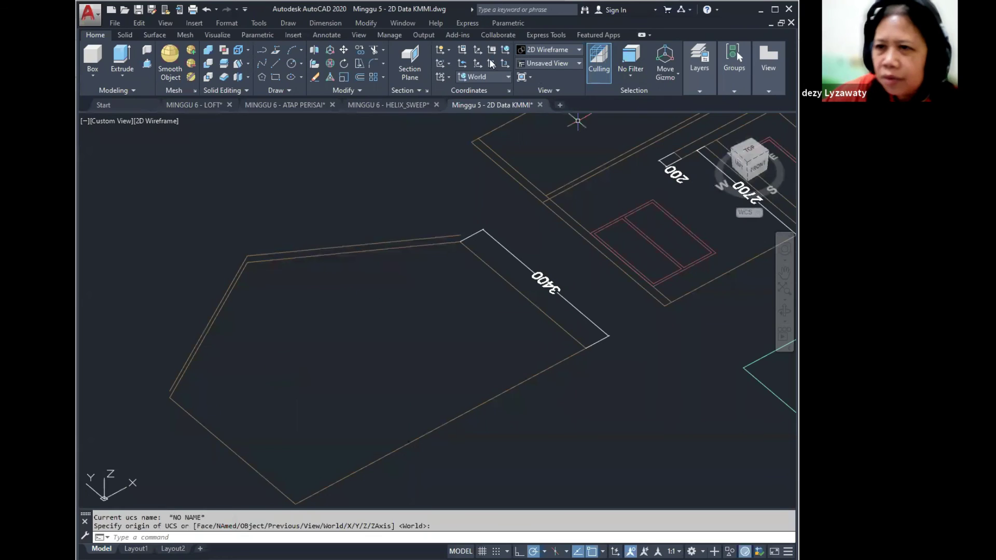
Offset the same two edges of the five-sided outline 150 inward on the ground plane.
left_click(353, 22)
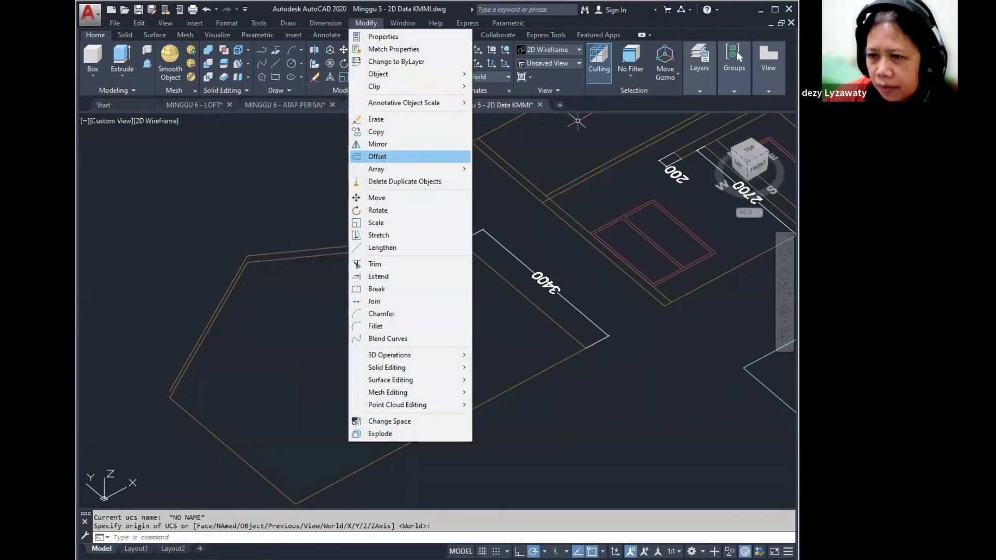
left_click(375, 156)
key("Return")
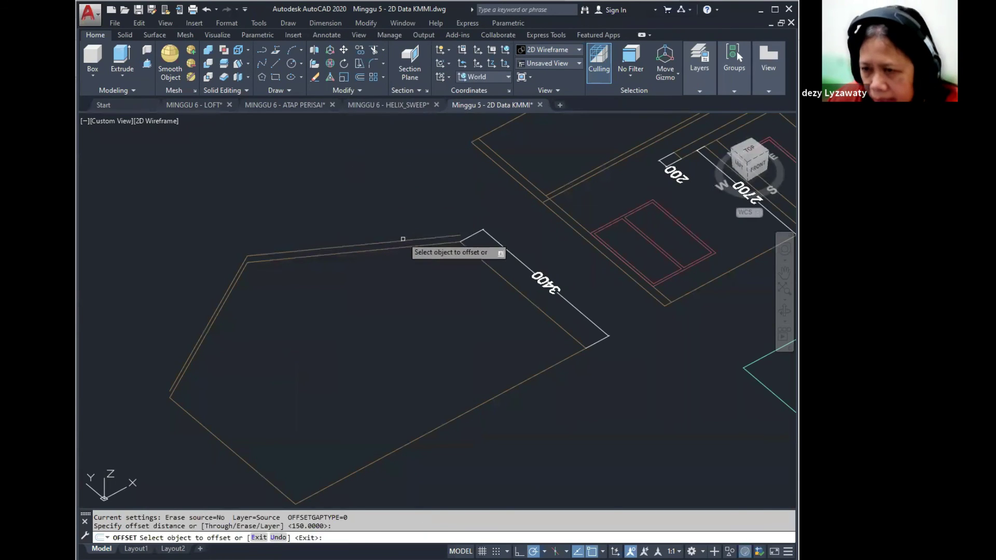
left_click(404, 247)
left_click(232, 291)
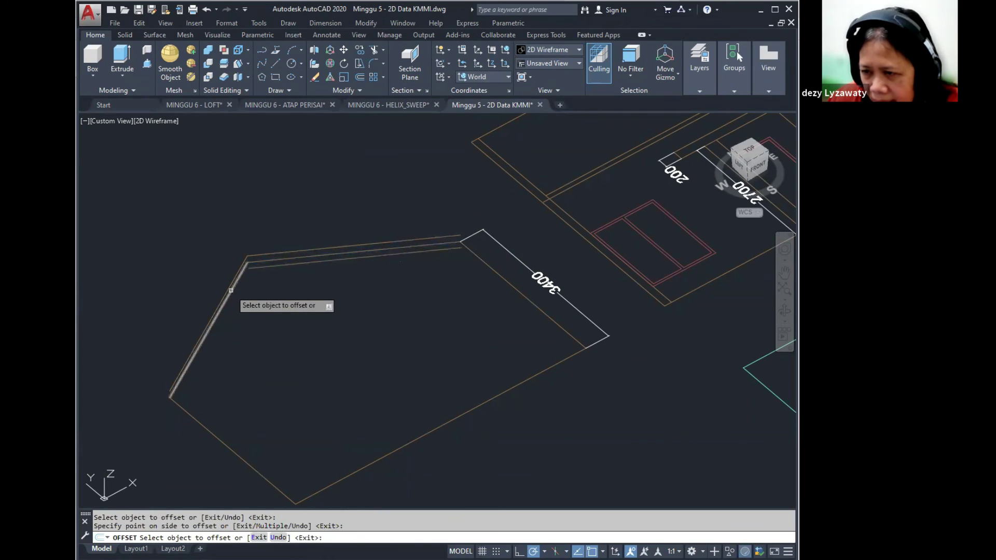
left_click(234, 278)
left_click(278, 306)
scroll(278, 306, "up", 4)
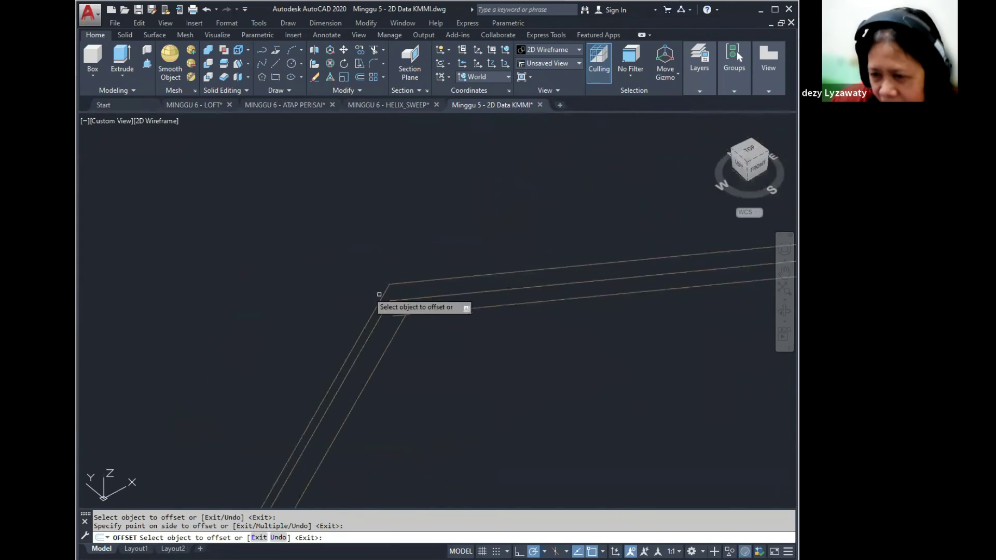
key("Escape")
Compare the vertical and ground-plane offsets on the five-sided outline, up close and alongside the neighbouring plans.
middle_click_drag(436, 284, 305, 285)
scroll(355, 285, "down", 3)
scroll(380, 270, "up", 2)
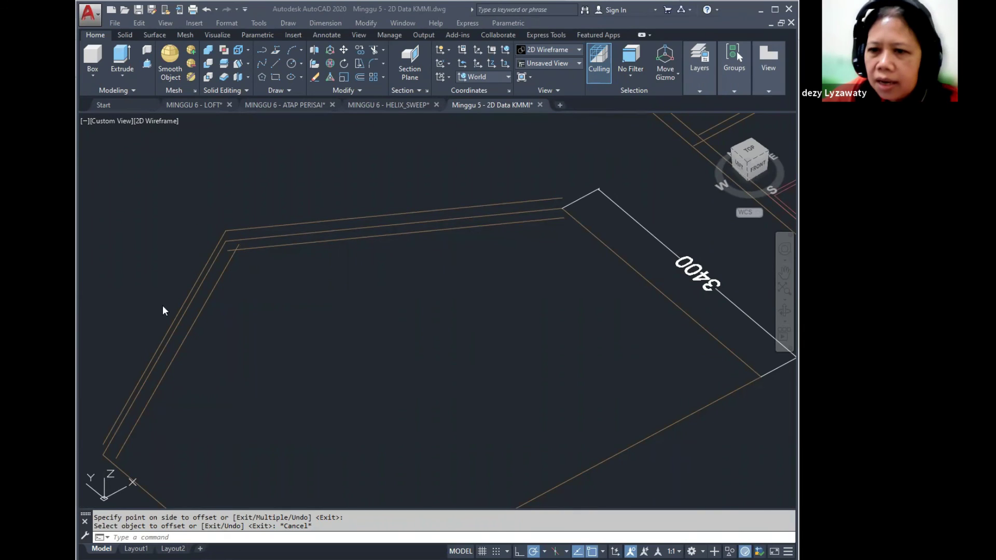
scroll(163, 310, "down", 4)
mouse_move(271, 306)
middle_mouse_down()
mouse_move(424, 400)
mouse_move(330, 315)
mouse_move(271, 305)
mouse_move(345, 287)
mouse_move(297, 313)
middle_mouse_up()
scroll(330, 316, "up", 3)
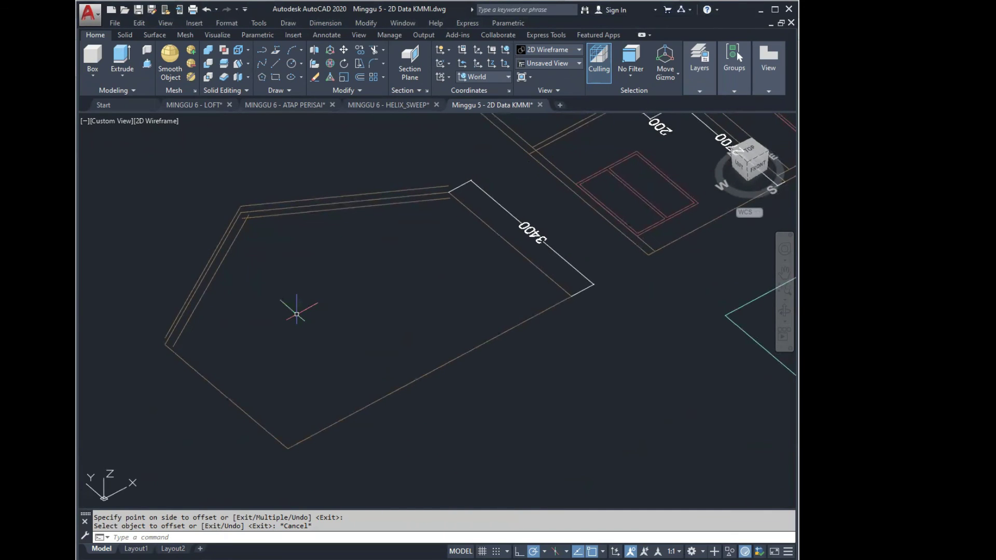
scroll(296, 313, "up", 2)
scroll(296, 310, "down", 2)
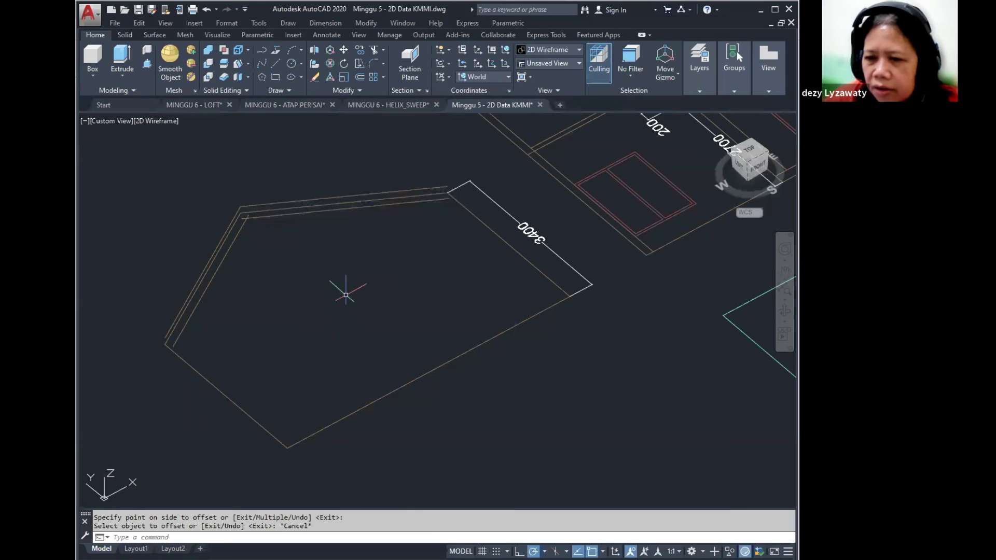
mouse_move(341, 318)
middle_mouse_down()
mouse_move(358, 289)
mouse_move(245, 260)
mouse_move(427, 335)
mouse_move(378, 309)
mouse_move(356, 332)
mouse_move(337, 322)
middle_mouse_up()
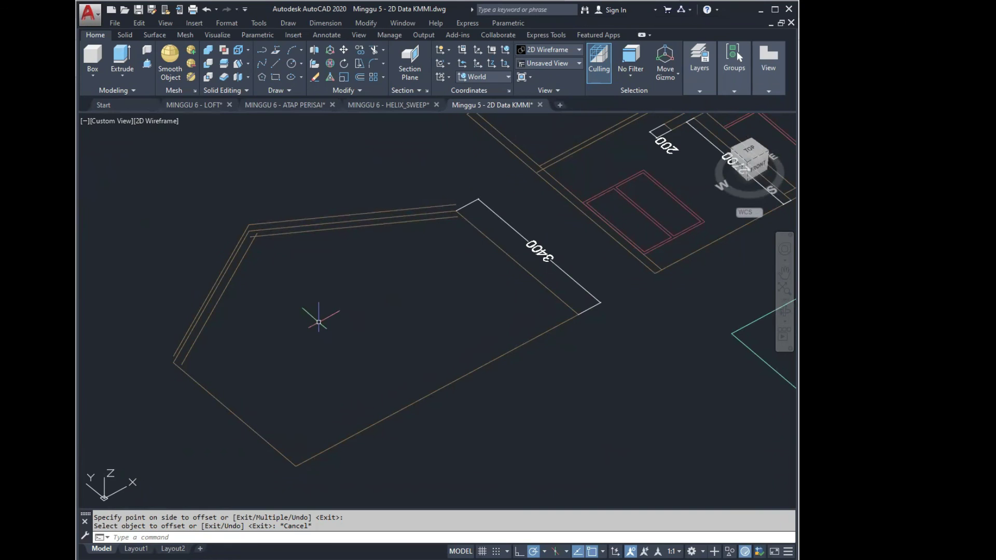
middle_click_drag(317, 313, 326, 298)
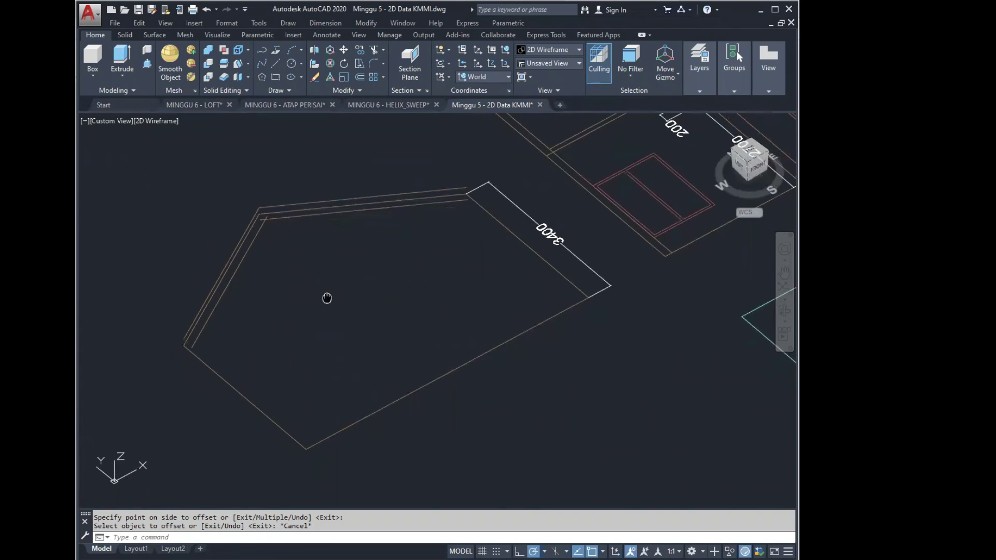
scroll(326, 298, "down", 3)
scroll(251, 291, "up", 1)
scroll(311, 258, "down", 3)
scroll(301, 284, "up", 5)
scroll(301, 283, "down", 8)
scroll(301, 284, "up", 6)
scroll(301, 284, "down", 2)
scroll(301, 284, "up", 2)
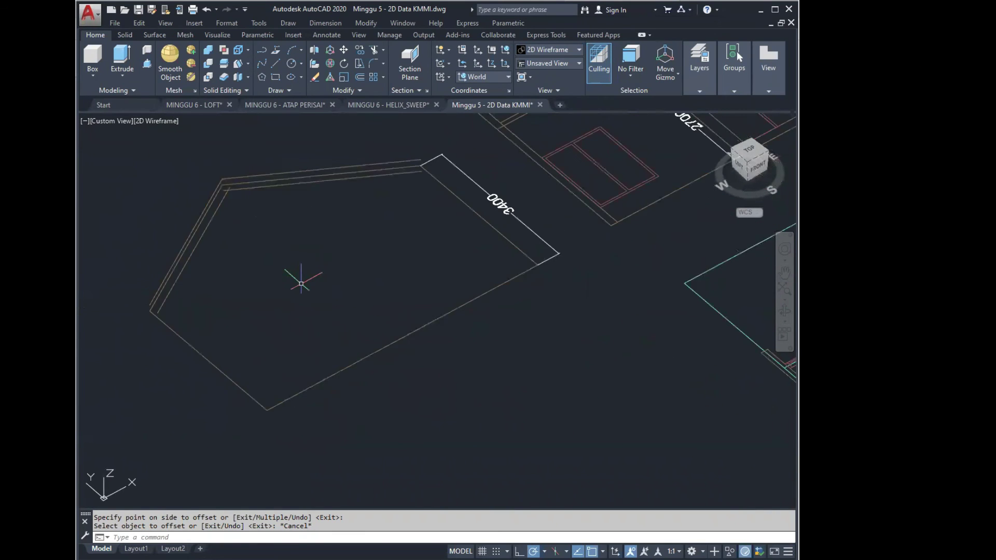
scroll(302, 283, "down", 2)
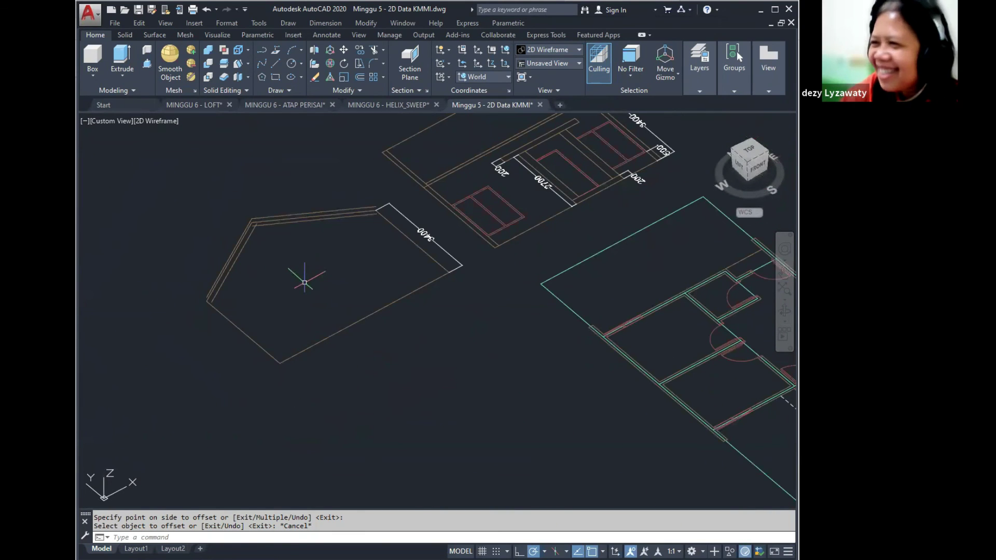